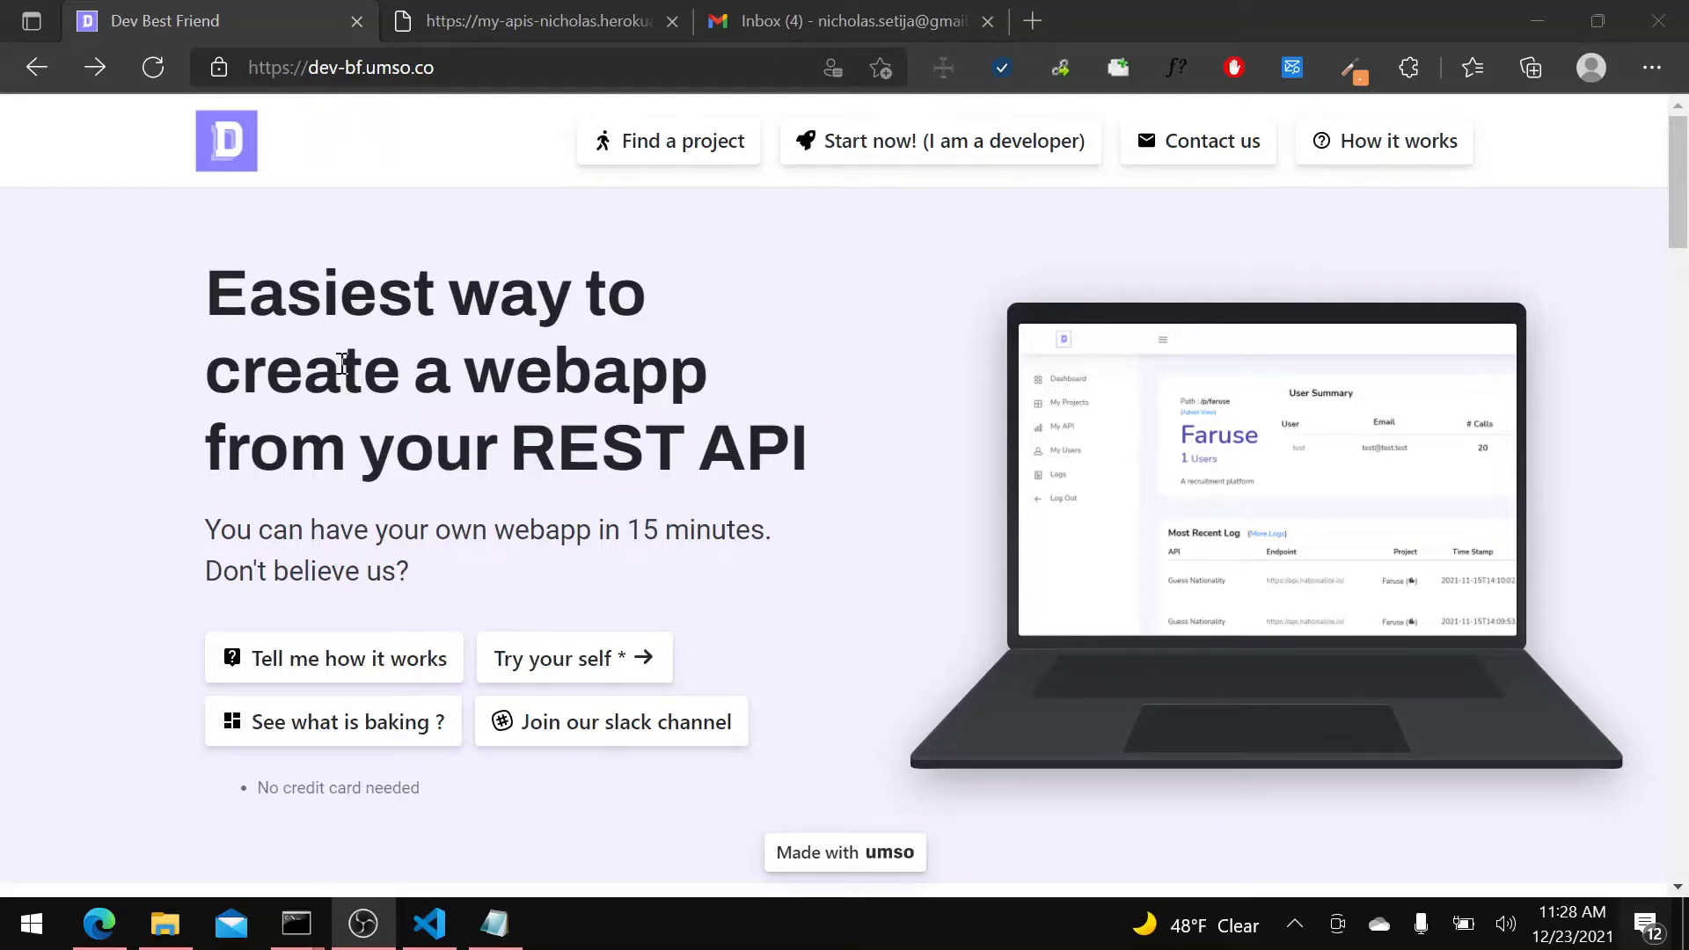
Look at the public DBF development backlog board and the Dev Best Friend home page's product description.
{"action": "left_click", "coordinate": [355, 750]}
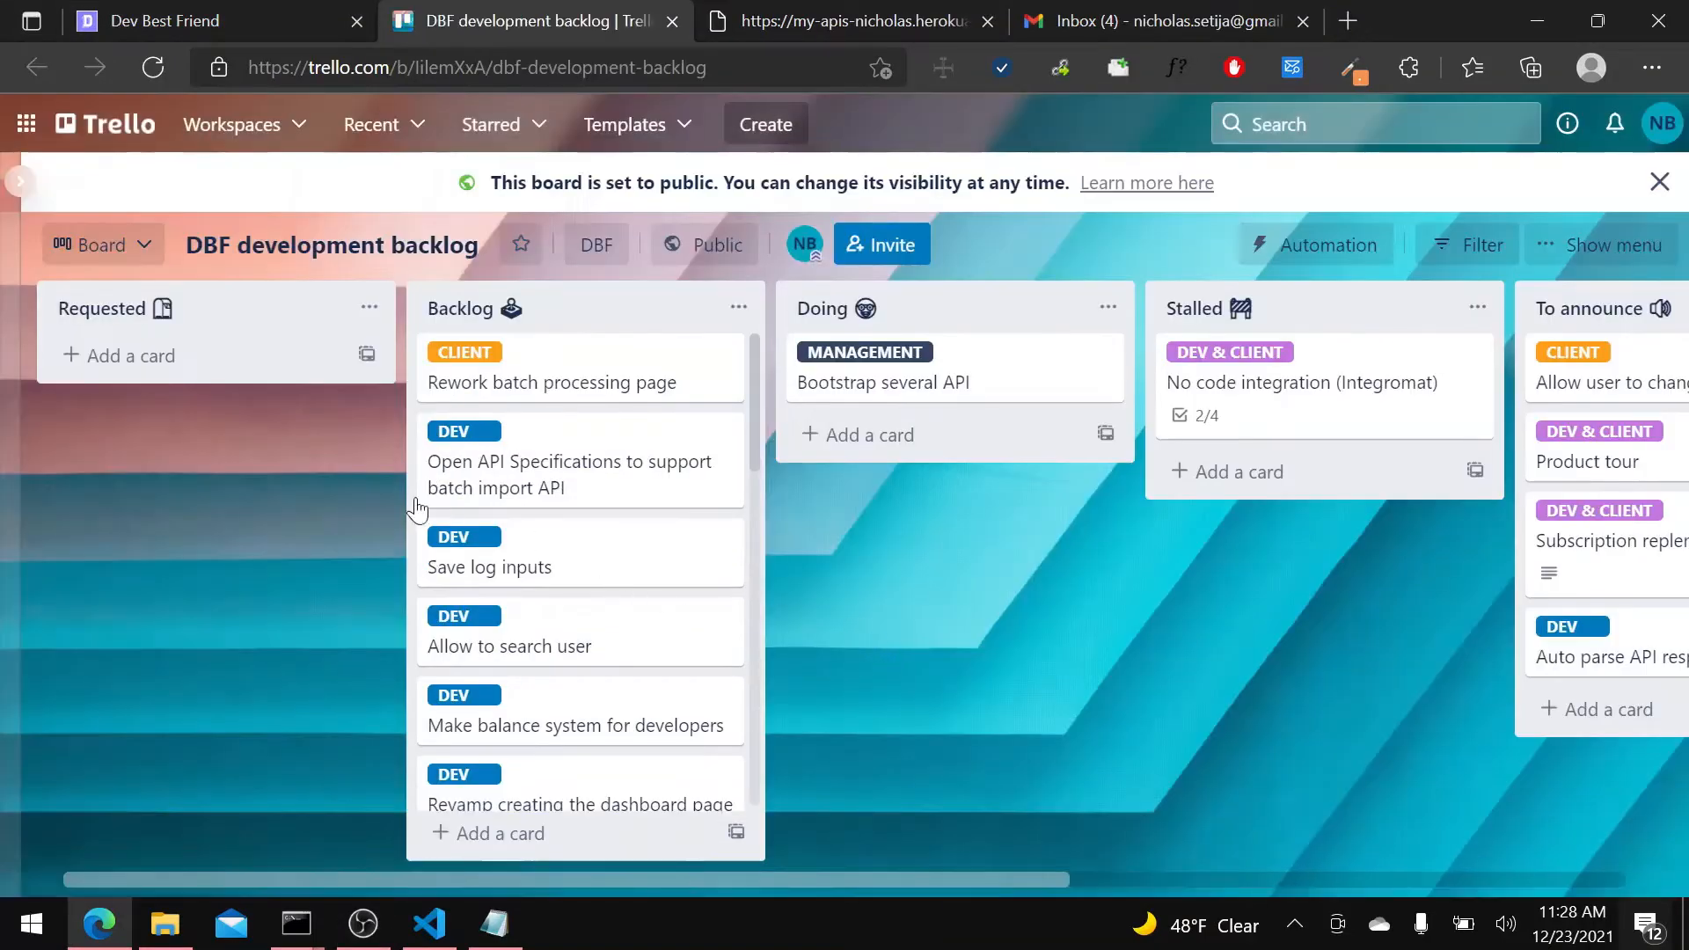
{"action": "left_click", "coordinate": [218, 20]}
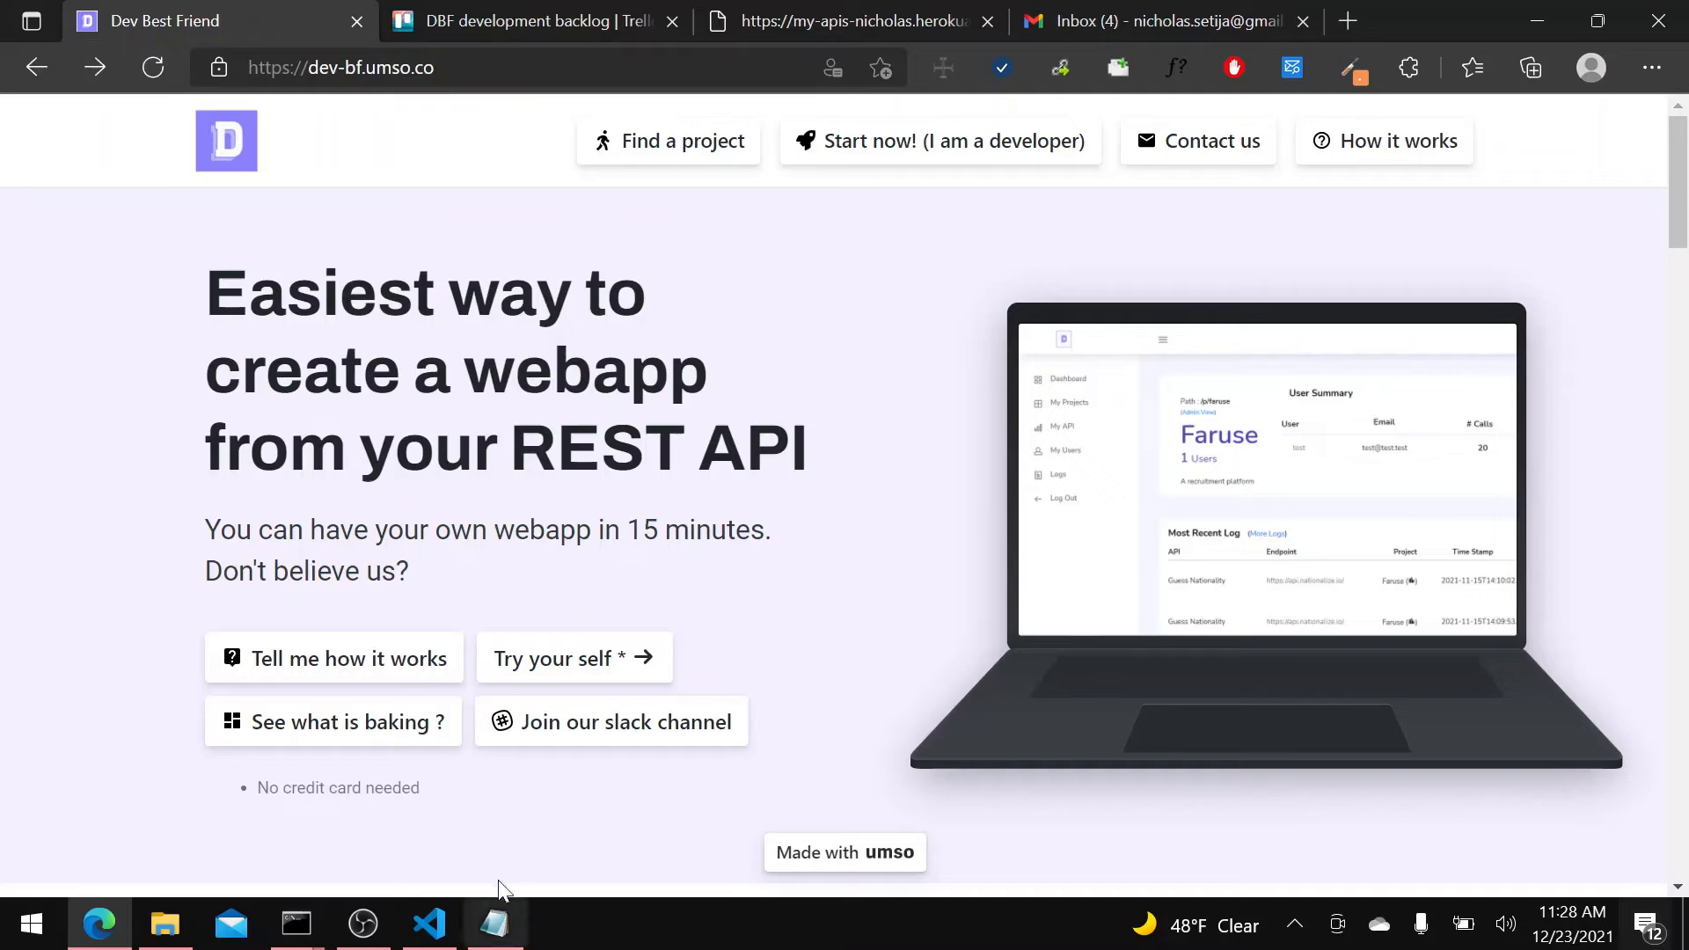
{"action": "scroll", "coordinate": [563, 581], "scroll_direction": "down", "scroll_amount": 7}
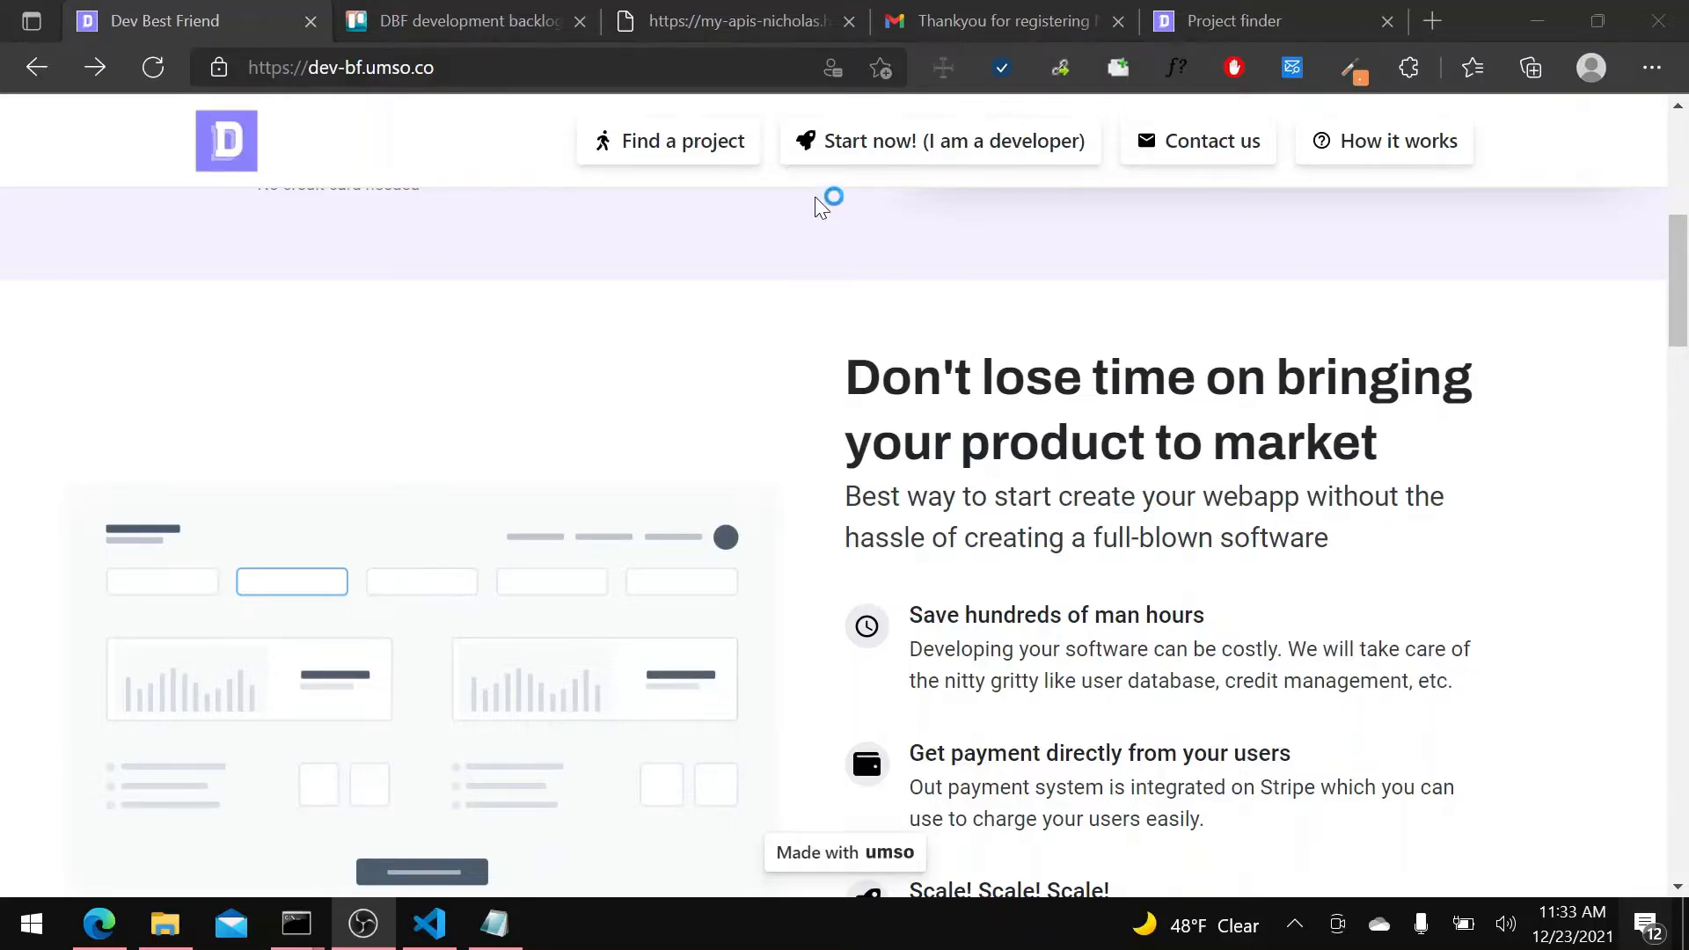
Examine the social links API's request address, its link parameter and its JSON response, and return to the Dev Best Friend home page.
{"action": "left_click", "coordinate": [700, 20]}
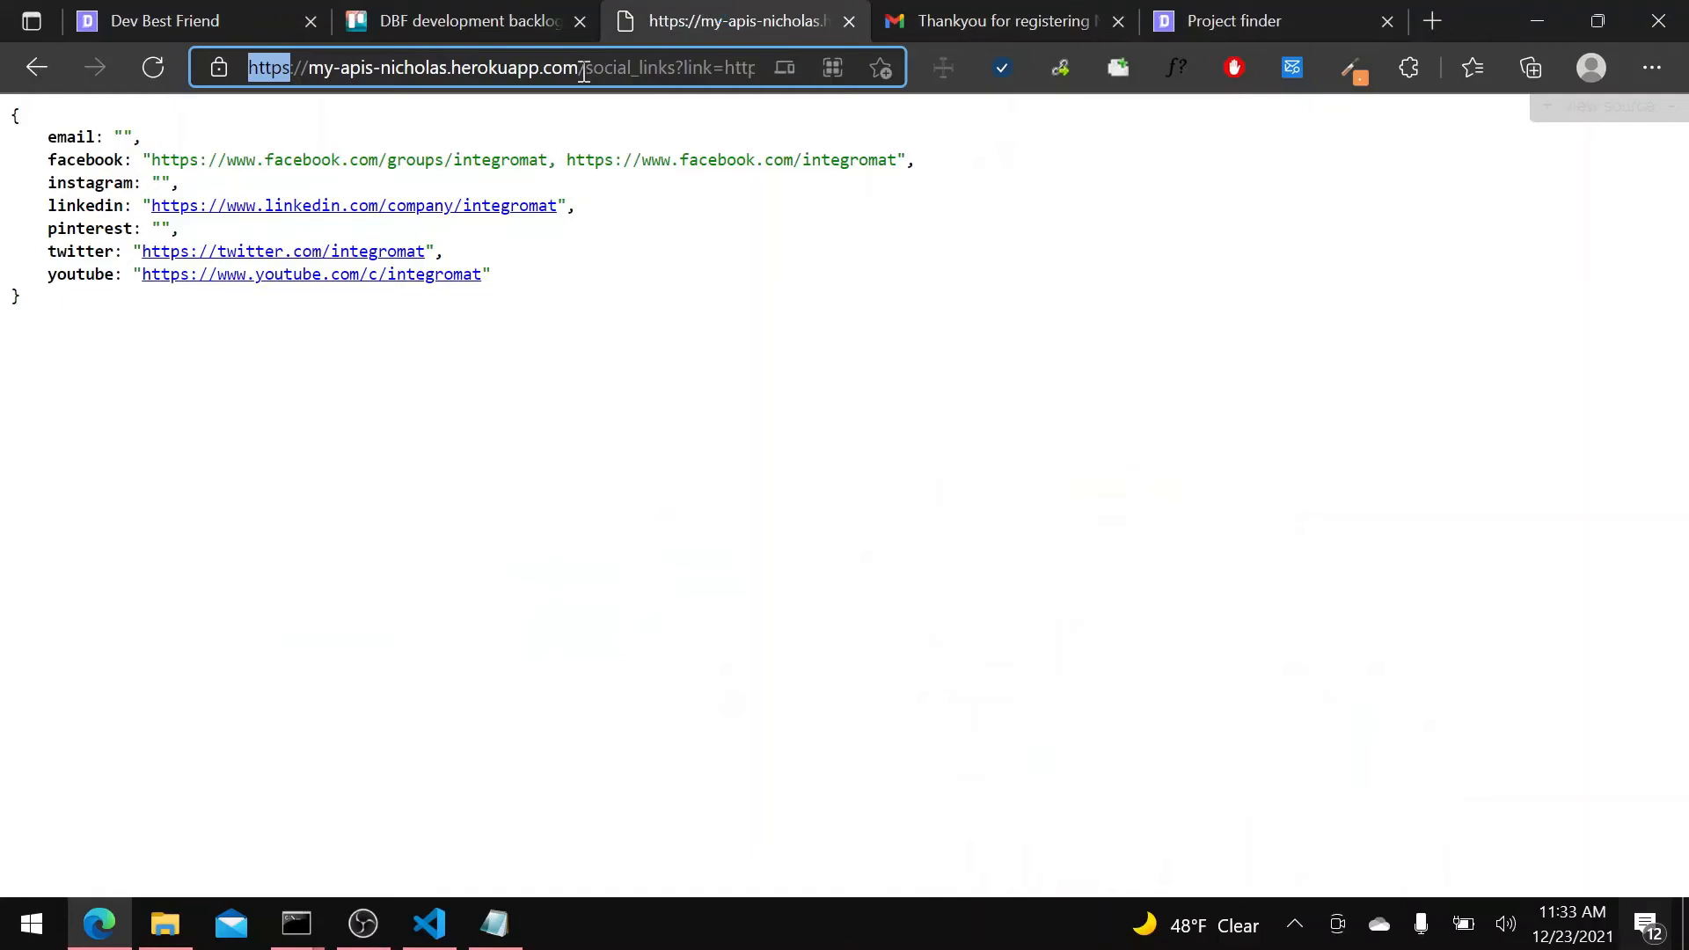
{"action": "left_click_drag", "start_coordinate": [587, 68], "coordinate": [788, 49]}
{"action": "left_click", "coordinate": [656, 79]}
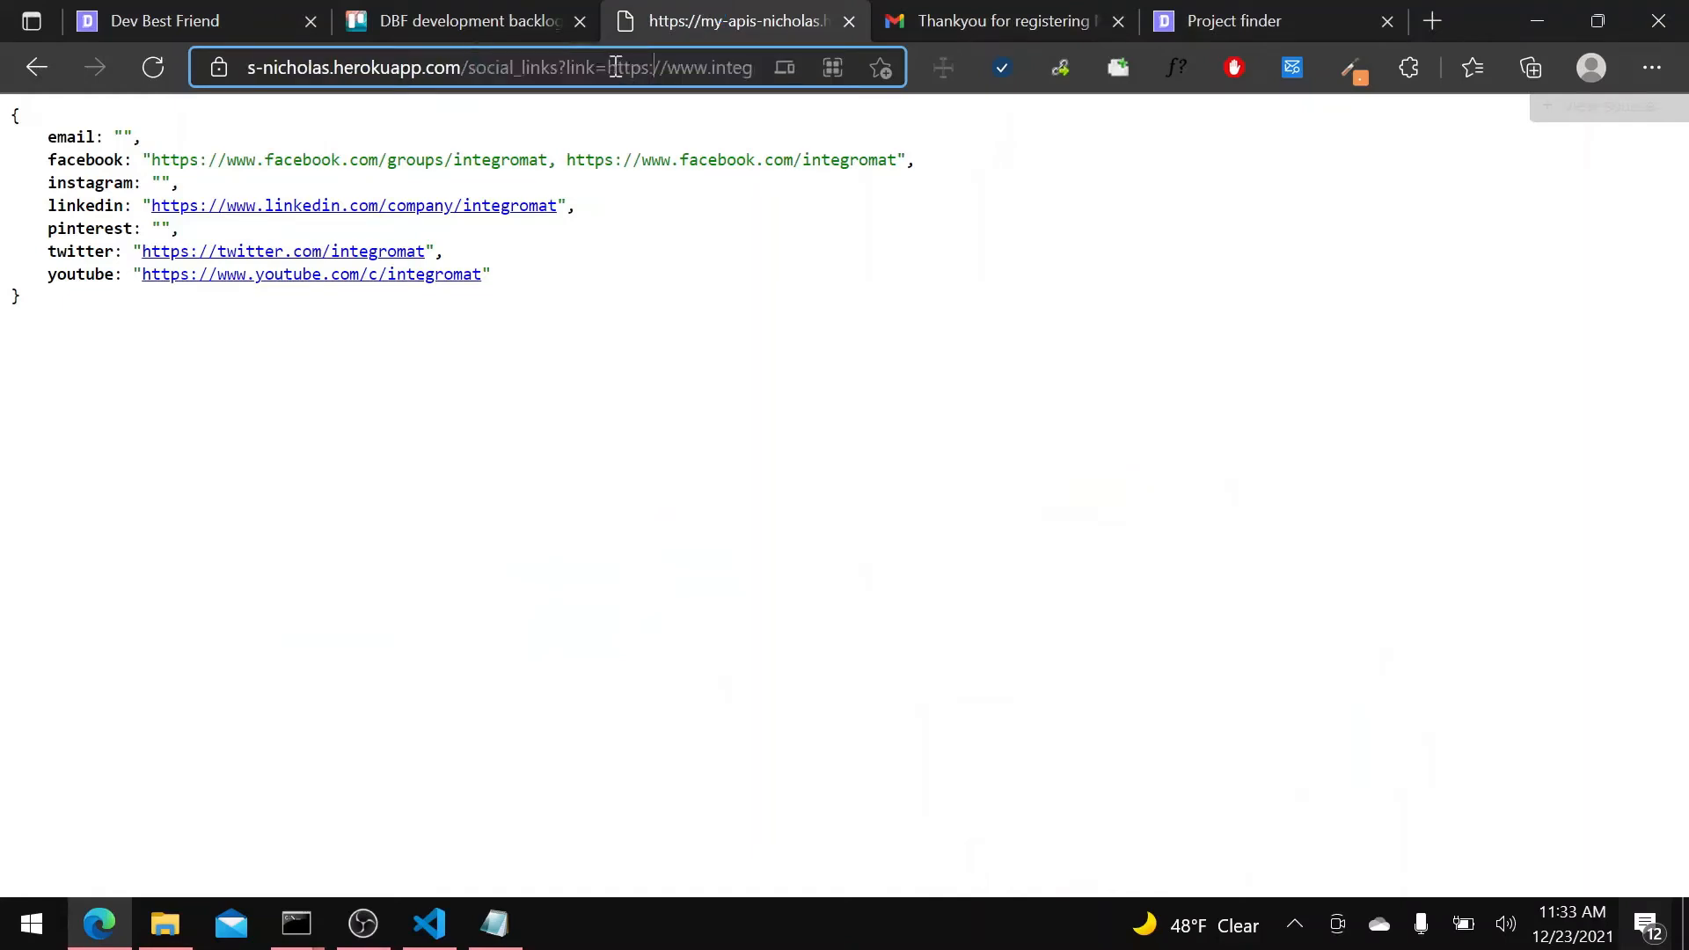
{"action": "left_click_drag", "start_coordinate": [607, 67], "coordinate": [788, 55]}
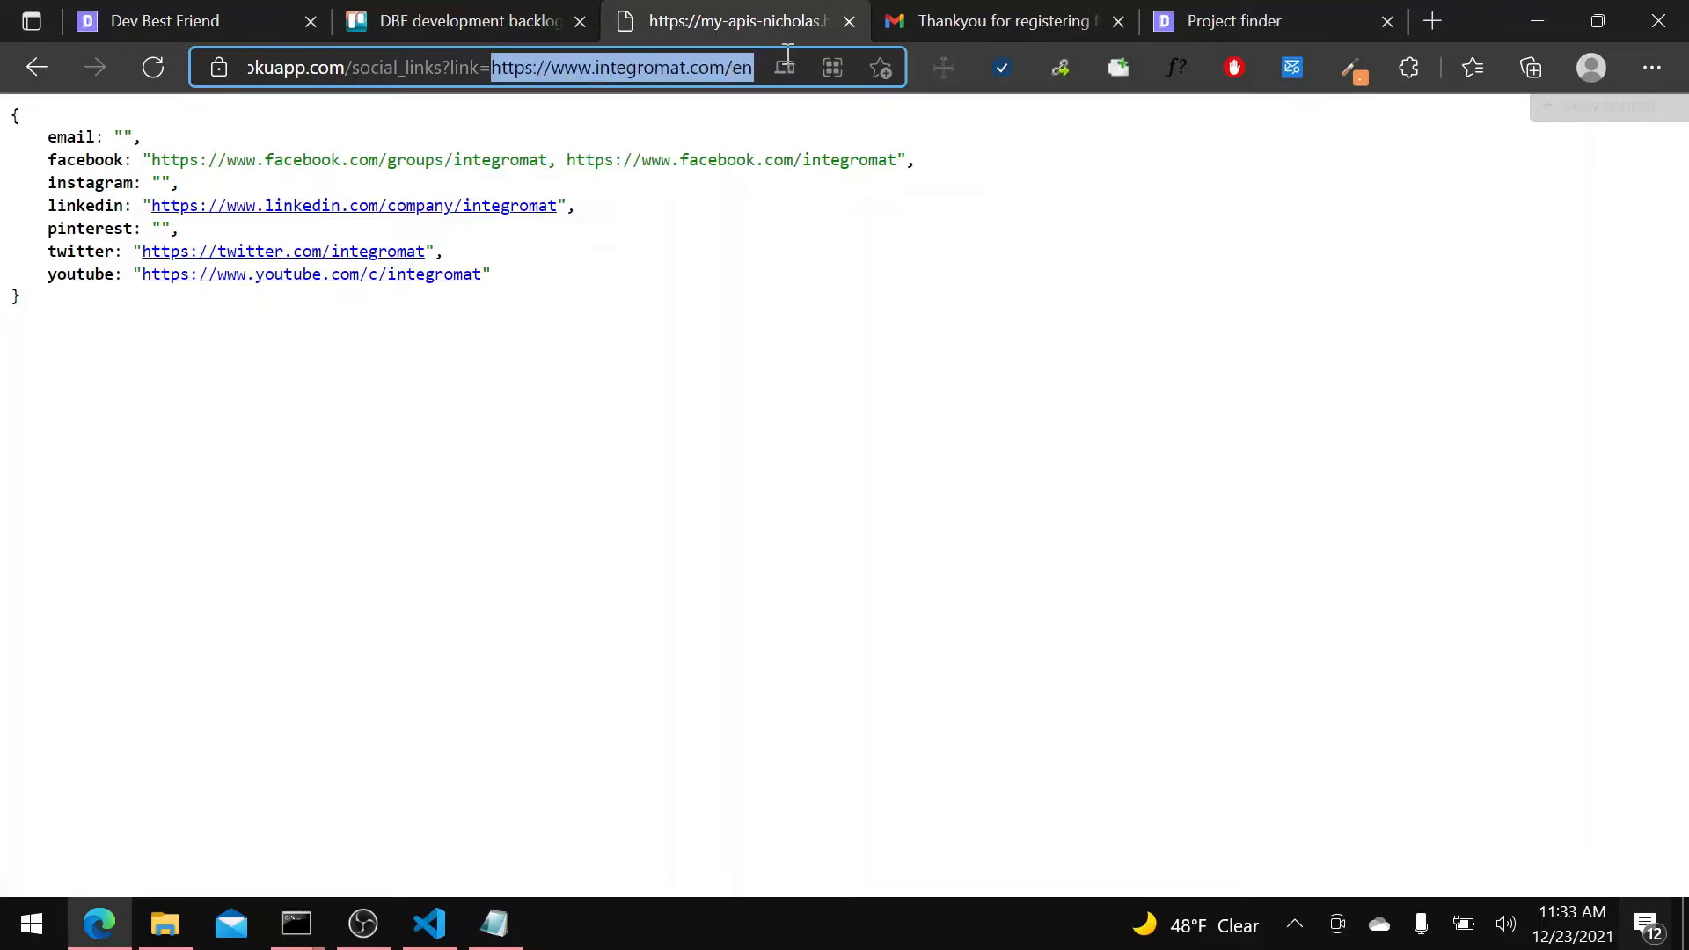
{"action": "left_click_drag", "start_coordinate": [182, 325], "coordinate": [17, 114]}
{"action": "left_click", "coordinate": [549, 67]}
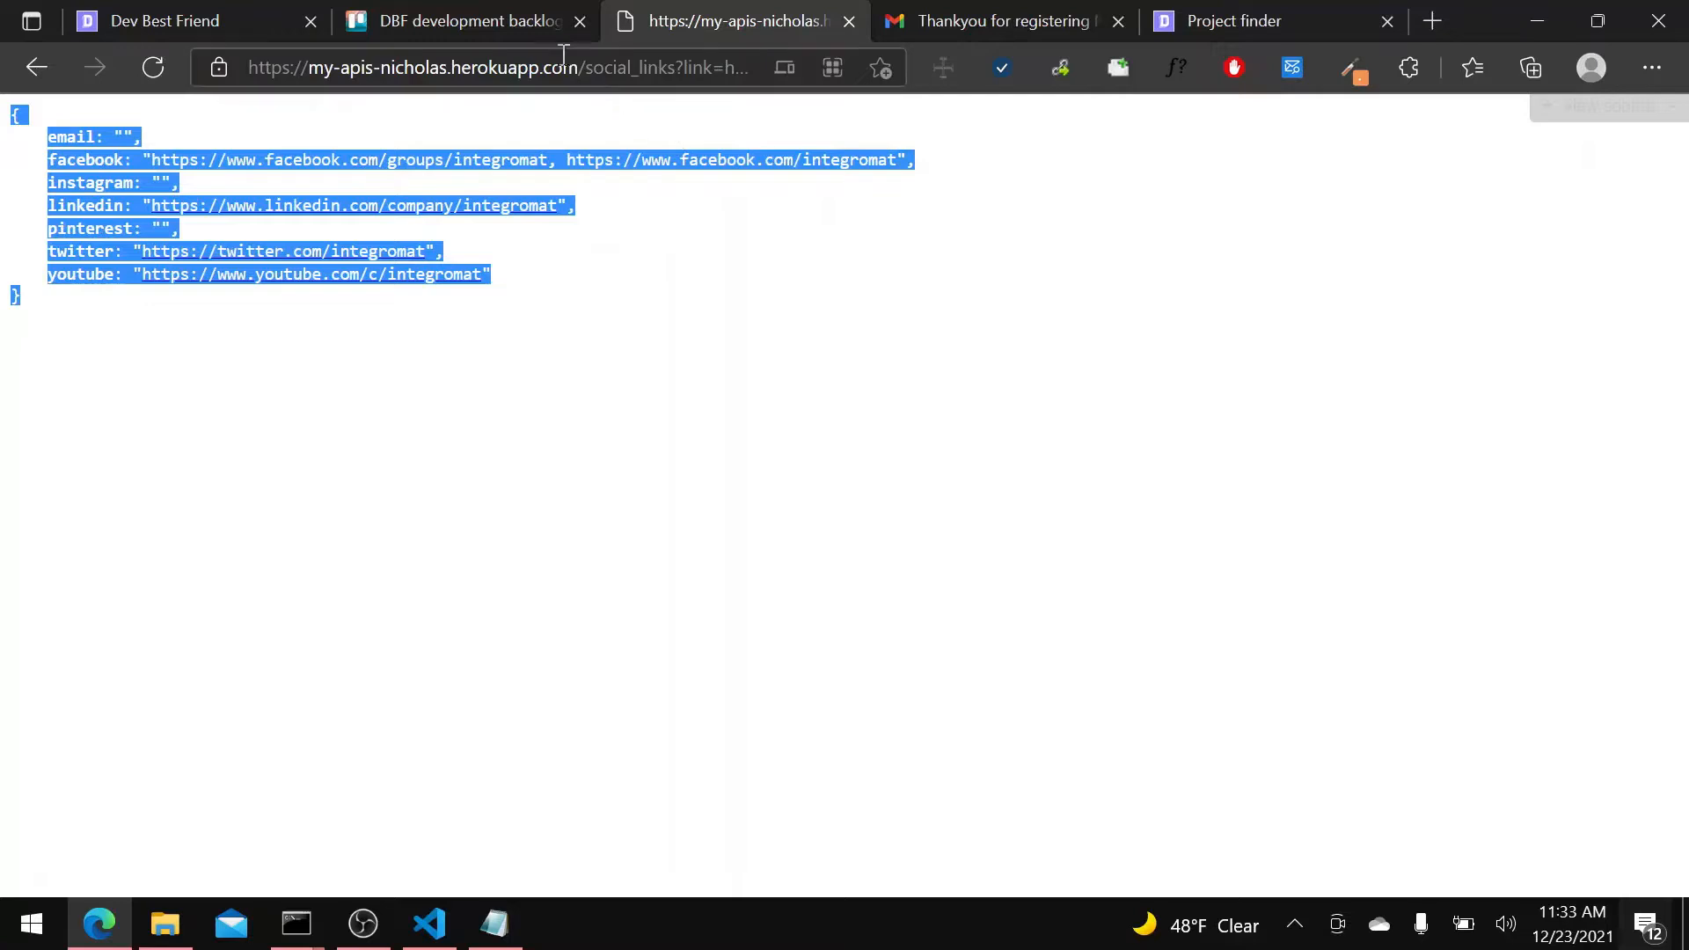
{"action": "double_click", "coordinate": [549, 67]}
{"action": "left_click", "coordinate": [448, 67]}
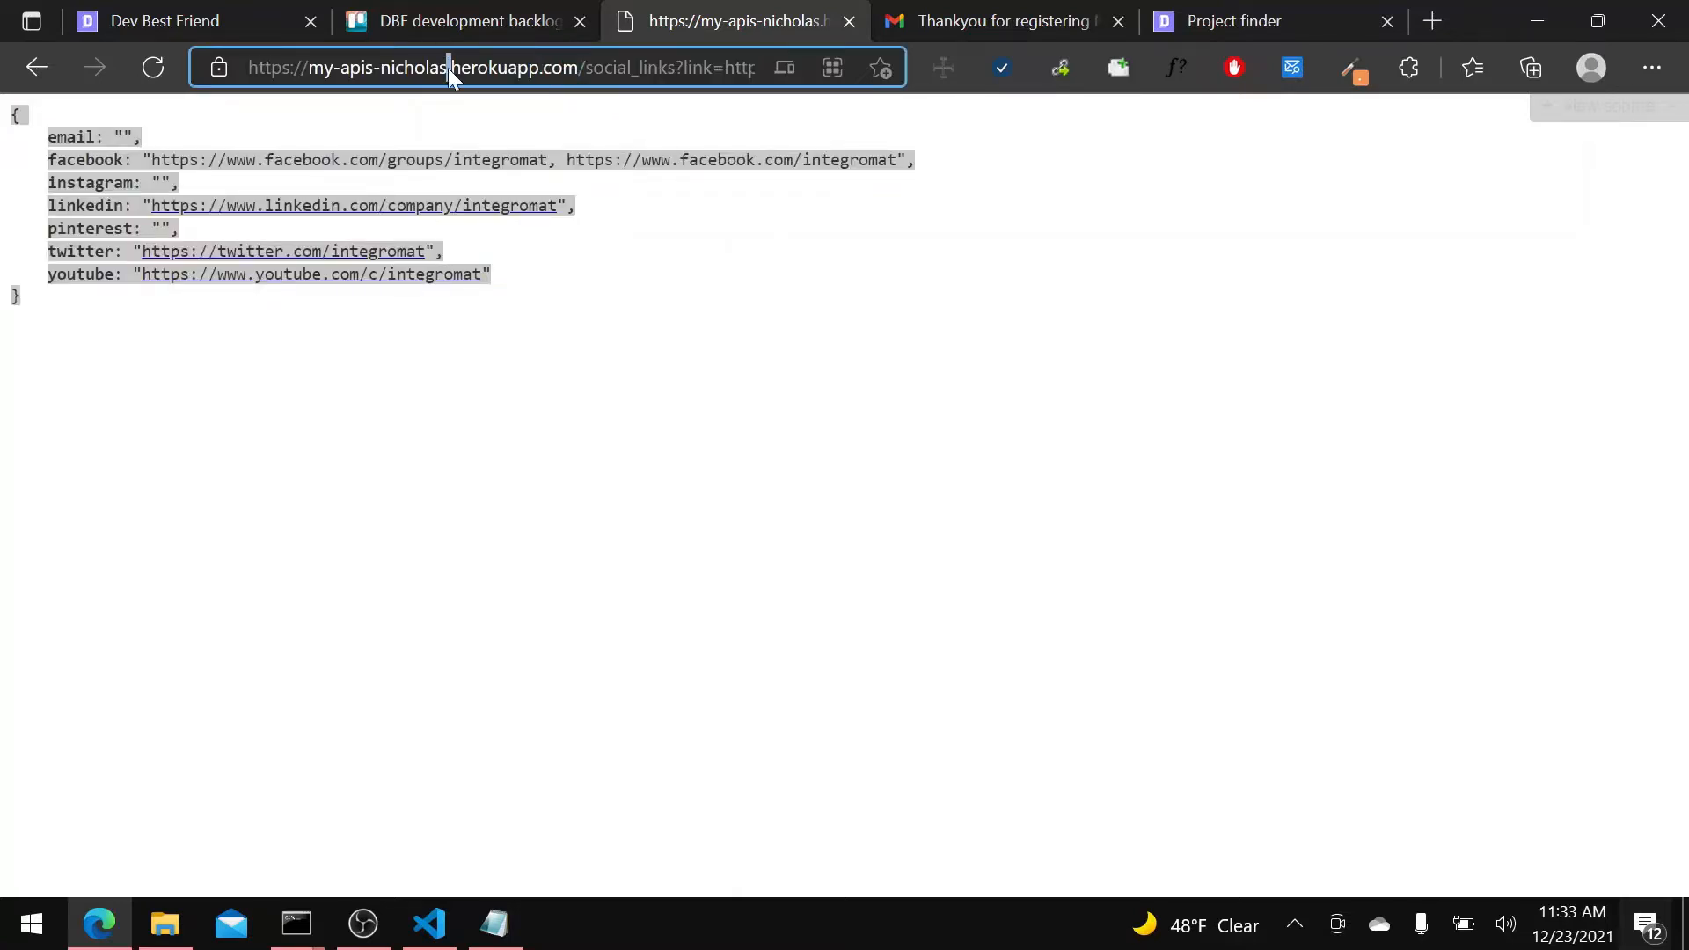
{"action": "double_click", "coordinate": [517, 71]}
{"action": "double_click", "coordinate": [264, 67]}
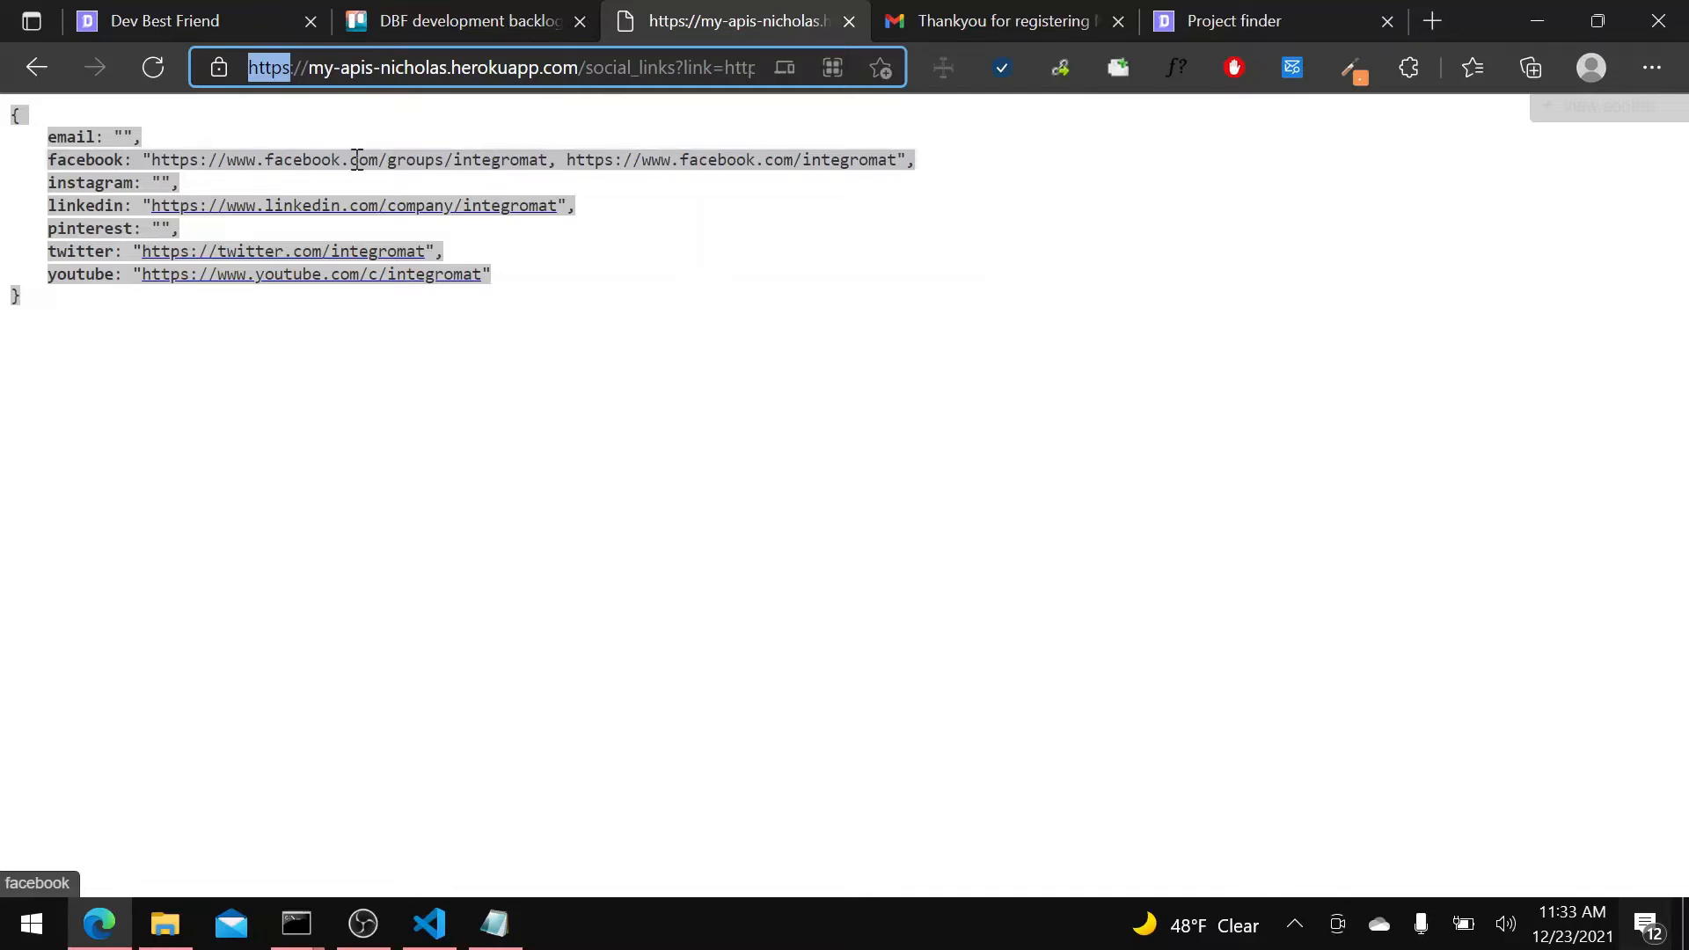
{"action": "left_click", "coordinate": [245, 35]}
{"action": "mouse_move", "coordinate": [1594, 929]}
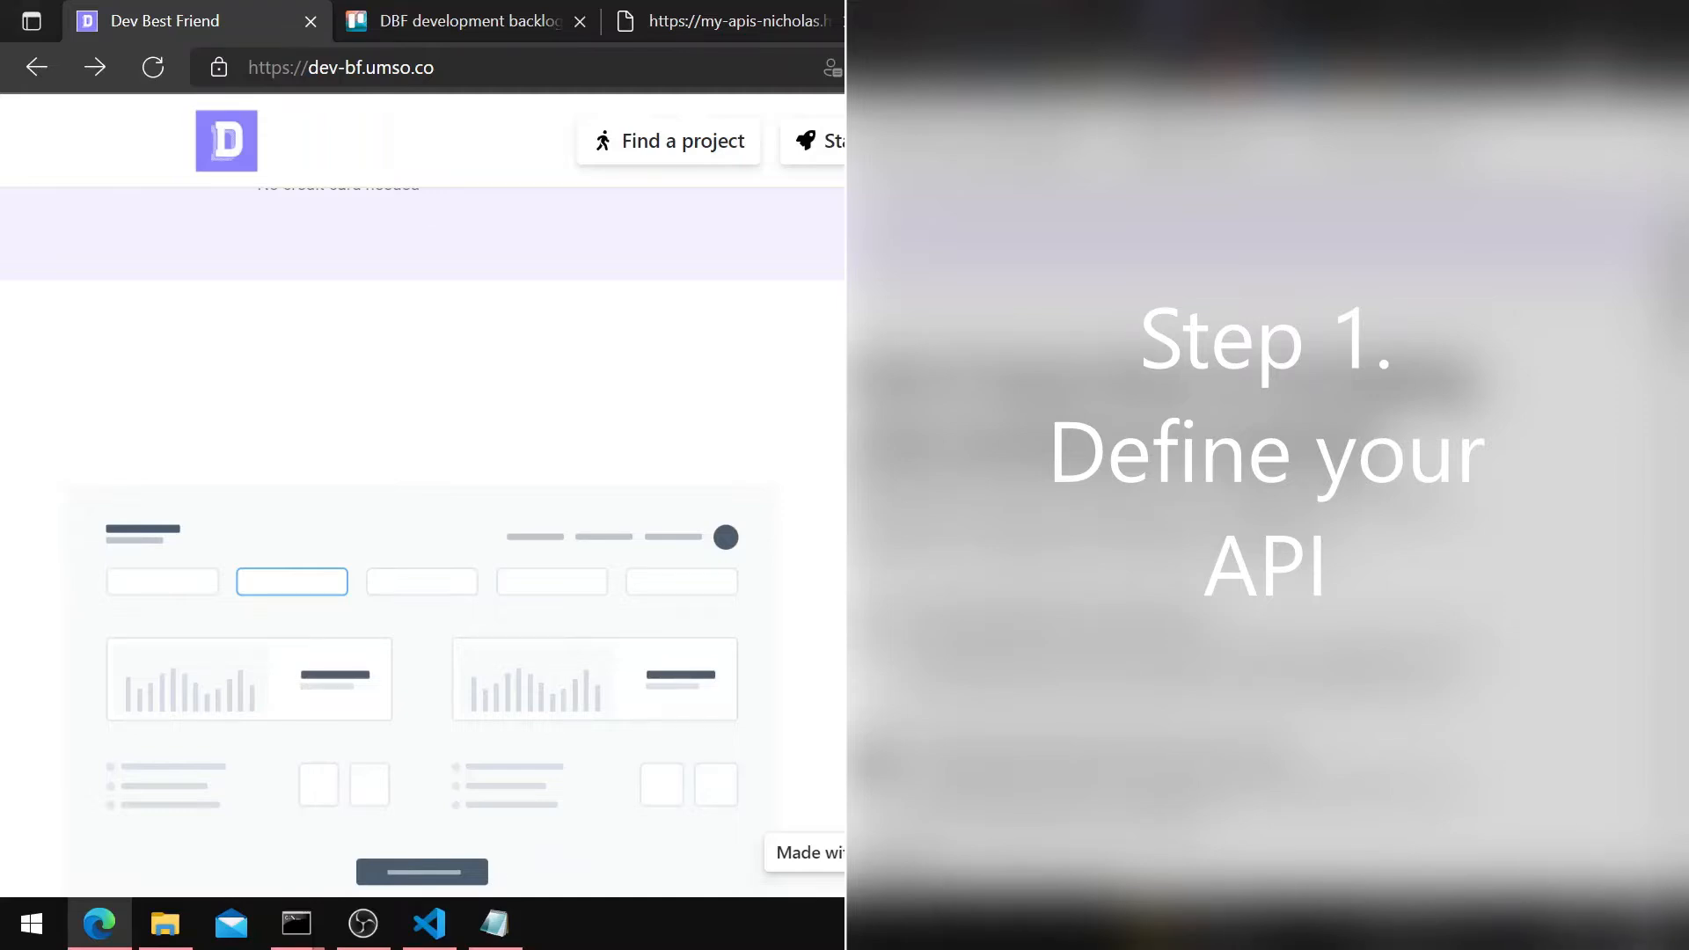
Sign in as a developer with the saved account e-mail and the account password, and dismiss the offer to save the password.
{"action": "scroll", "coordinate": [844, 527], "scroll_direction": "up", "scroll_amount": 5}
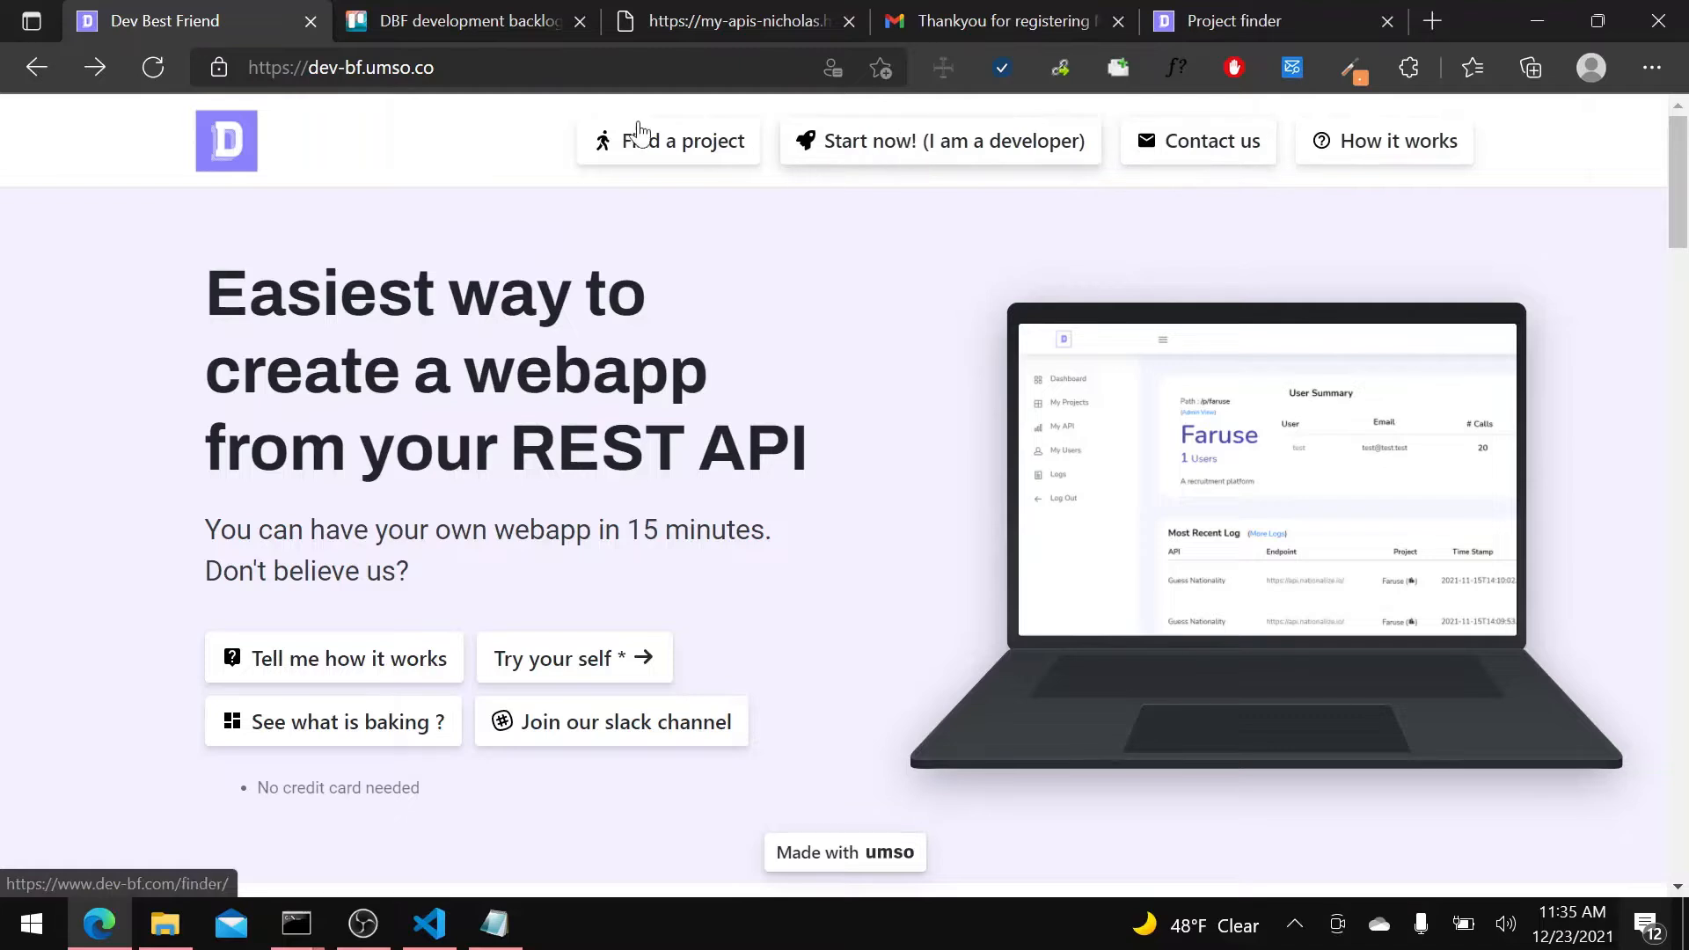
{"action": "left_click", "coordinate": [987, 163]}
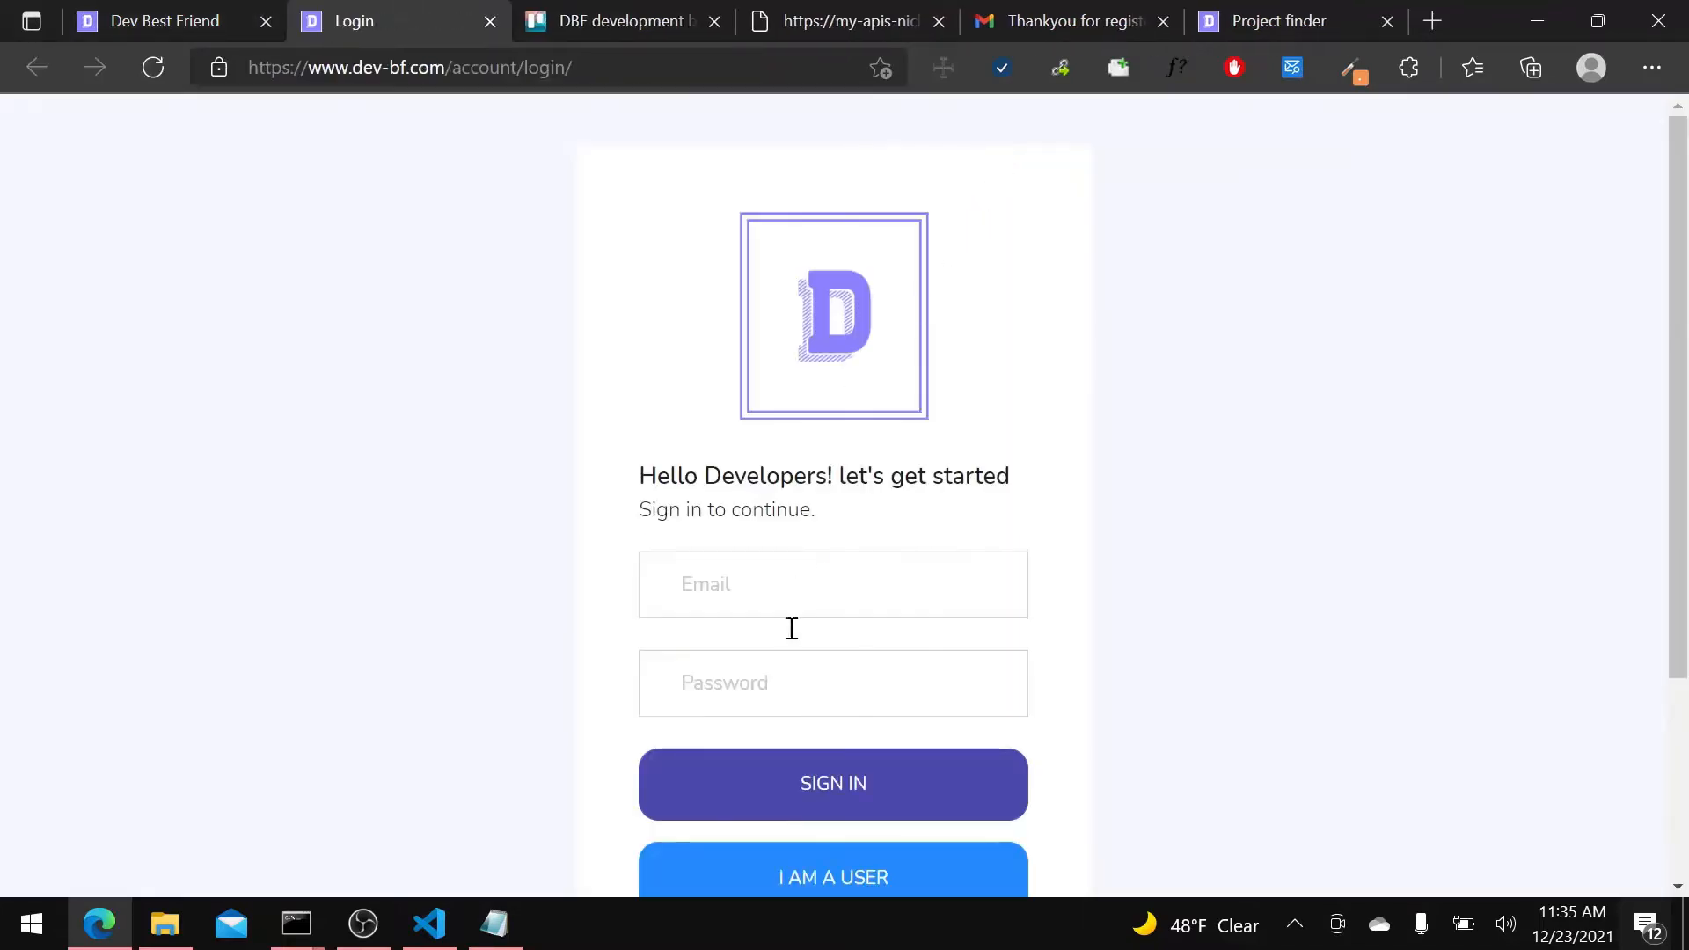
{"action": "left_click", "coordinate": [773, 577]}
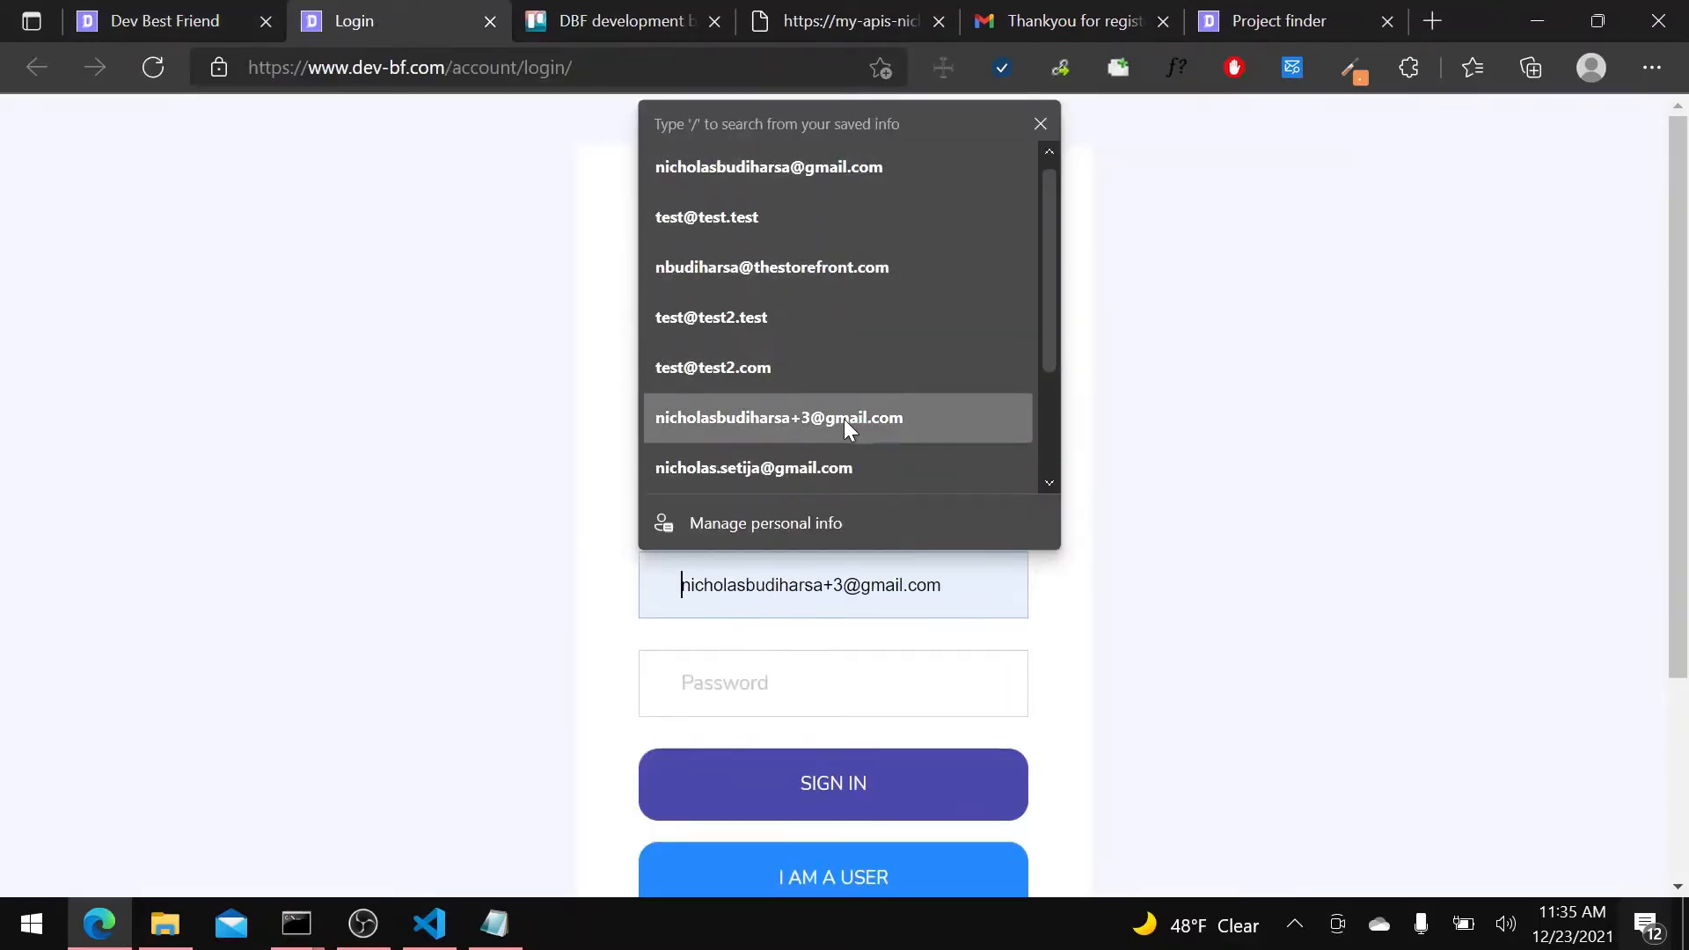
{"action": "scroll", "coordinate": [809, 396], "scroll_direction": "down", "scroll_amount": 2}
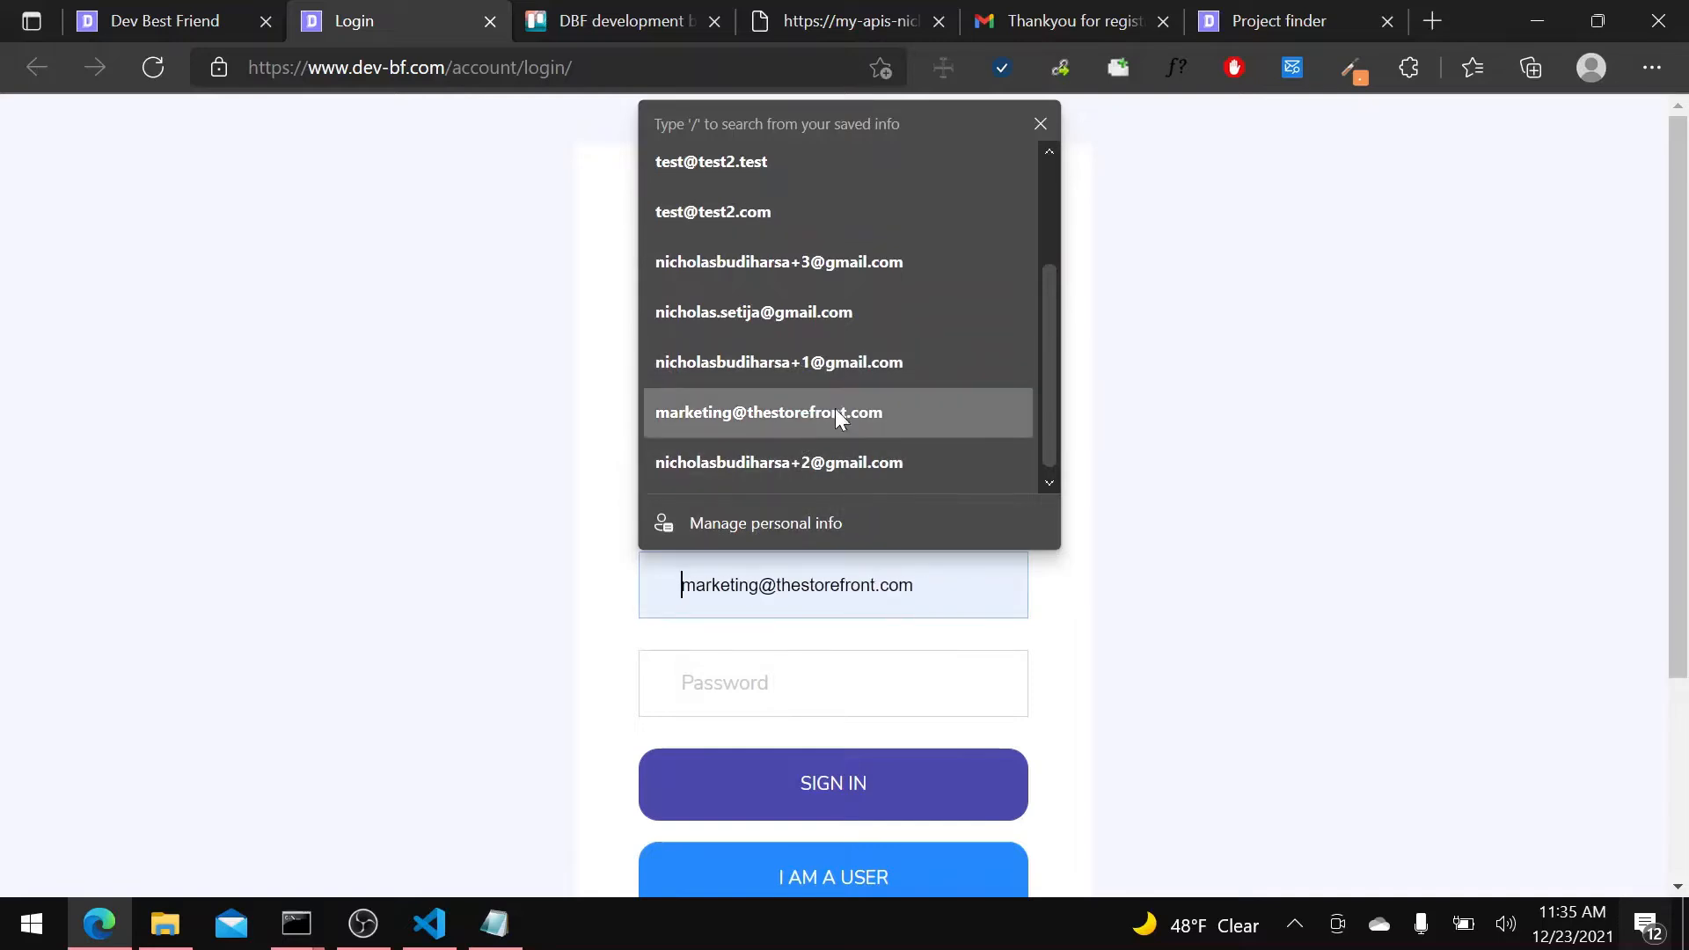
{"action": "left_click", "coordinate": [813, 310]}
{"action": "type", "text": "•••••••••"}
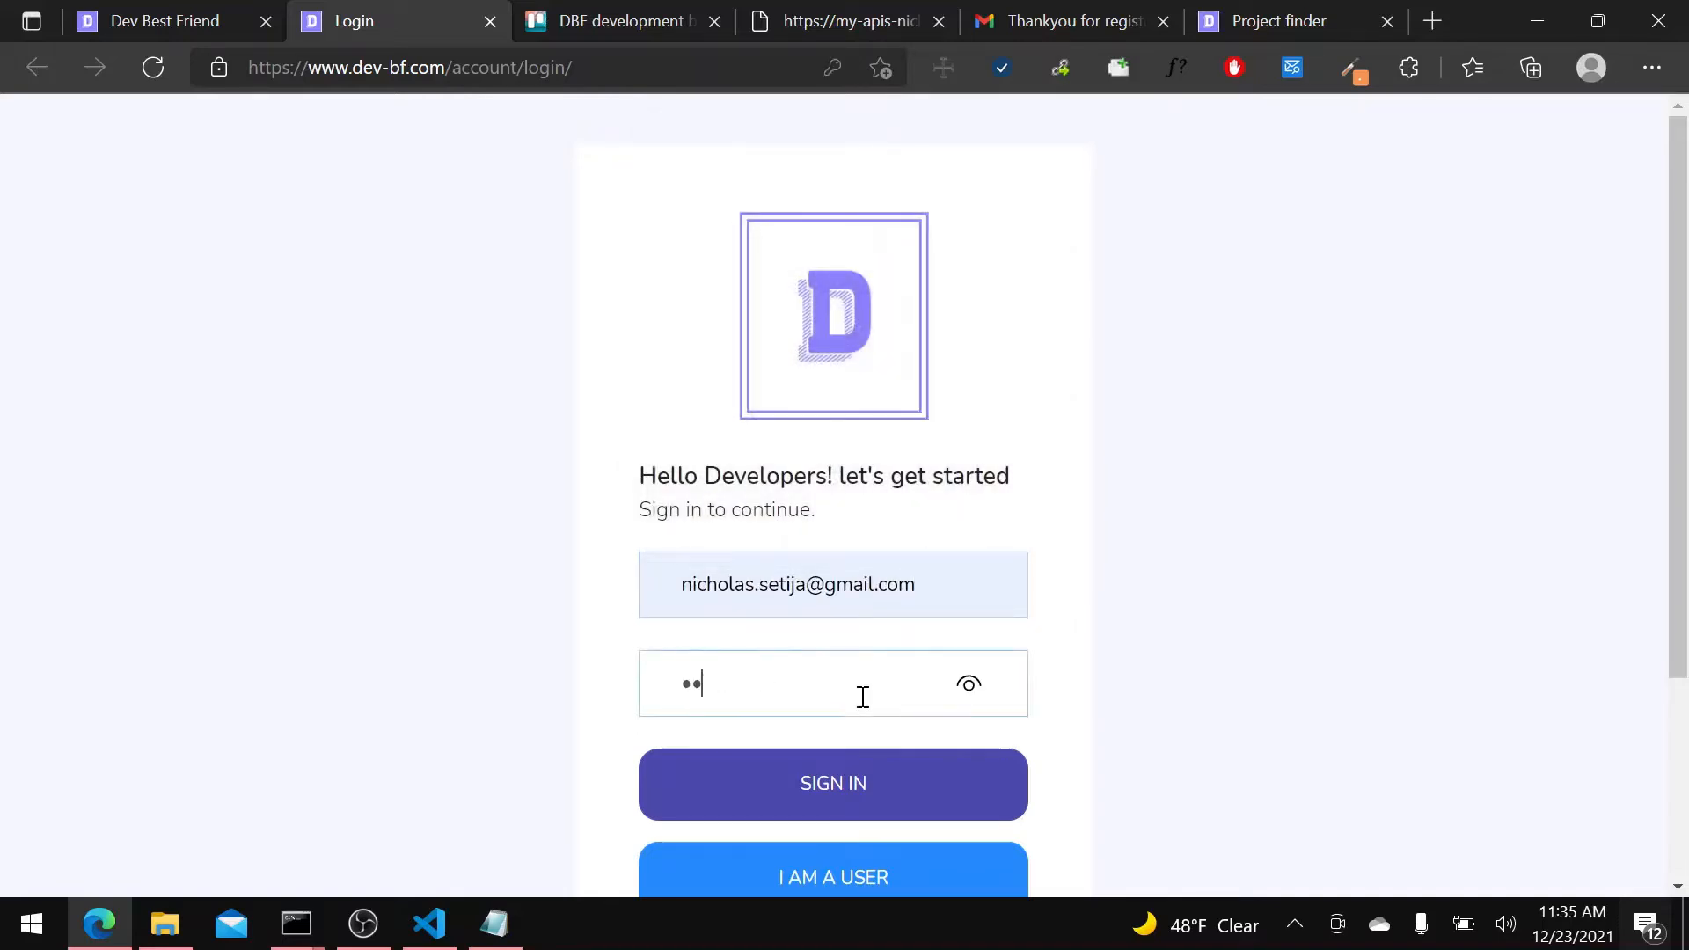
{"action": "left_click", "coordinate": [848, 780]}
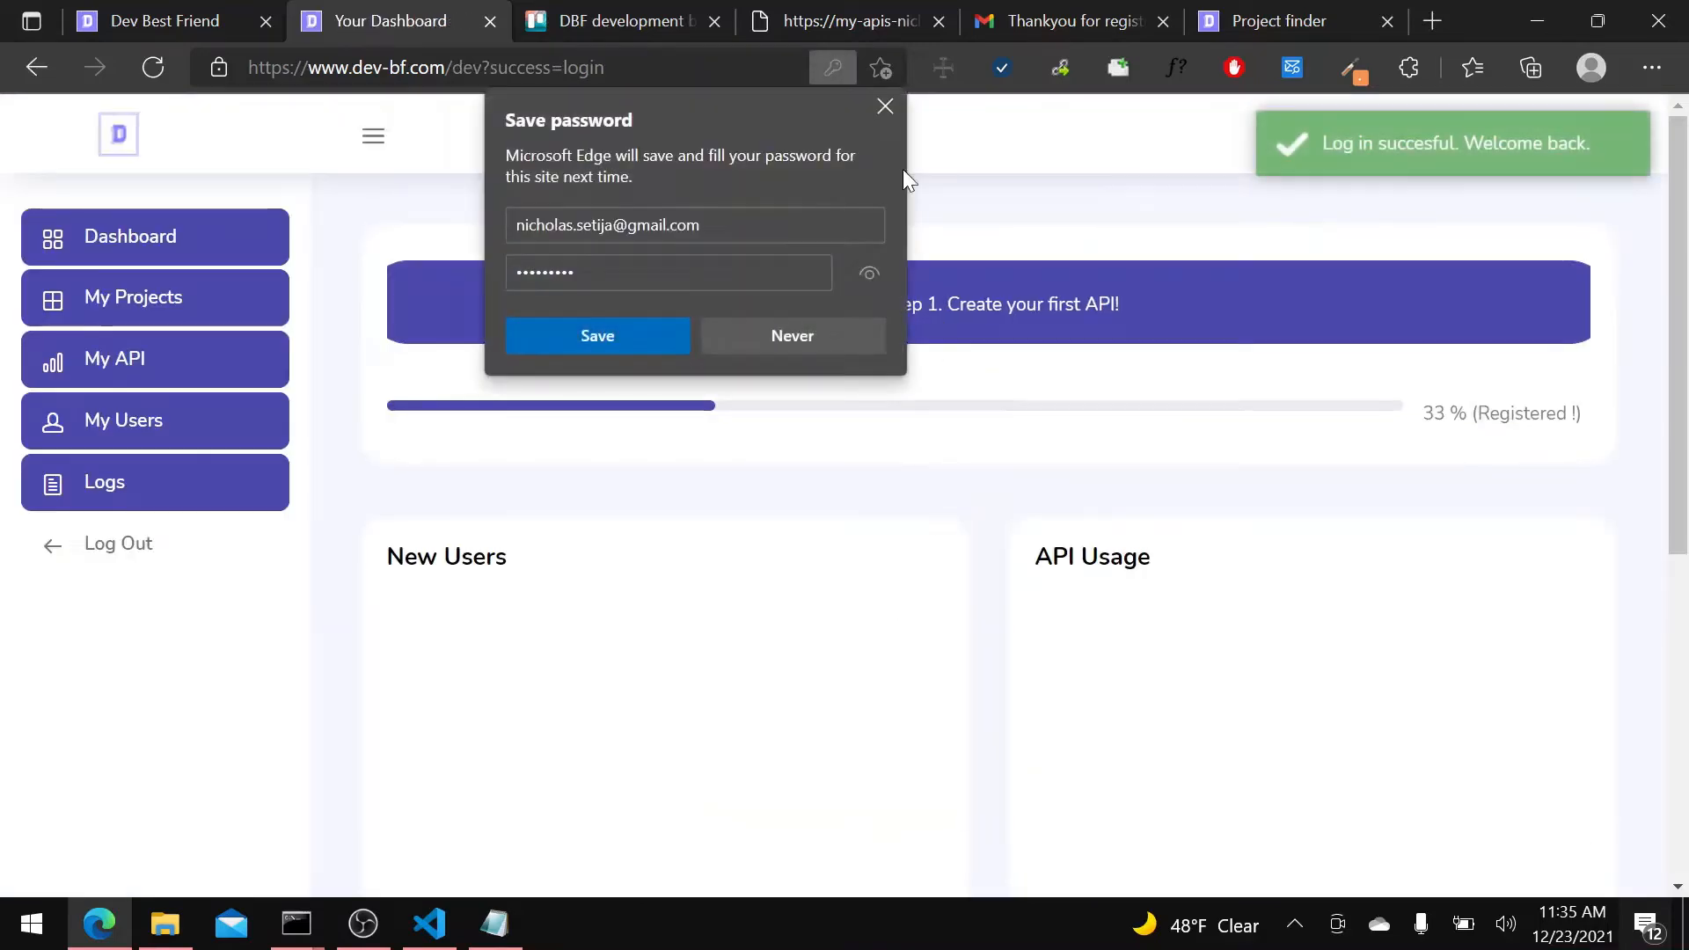
{"action": "left_click", "coordinate": [886, 105]}
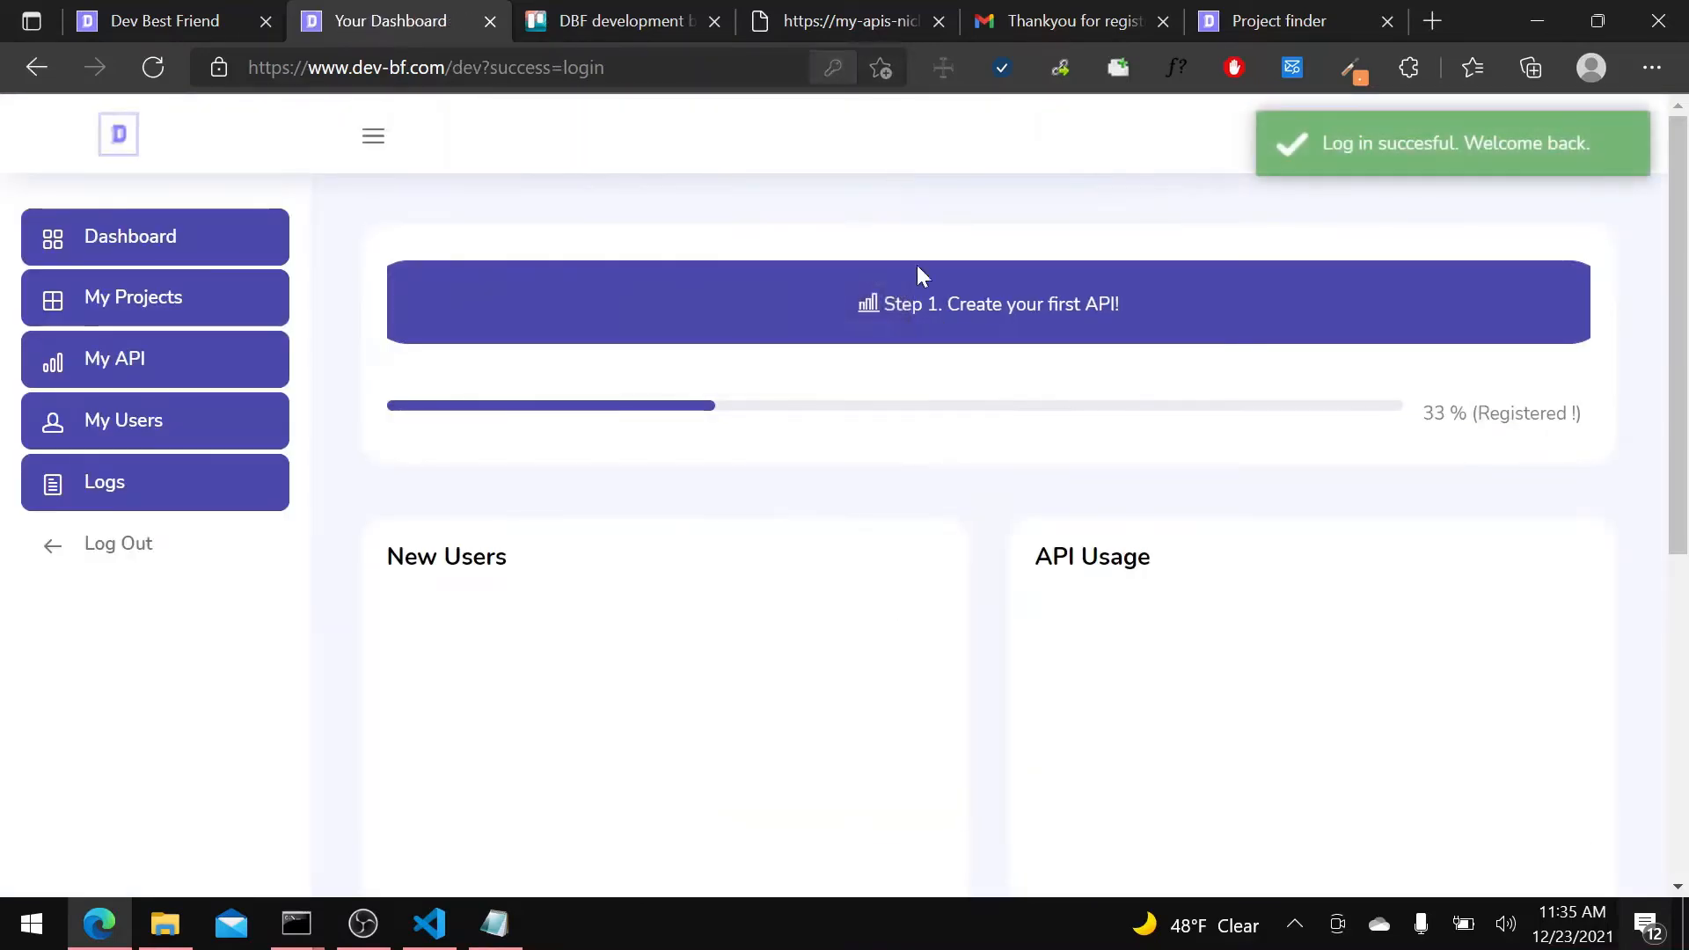
Reload the developer dashboard and start creating the first API.
{"action": "left_click", "coordinate": [153, 67]}
{"action": "scroll", "coordinate": [1013, 401], "scroll_direction": "down", "scroll_amount": 1}
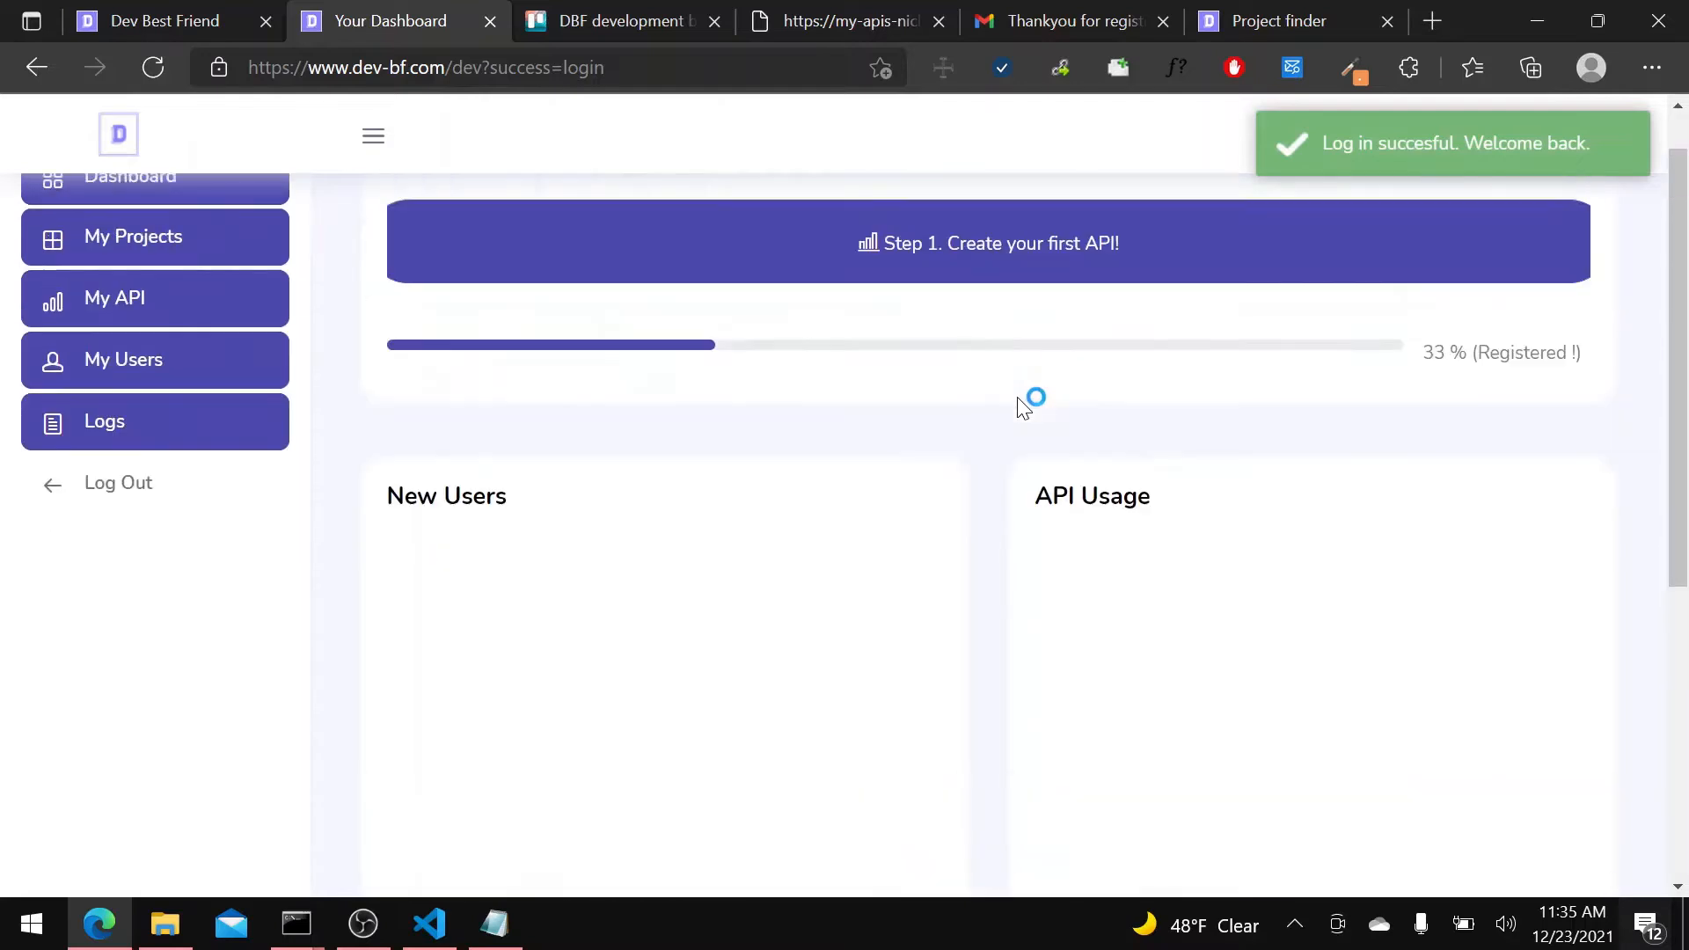
{"action": "scroll", "coordinate": [1021, 406], "scroll_direction": "up", "scroll_amount": 1}
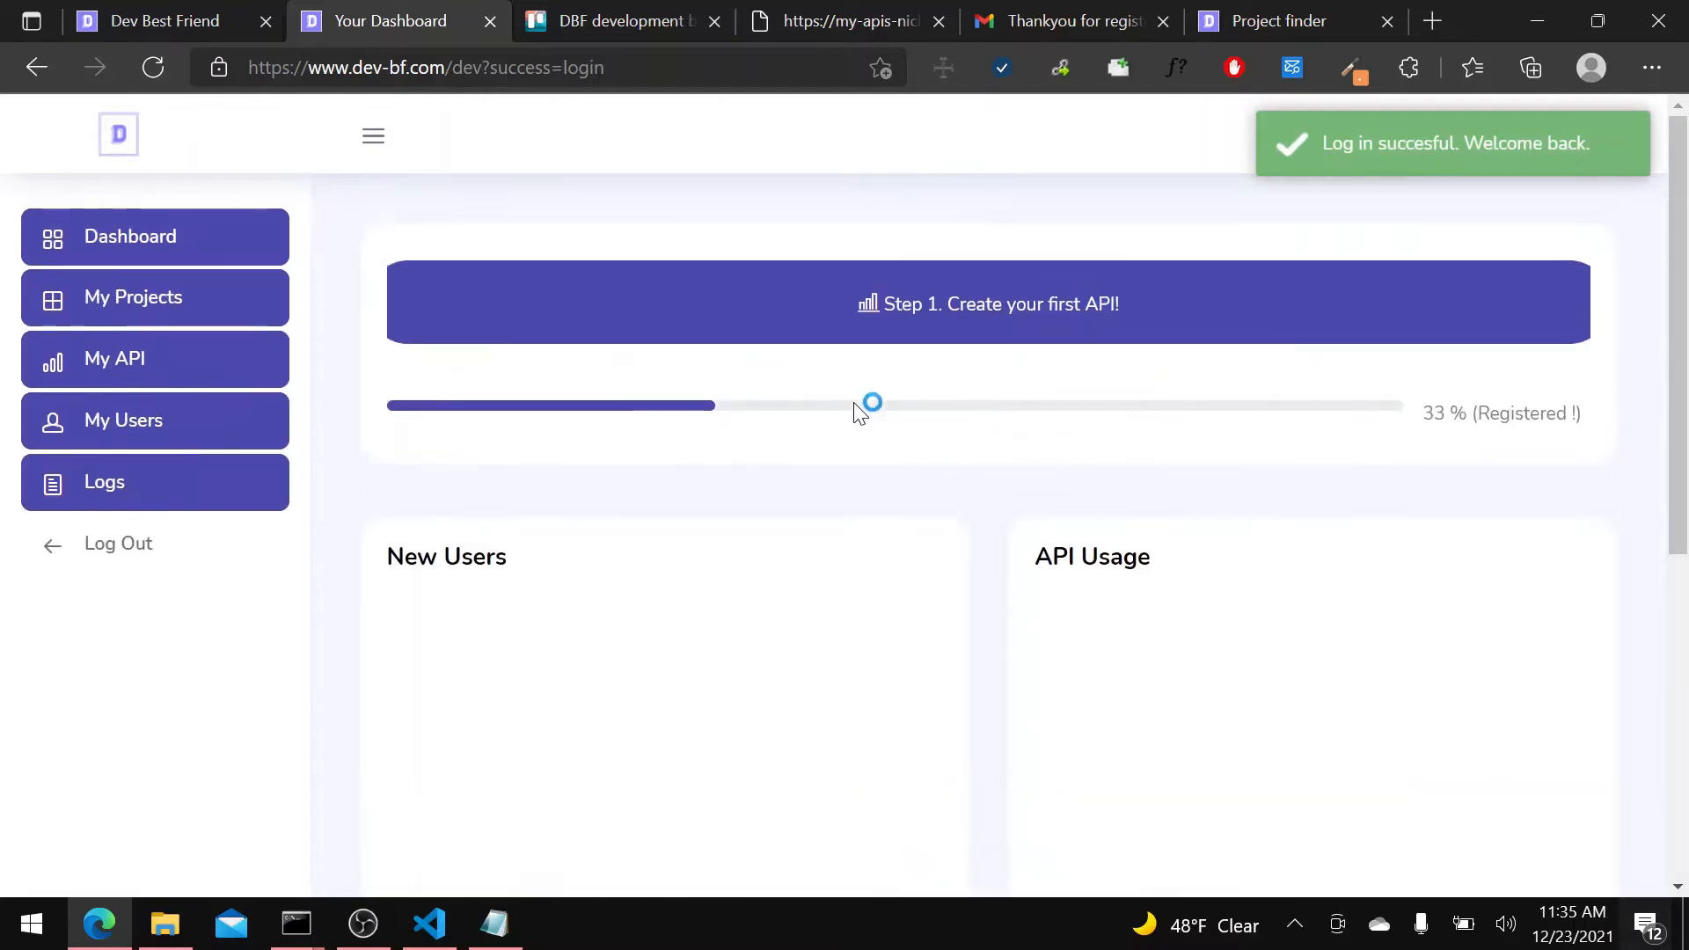
{"action": "left_click", "coordinate": [1058, 339]}
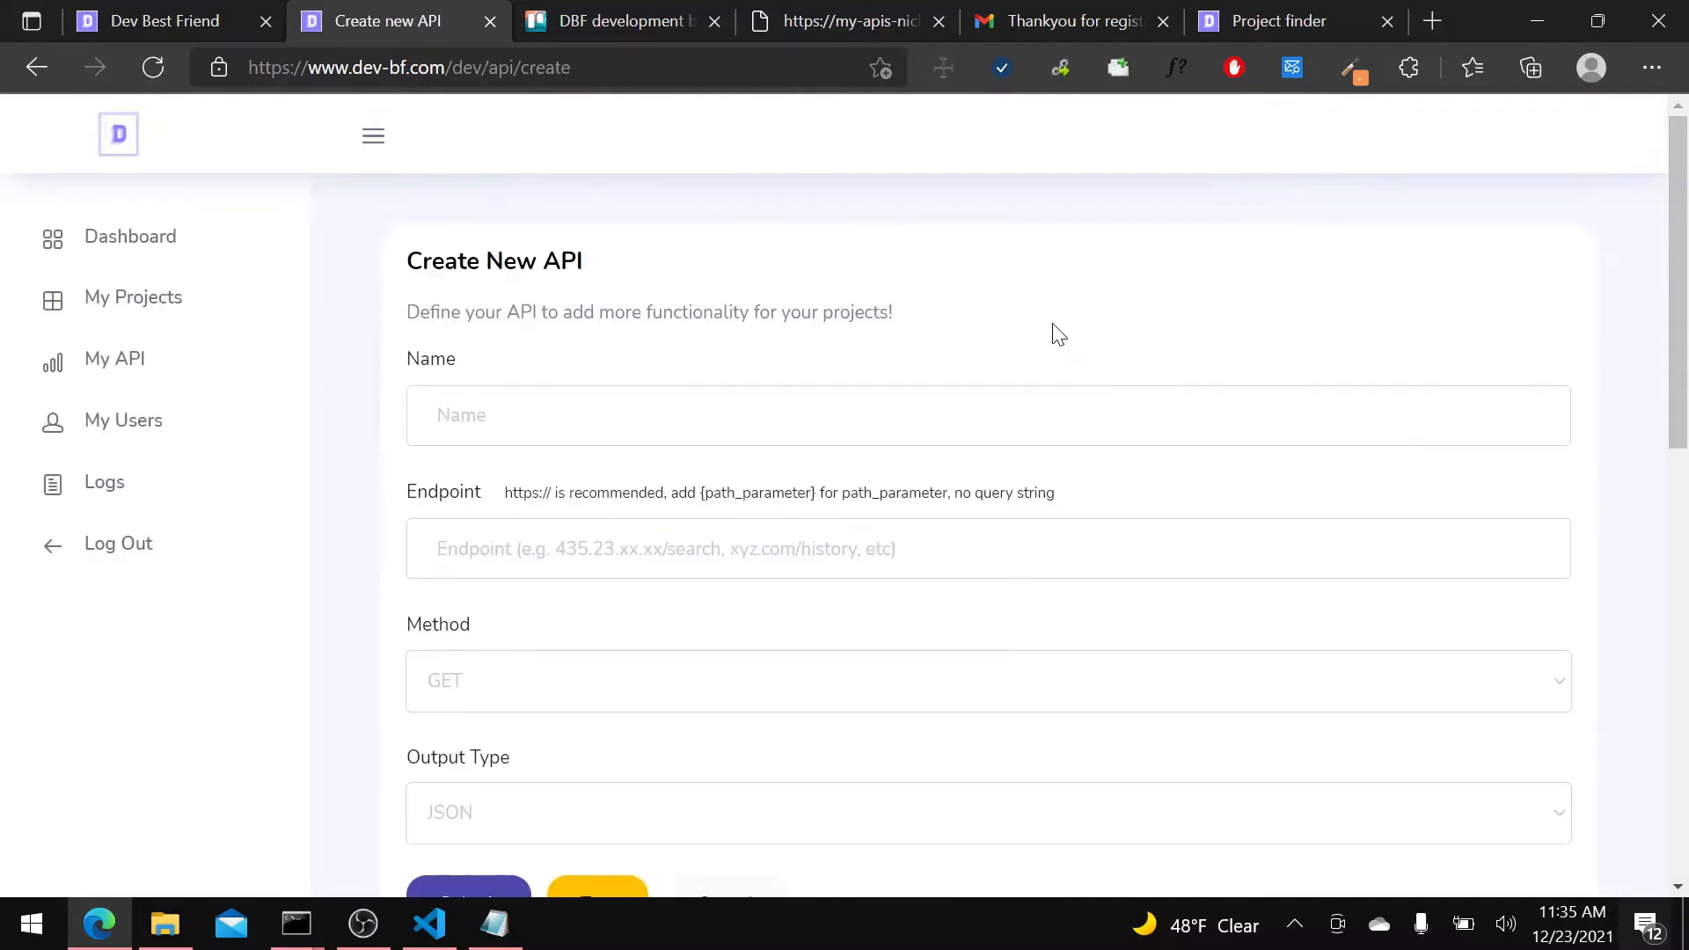
Name the new API "Fetch Social Links".
{"action": "left_click", "coordinate": [628, 429]}
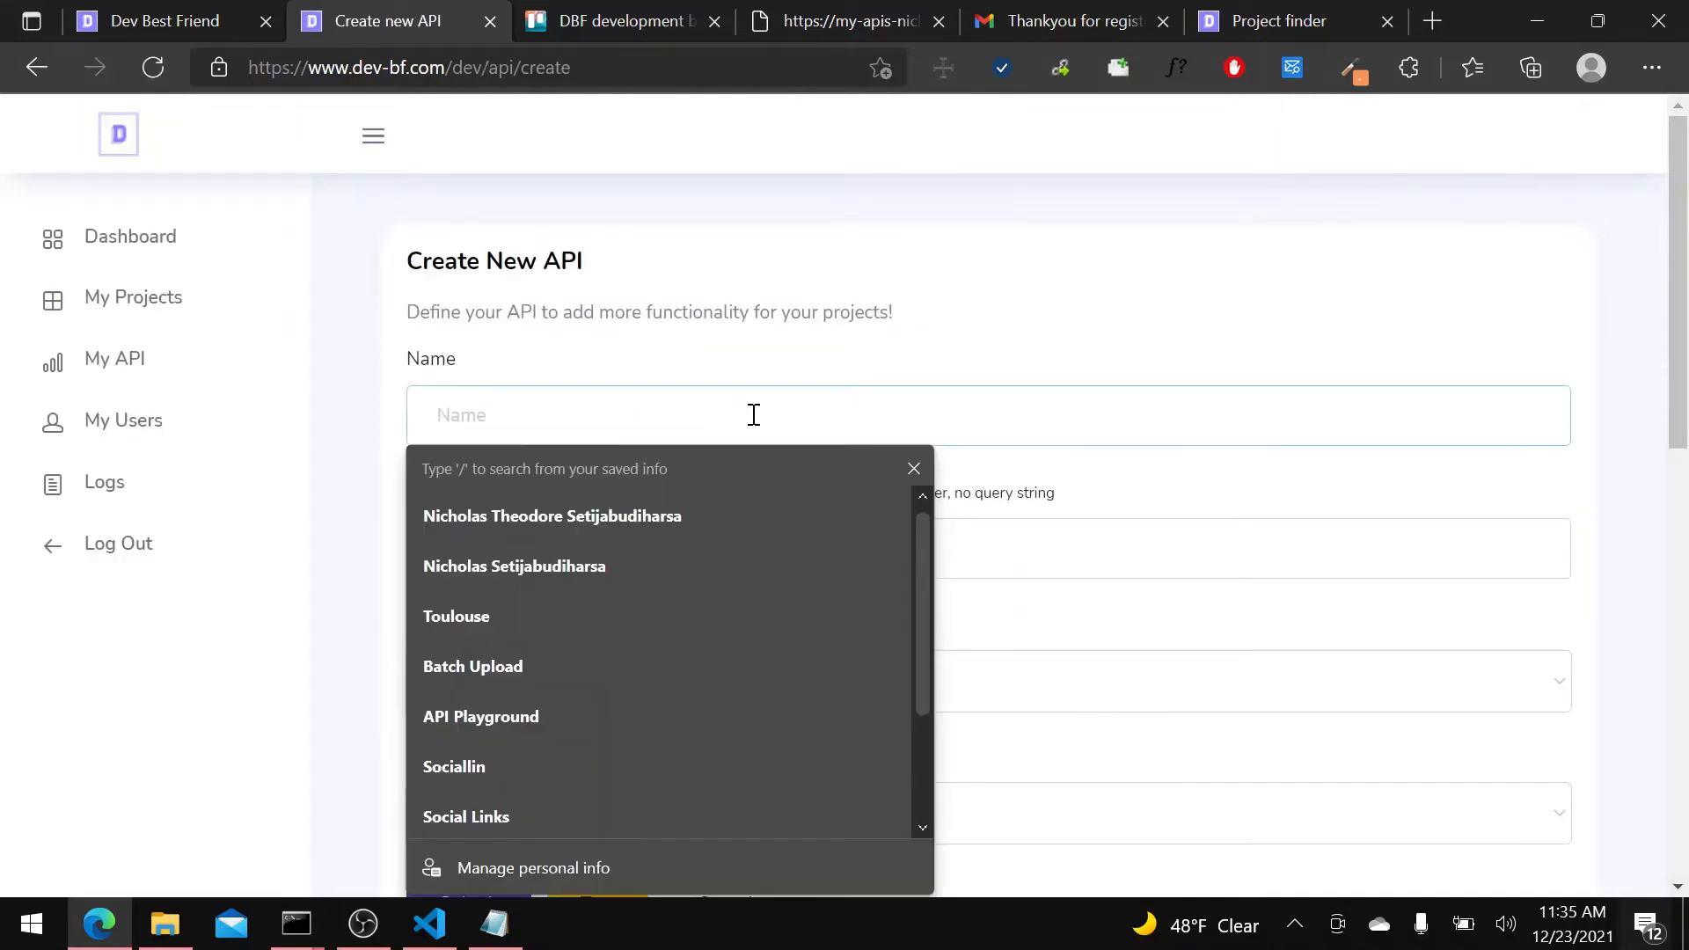
{"action": "left_click", "coordinate": [832, 389]}
{"action": "left_click", "coordinate": [842, 422]}
{"action": "type", "text": "fetch"}
{"action": "key", "text": "BackSpace"}
{"action": "key", "text": "BackSpace"}
{"action": "key", "text": "BackSpace"}
{"action": "key", "text": "BackSpace"}
{"action": "key", "text": "BackSpace"}
{"action": "key", "text": "BackSpace"}
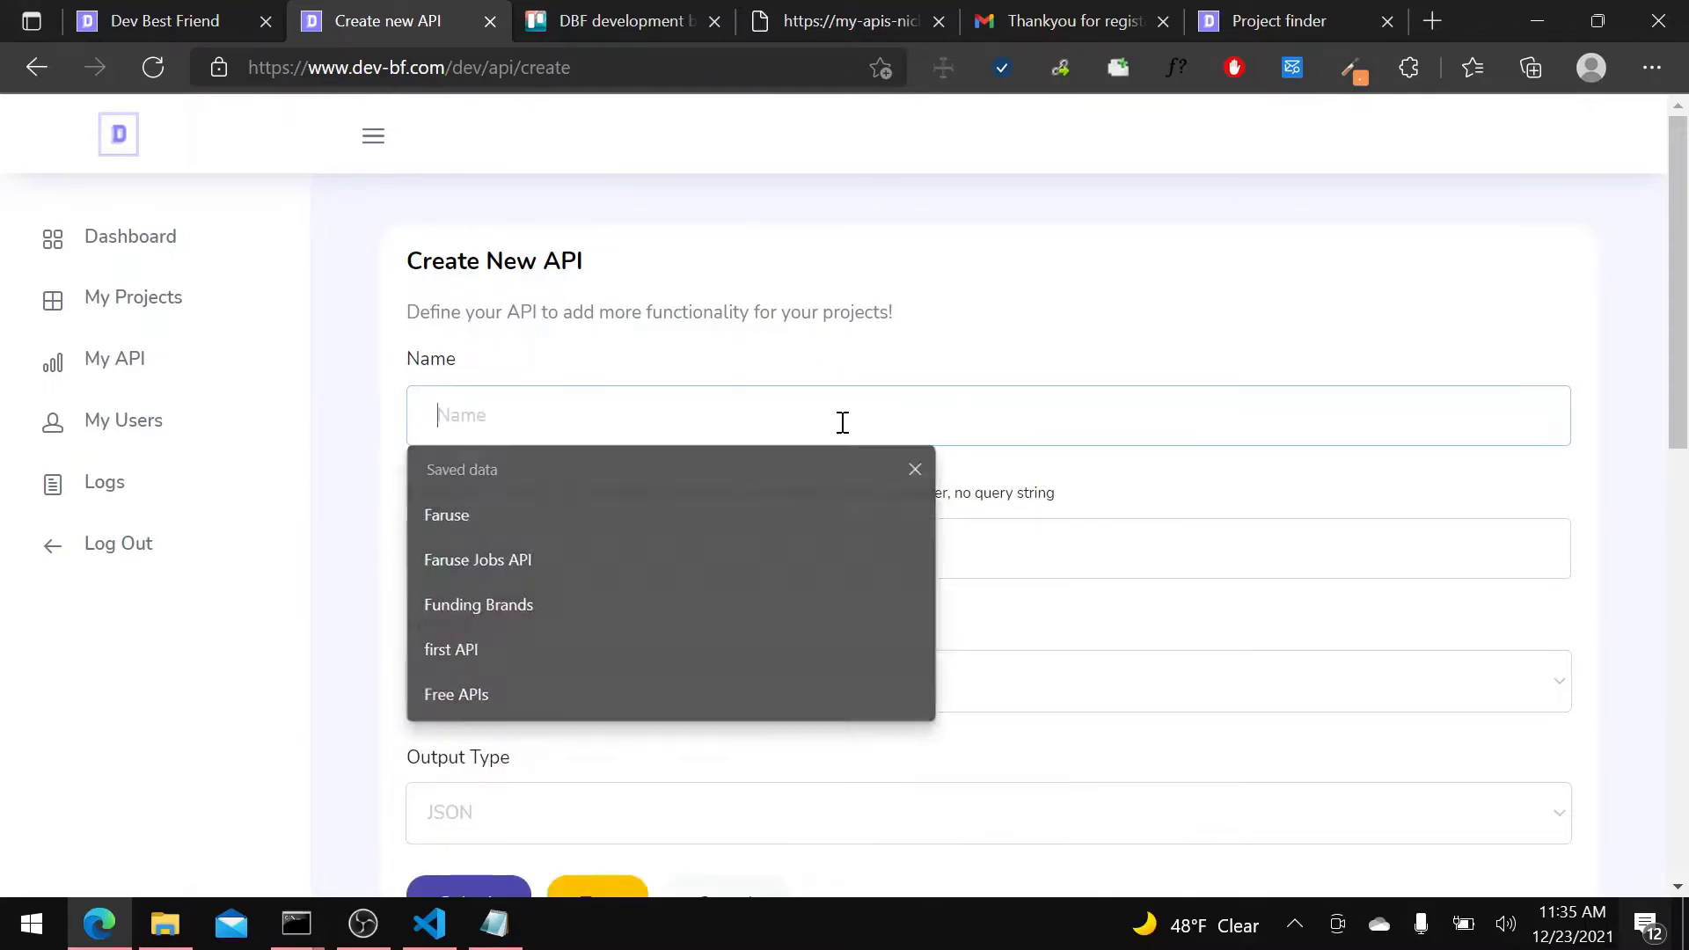
{"action": "type", "text": "Fetch Social "}
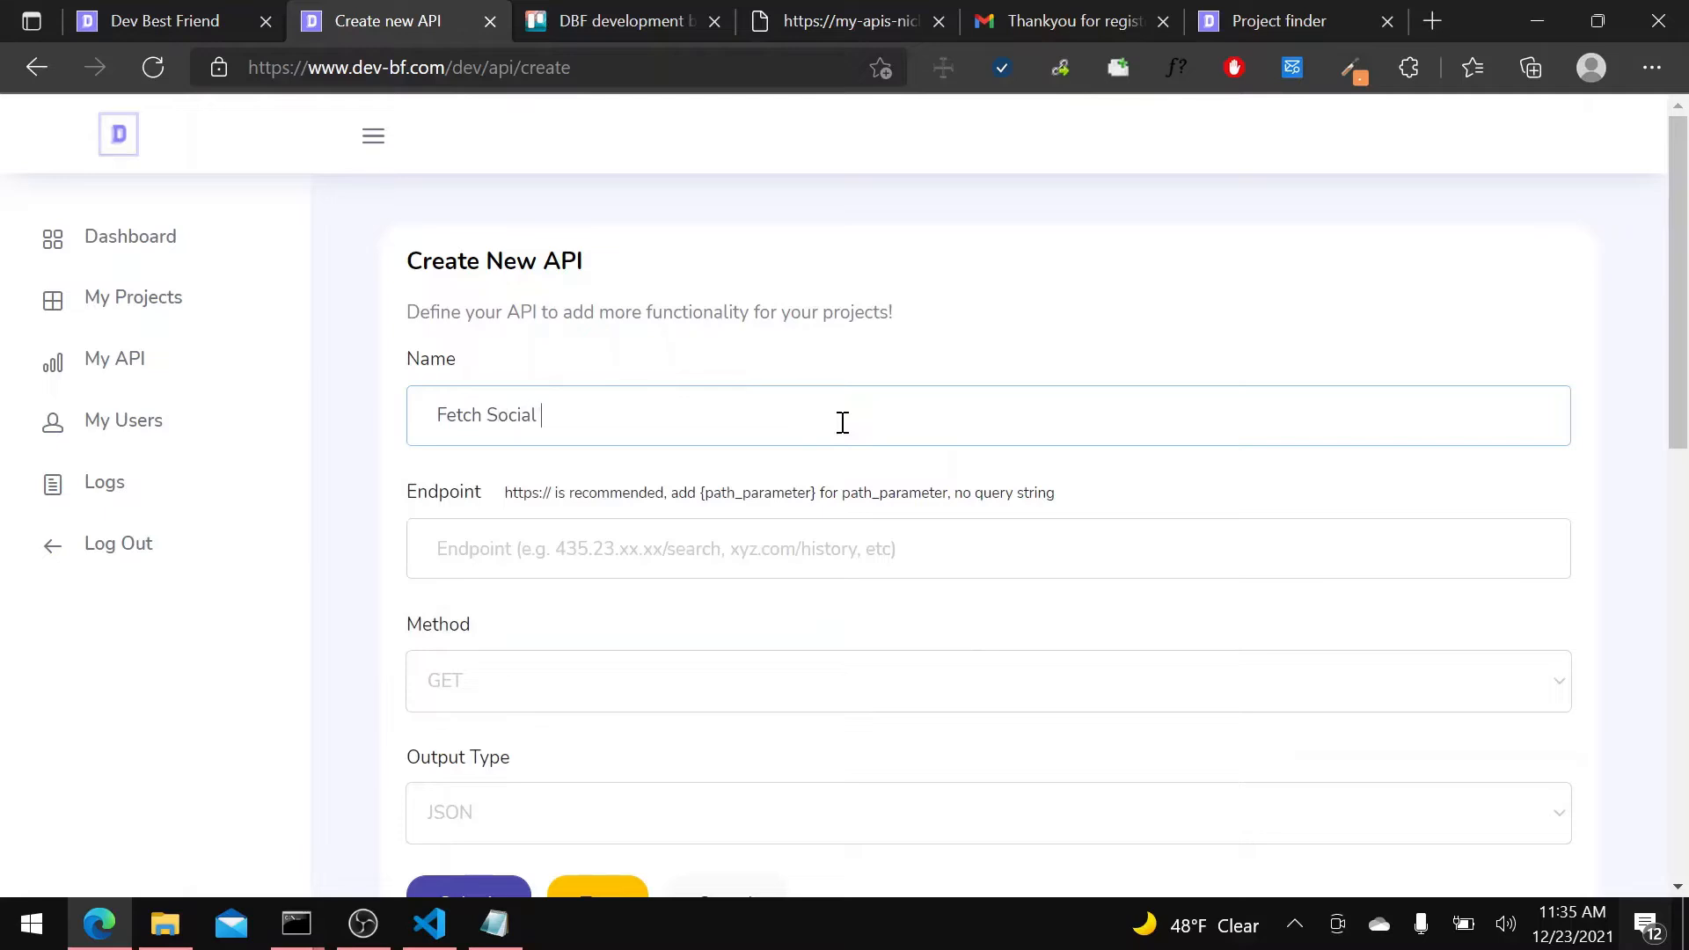
{"action": "type", "text": "Links"}
Copy the social links API's address up to /social_links, without its query string, and enter it as the new API's endpoint.
{"action": "left_click", "coordinate": [800, 23]}
{"action": "left_click", "coordinate": [479, 70]}
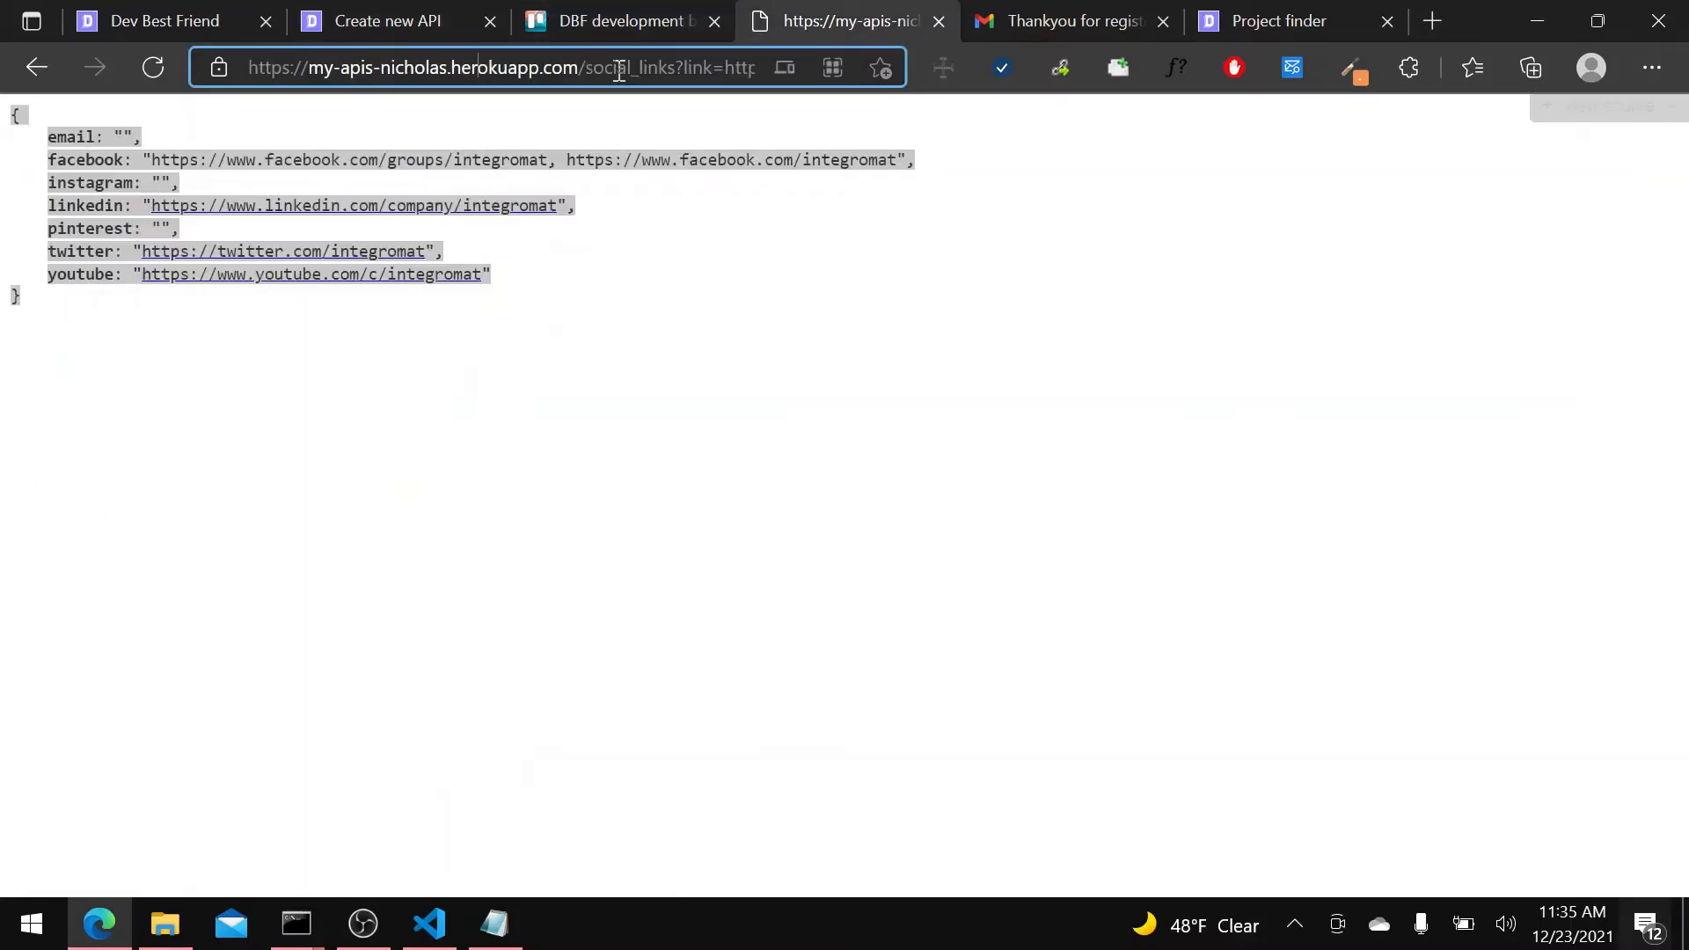
{"action": "left_click_drag", "start_coordinate": [676, 71], "coordinate": [177, 94]}
{"action": "key", "text": "ctrl+c"}
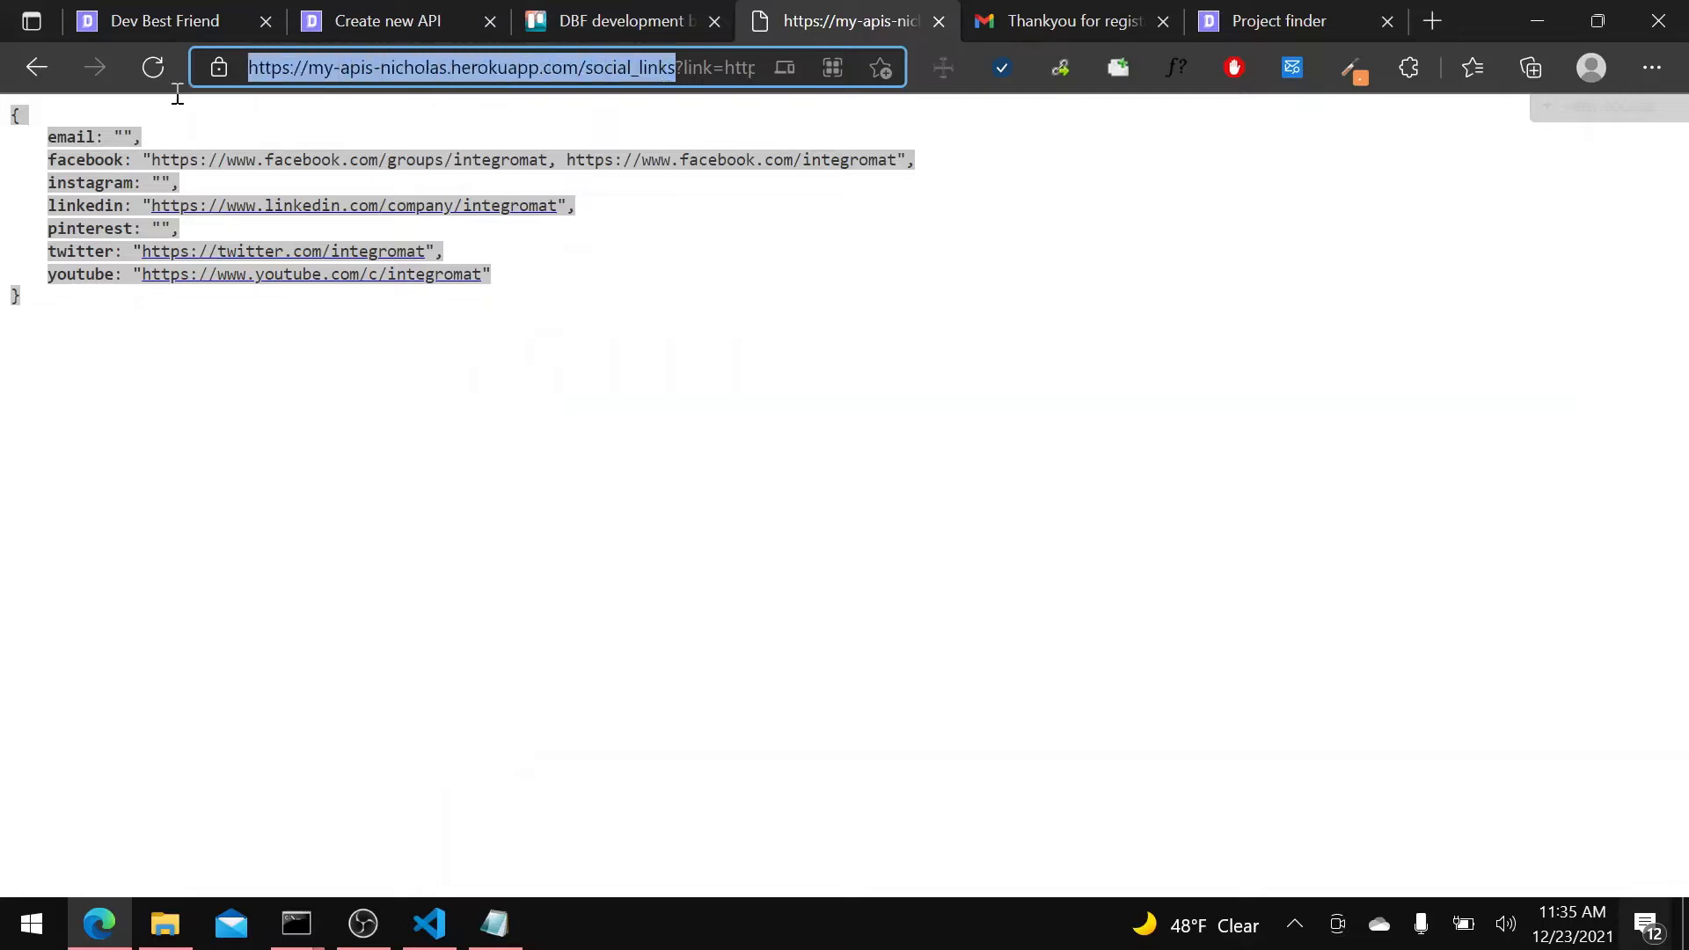
{"action": "left_click", "coordinate": [381, 11]}
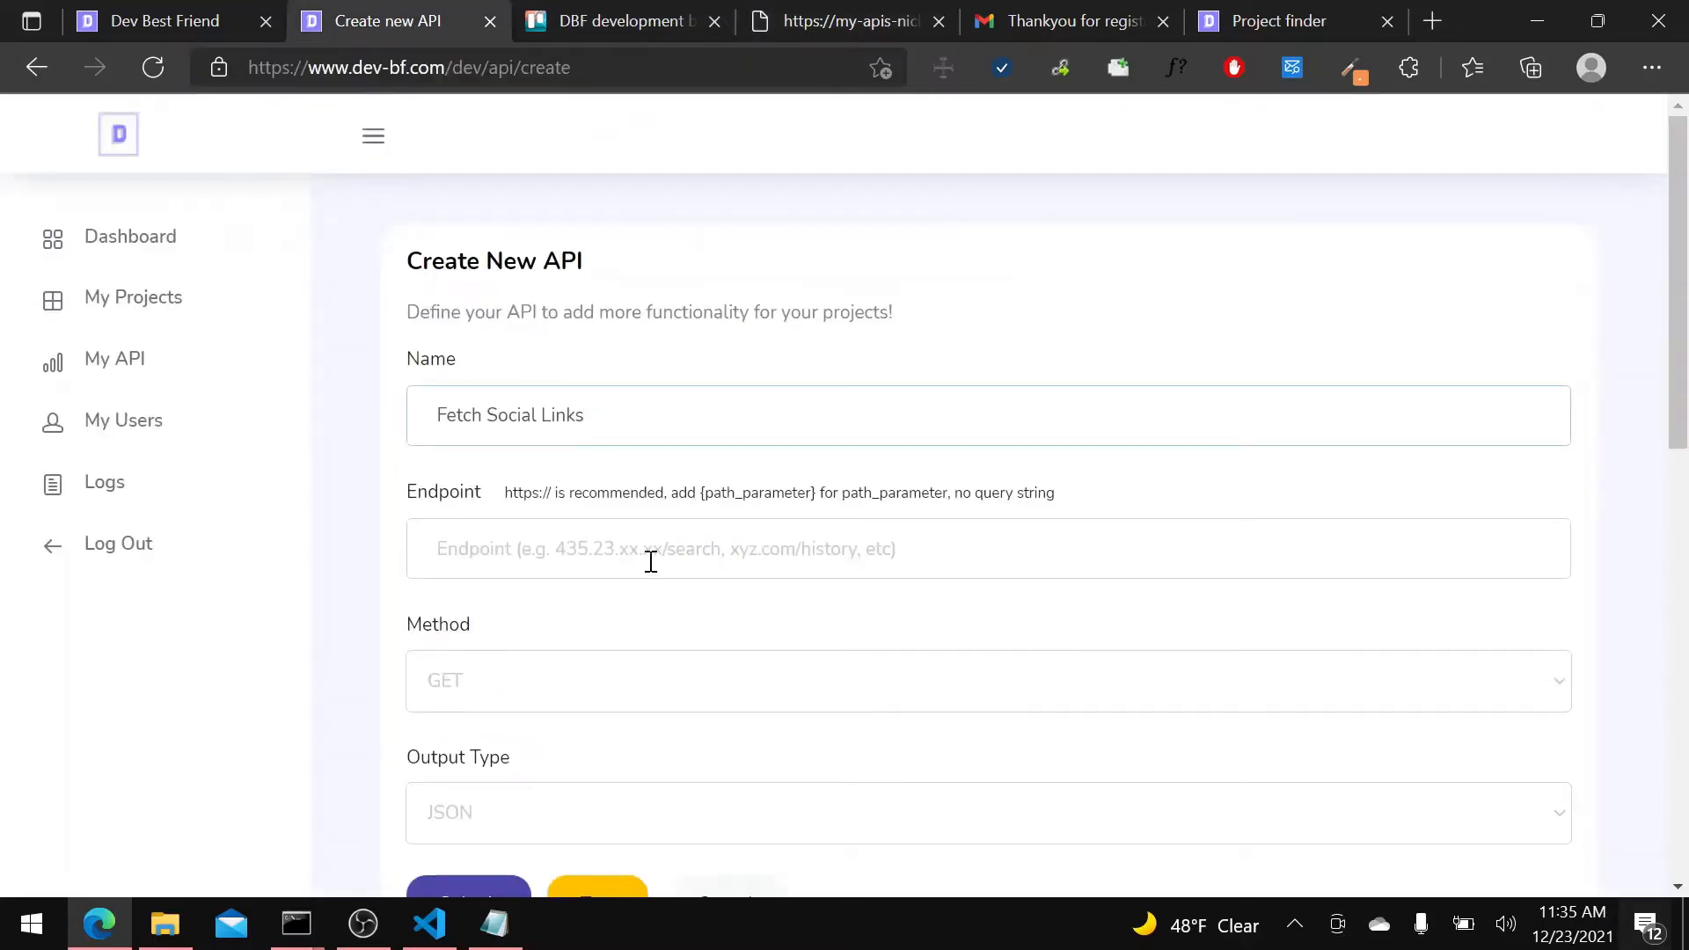
{"action": "left_click", "coordinate": [652, 554]}
{"action": "key", "text": "ctrl+v"}
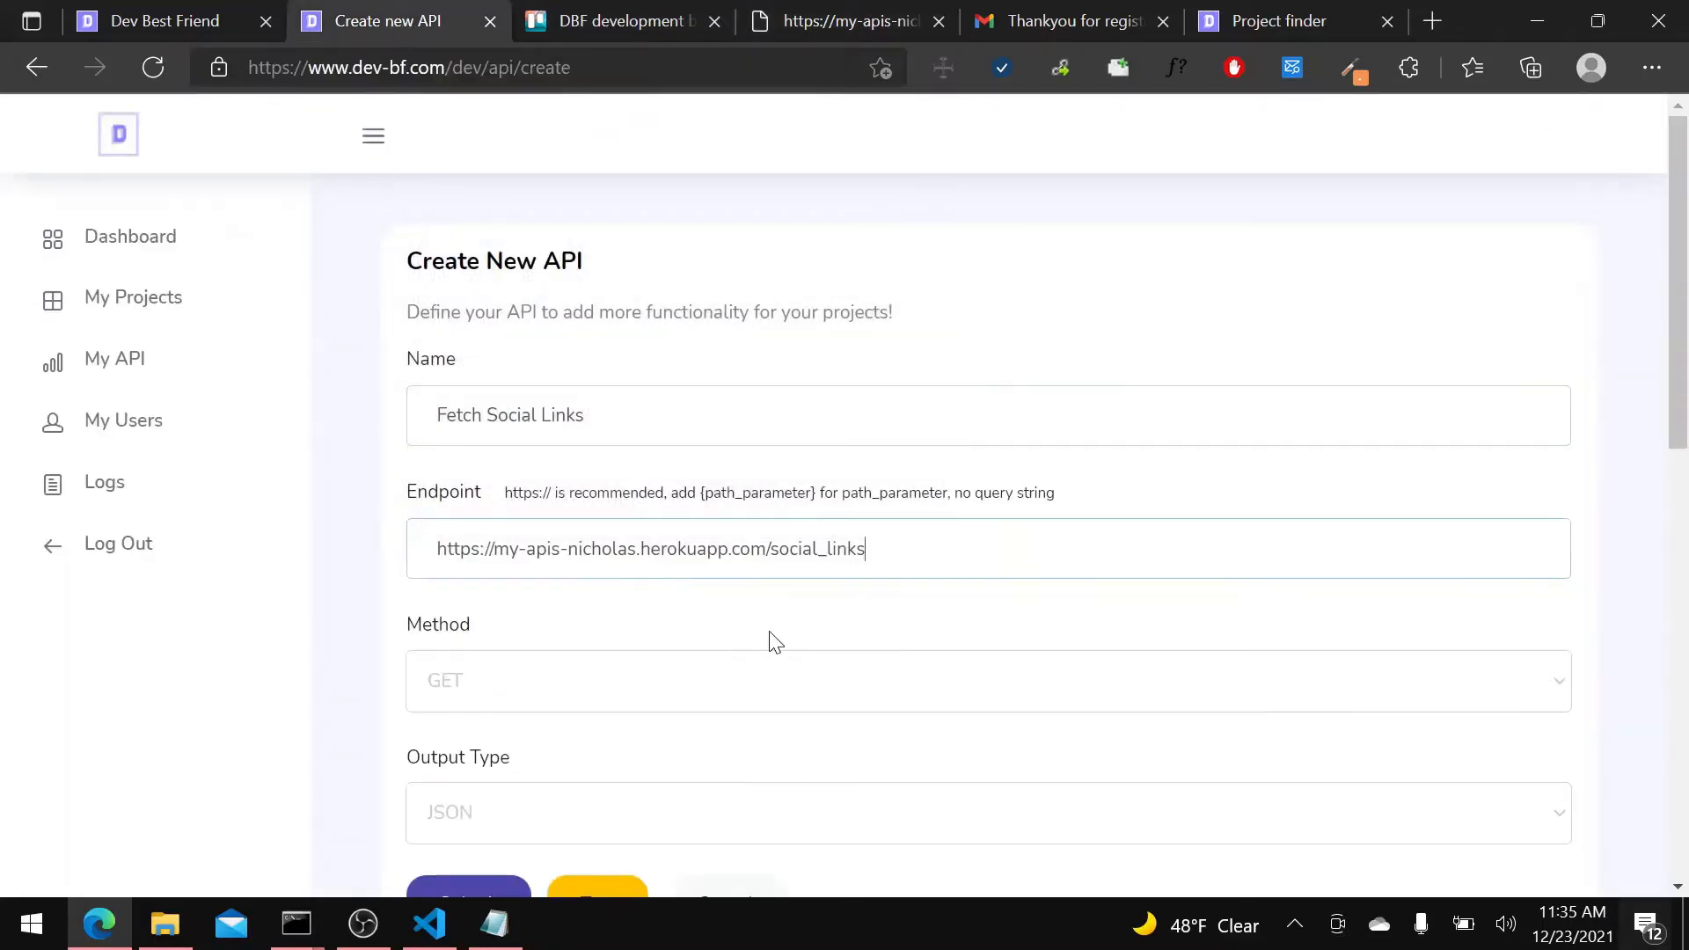
Keep the method as GET and the output type as JSON, and submit the new API.
{"action": "left_click", "coordinate": [540, 690]}
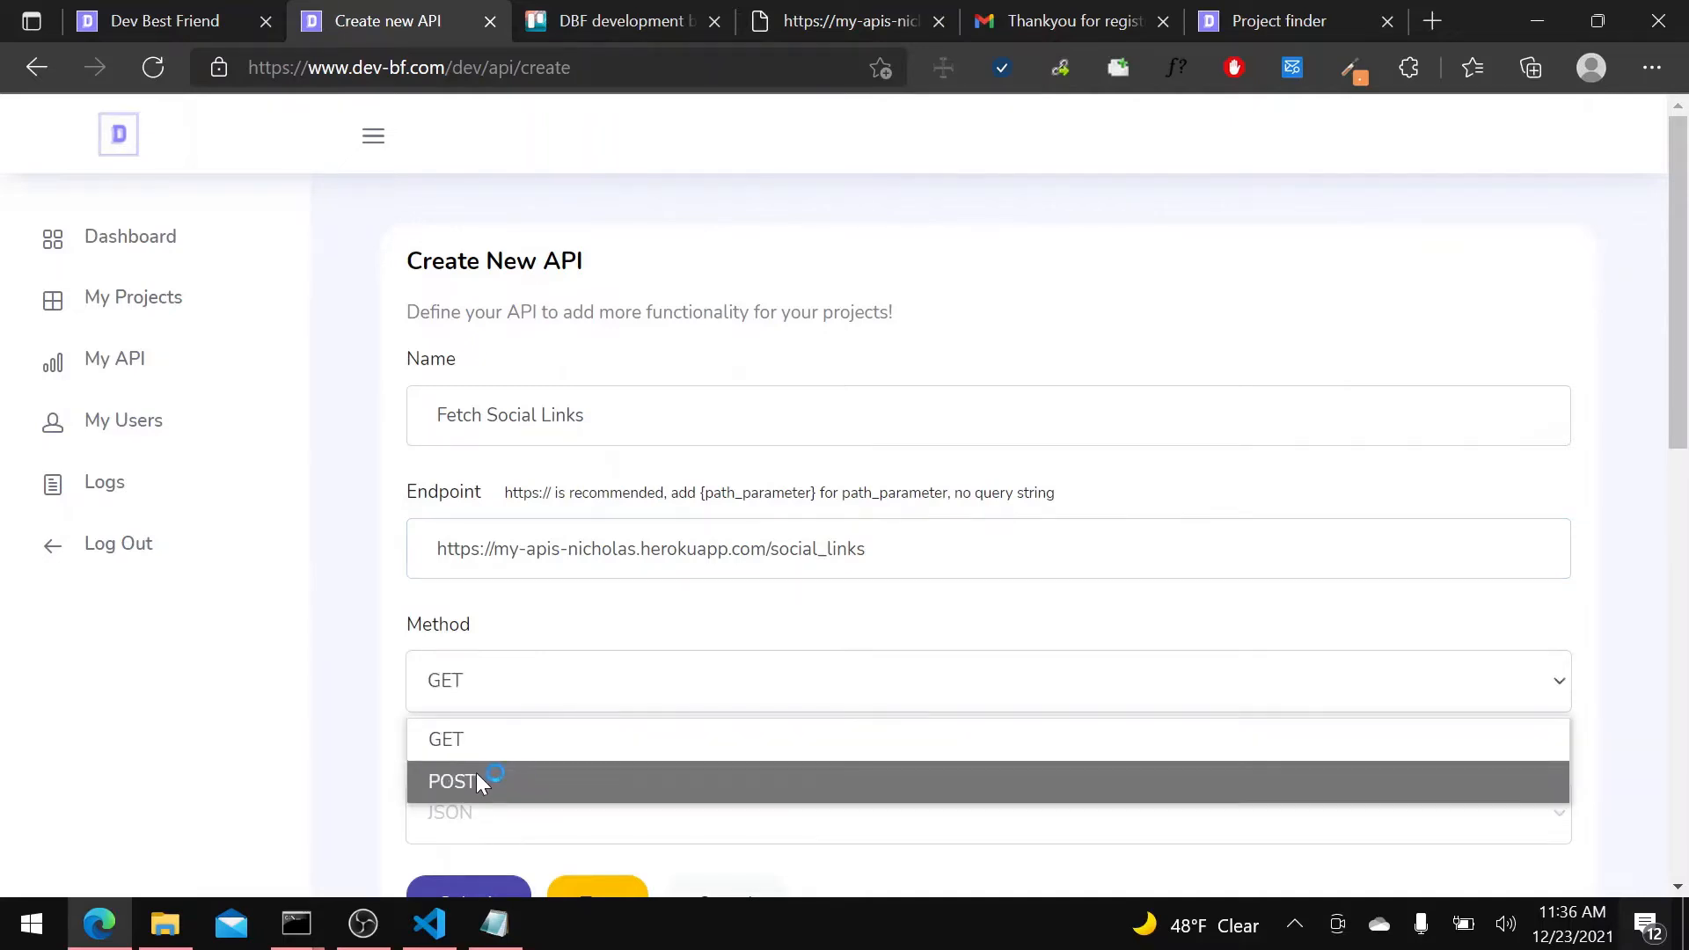
{"action": "left_click", "coordinate": [557, 705]}
{"action": "scroll", "coordinate": [567, 669], "scroll_direction": "down", "scroll_amount": 3}
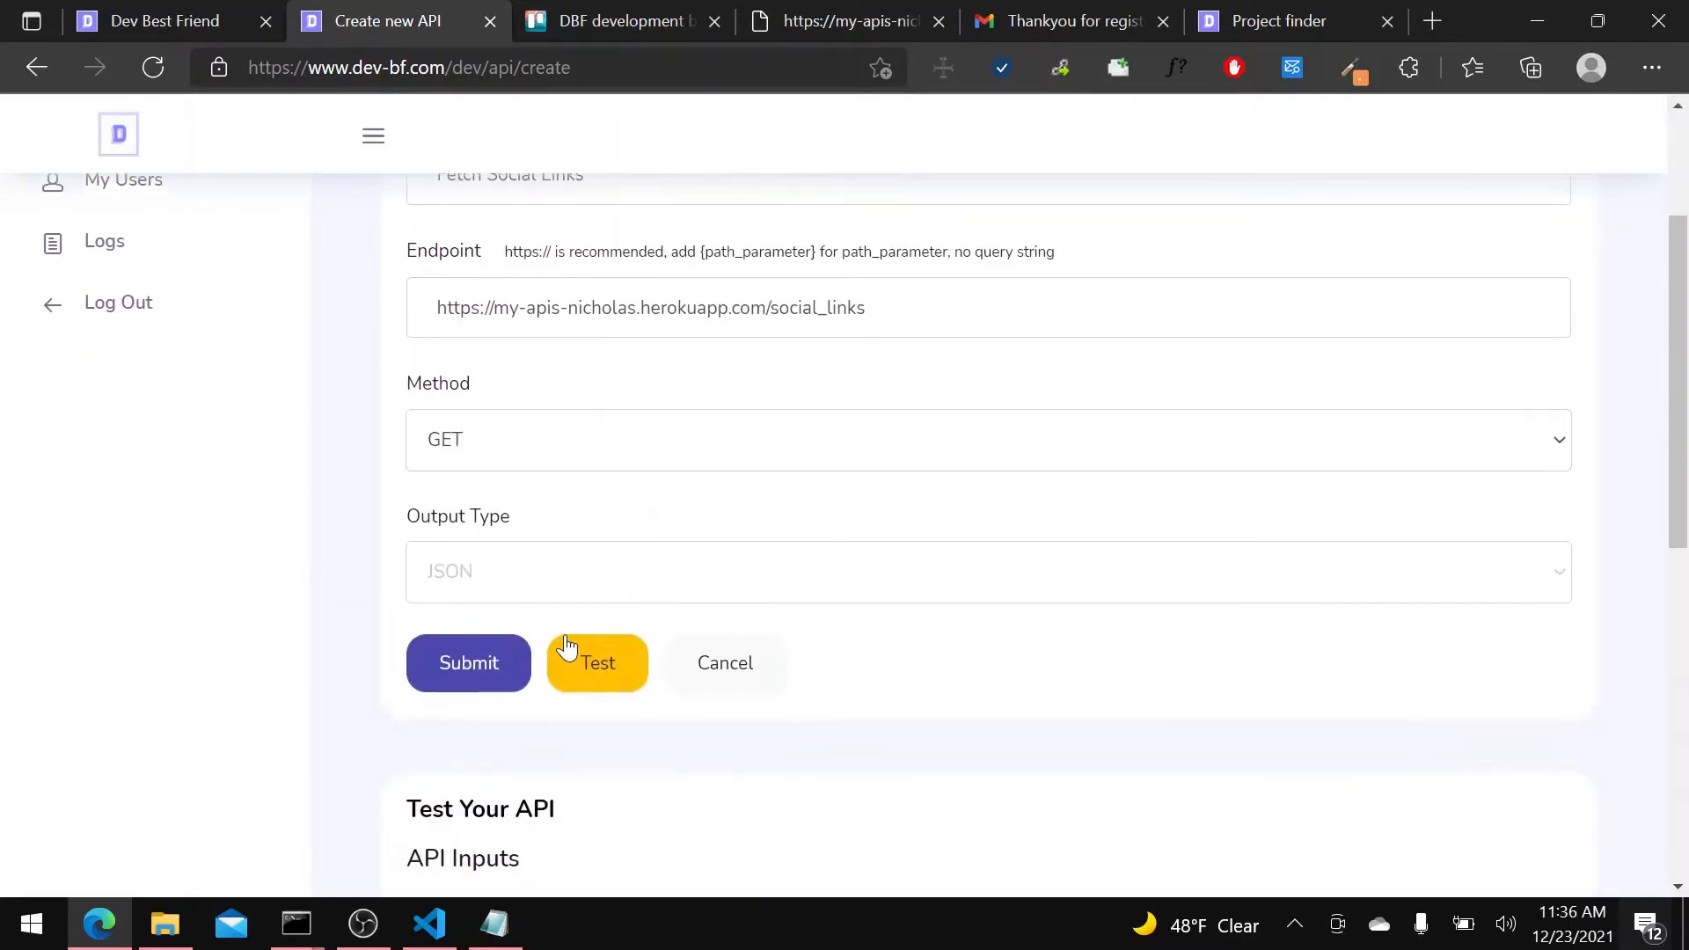
{"action": "left_click", "coordinate": [538, 588]}
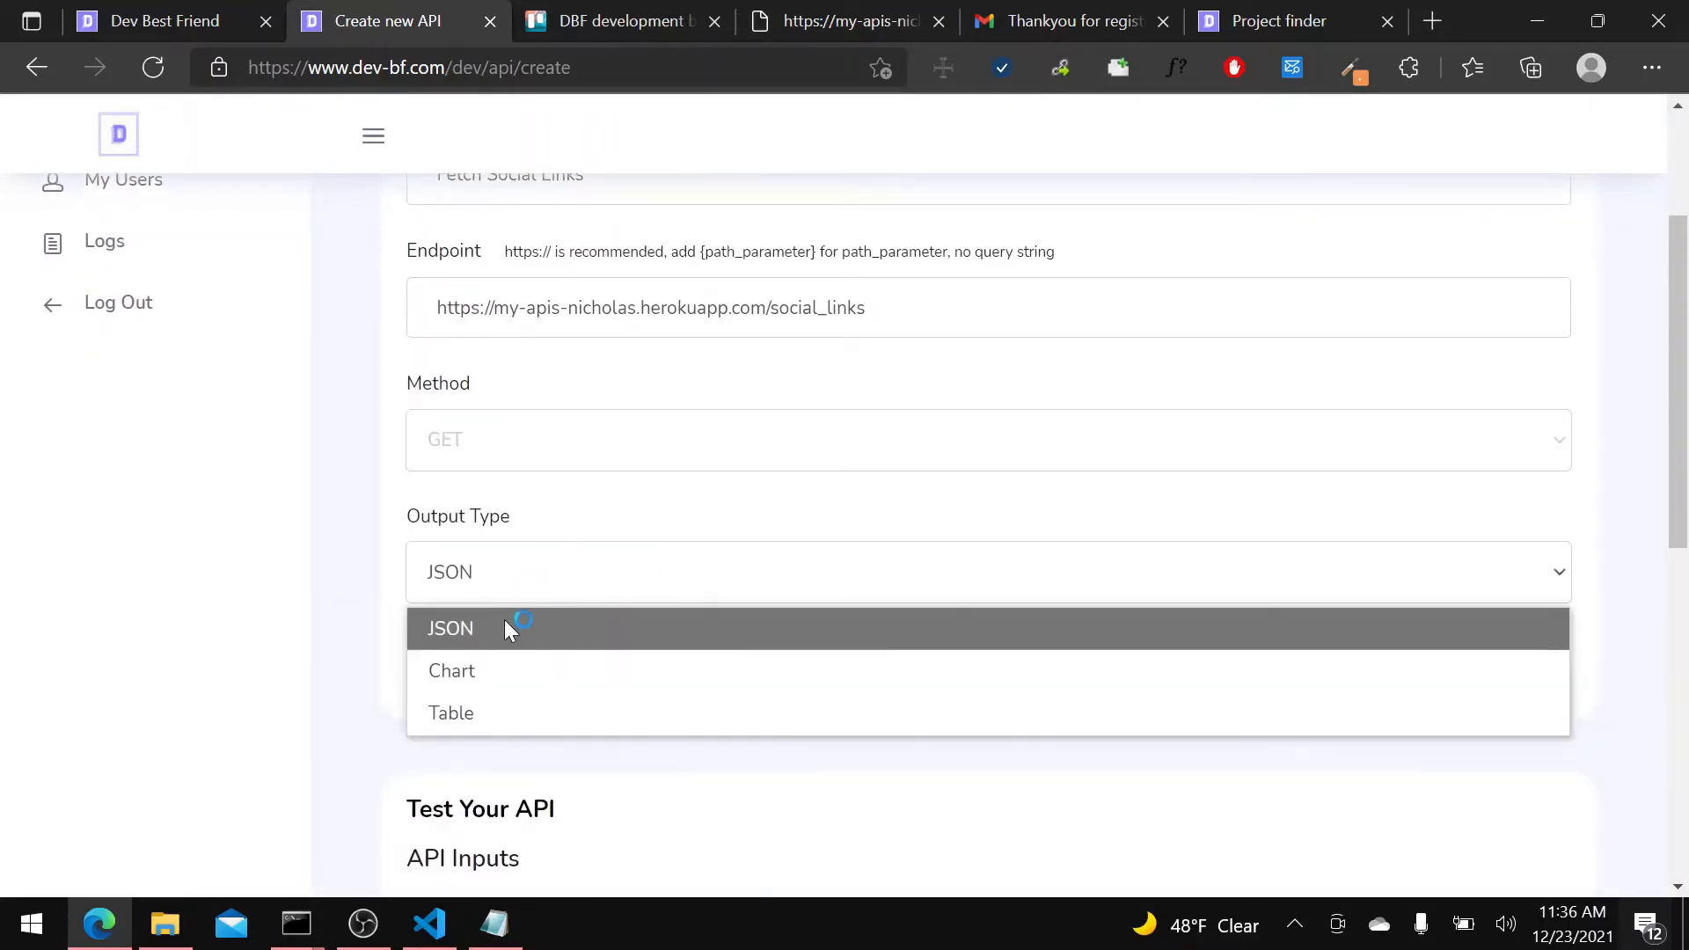
{"action": "left_click", "coordinate": [516, 570]}
{"action": "scroll", "coordinate": [615, 504], "scroll_direction": "down", "scroll_amount": 3}
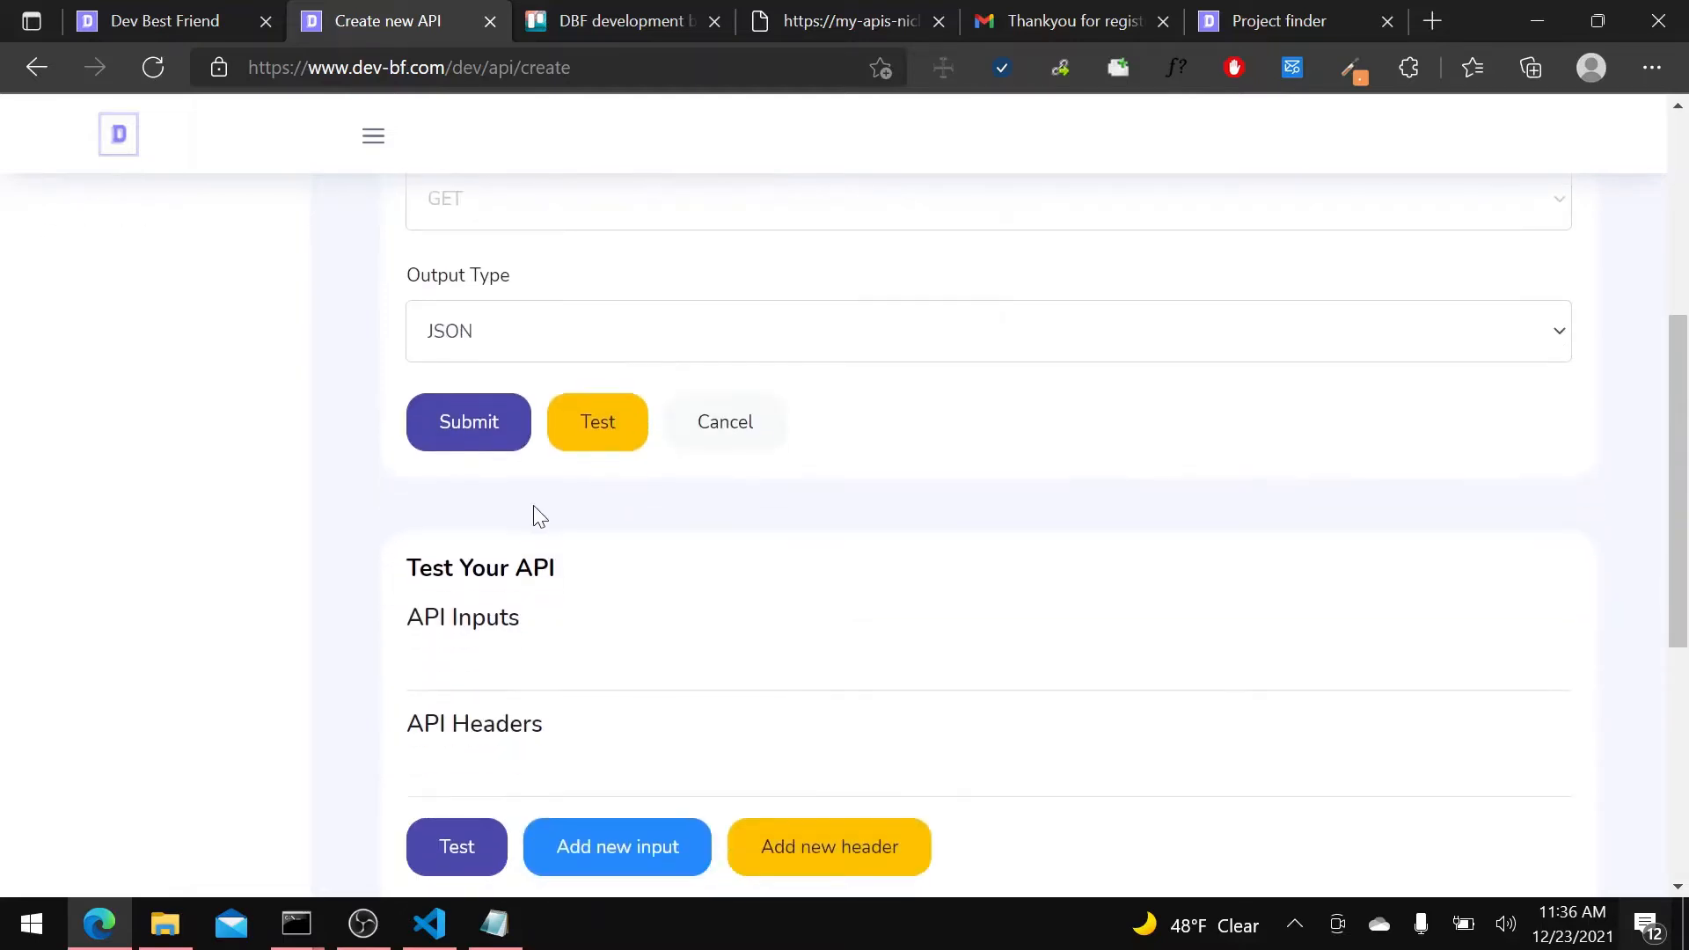
{"action": "left_click", "coordinate": [476, 437]}
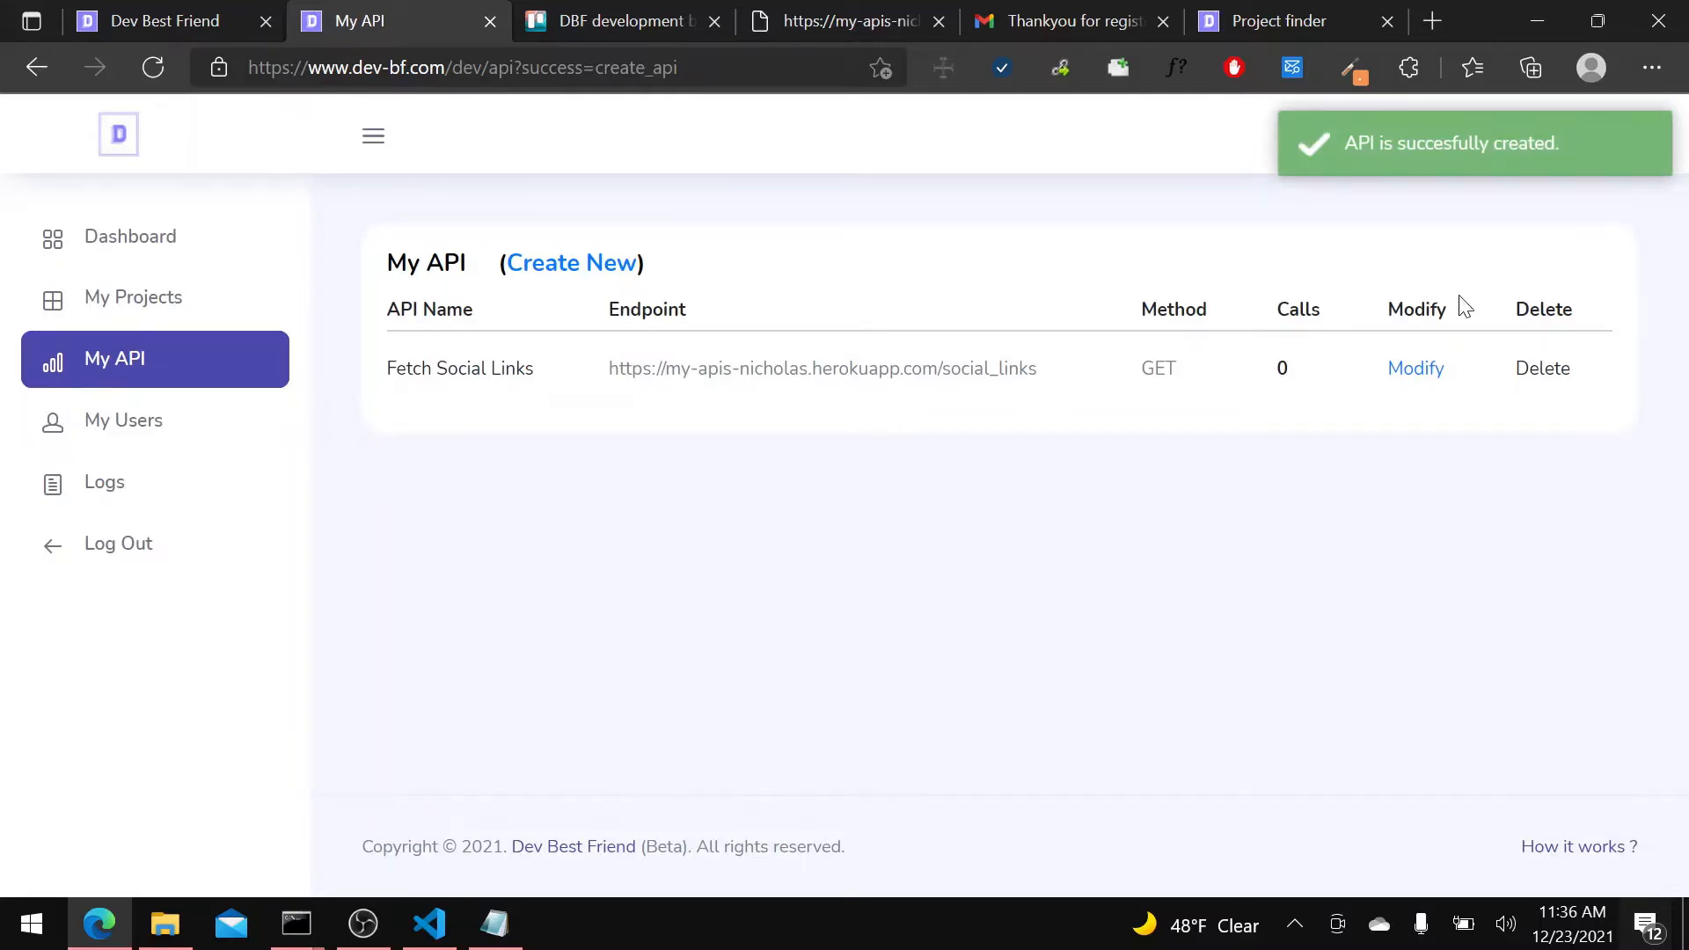
Open the Fetch Social Links API for modification and add a blank default input to its API structure.
{"action": "left_click", "coordinate": [1398, 380]}
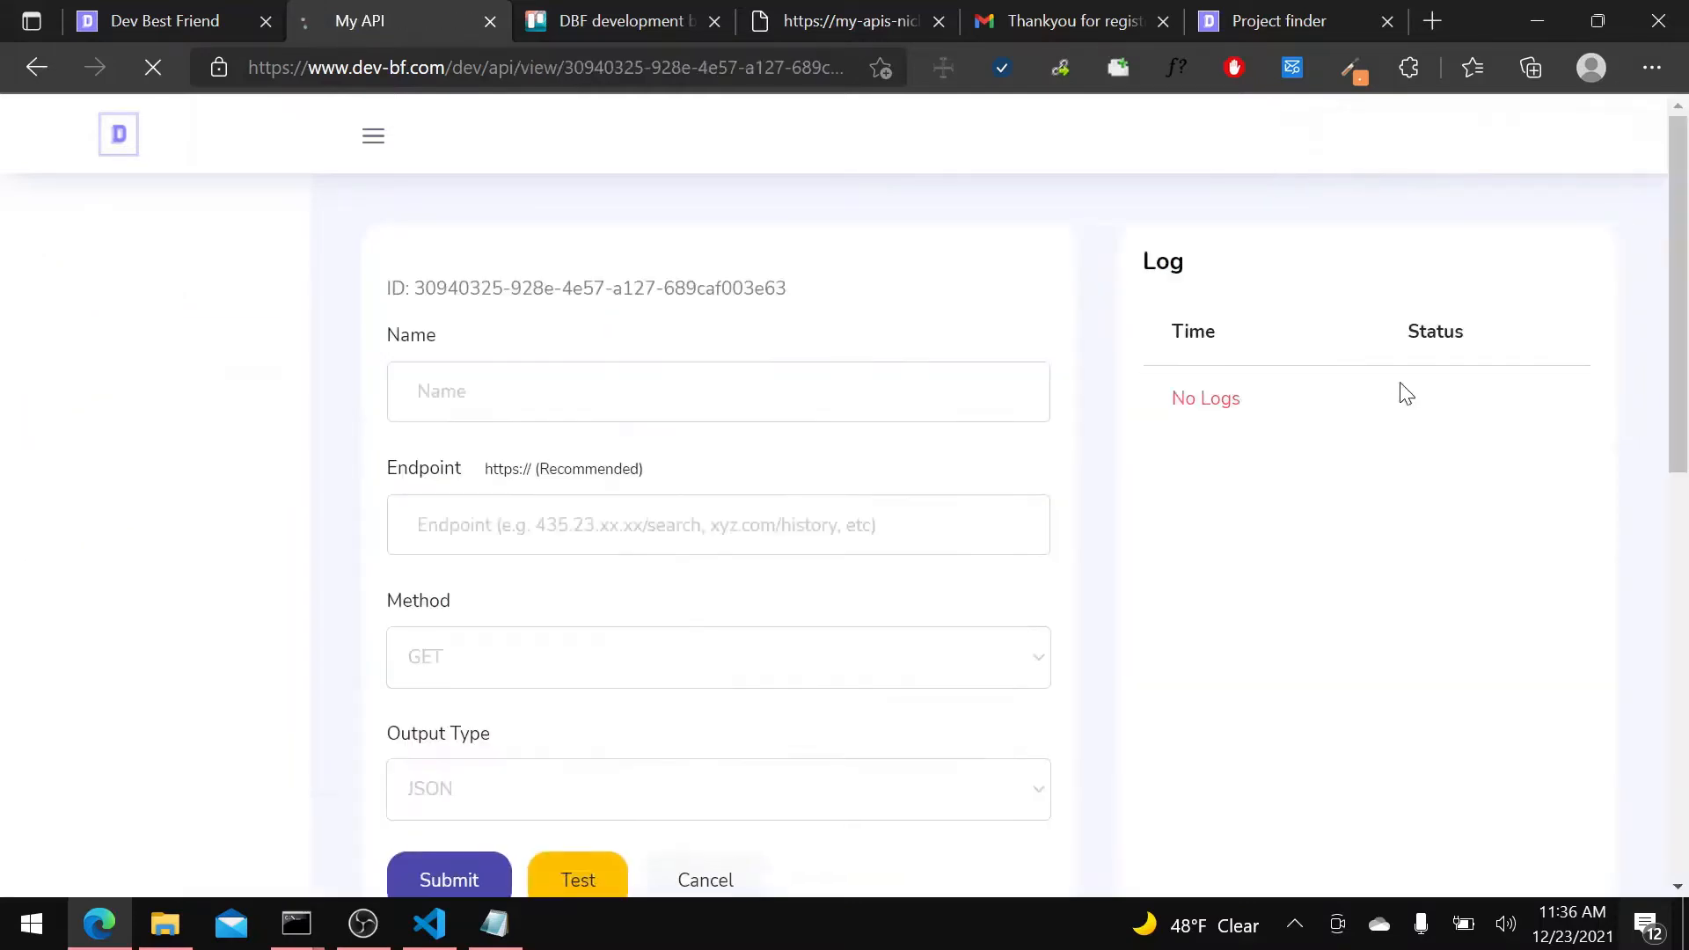
{"action": "scroll", "coordinate": [747, 404], "scroll_direction": "down", "scroll_amount": 10}
{"action": "scroll", "coordinate": [655, 423], "scroll_direction": "up", "scroll_amount": 3}
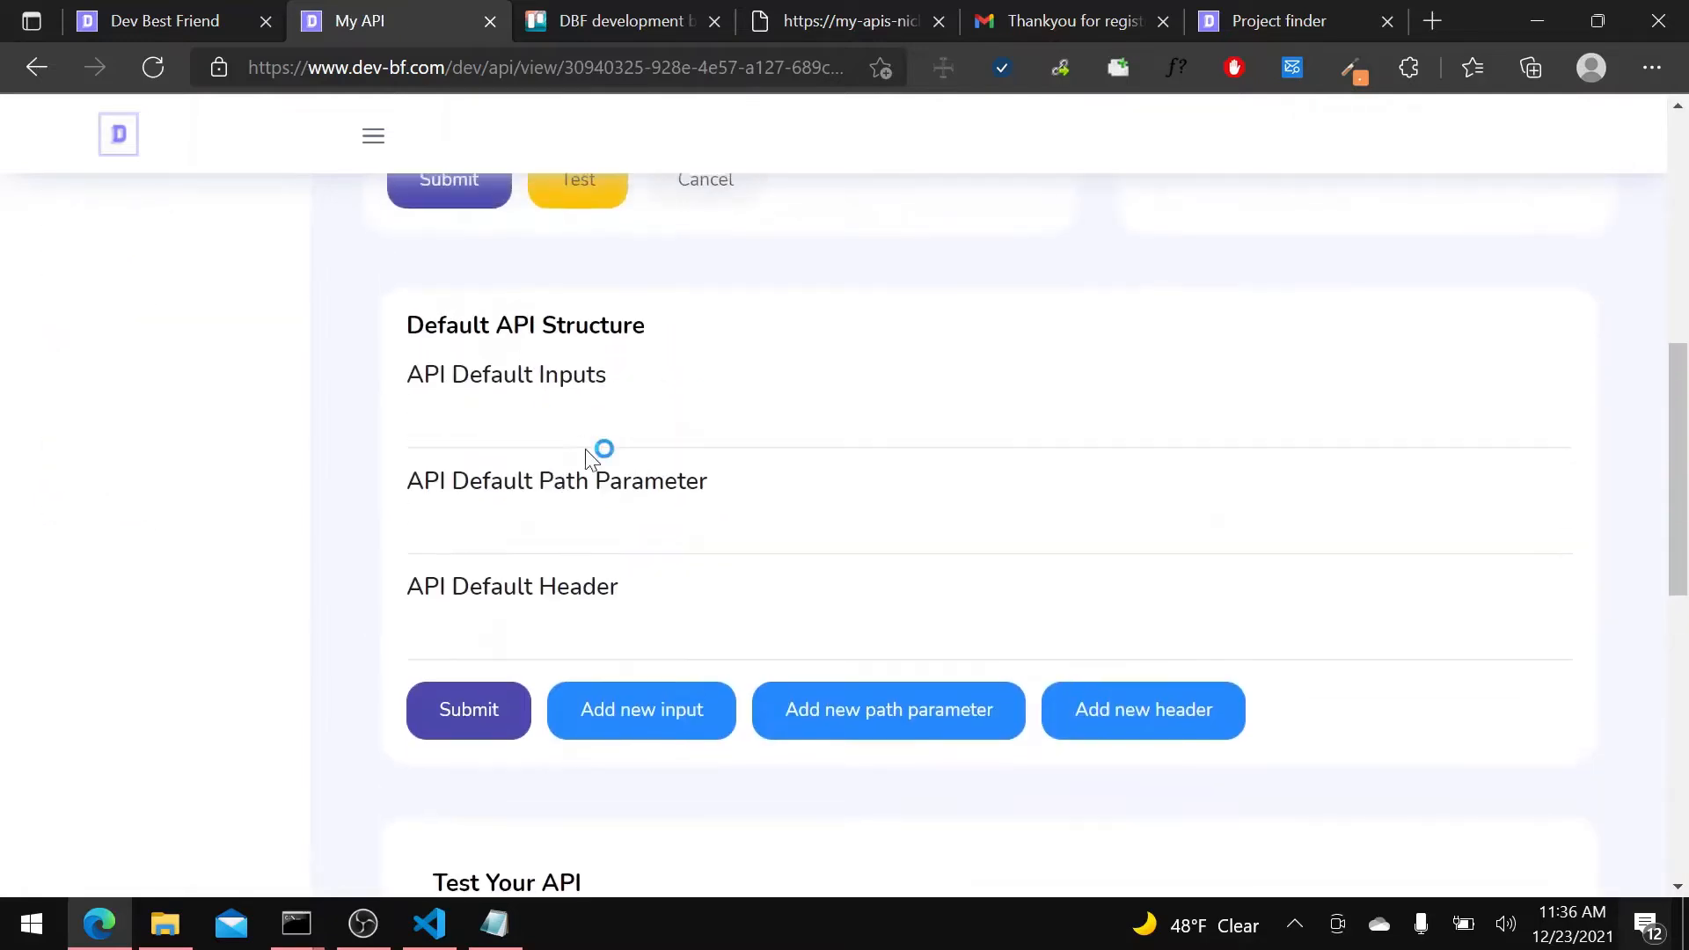
{"action": "left_click", "coordinate": [605, 717]}
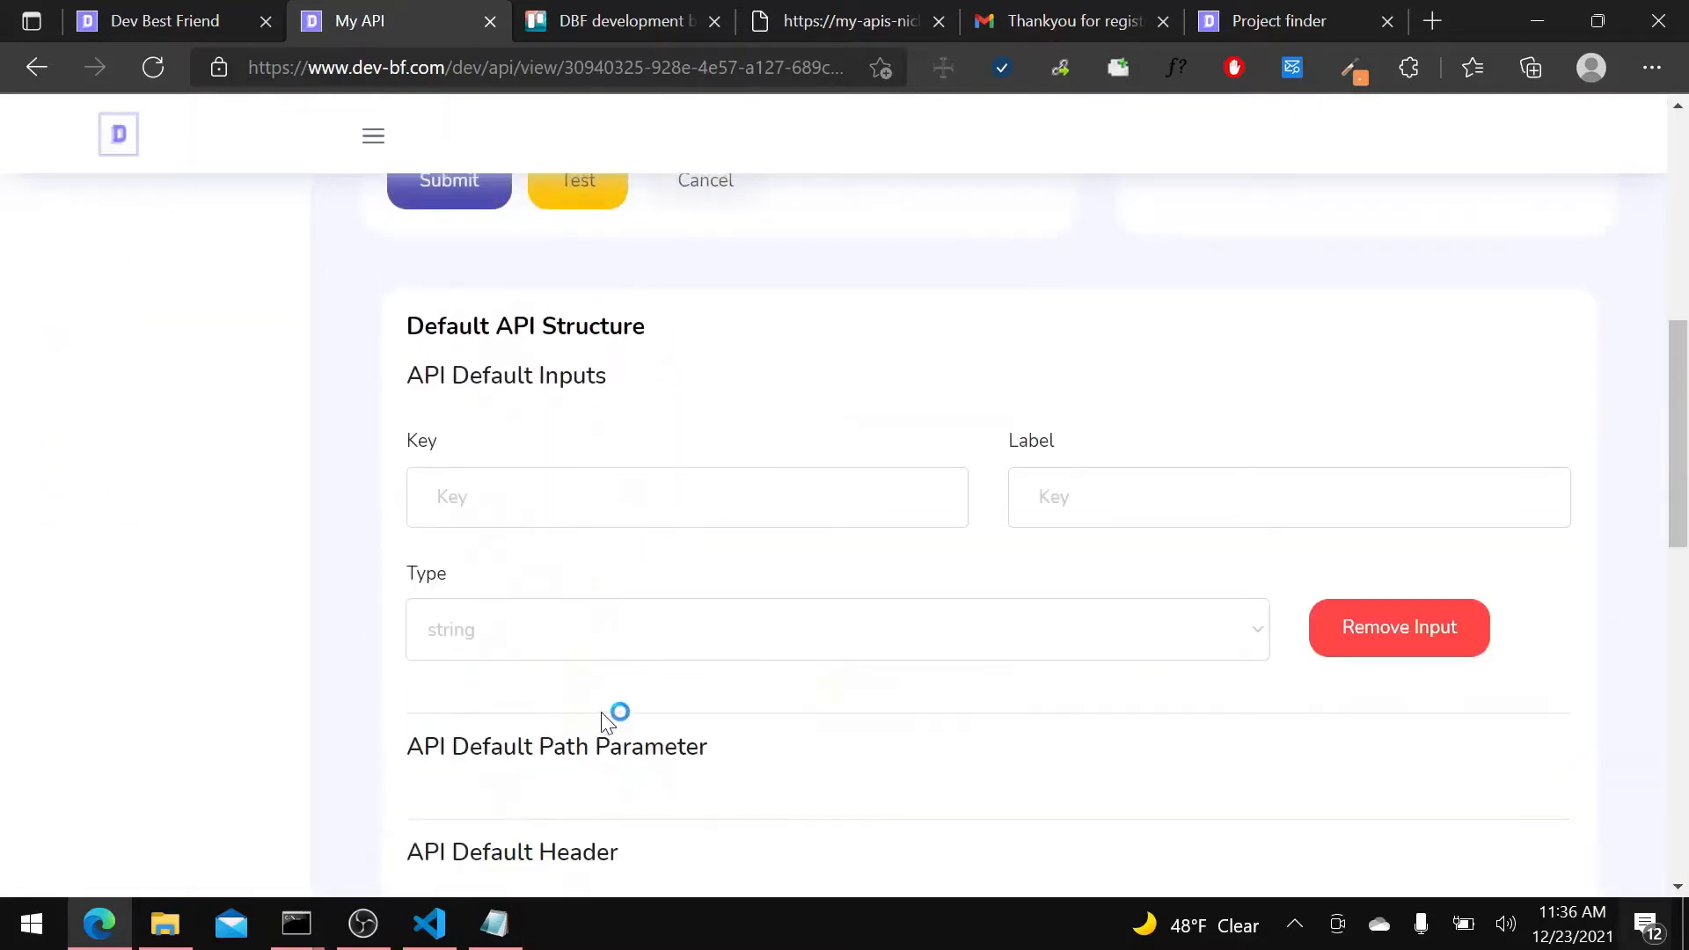
Copy the query parameter name "link" from the social links API's address into the default input's key, and label it "Link".
{"action": "left_click", "coordinate": [551, 486]}
{"action": "left_click", "coordinate": [826, 23]}
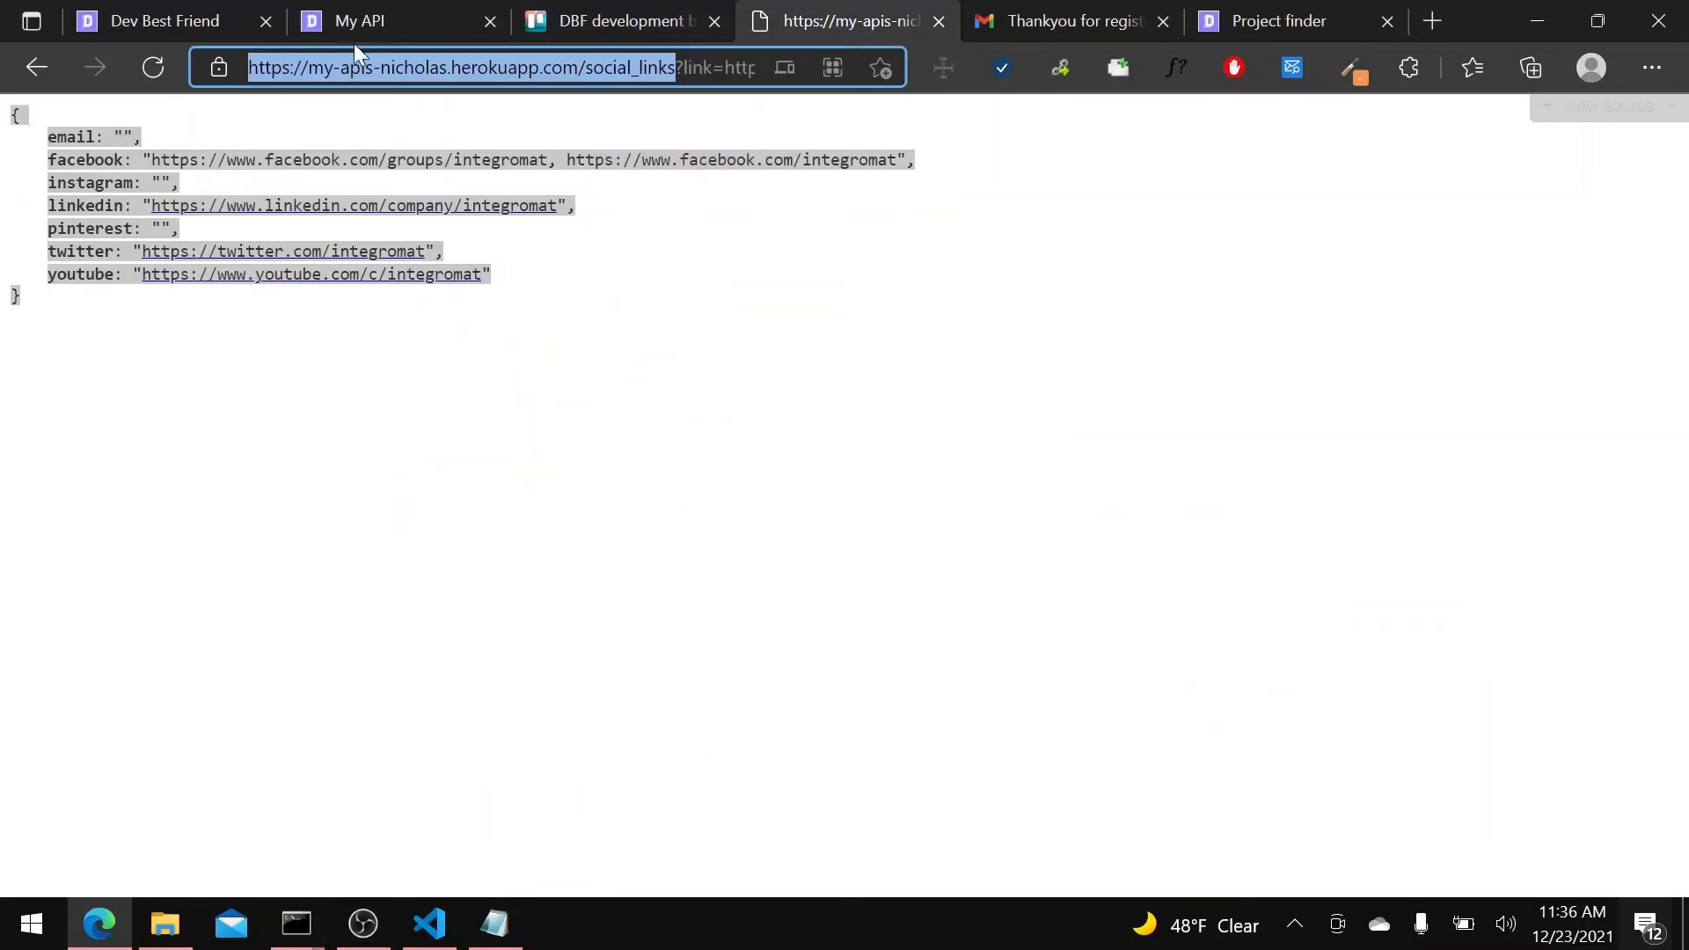
{"action": "left_click", "coordinate": [339, 24]}
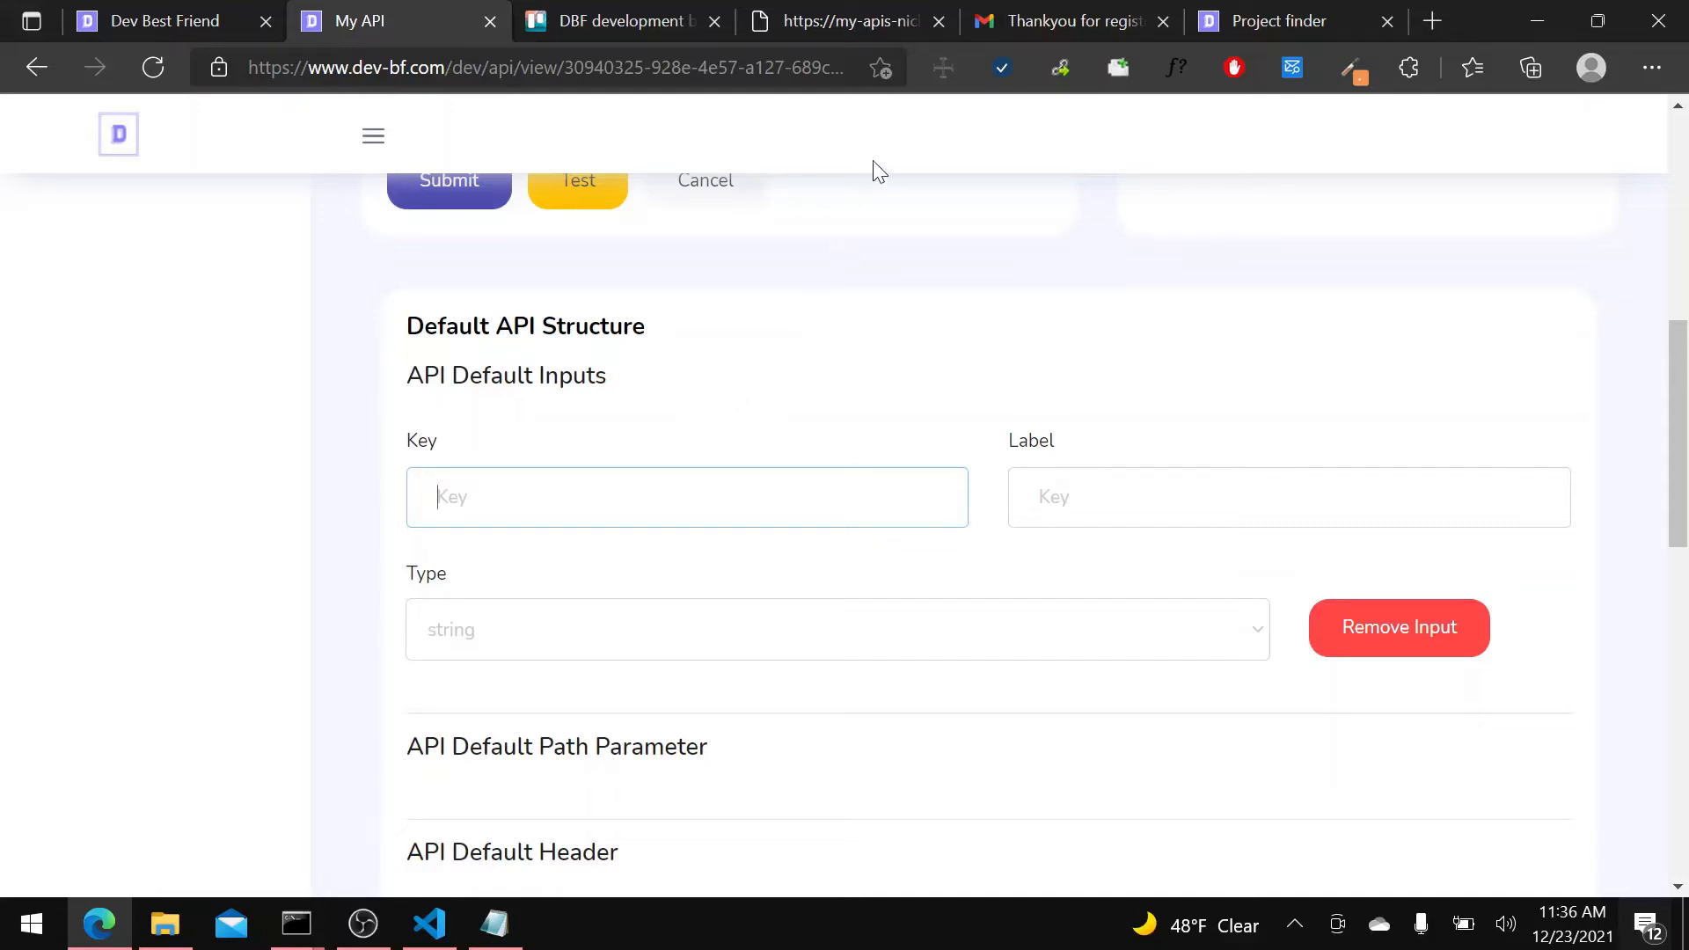
{"action": "left_click", "coordinate": [864, 25]}
{"action": "double_click", "coordinate": [695, 68]}
{"action": "key", "text": "ctrl+c"}
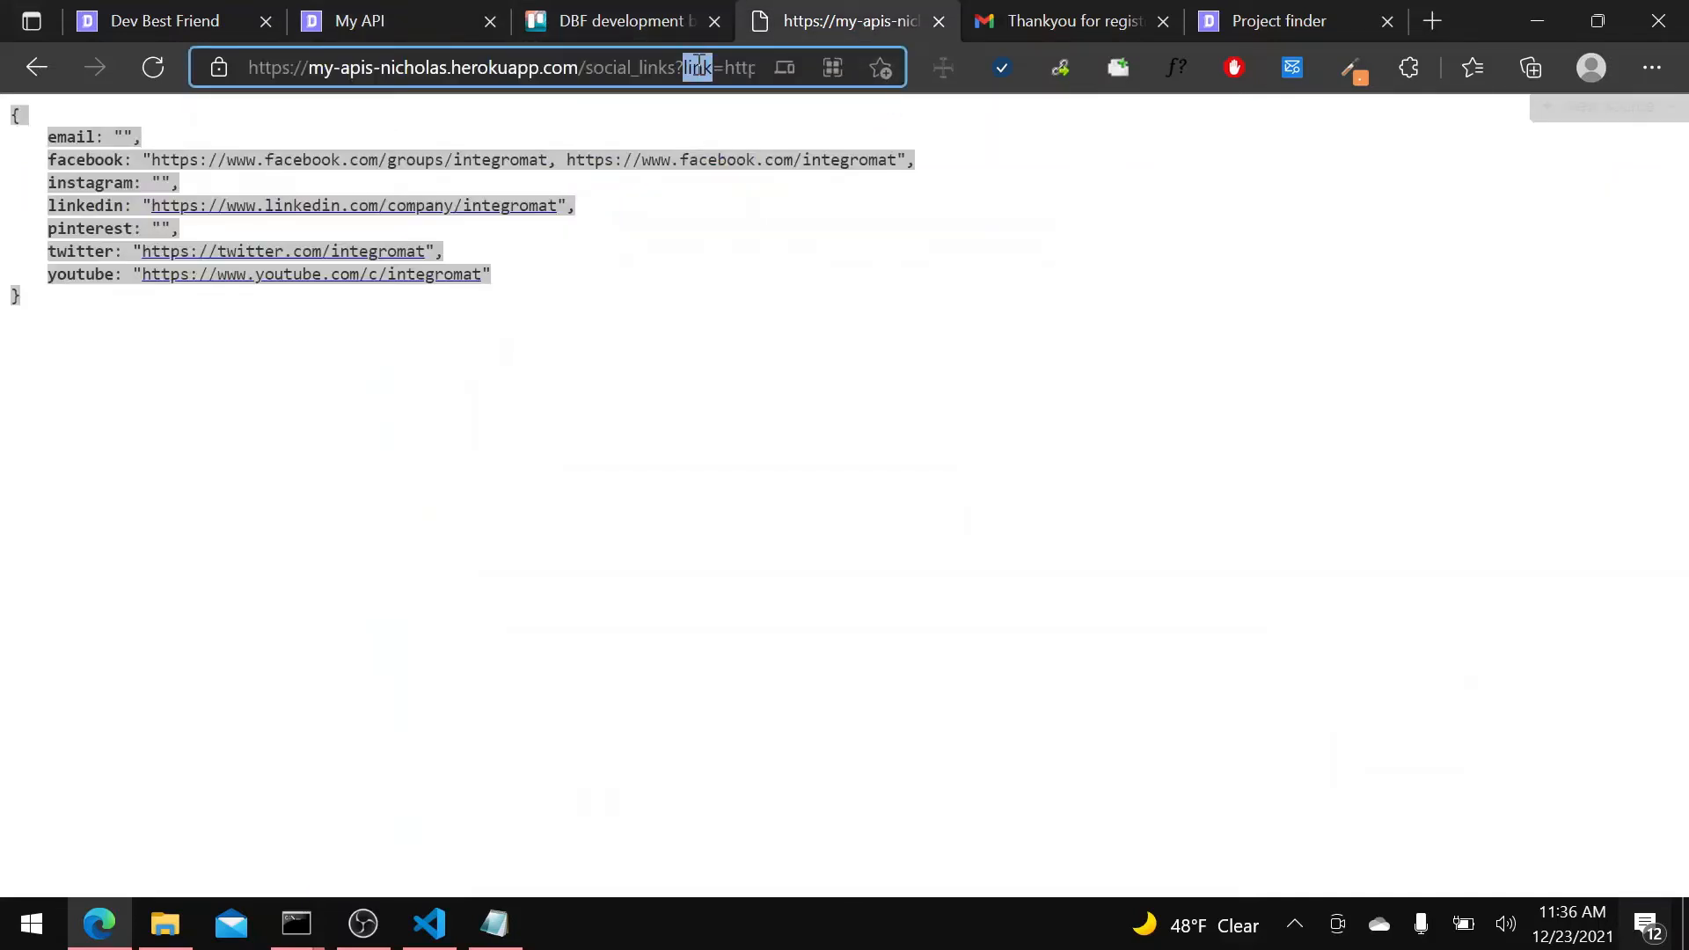
{"action": "left_click", "coordinate": [360, 23]}
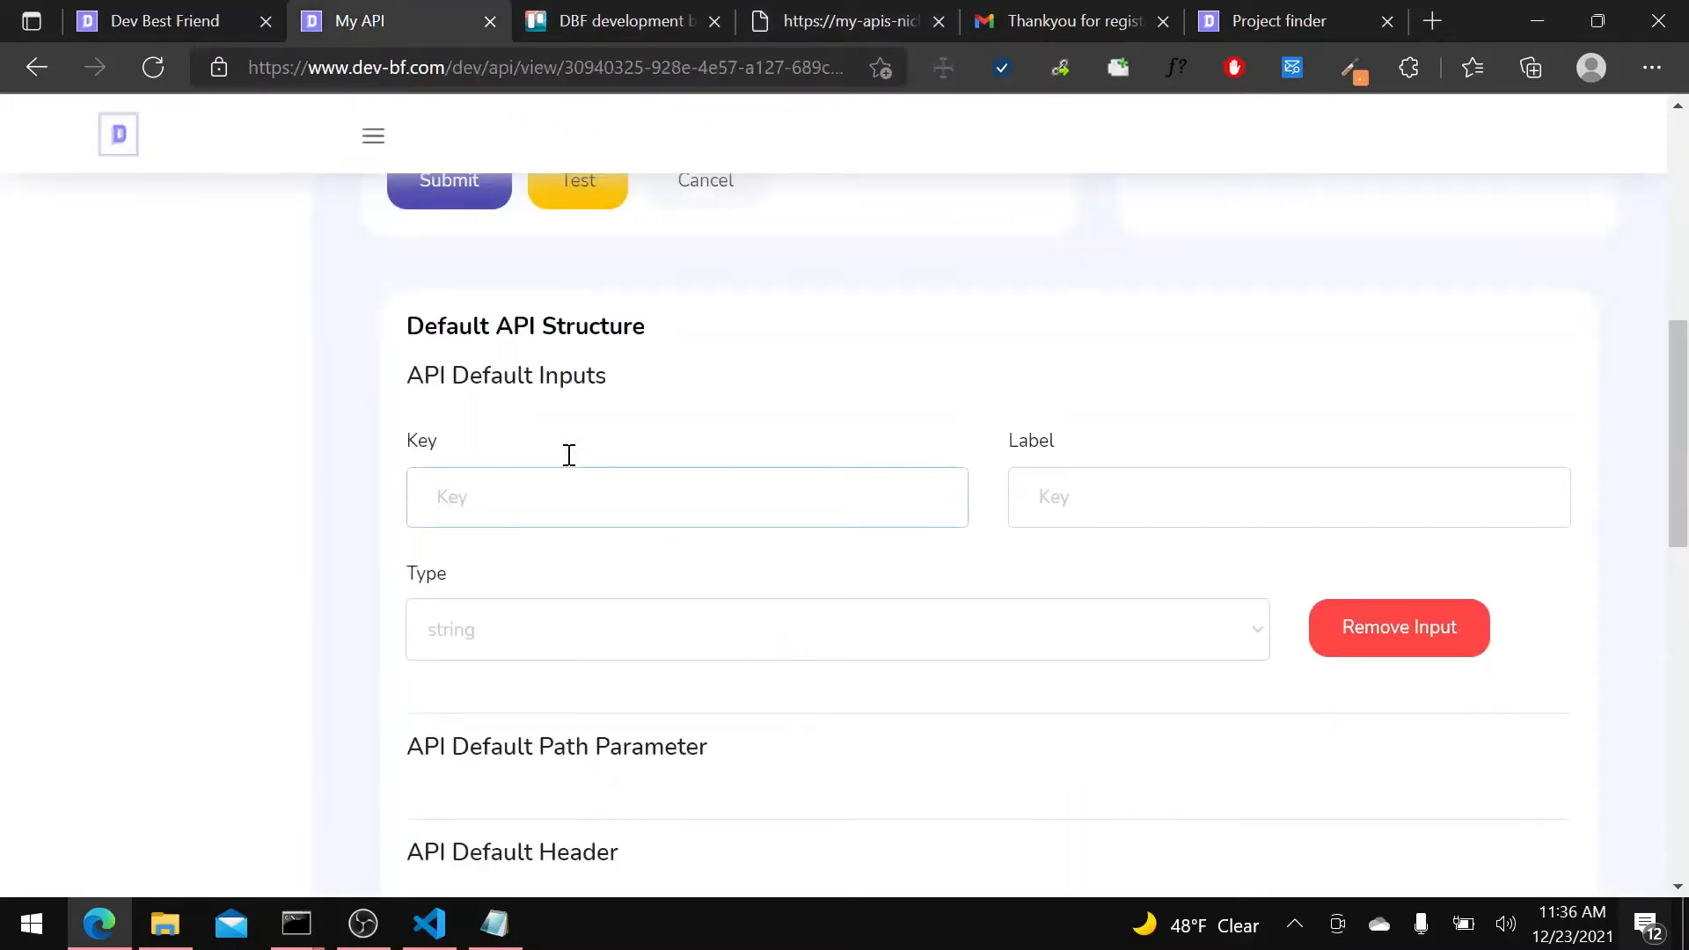
{"action": "left_click", "coordinate": [568, 510]}
{"action": "key", "text": "ctrl+v"}
{"action": "left_click", "coordinate": [1161, 496]}
{"action": "type", "text": "Link"}
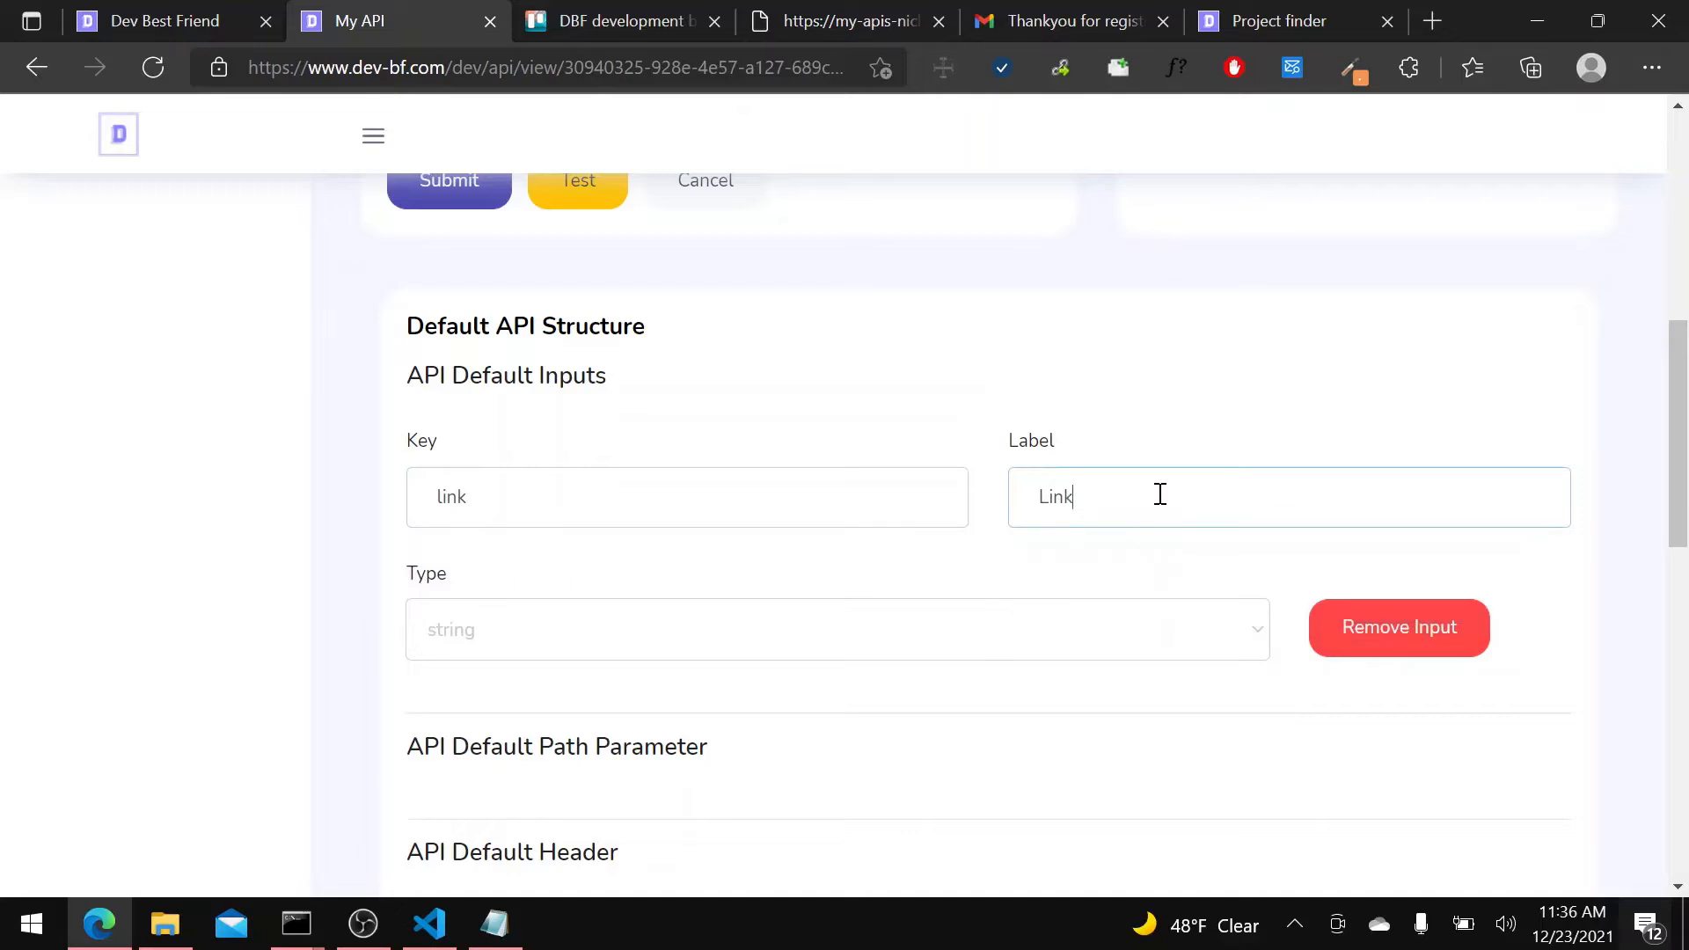
Compare the default input's key with the parameter in the social links API's address, and submit the default API structure.
{"action": "left_click_drag", "start_coordinate": [457, 497], "coordinate": [387, 510]}
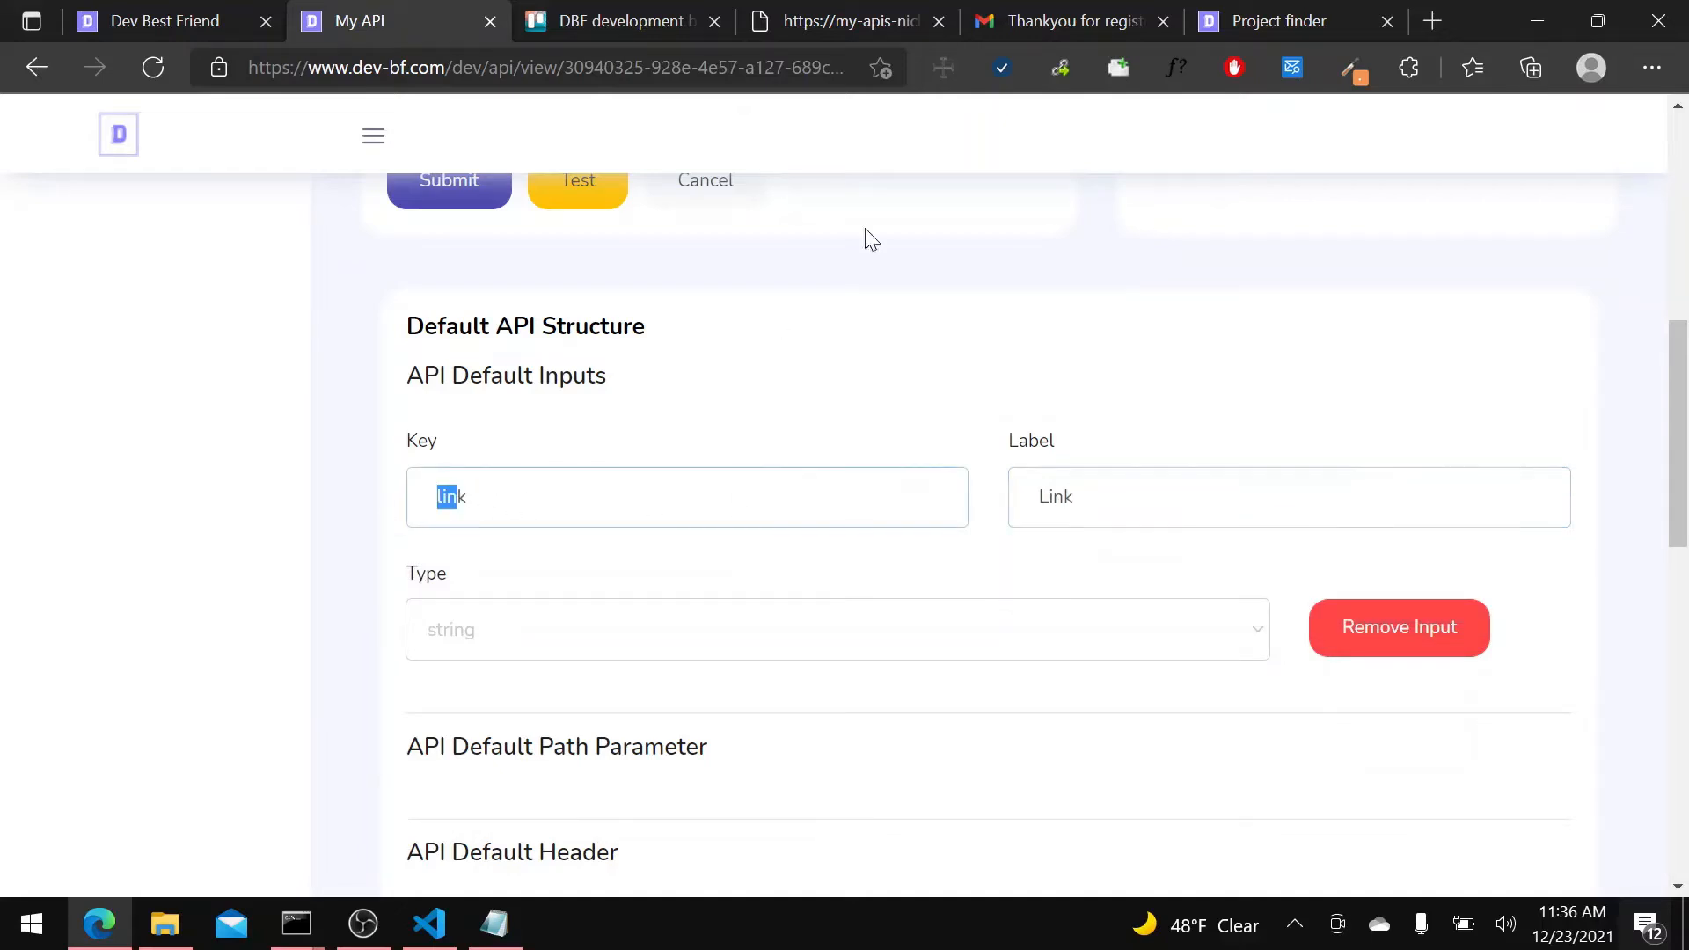
{"action": "left_click", "coordinate": [827, 21]}
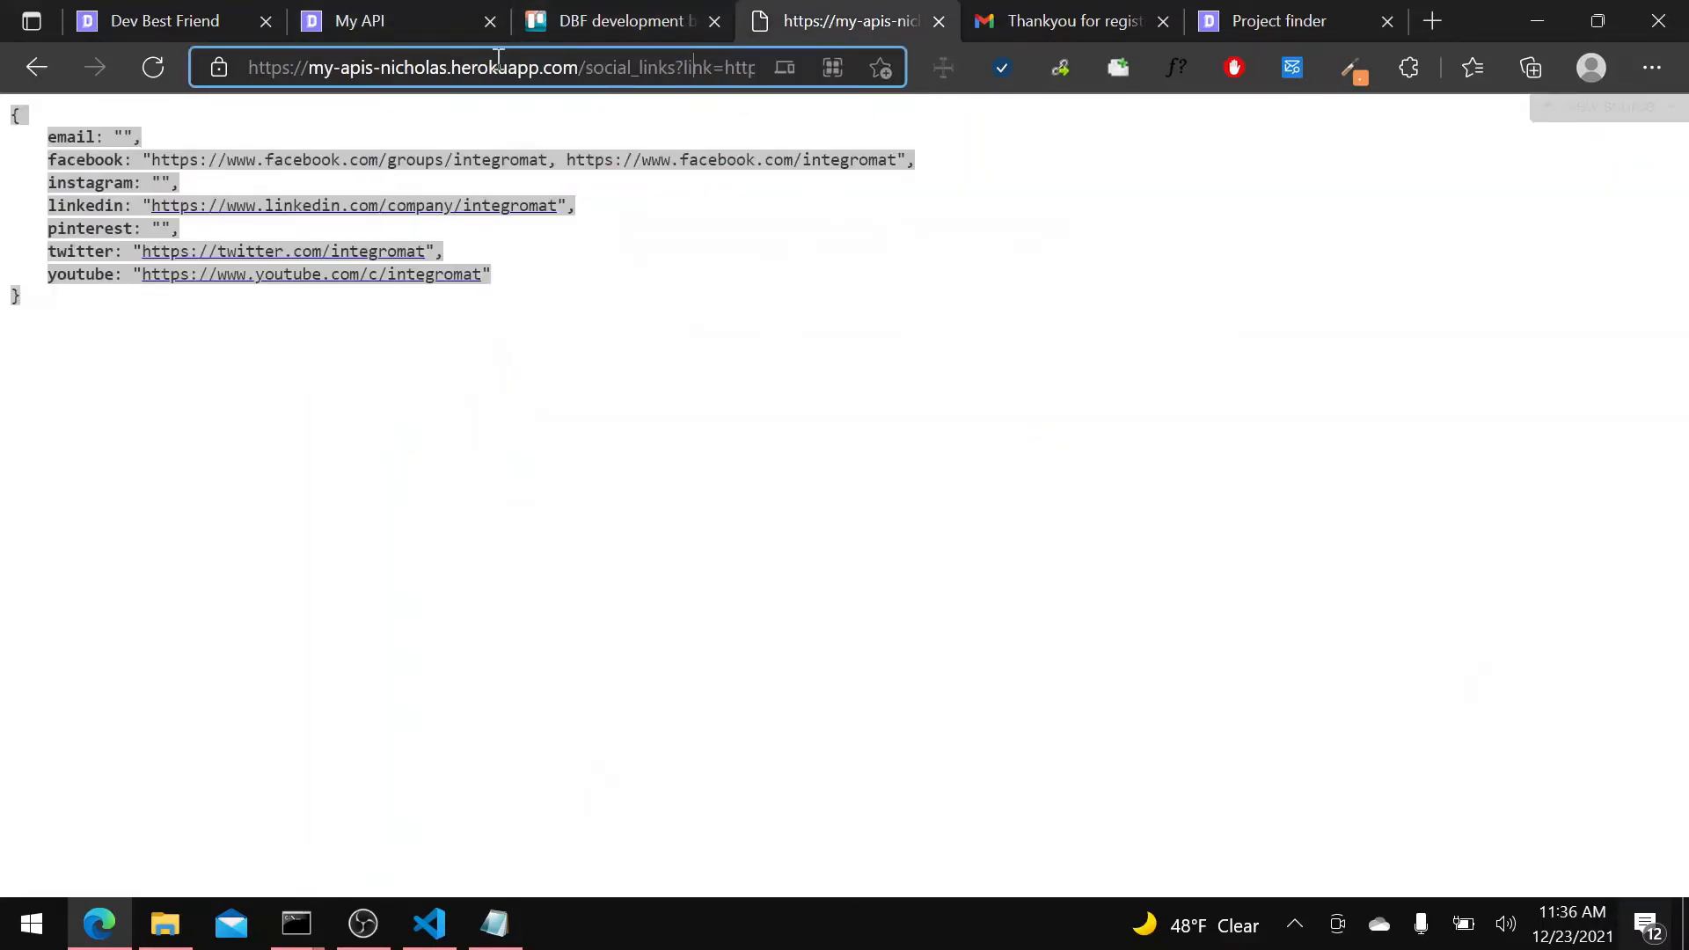
{"action": "left_click", "coordinate": [458, 21]}
{"action": "left_click", "coordinate": [1043, 493]}
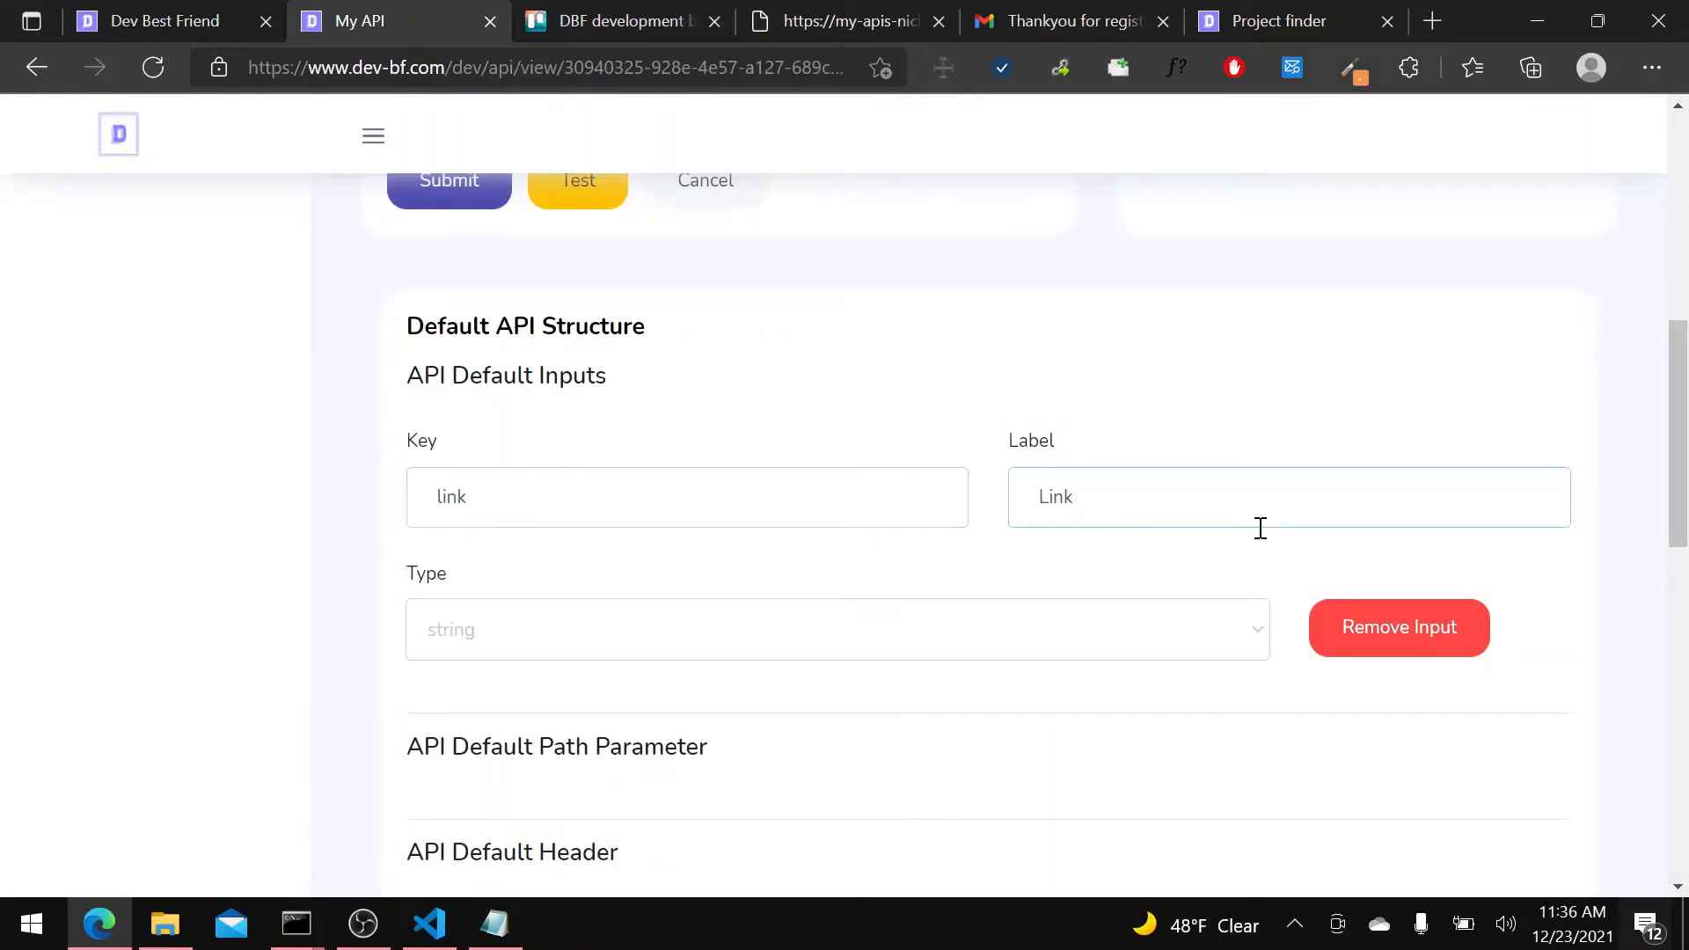
{"action": "scroll", "coordinate": [642, 471], "scroll_direction": "down", "scroll_amount": 4}
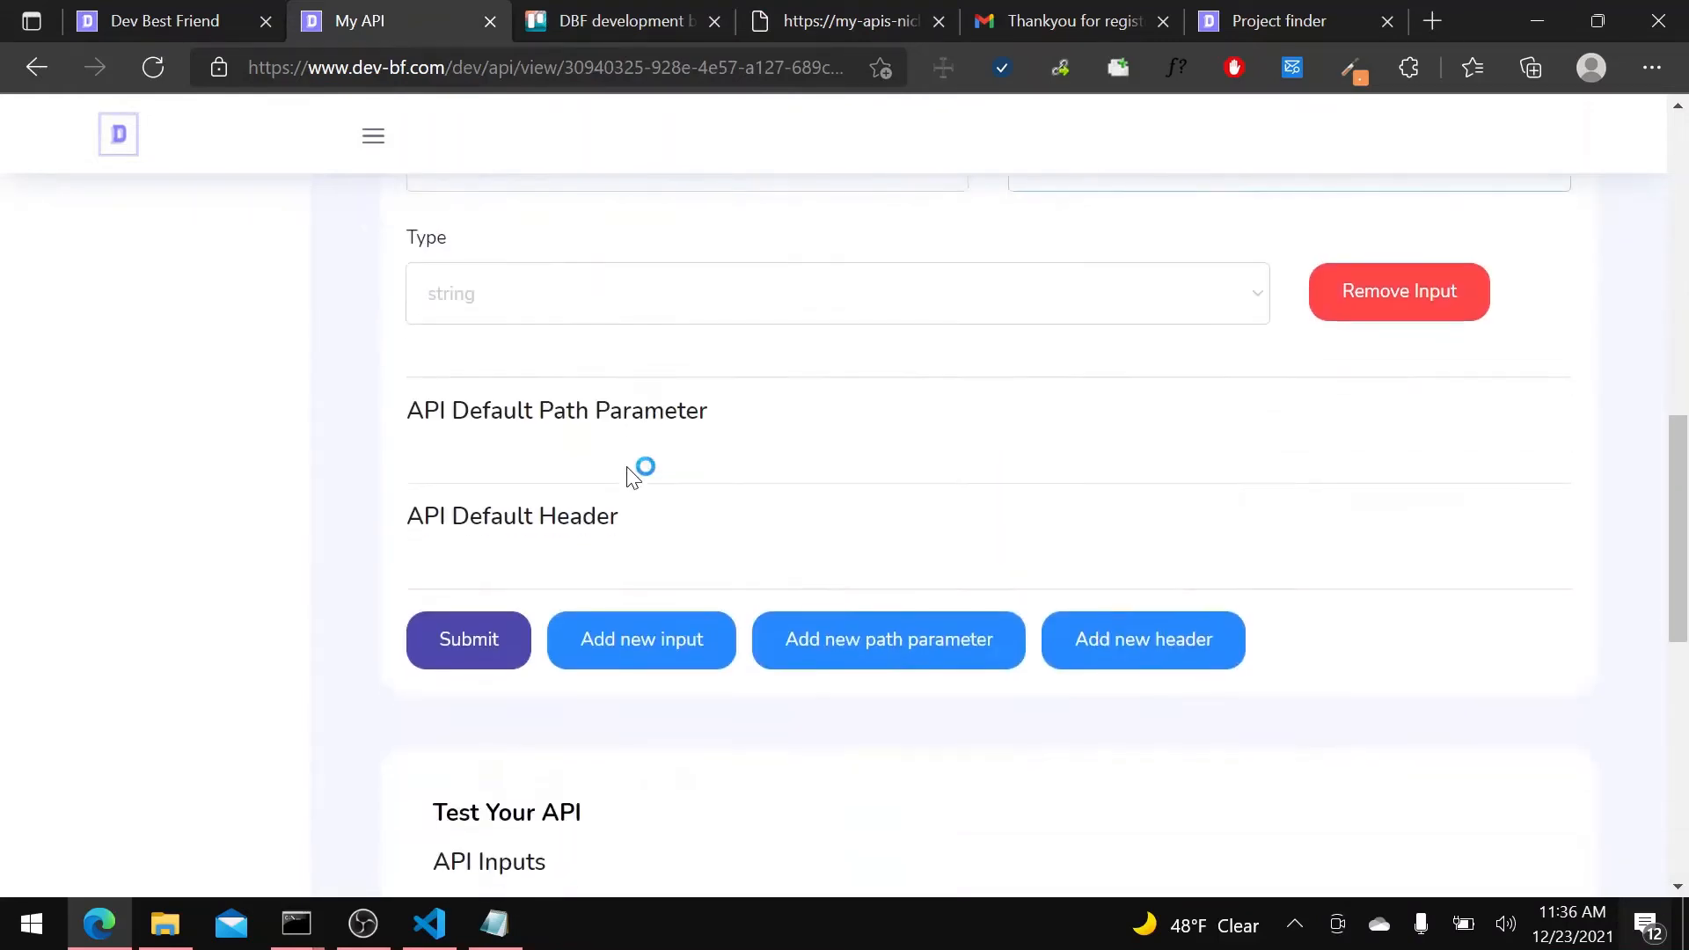
{"action": "left_click", "coordinate": [483, 630]}
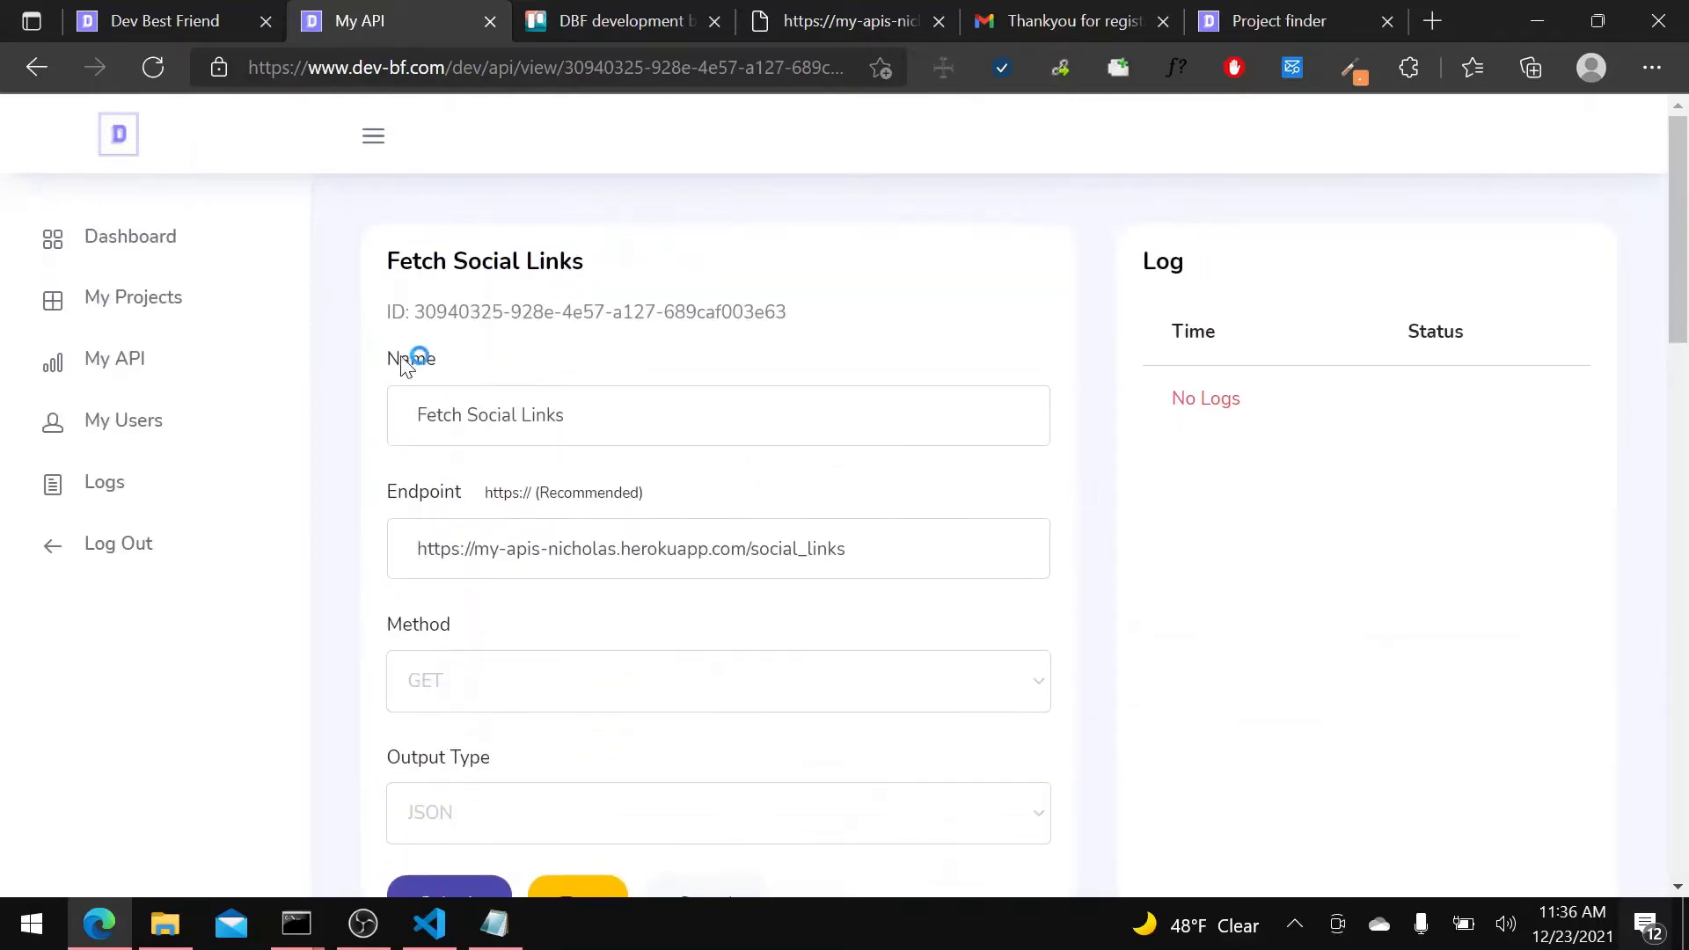
Return to the dashboard, look over its charts and recent log, and start creating the first project.
{"action": "left_click", "coordinate": [247, 368]}
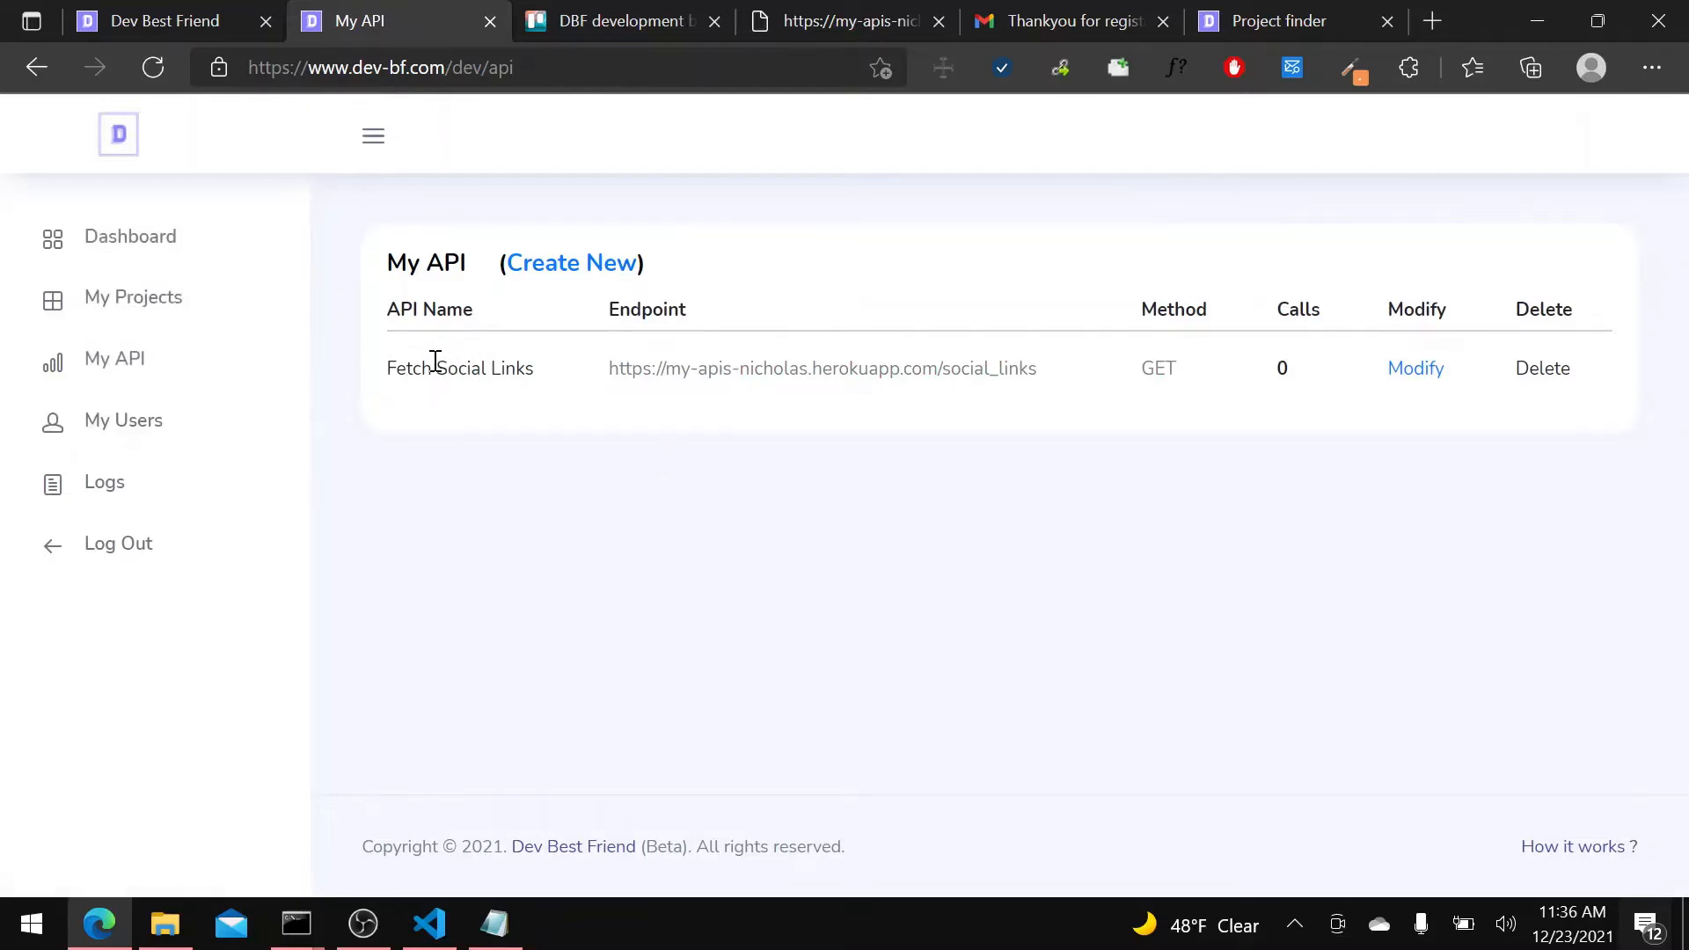
{"action": "left_click", "coordinate": [256, 234]}
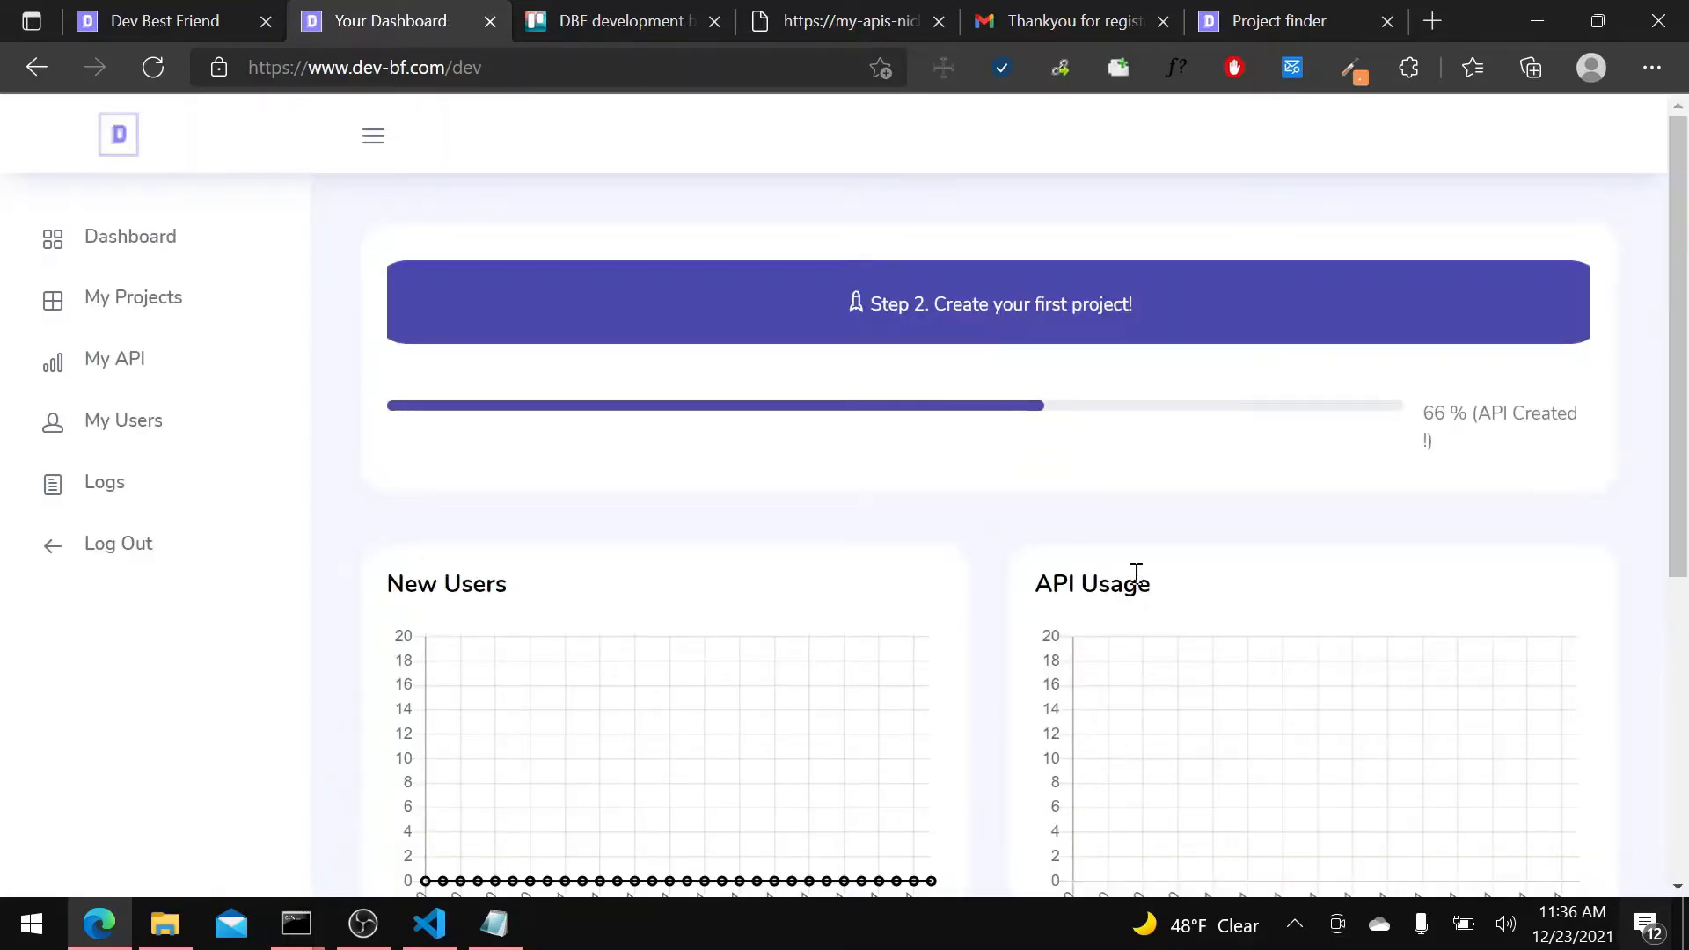
{"action": "scroll", "coordinate": [1135, 576], "scroll_direction": "down", "scroll_amount": 3}
{"action": "scroll", "coordinate": [1082, 704], "scroll_direction": "up", "scroll_amount": 3}
{"action": "scroll", "coordinate": [546, 321], "scroll_direction": "down", "scroll_amount": 5}
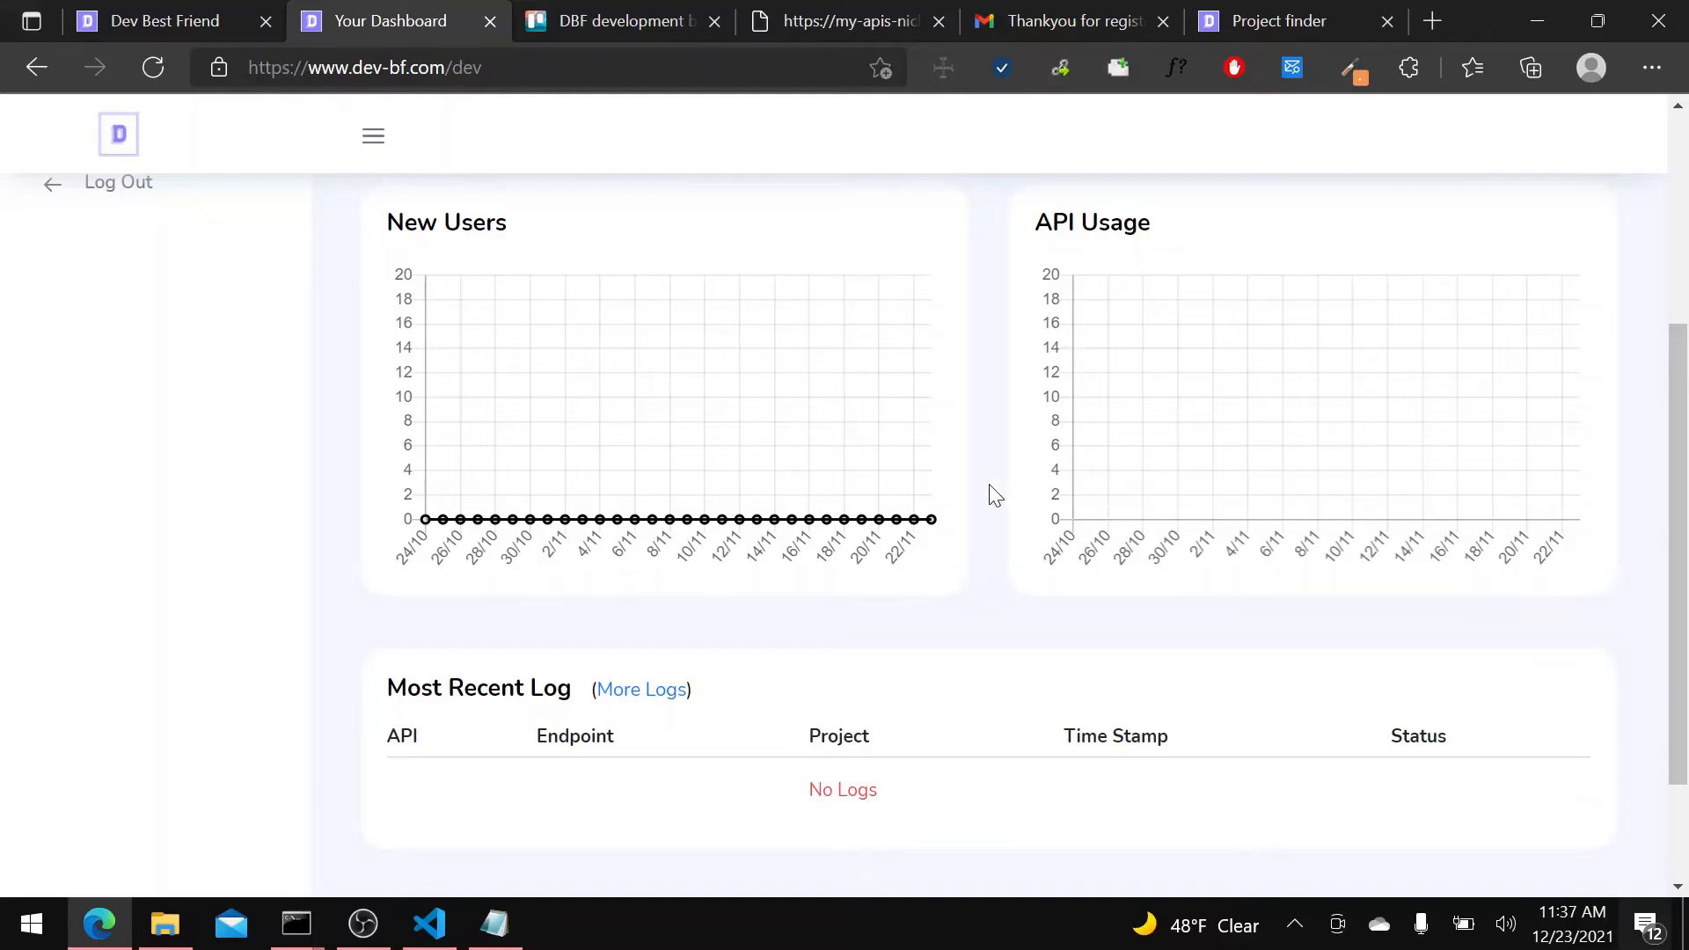
{"action": "scroll", "coordinate": [999, 488], "scroll_direction": "up", "scroll_amount": 4}
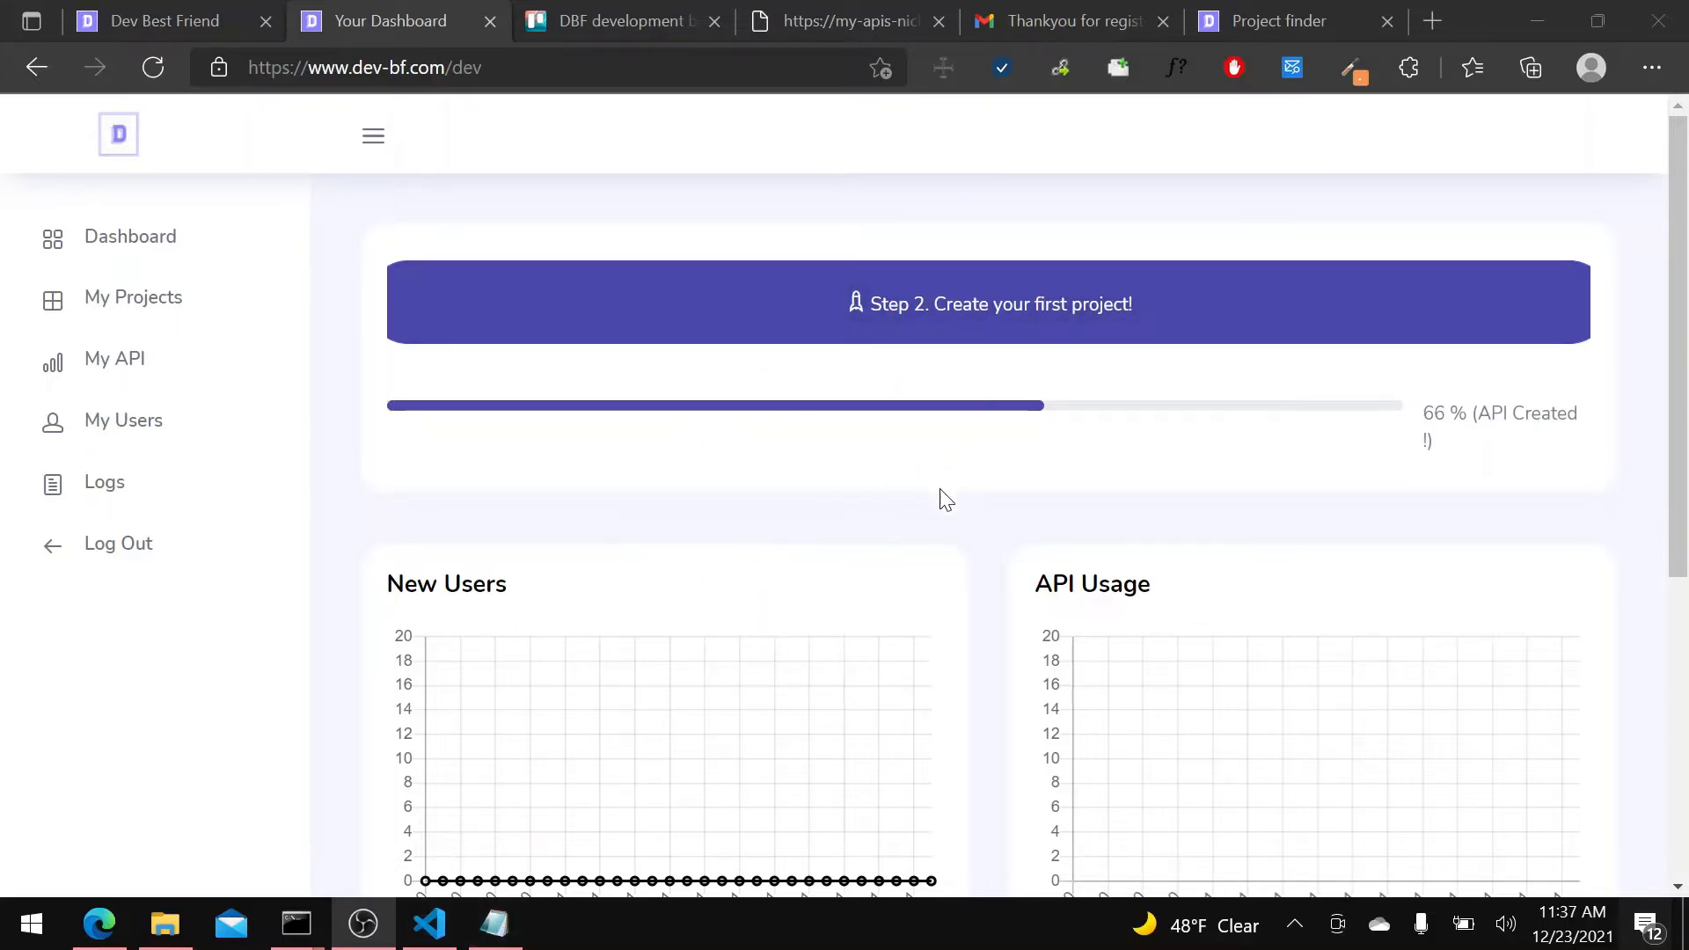
{"action": "left_click", "coordinate": [1020, 322]}
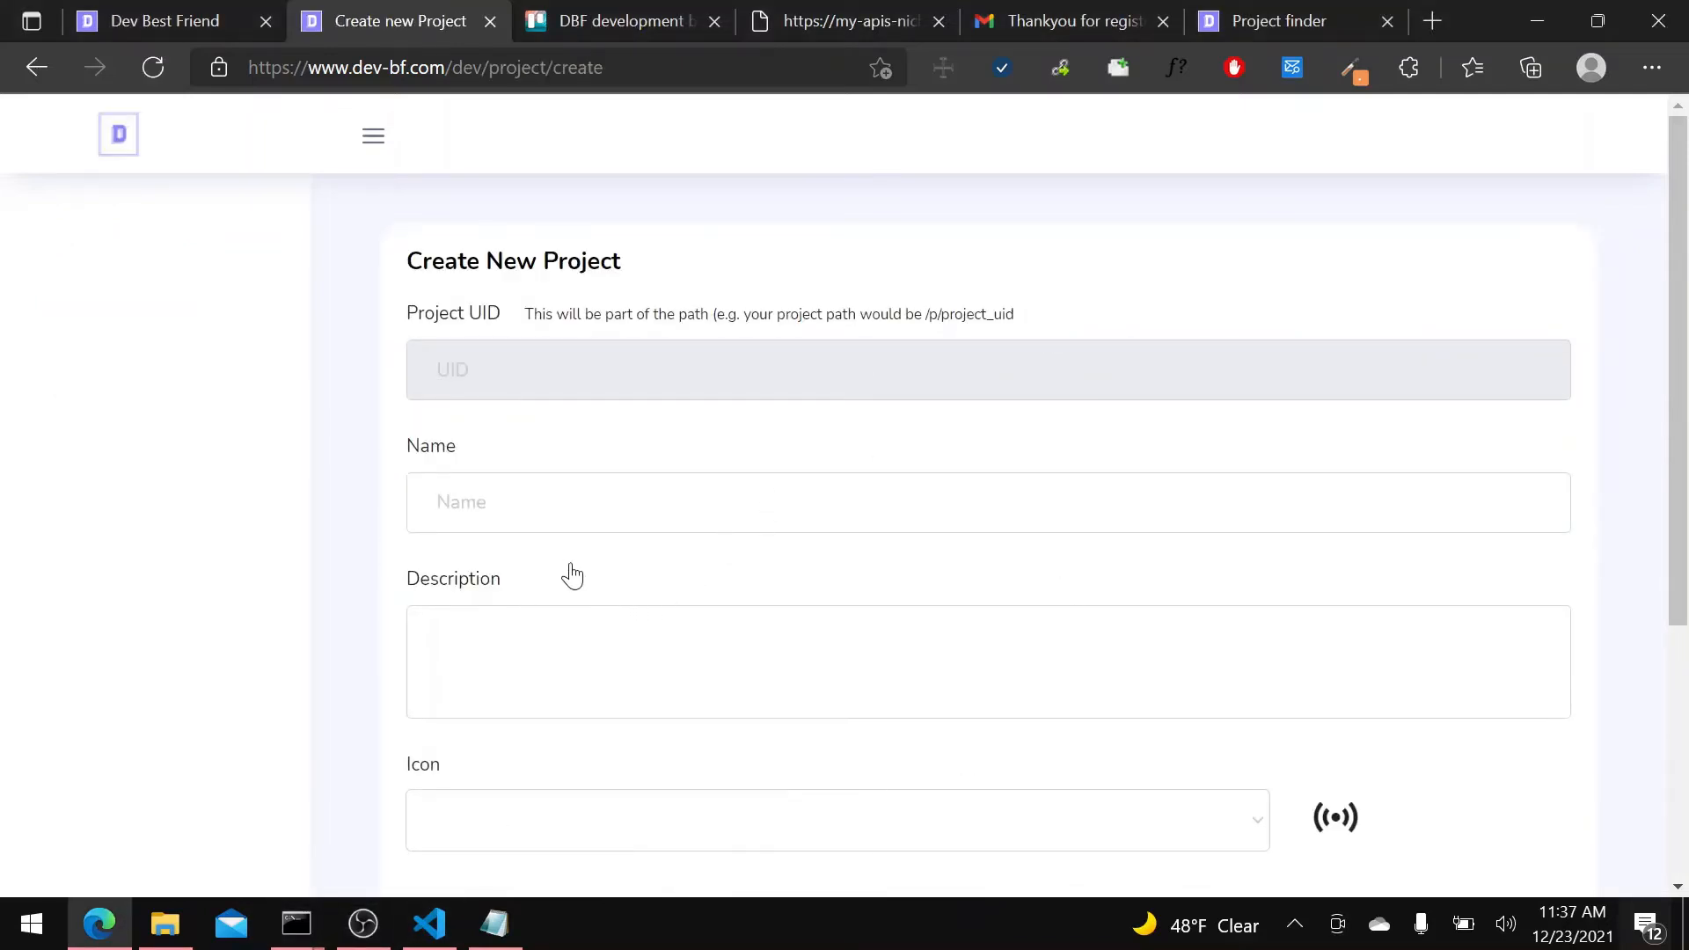
Name the new project "Socify" and let its project UID fill in from the name.
{"action": "left_click", "coordinate": [535, 483]}
{"action": "left_click", "coordinate": [1258, 493]}
{"action": "left_click", "coordinate": [1271, 497]}
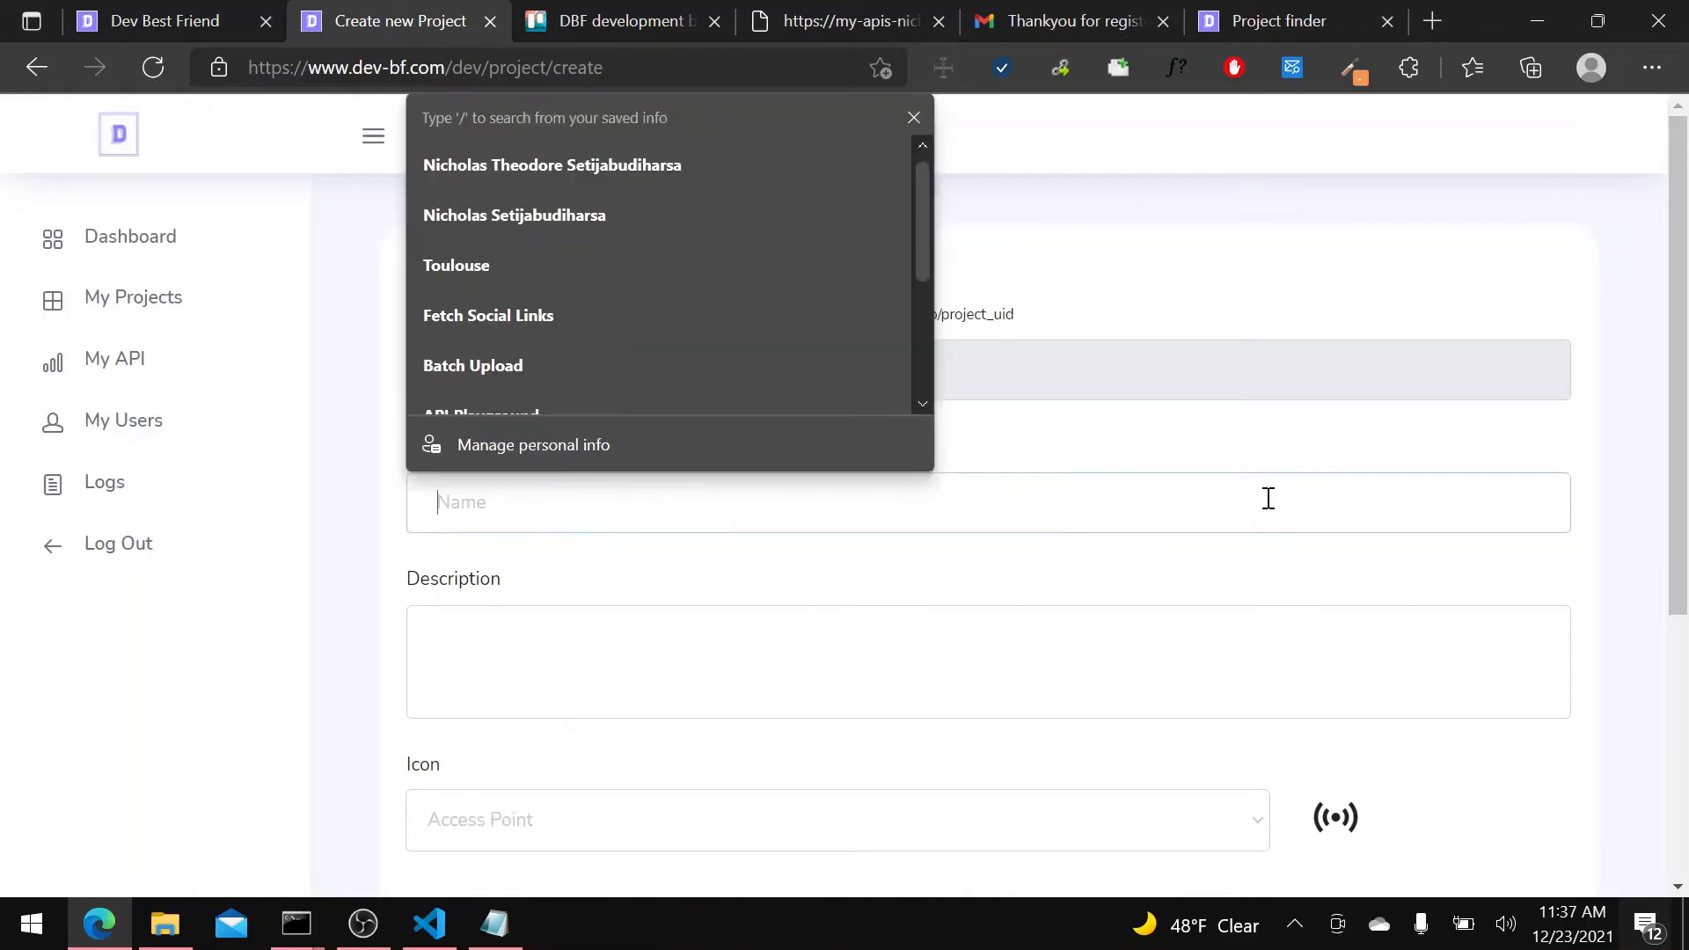
{"action": "left_click", "coordinate": [1261, 500]}
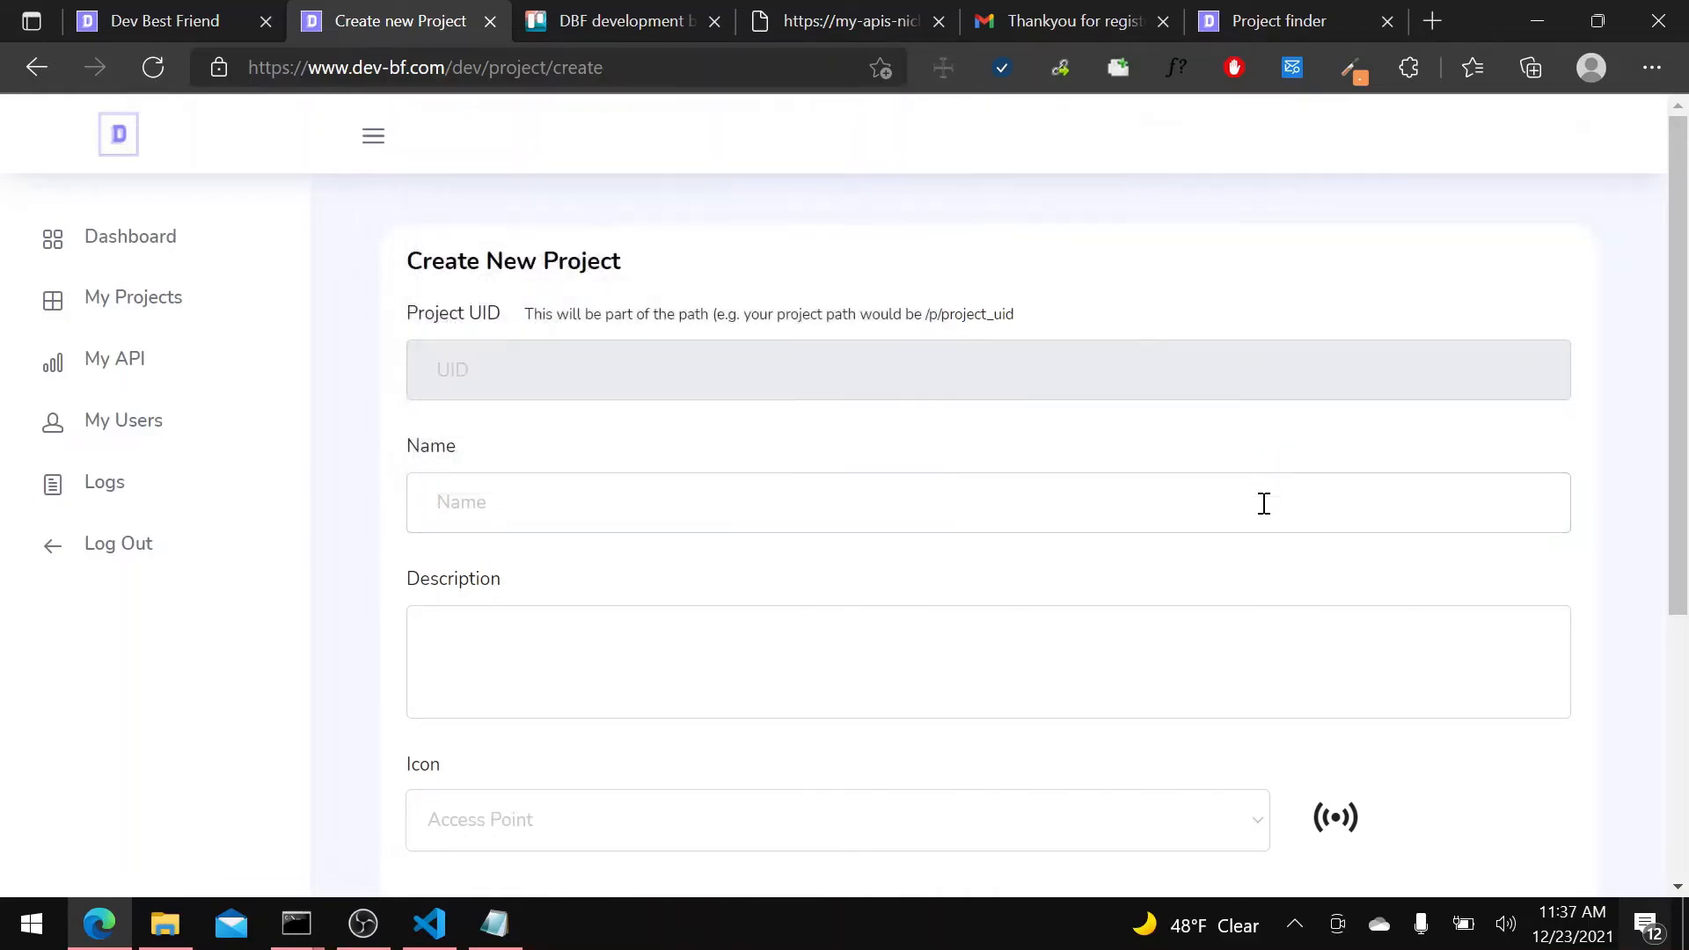
{"action": "left_click", "coordinate": [1264, 503]}
{"action": "type", "text": "Soc"}
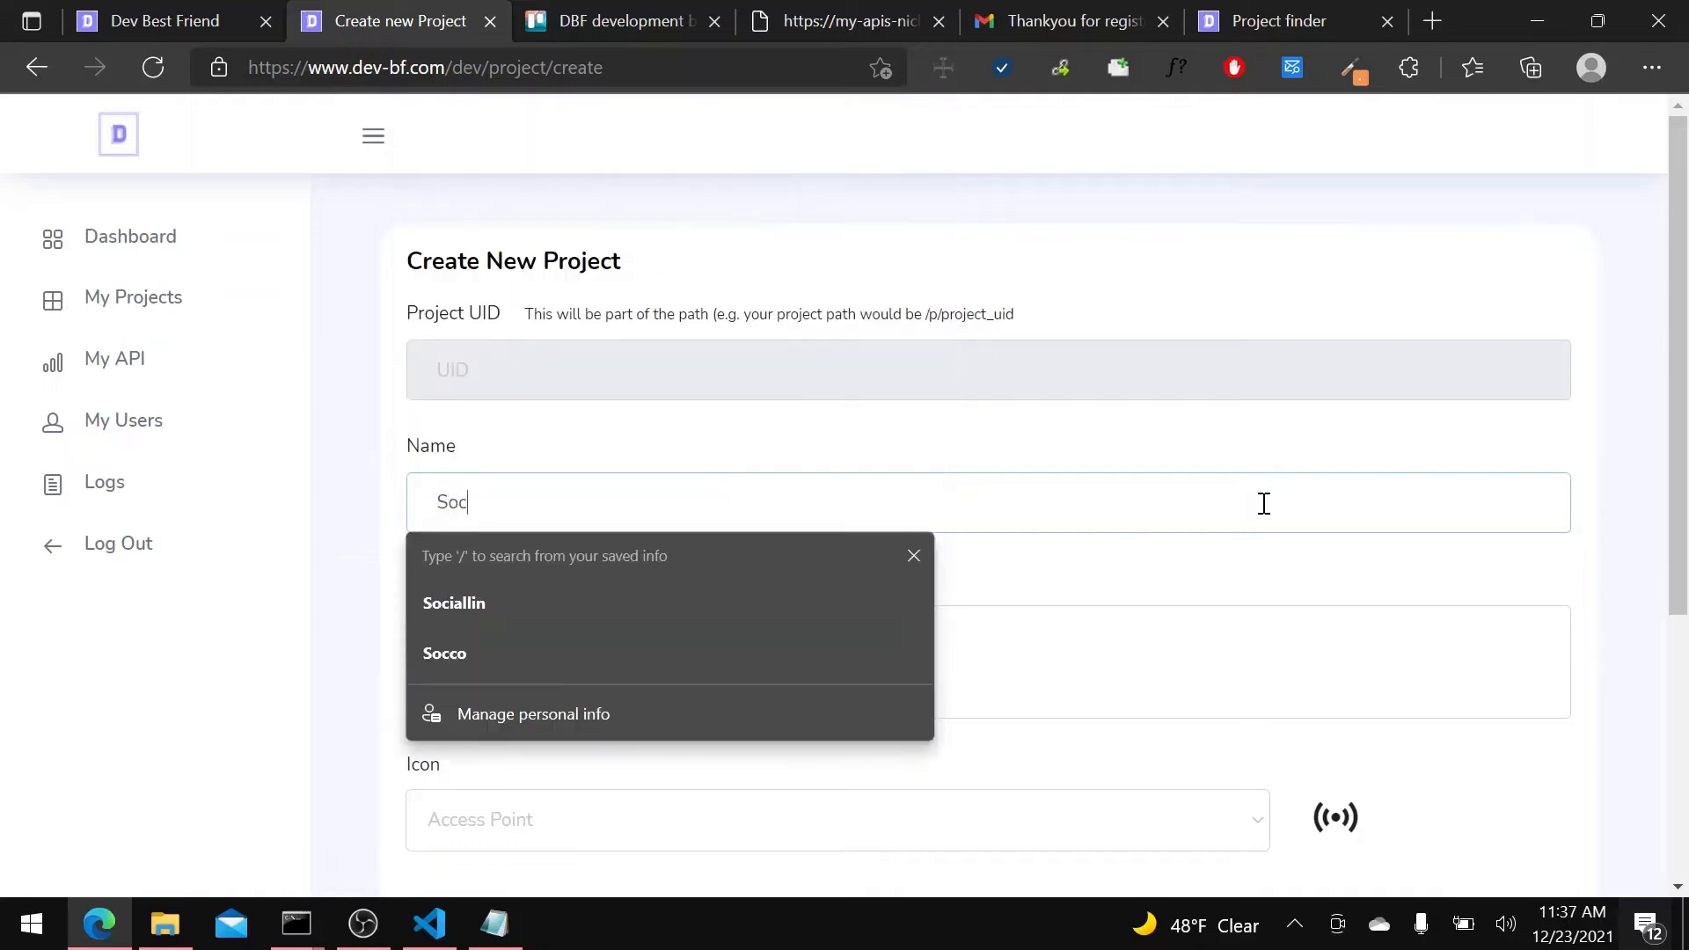
{"action": "type", "text": "ify"}
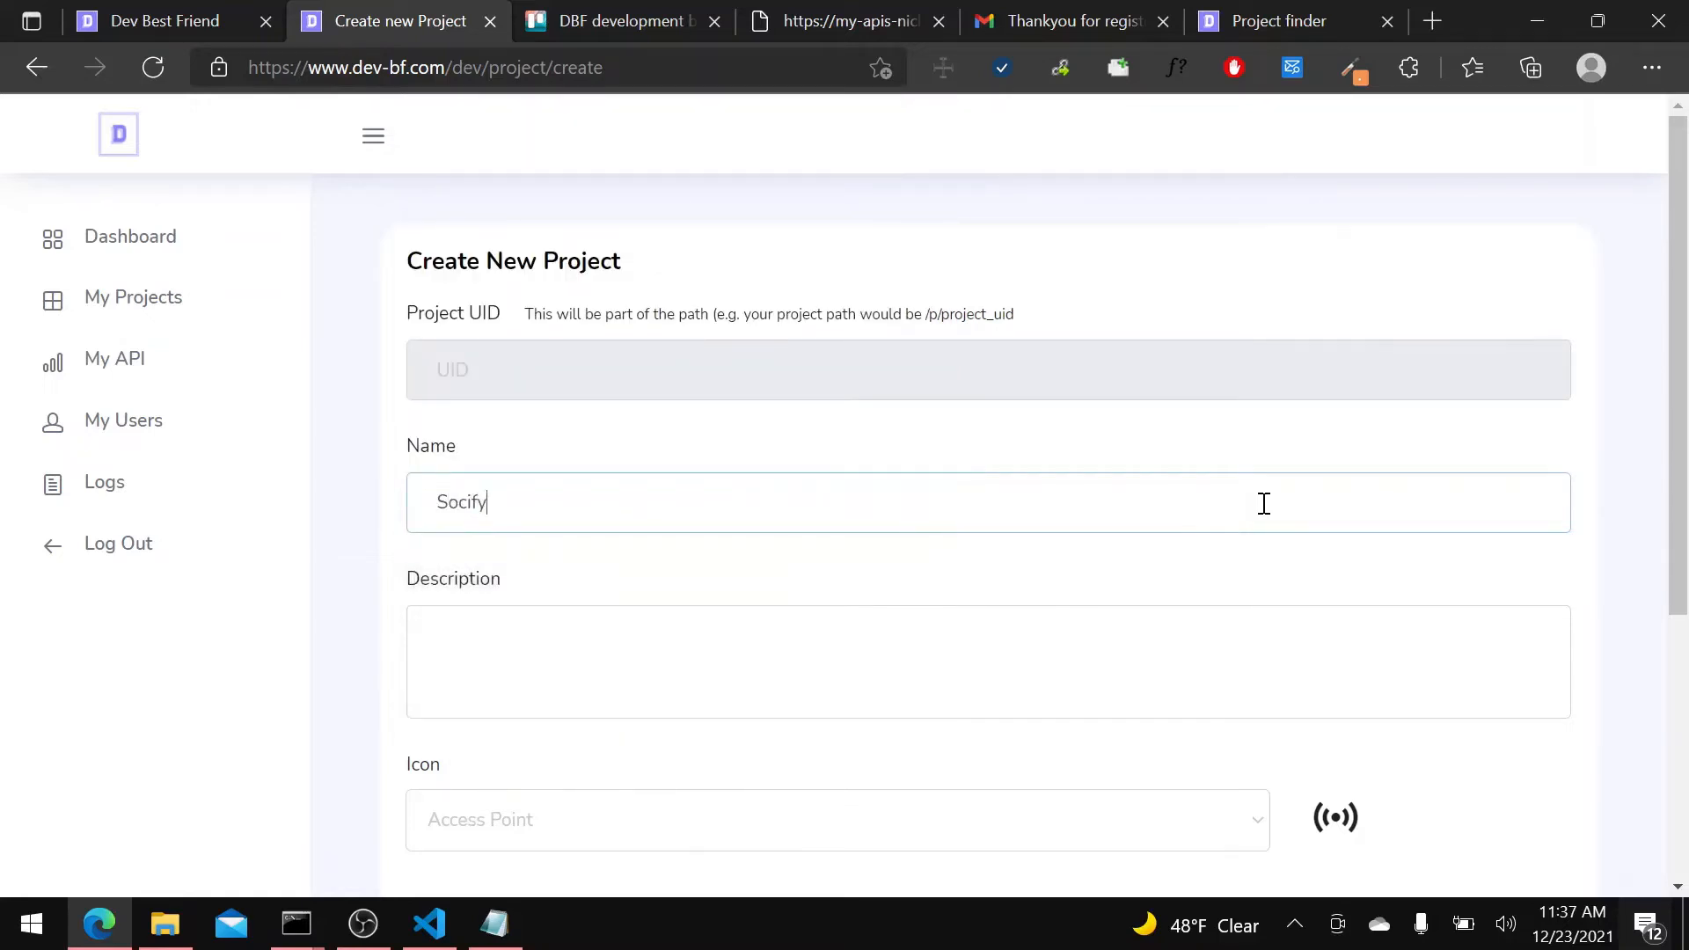
{"action": "left_click", "coordinate": [1115, 456]}
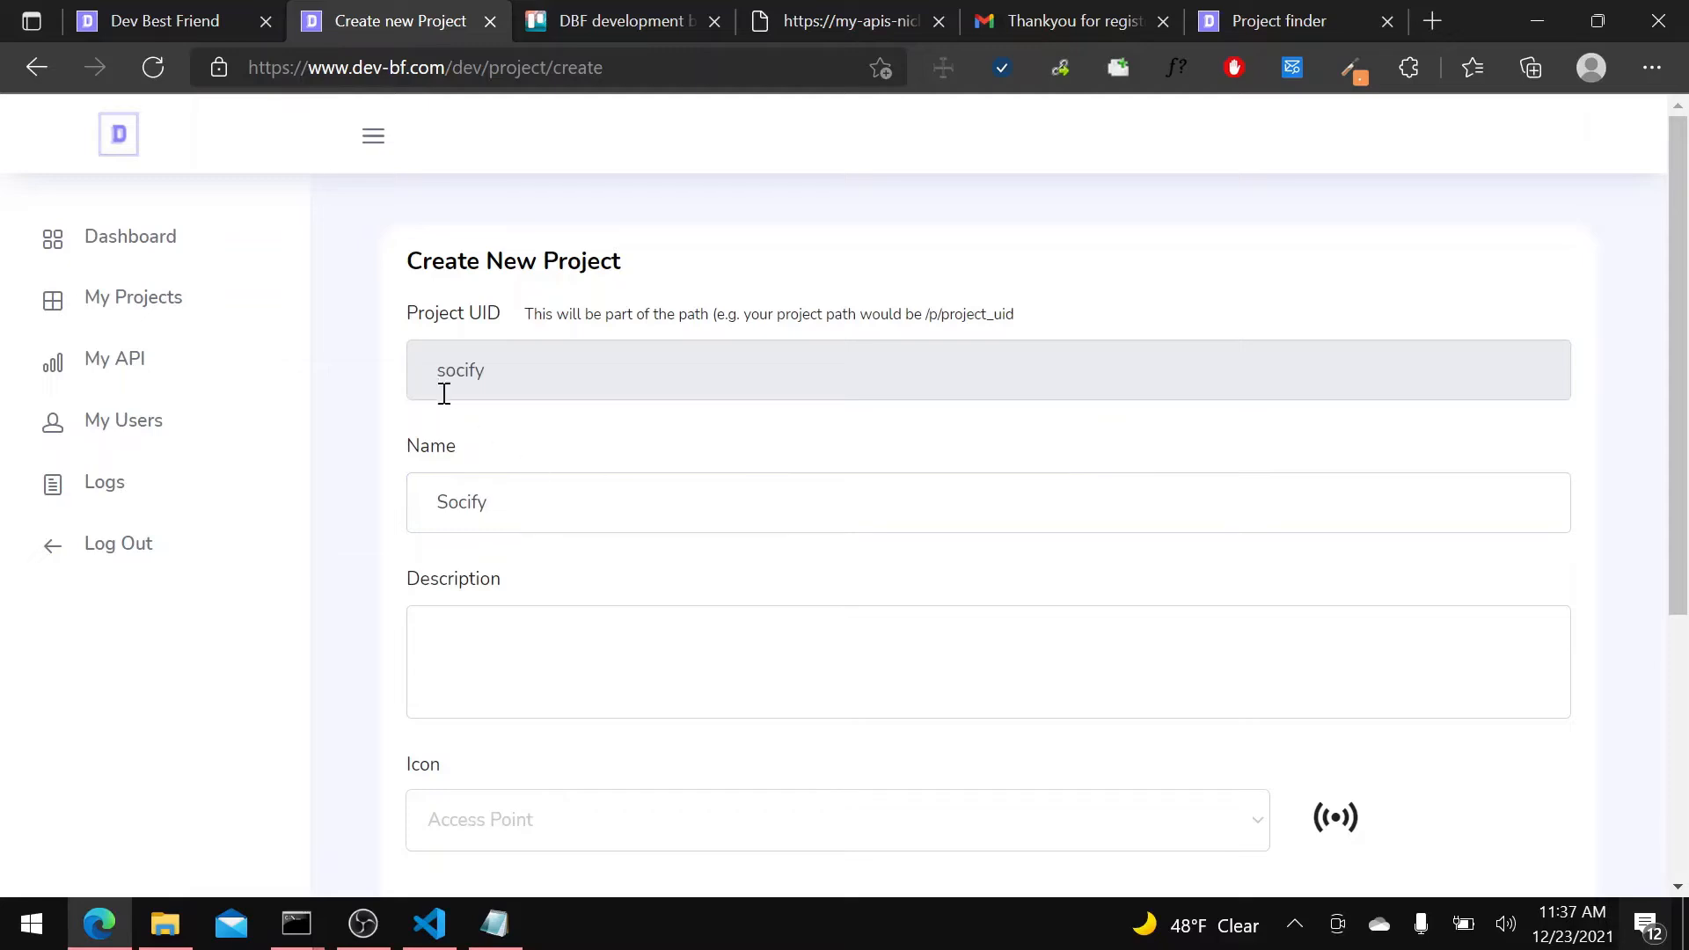
{"action": "left_click_drag", "start_coordinate": [447, 367], "coordinate": [577, 399]}
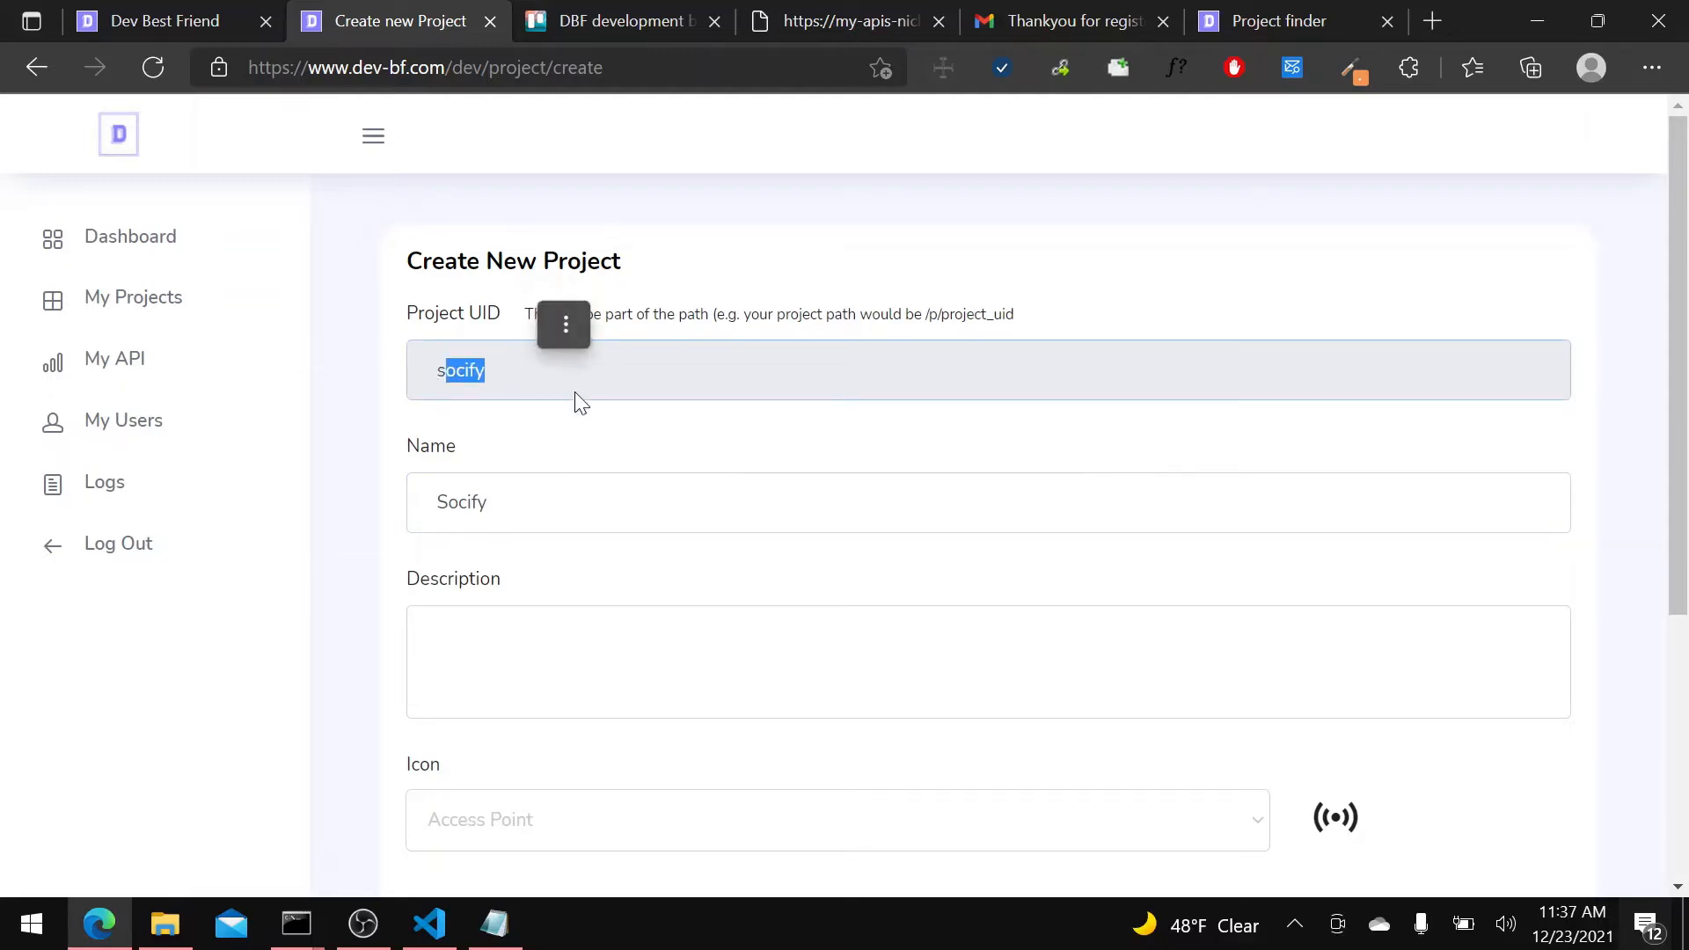
{"action": "left_click", "coordinate": [717, 457]}
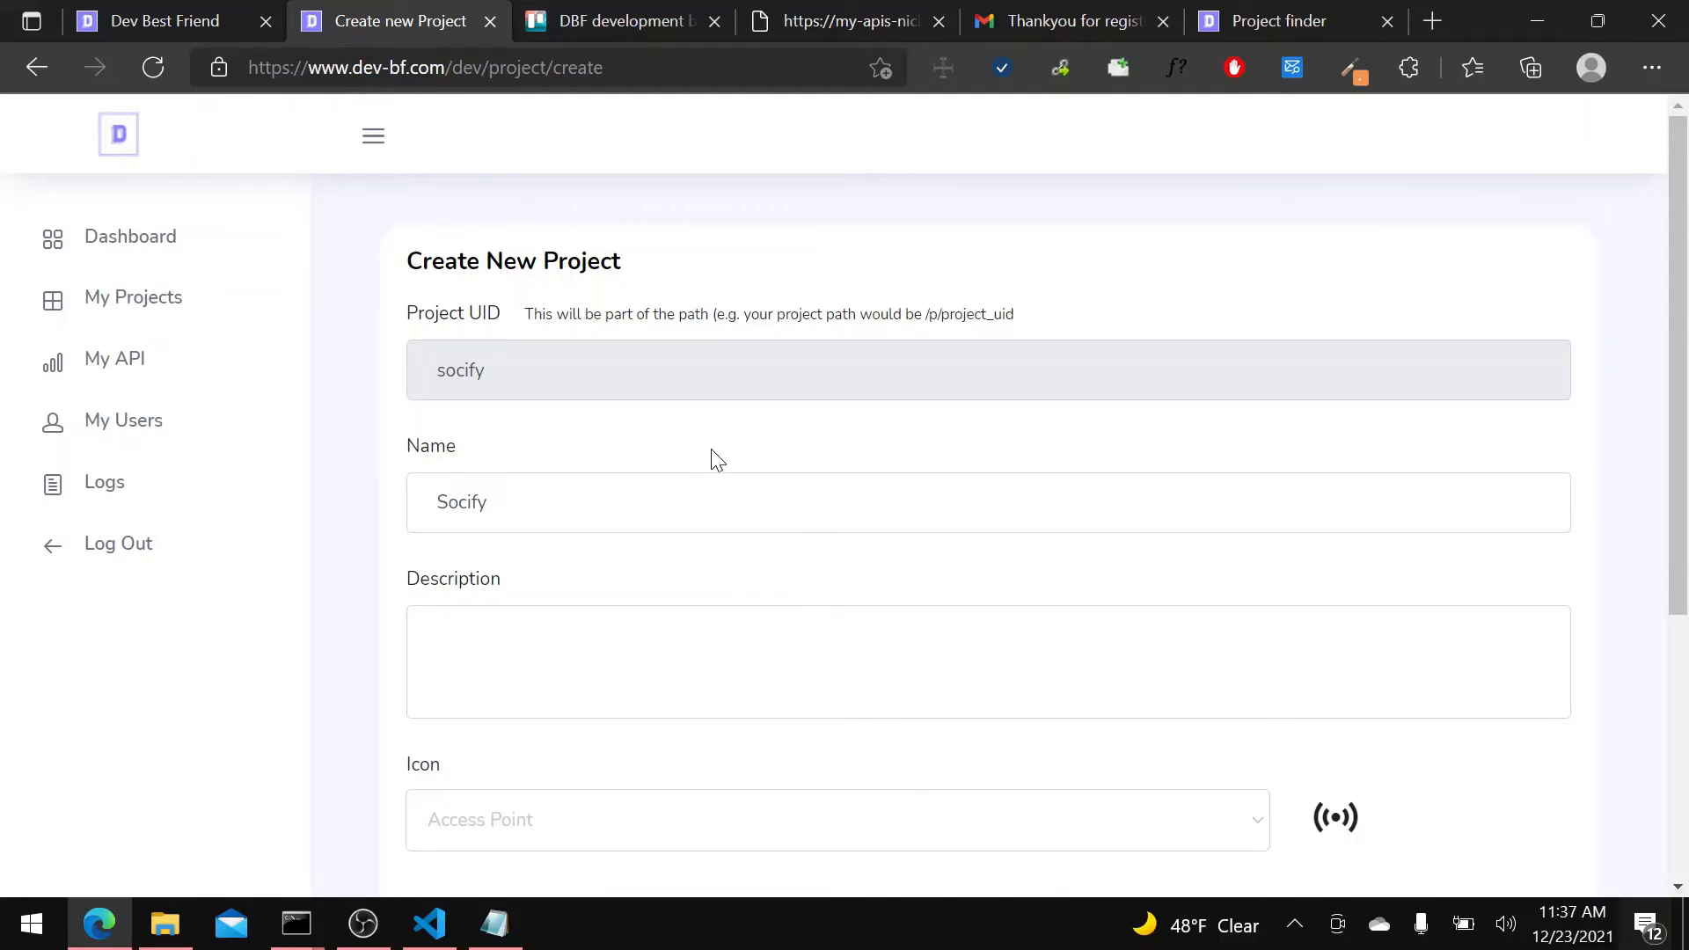
Describe the new project as "Enrich link with the social media links".
{"action": "scroll", "coordinate": [668, 471], "scroll_direction": "down", "scroll_amount": 1}
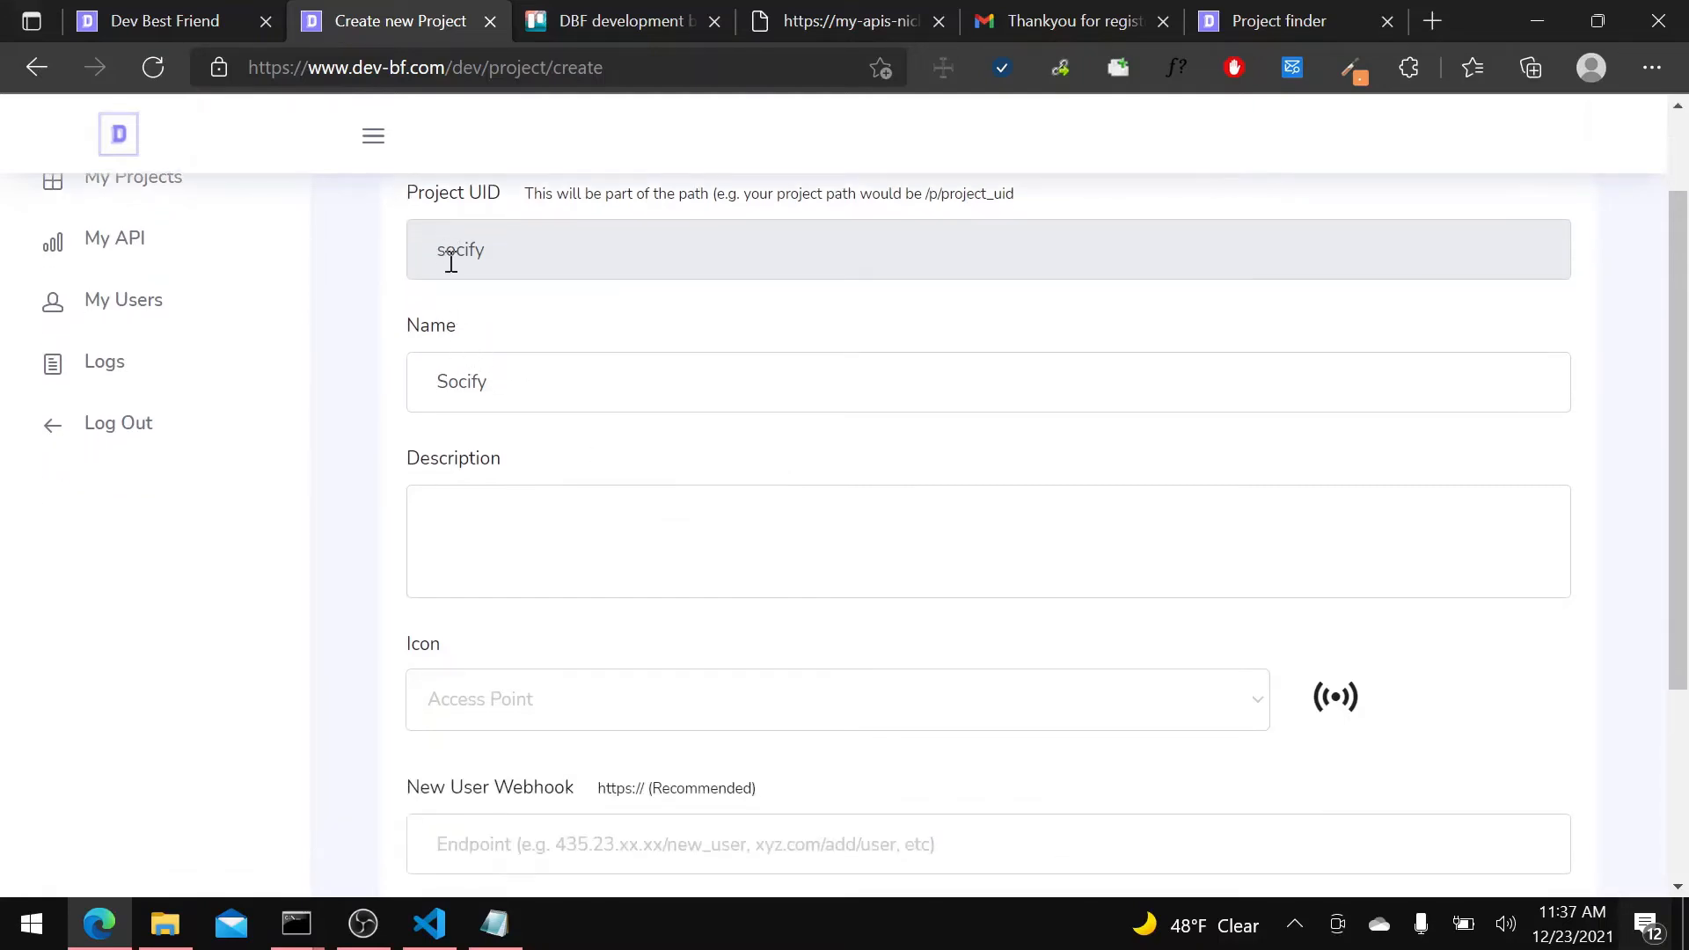
{"action": "left_click_drag", "start_coordinate": [442, 236], "coordinate": [502, 249]}
{"action": "left_click", "coordinate": [483, 373]}
{"action": "left_click", "coordinate": [499, 533]}
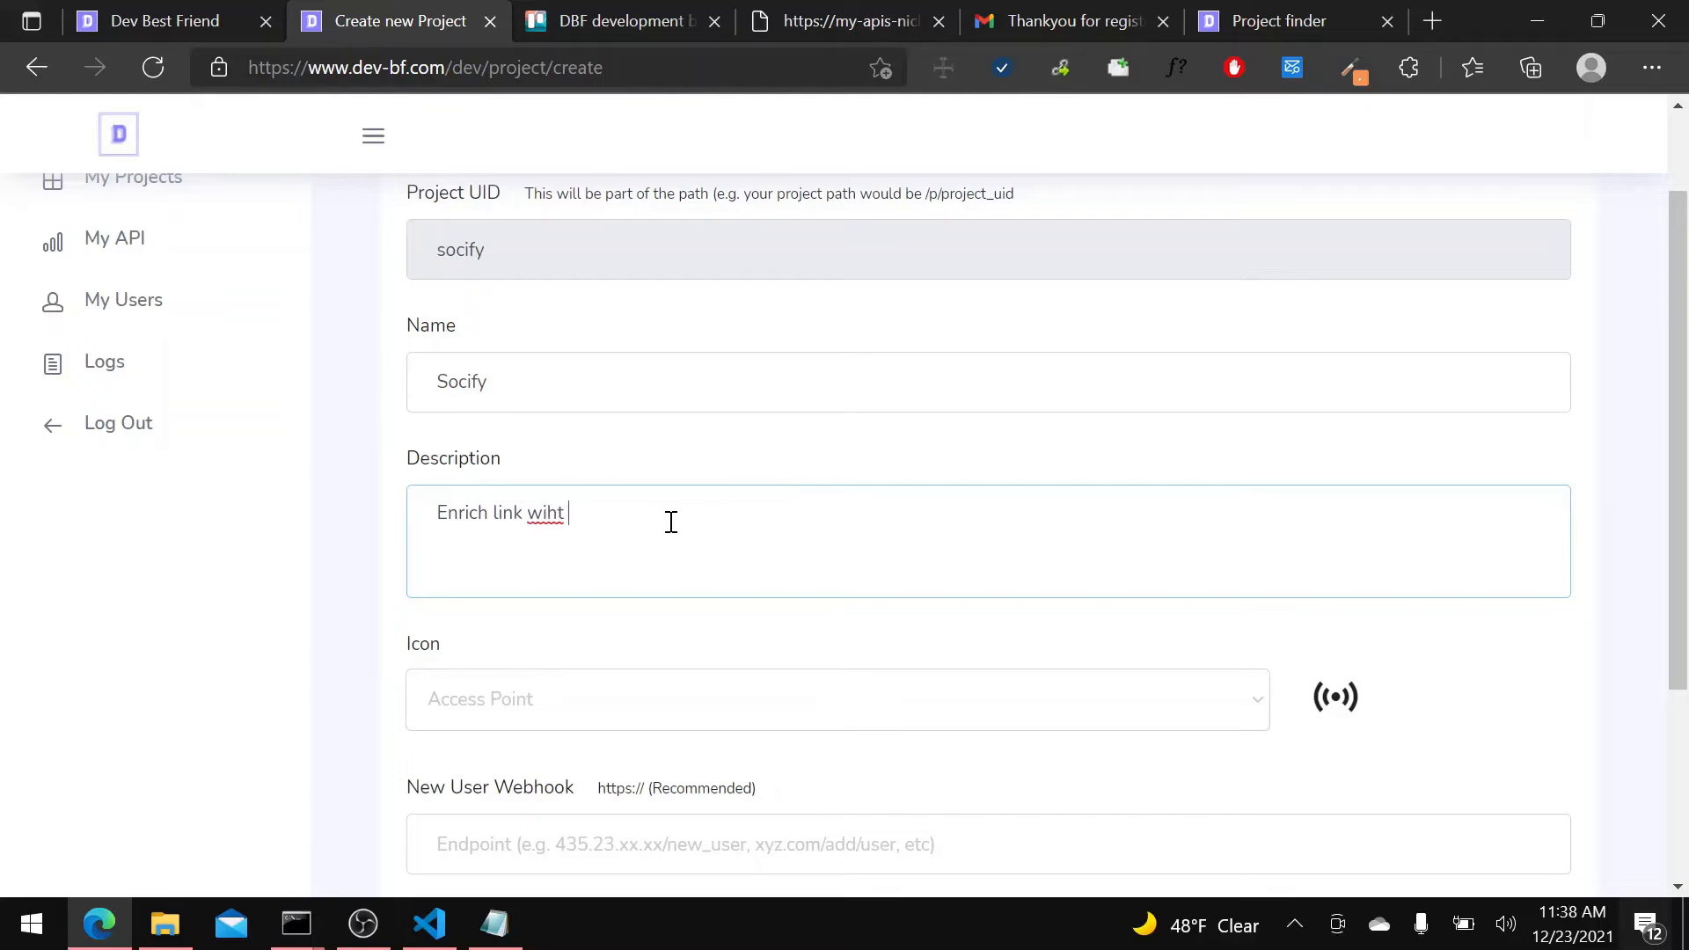
{"action": "type", "text": "Enrich link with the social media links"}
Choose the Airballoon icon for the project, leave the new user webhook empty, and submit the project.
{"action": "scroll", "coordinate": [670, 522], "scroll_direction": "down", "scroll_amount": 3}
{"action": "left_click", "coordinate": [690, 490]}
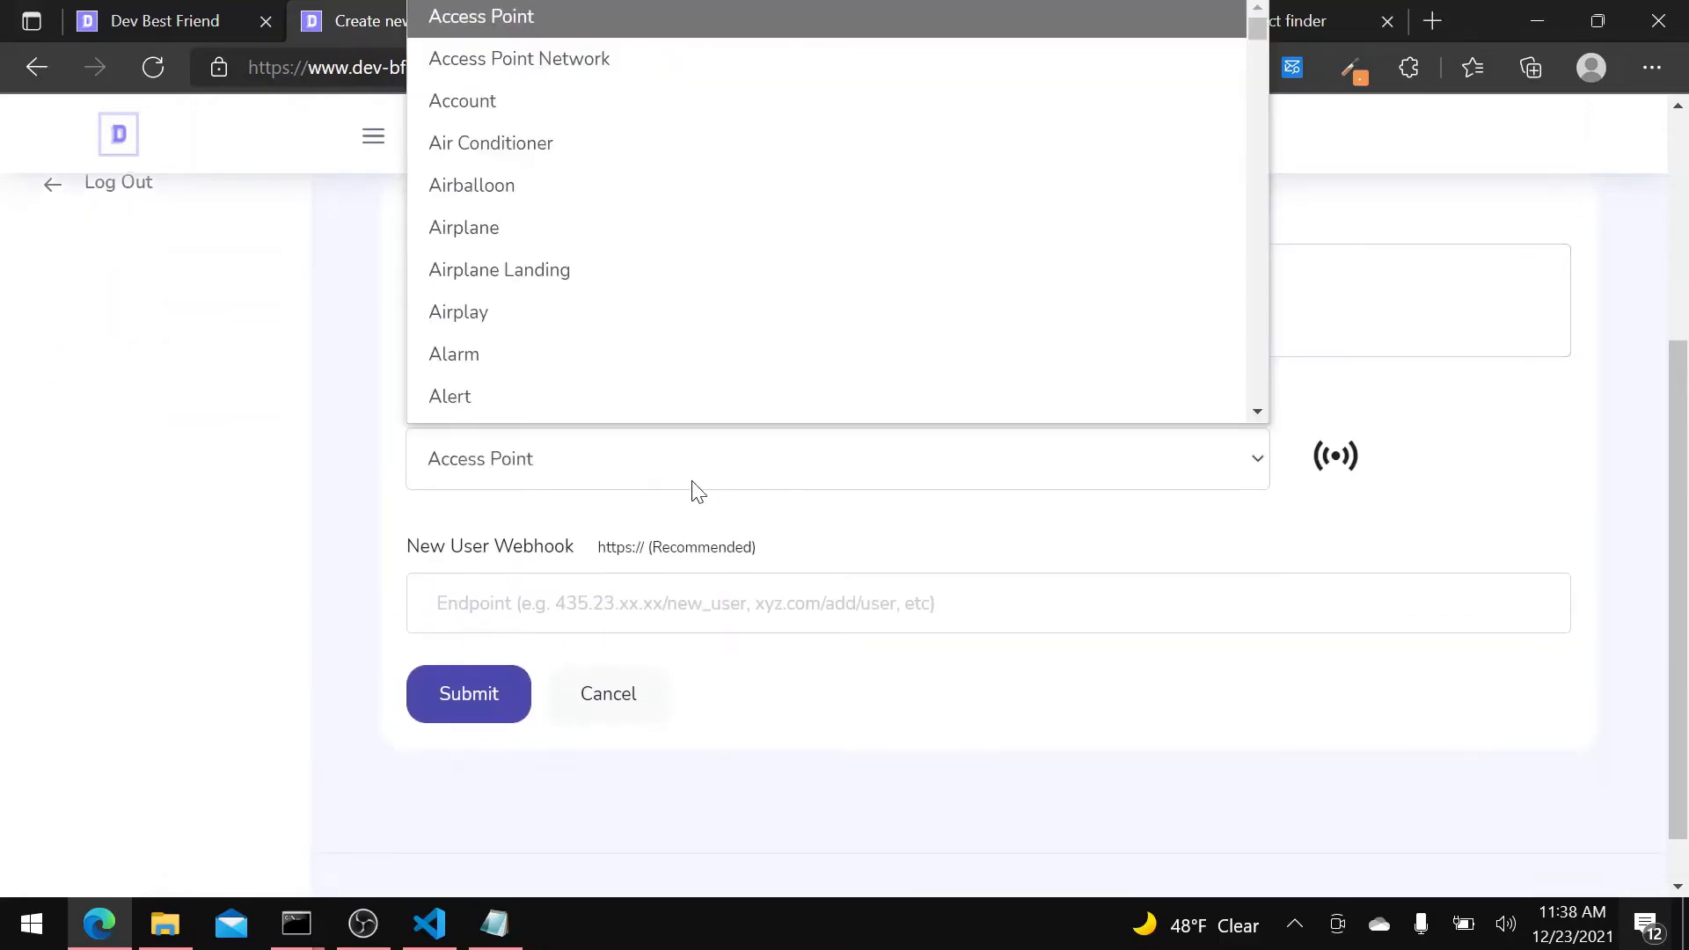
{"action": "scroll", "coordinate": [647, 277], "scroll_direction": "down", "scroll_amount": 1}
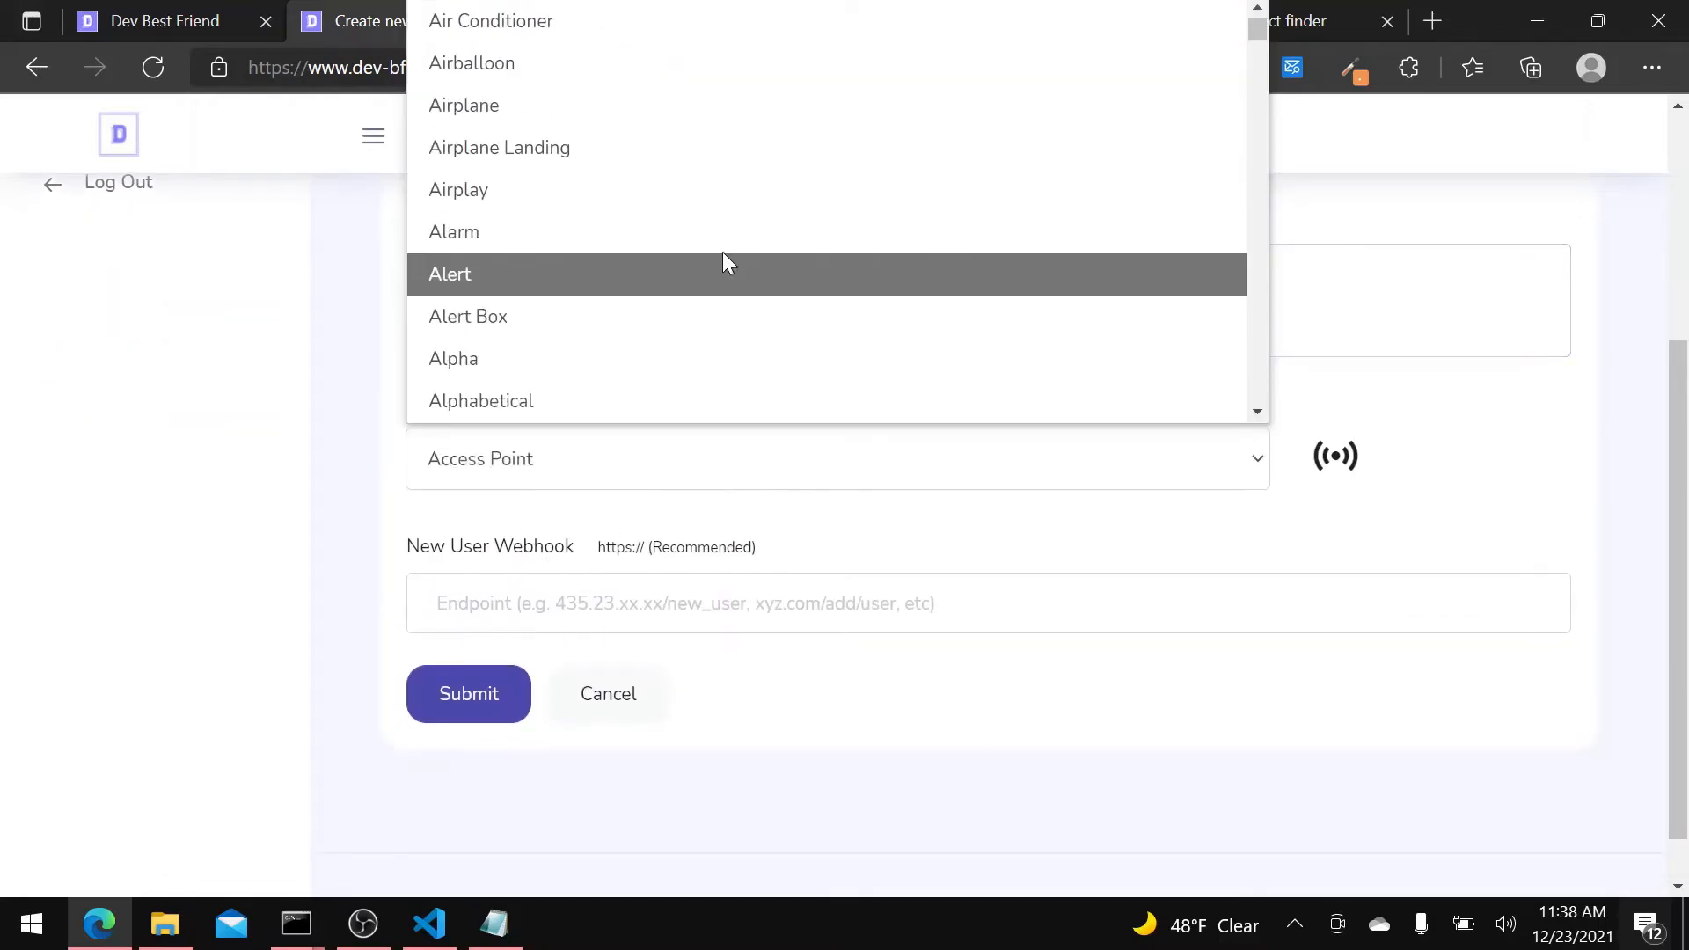
{"action": "left_click", "coordinate": [661, 73]}
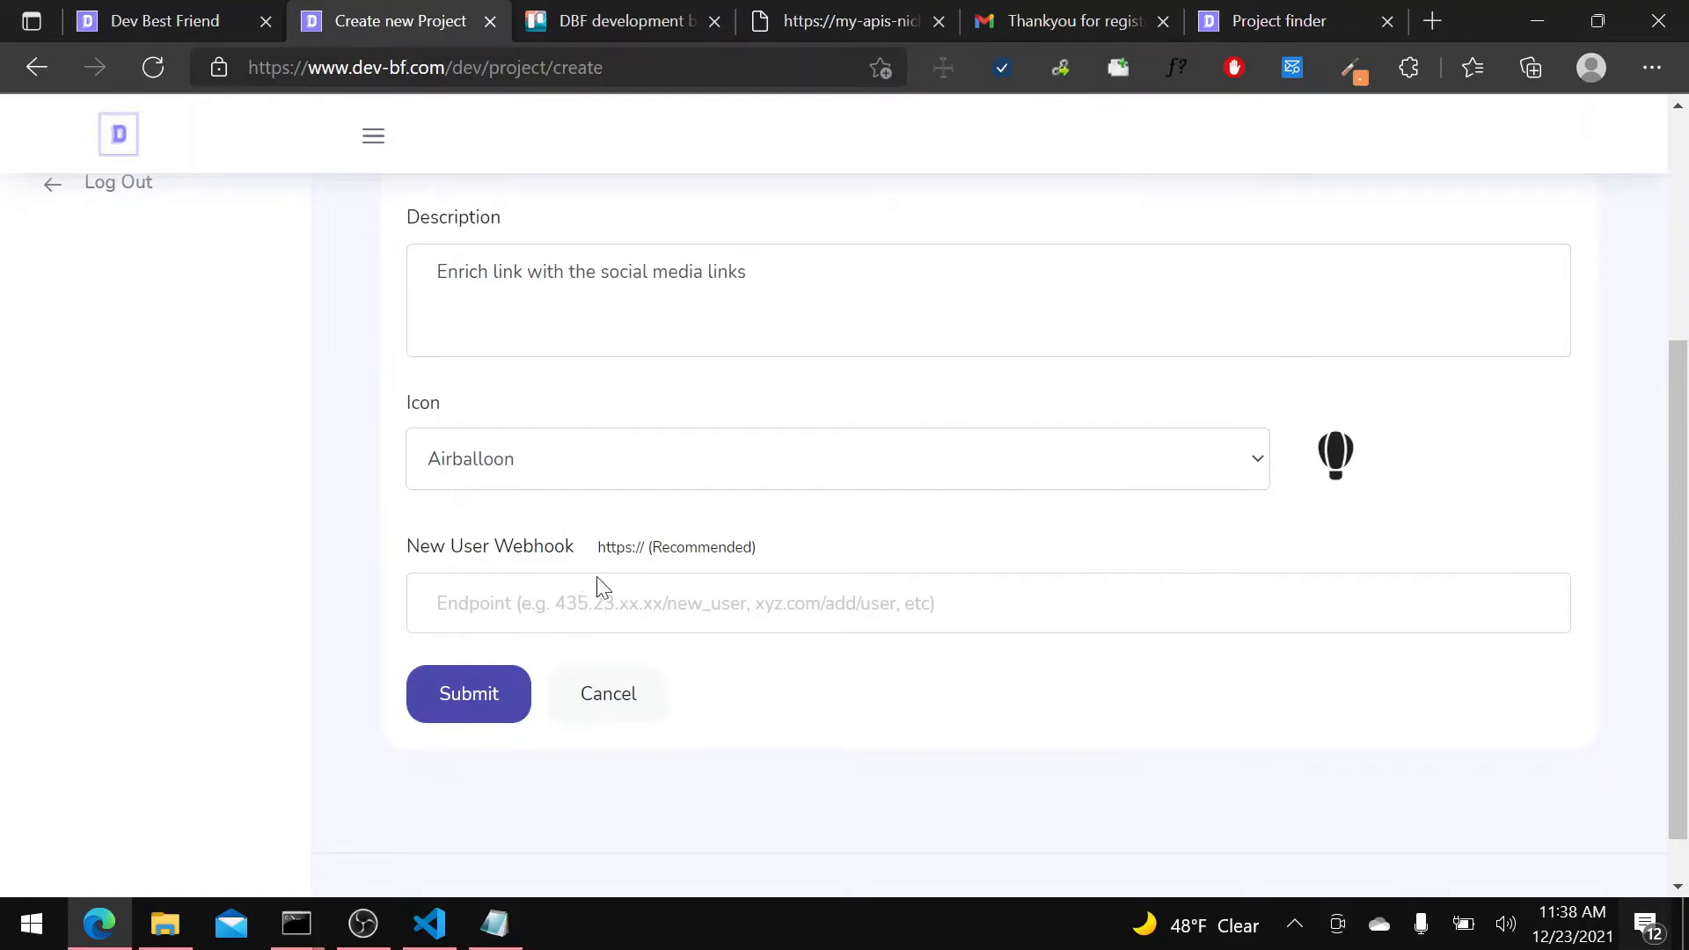
{"action": "left_click", "coordinate": [483, 696]}
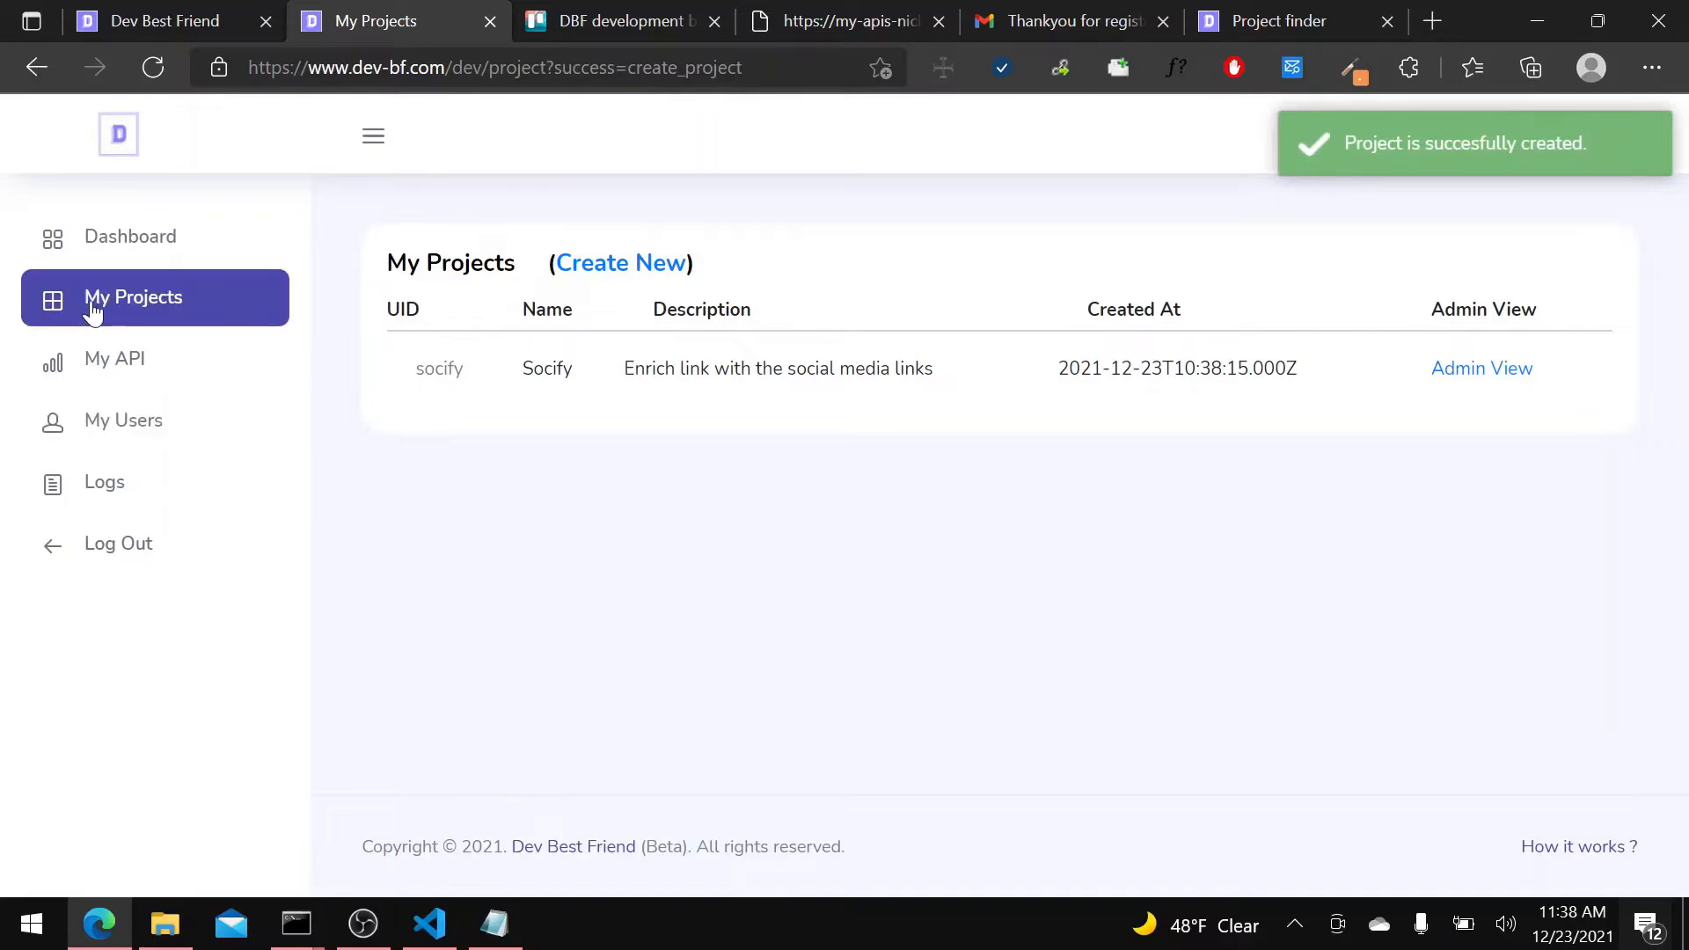
Open the Socify project's admin view from the dashboard and go to its project management page.
{"action": "left_click", "coordinate": [152, 249]}
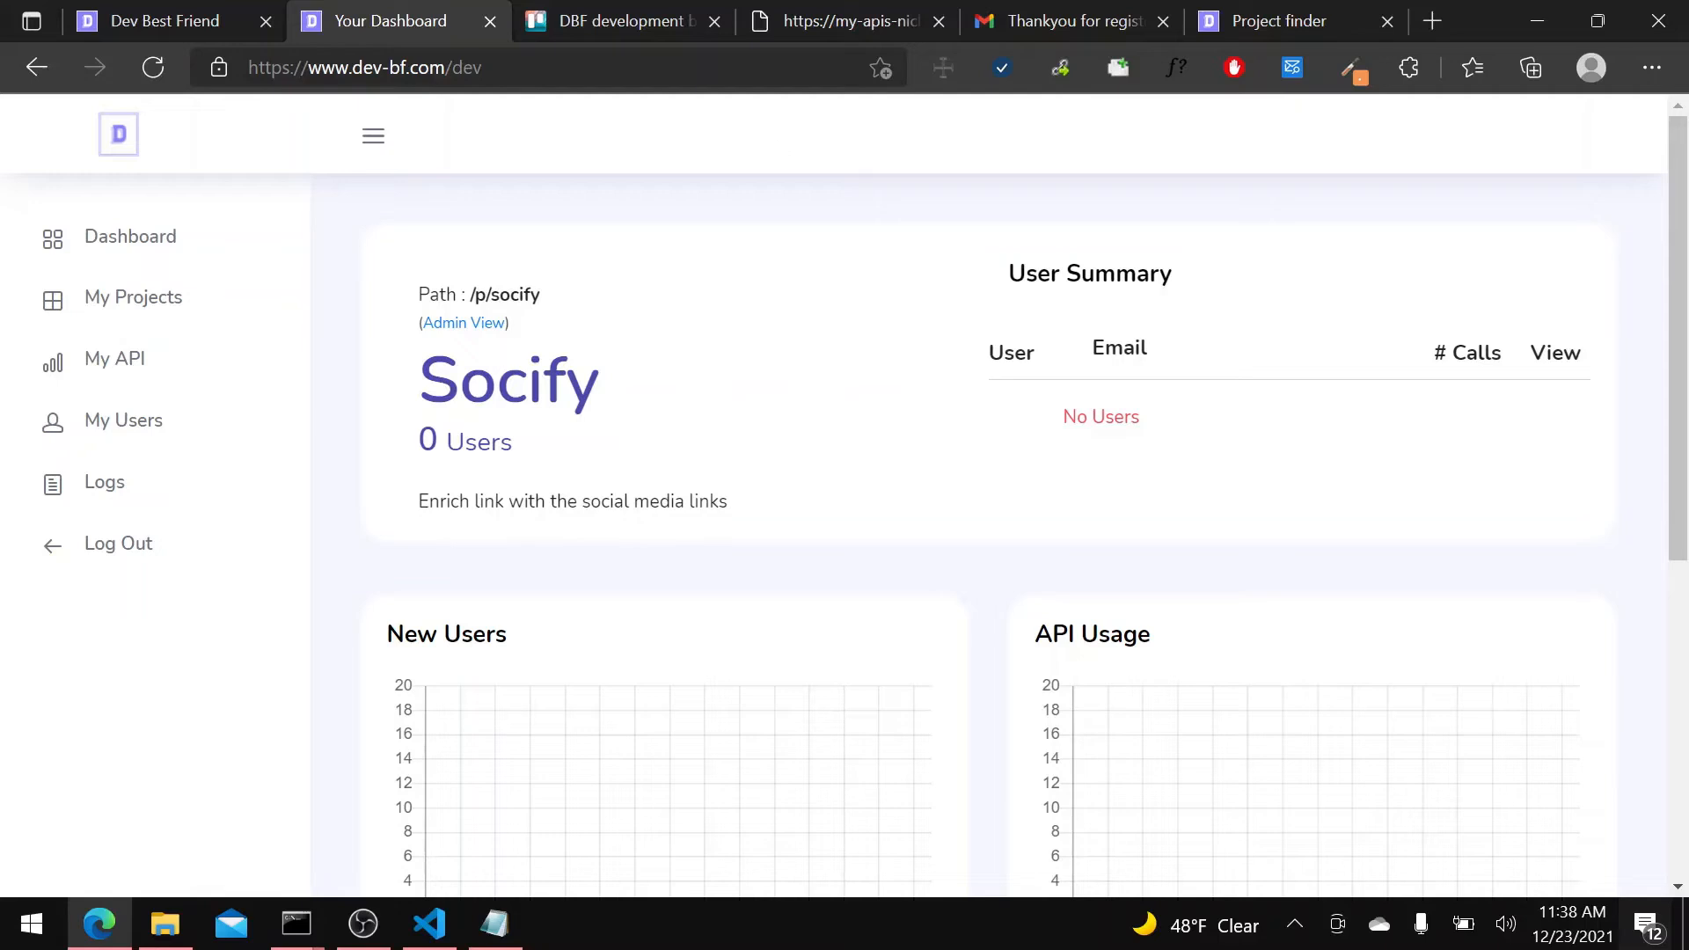
{"action": "key", "text": "alt+Tab"}
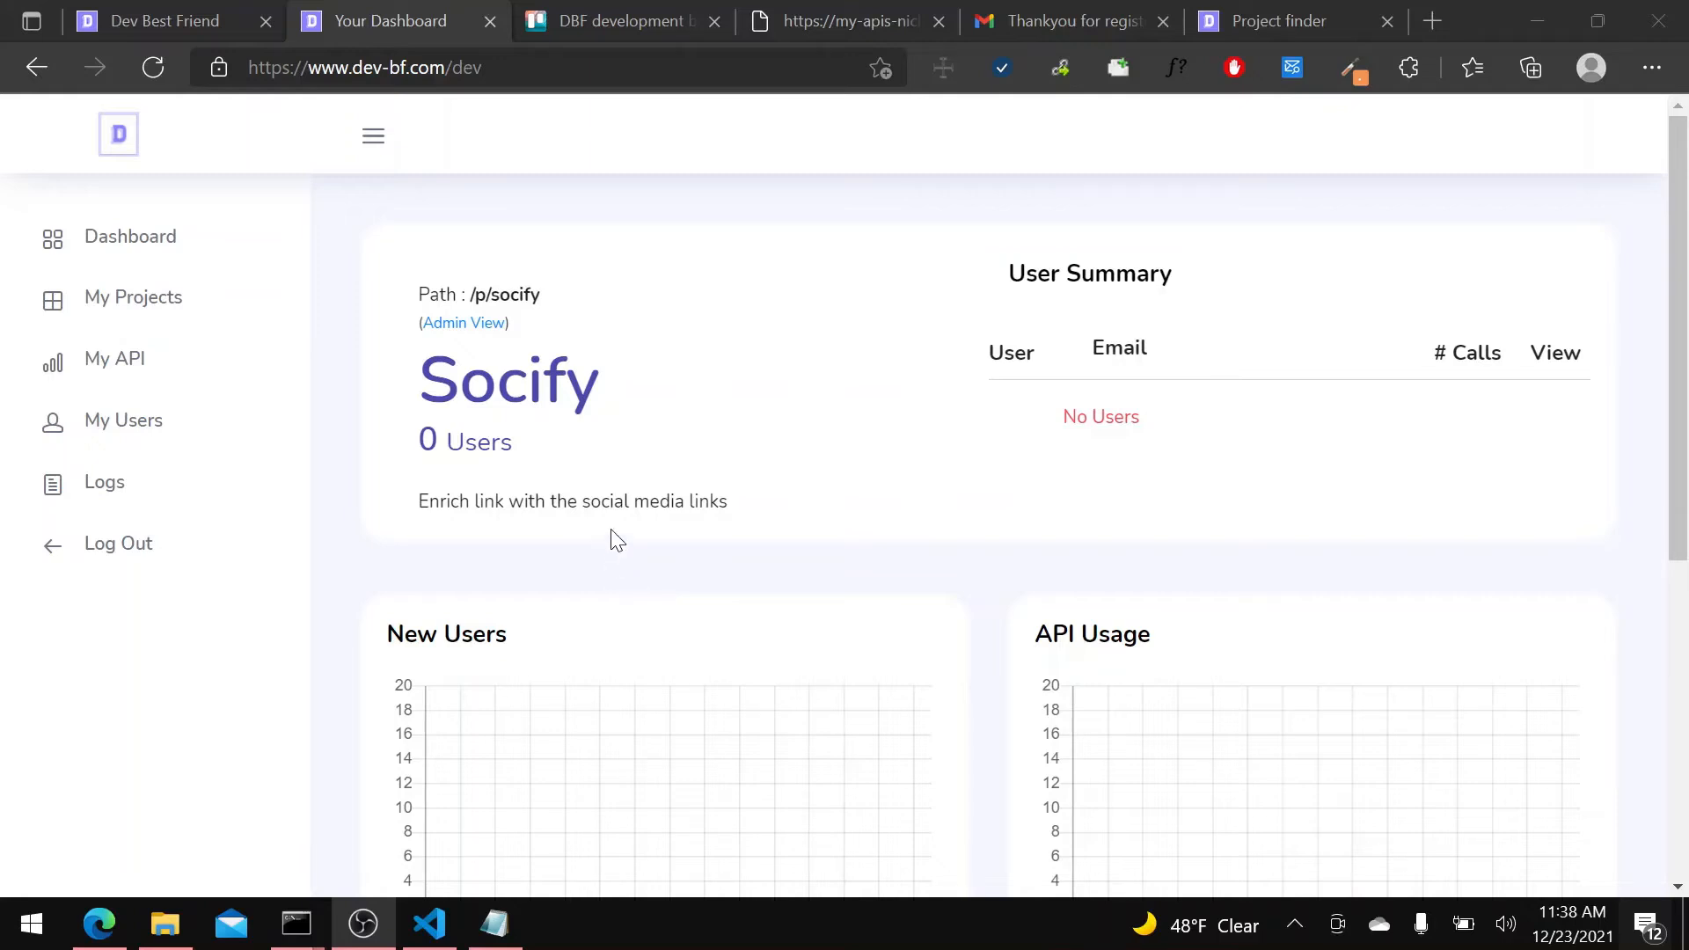
{"action": "left_click", "coordinate": [461, 326]}
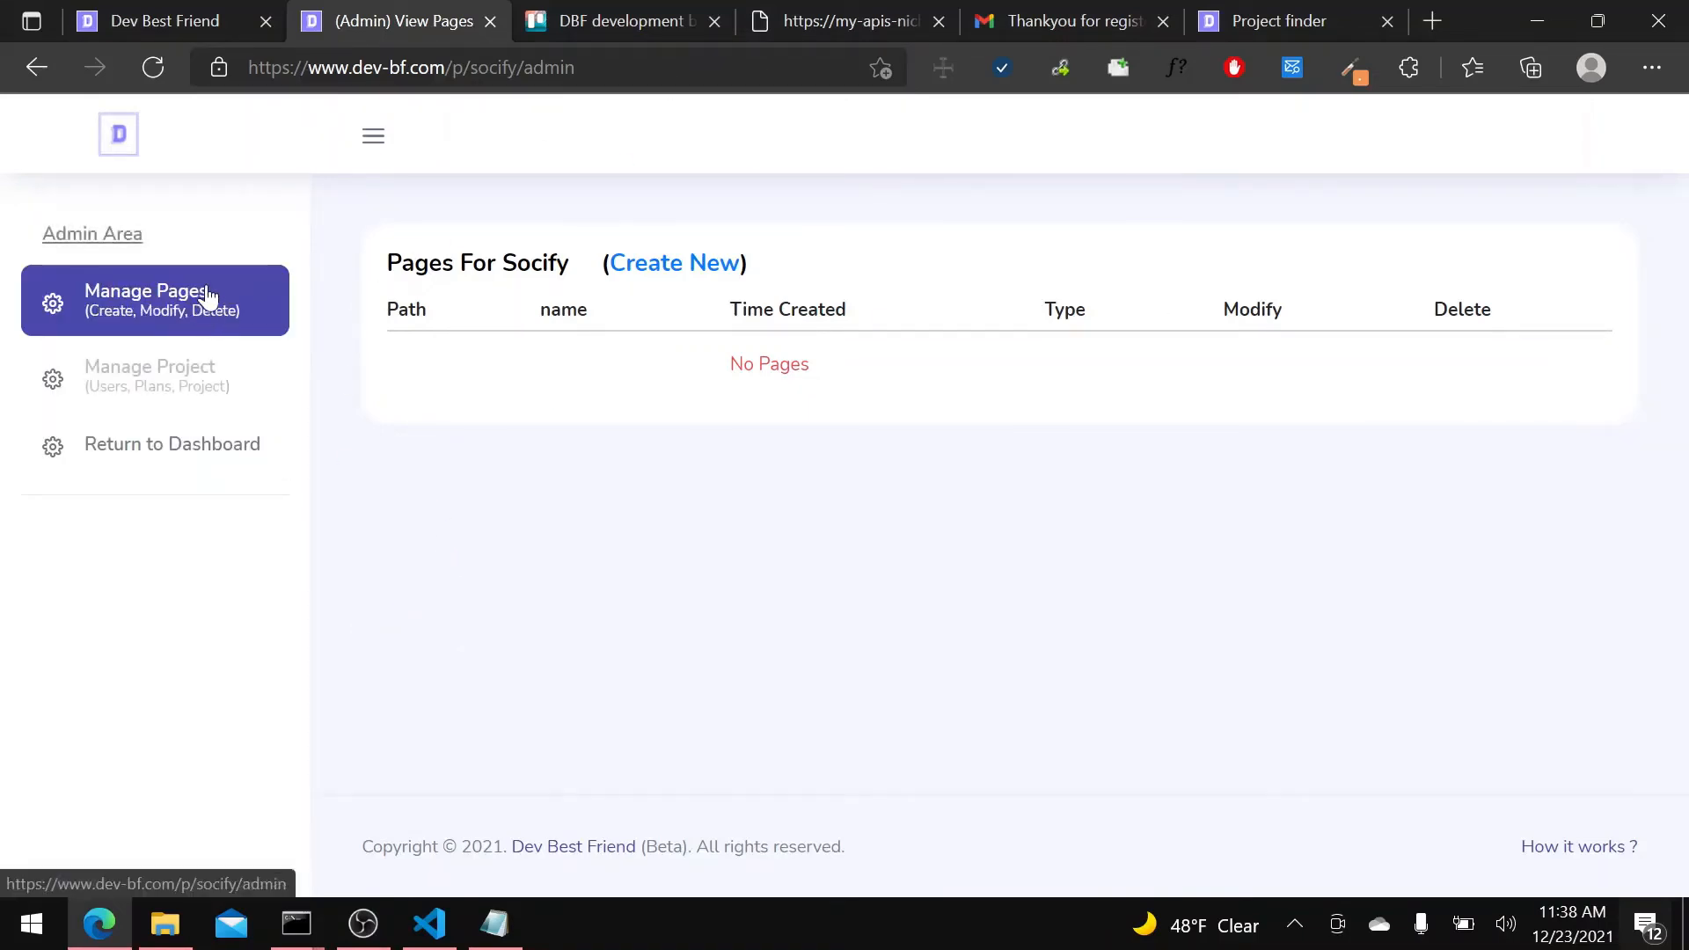
{"action": "left_click", "coordinate": [170, 396]}
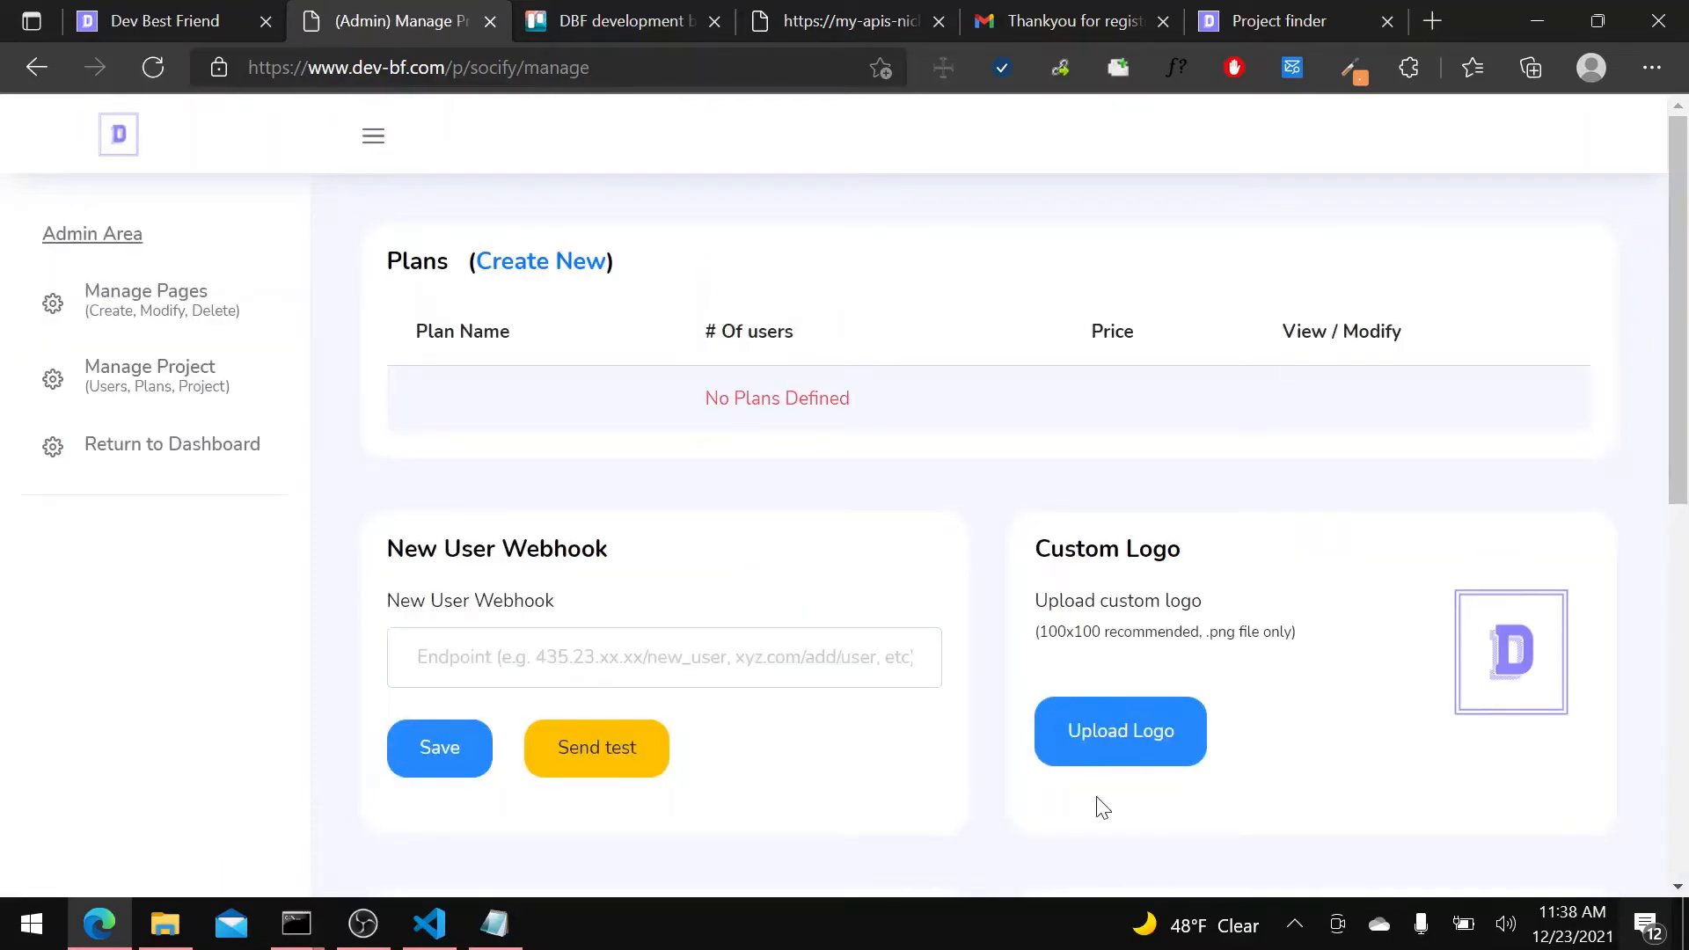
Start a new plan for the Socify project, labelled "Free" with a price of 0 €.
{"action": "left_click", "coordinate": [587, 265]}
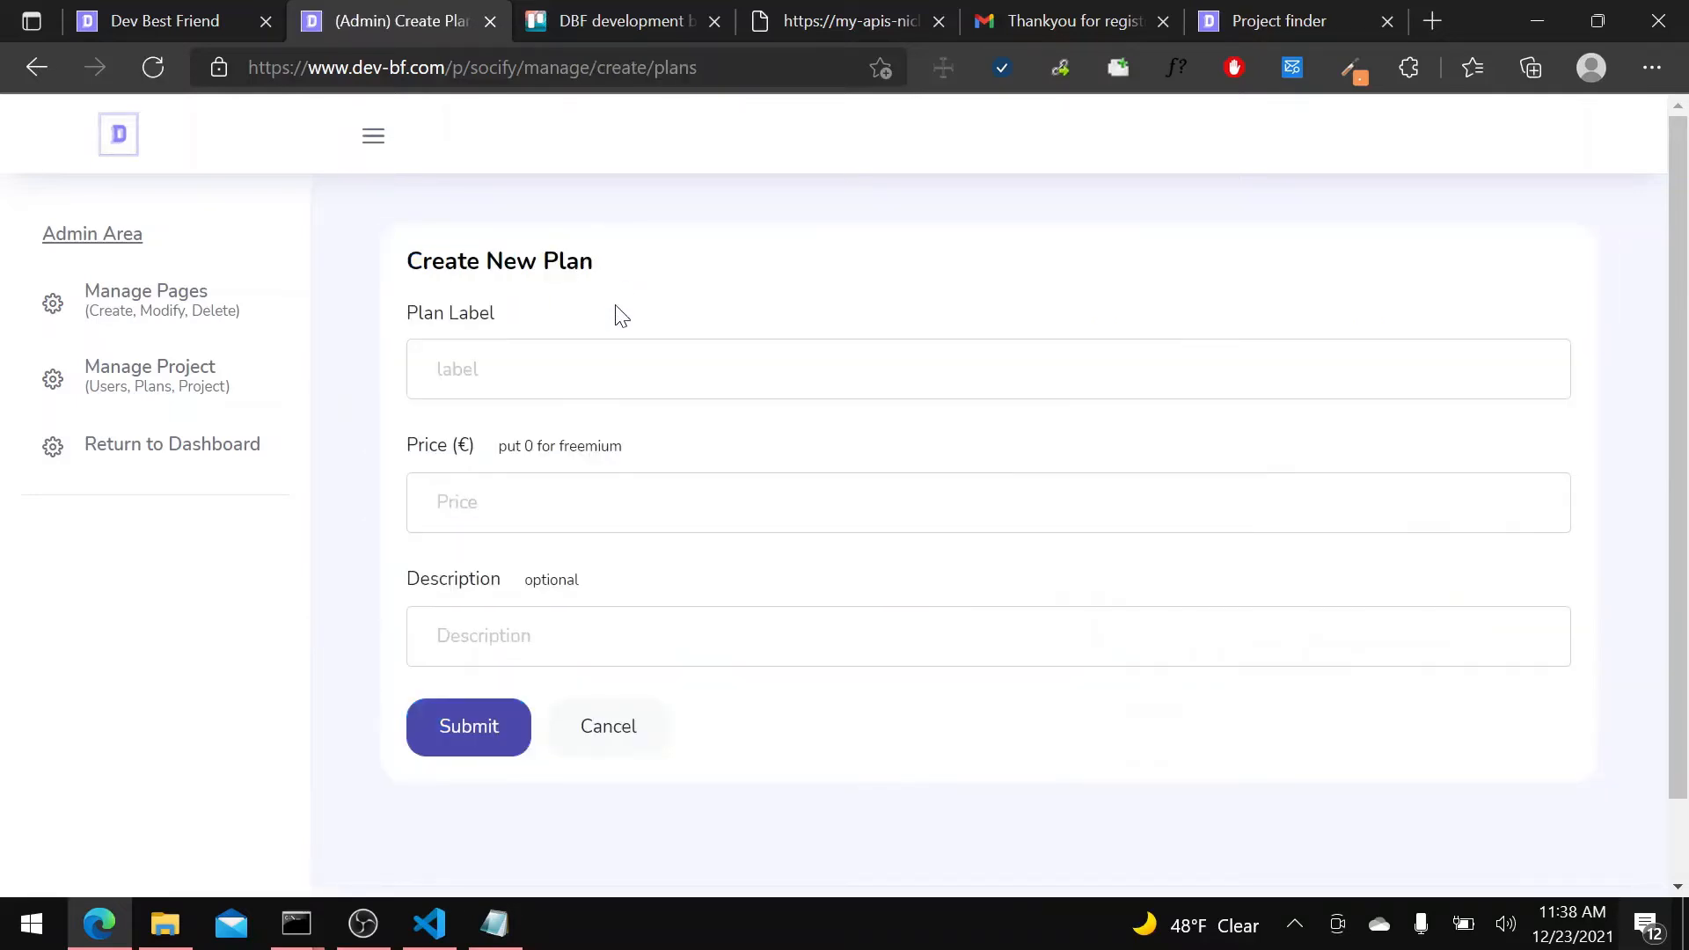
{"action": "left_click", "coordinate": [618, 378]}
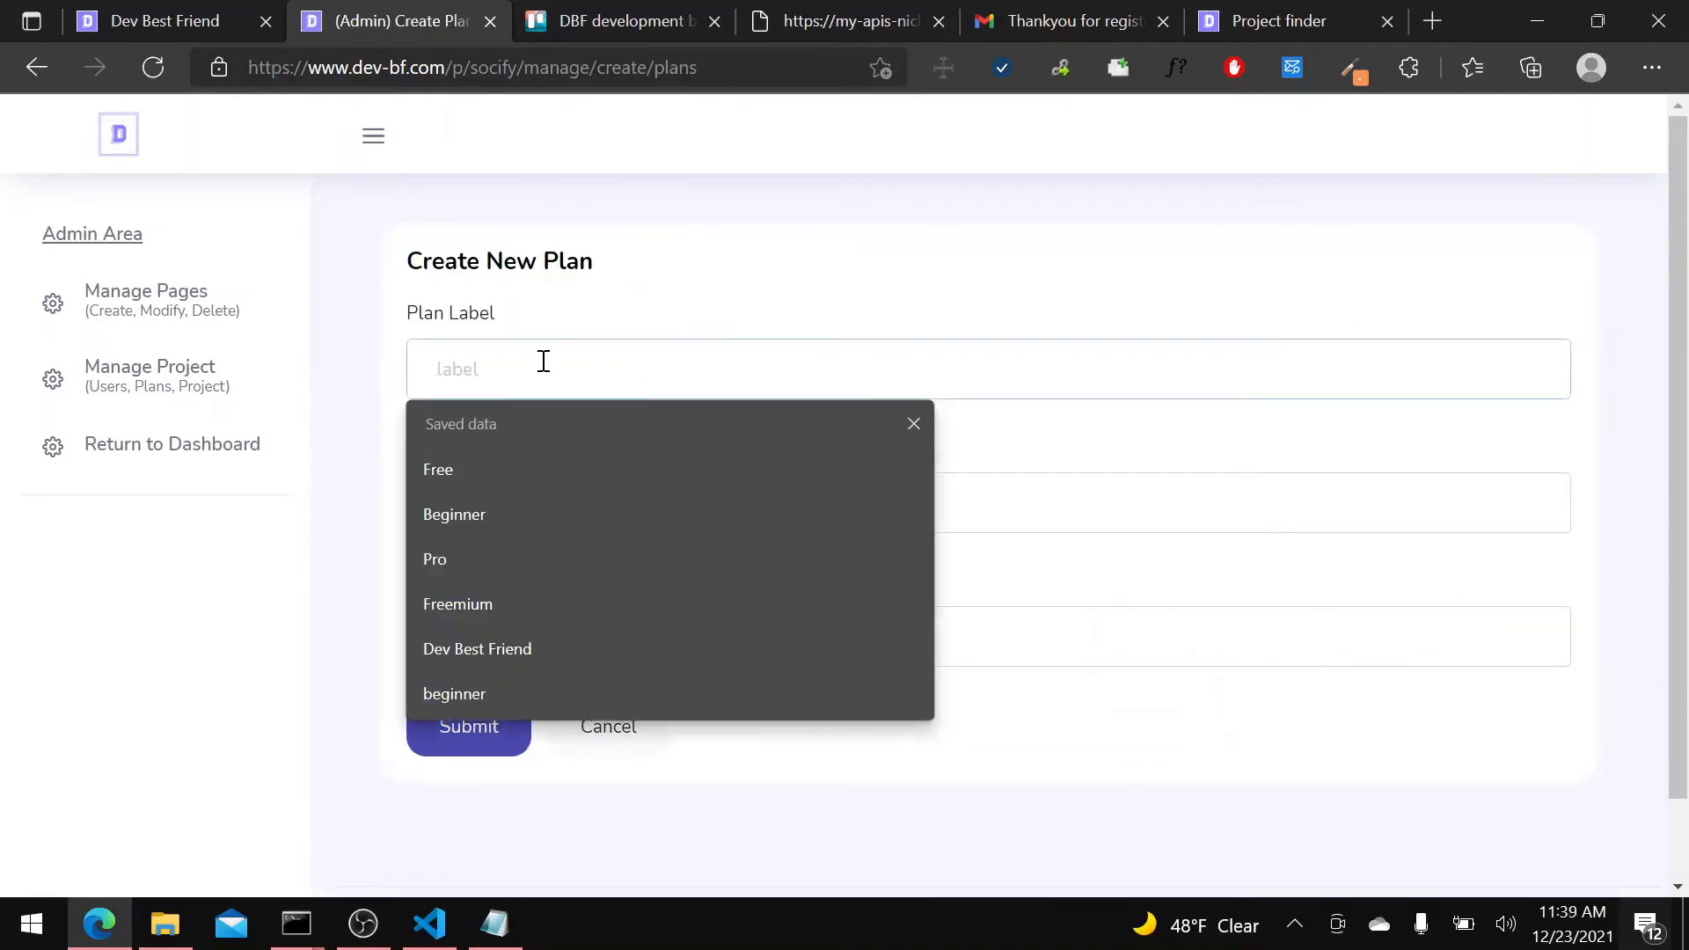
{"action": "left_click", "coordinate": [480, 457]}
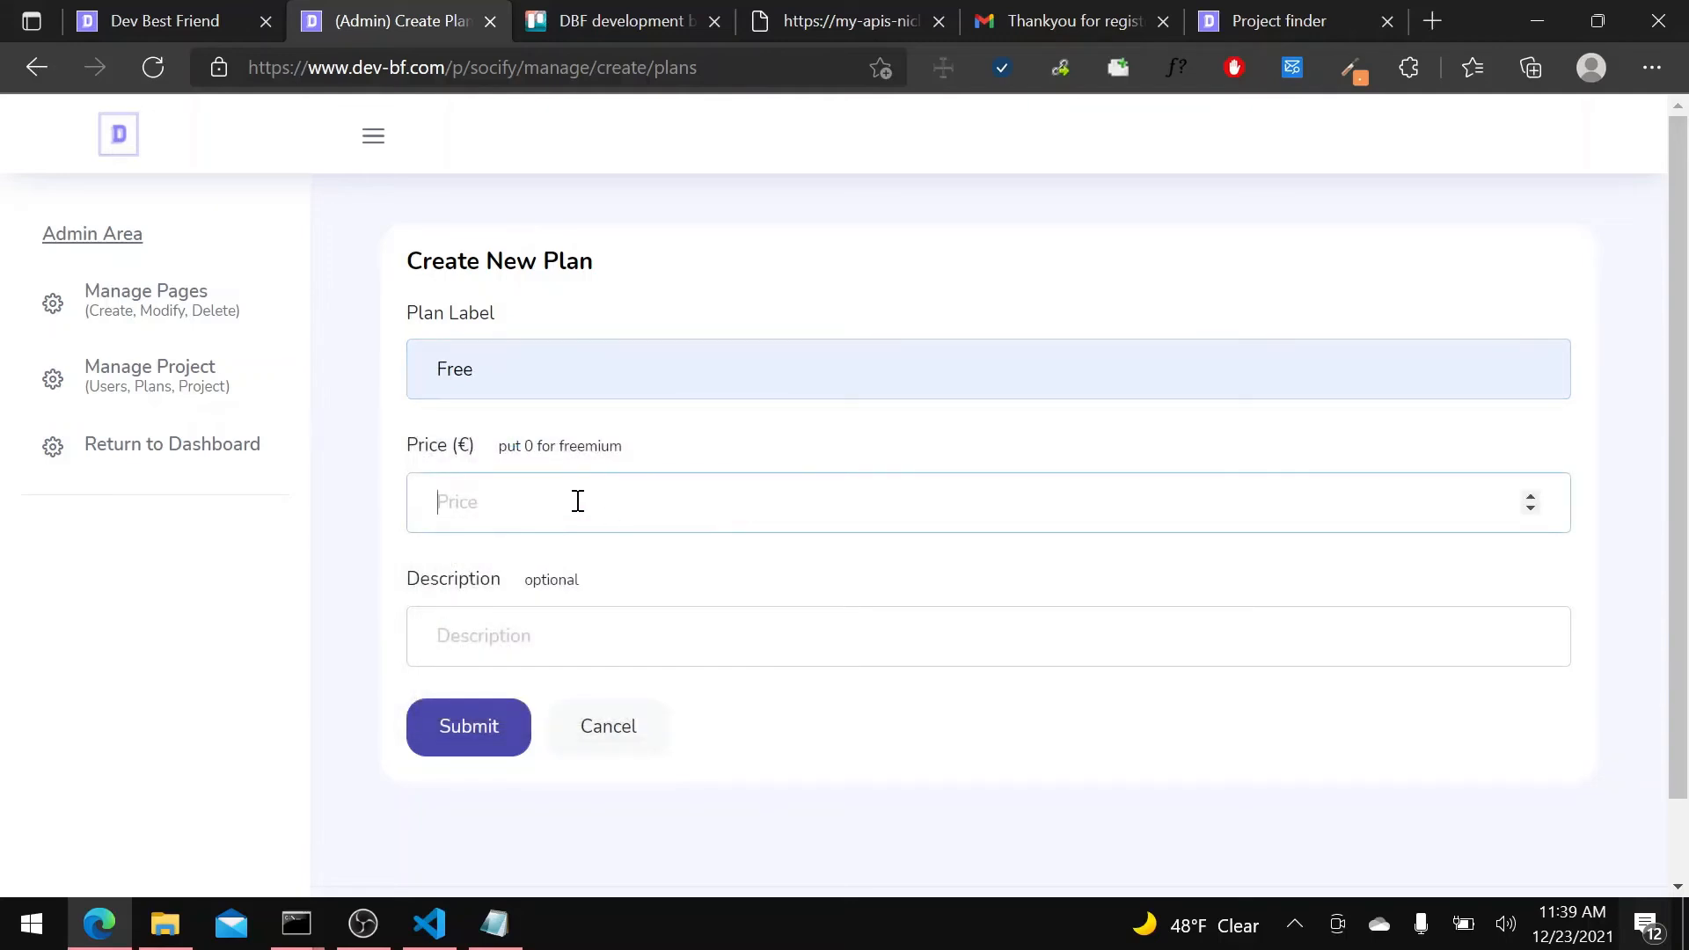
{"action": "type", "text": "0"}
Give the Free plan a short custom description instead of a saved suggestion, and submit the plan.
{"action": "left_click", "coordinate": [512, 648]}
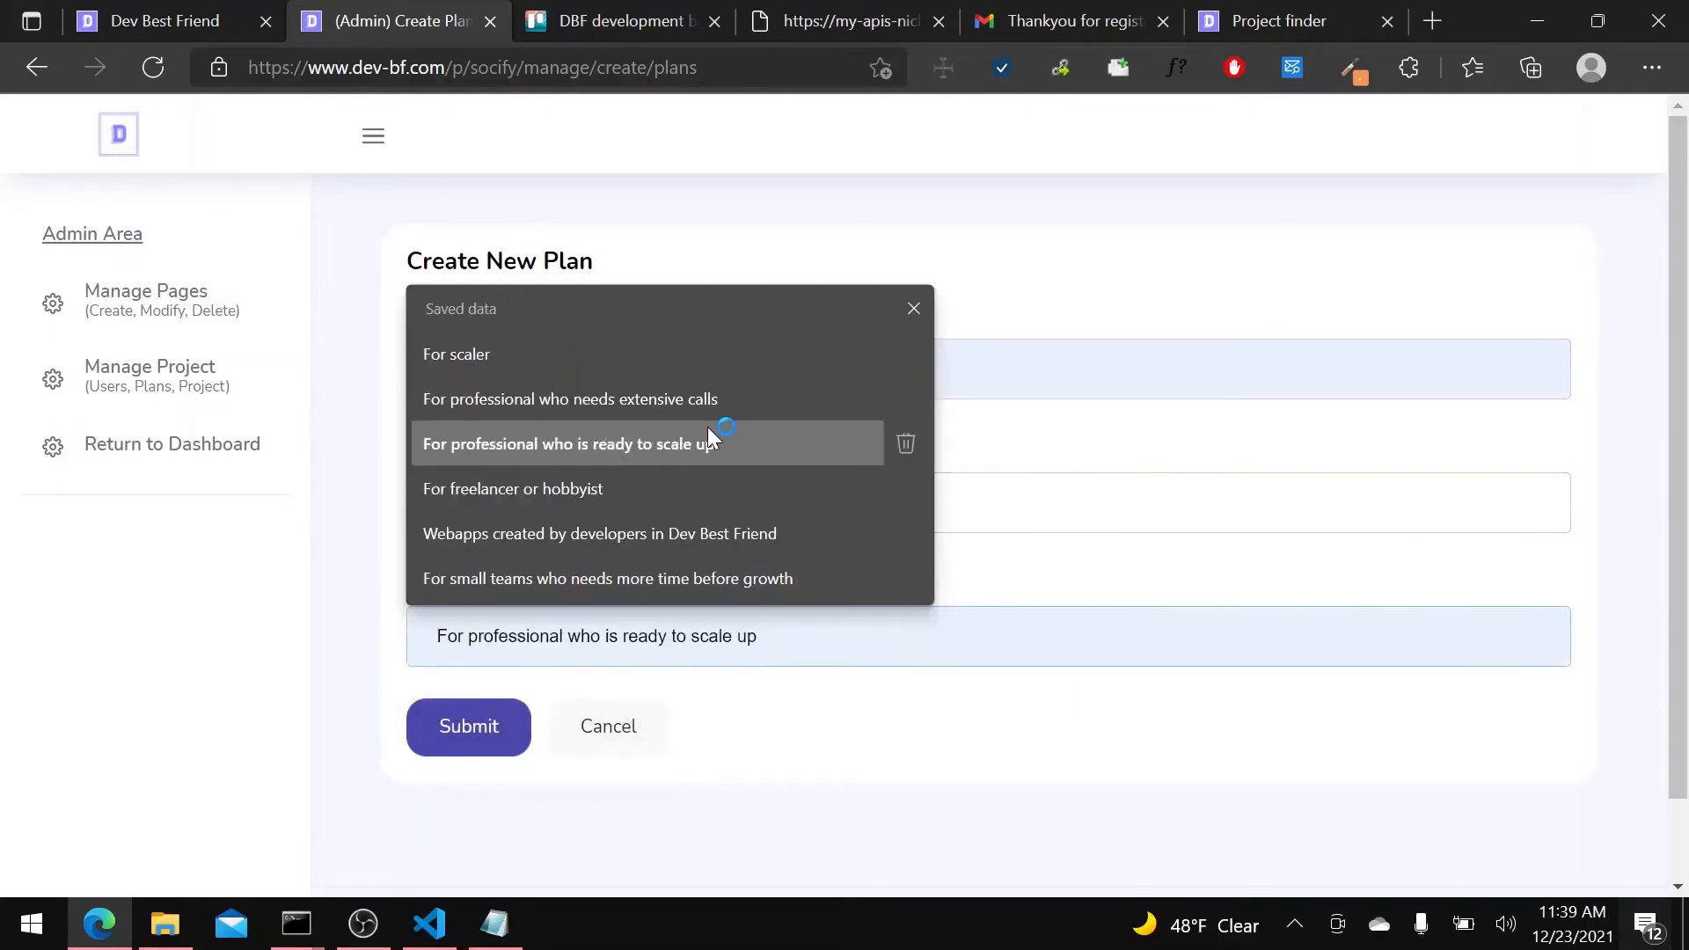
{"action": "type", "text": "To t"}
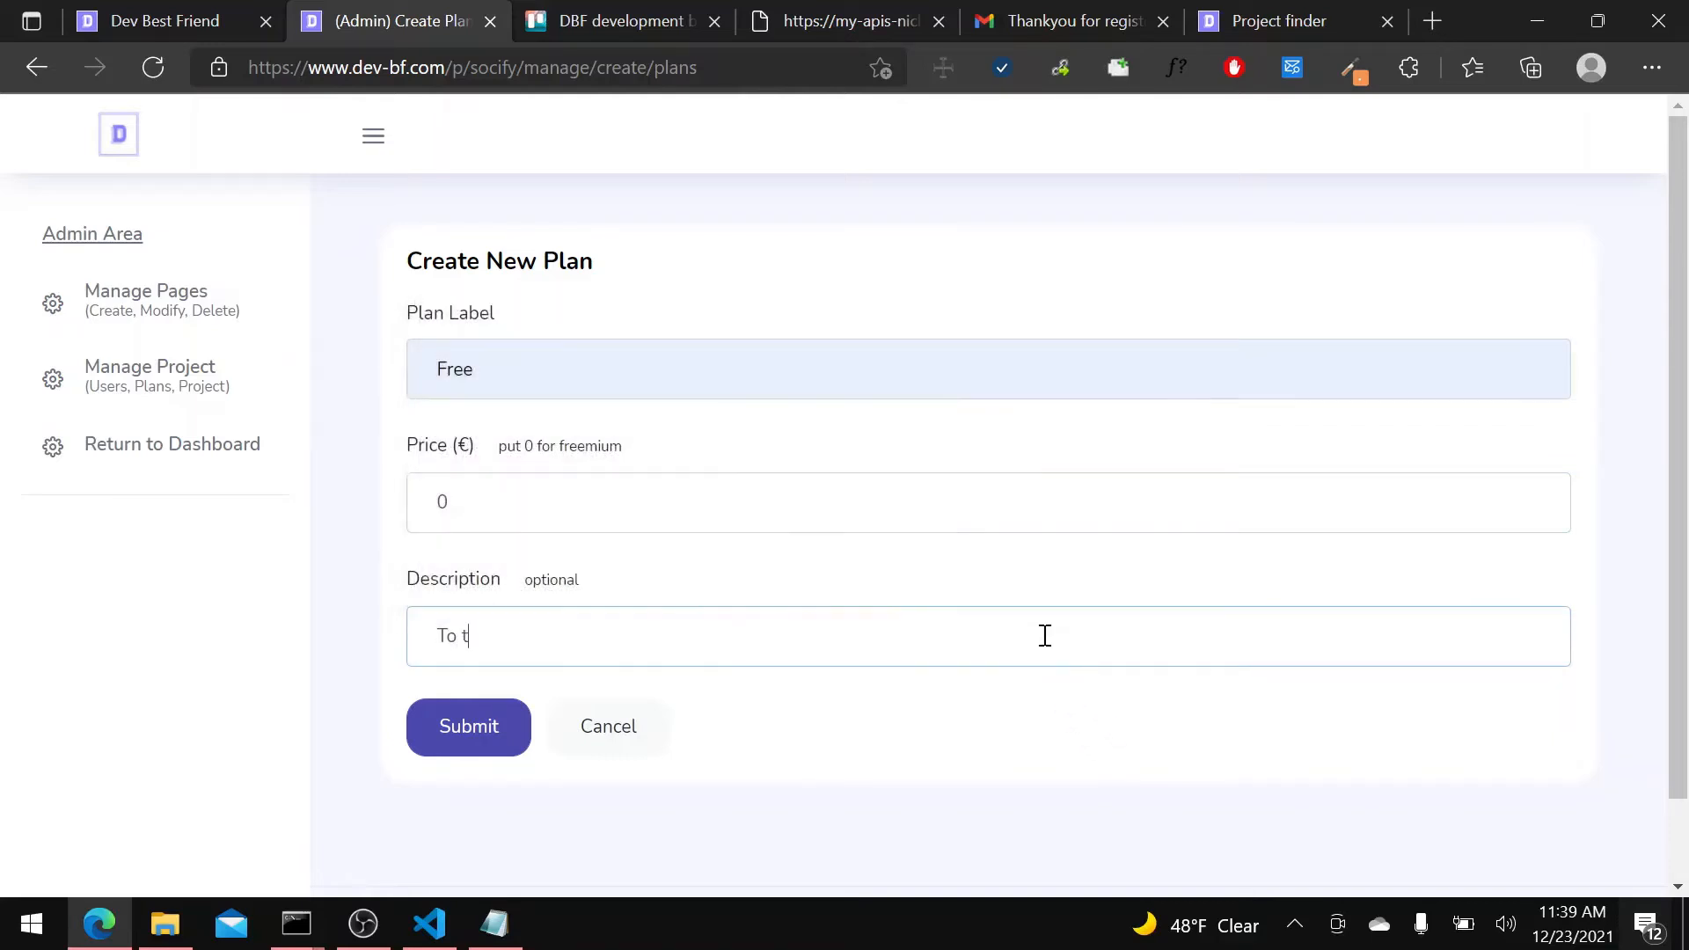
{"action": "key", "text": "BackSpace"}
{"action": "key", "text": "BackSpace"}
{"action": "type", "text": "Free t"}
{"action": "left_click", "coordinate": [465, 722]}
Set the Free plan's monthly limit for the Fetch Social Links API to 100.
{"action": "scroll", "coordinate": [841, 792], "scroll_direction": "down", "scroll_amount": 7}
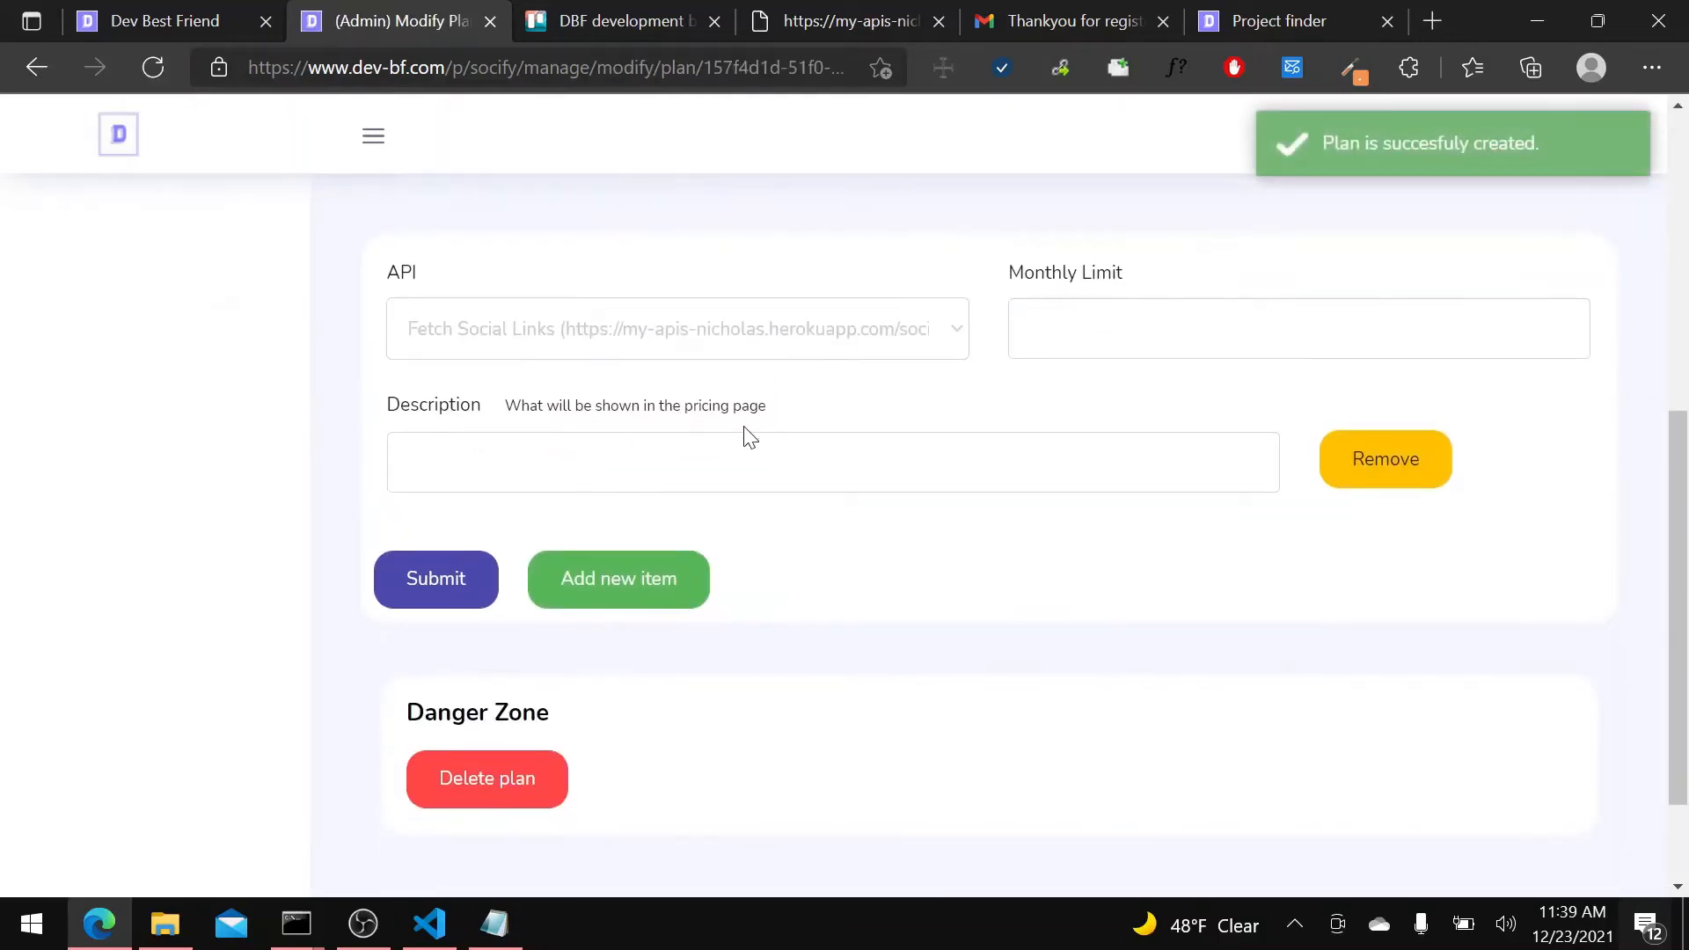
{"action": "scroll", "coordinate": [746, 436], "scroll_direction": "up", "scroll_amount": 1}
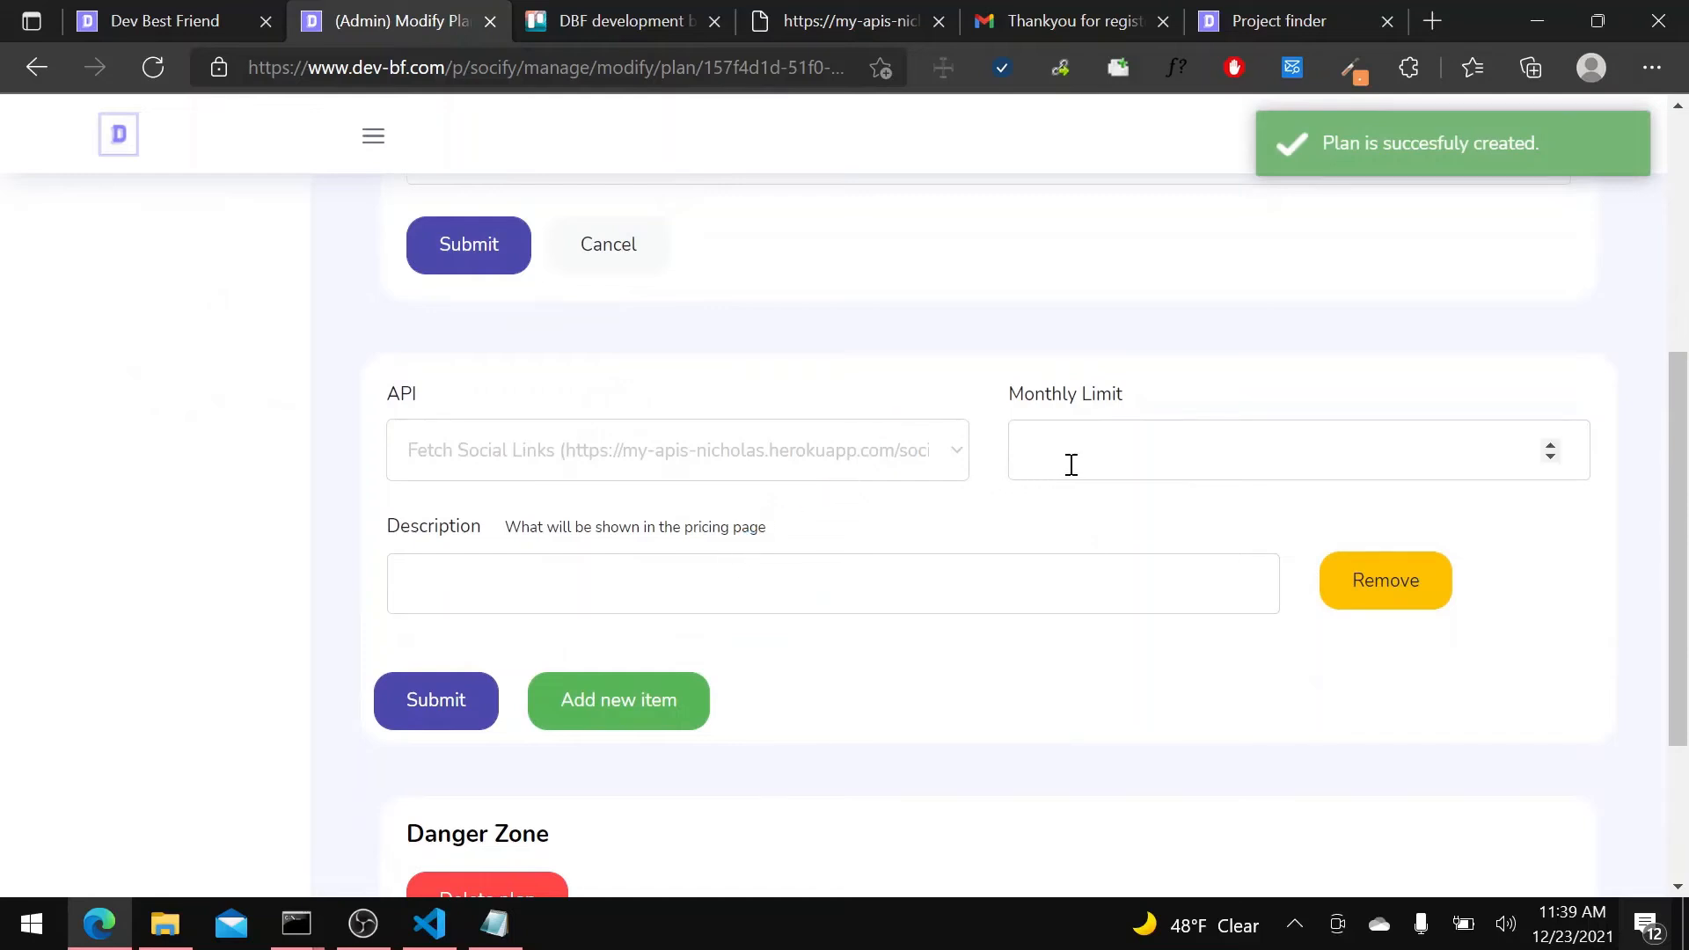
{"action": "left_click", "coordinate": [1290, 449]}
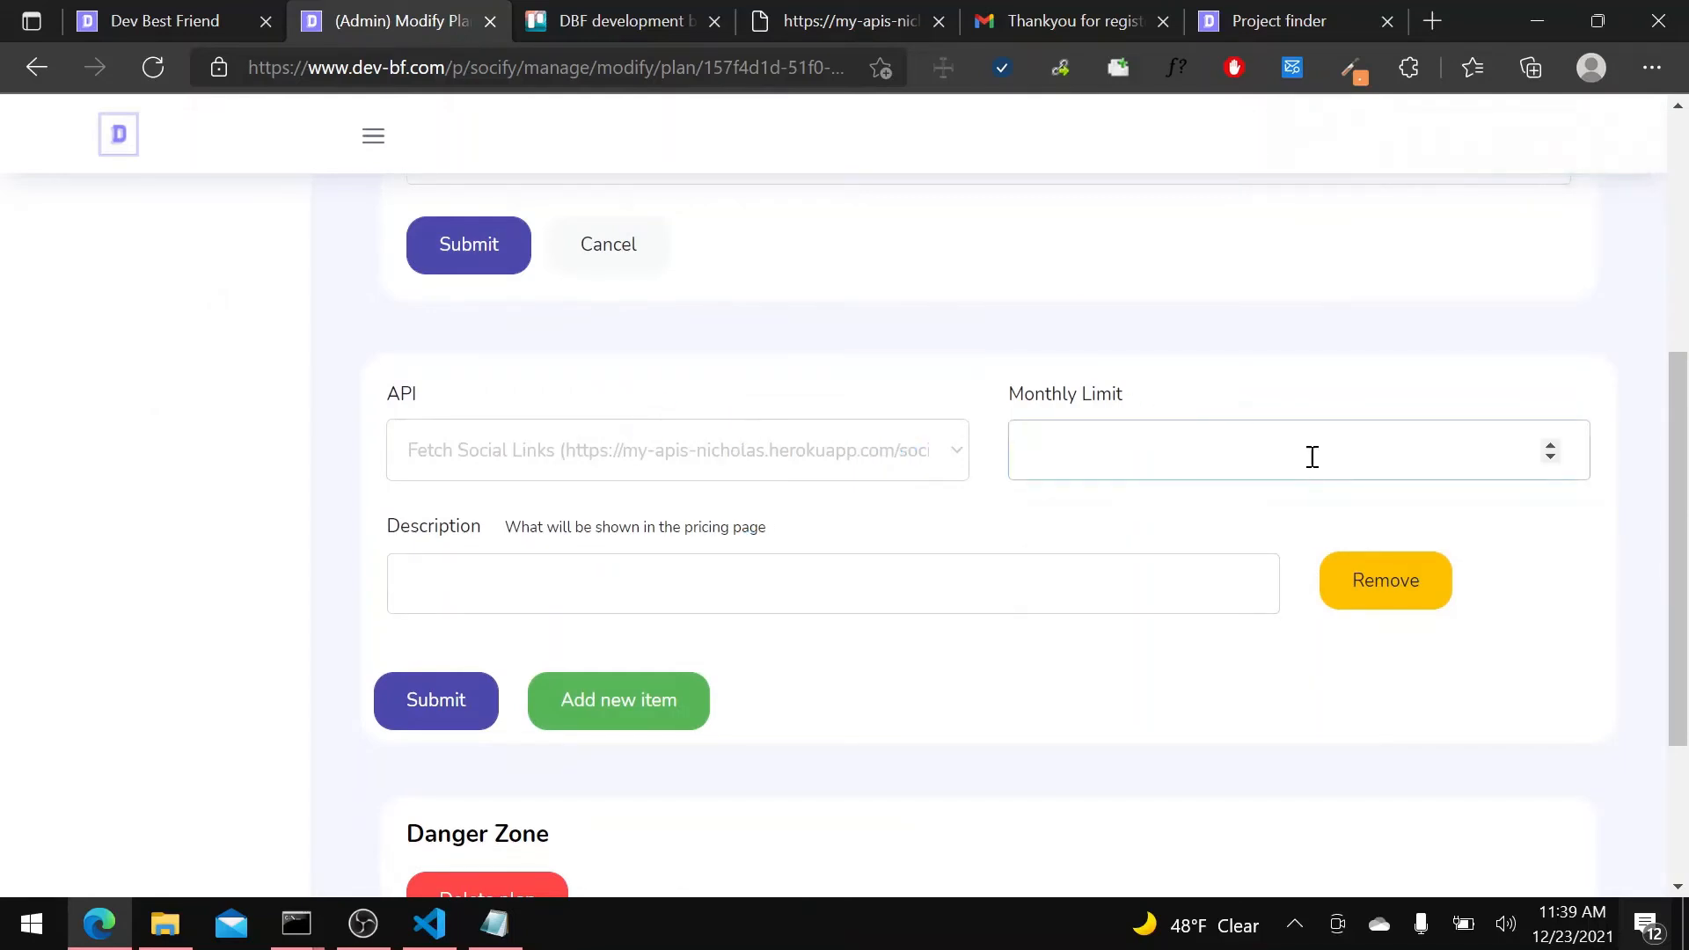
{"action": "type", "text": "100"}
Describe the Free plan's API item as "100 Calls per month to fetch social links" and submit the plan's API limits.
{"action": "left_click", "coordinate": [951, 591]}
{"action": "left_click", "coordinate": [714, 431]}
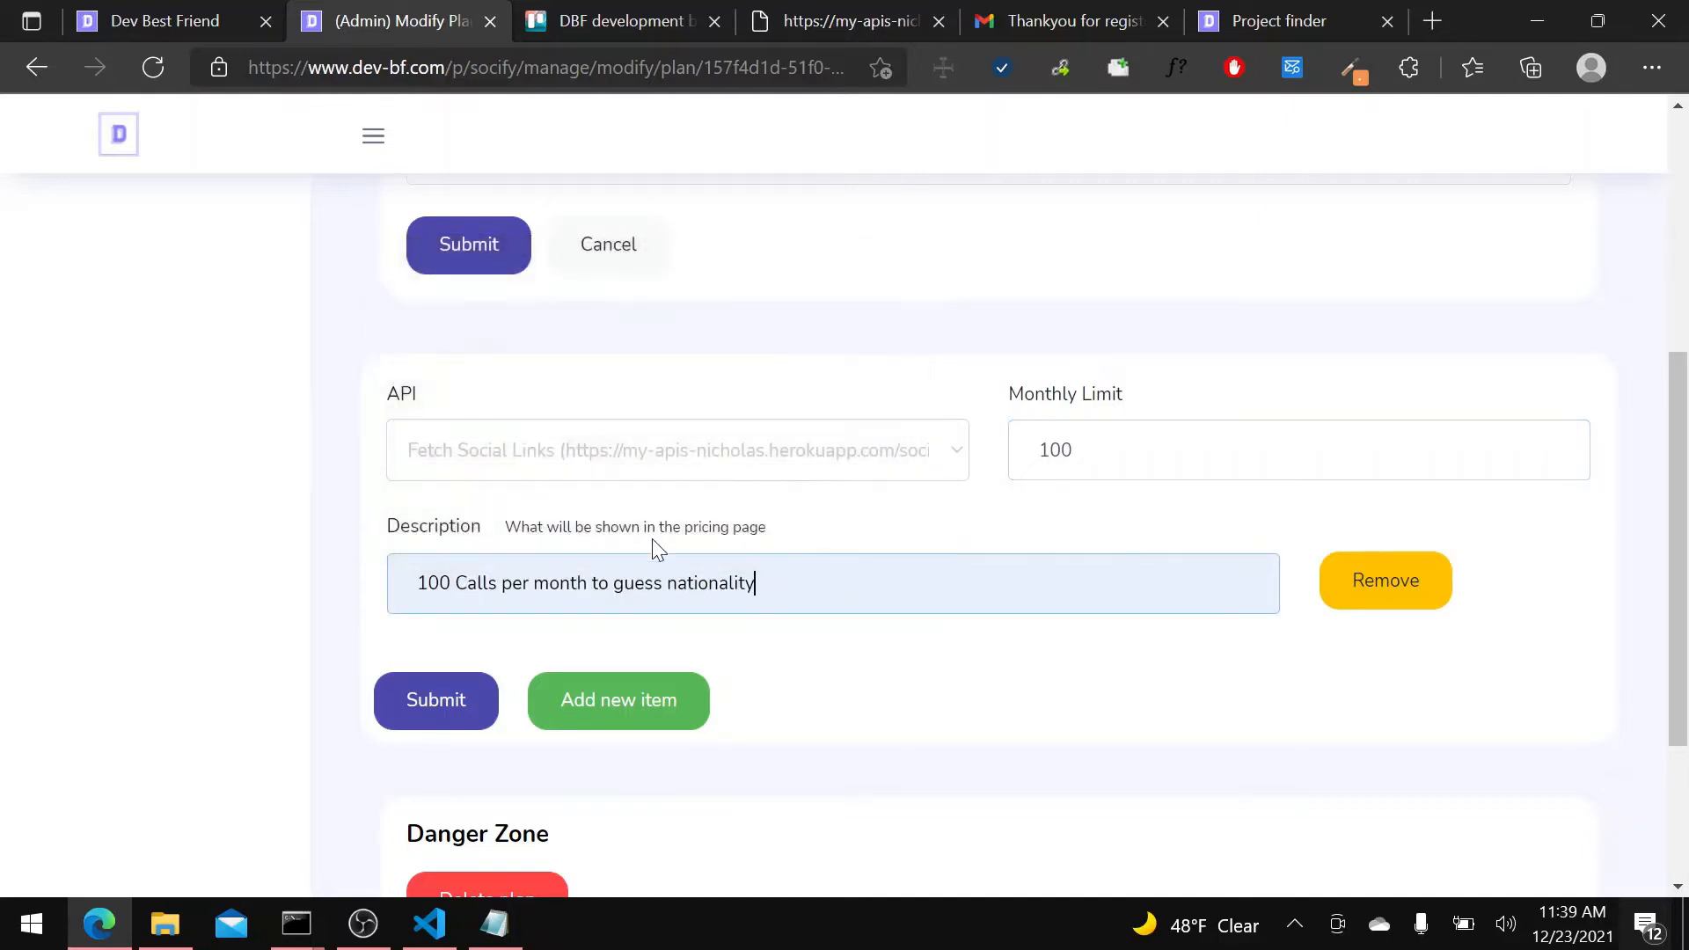
{"action": "left_click", "coordinate": [614, 583], "text": "shift"}
{"action": "type", "text": "fet"}
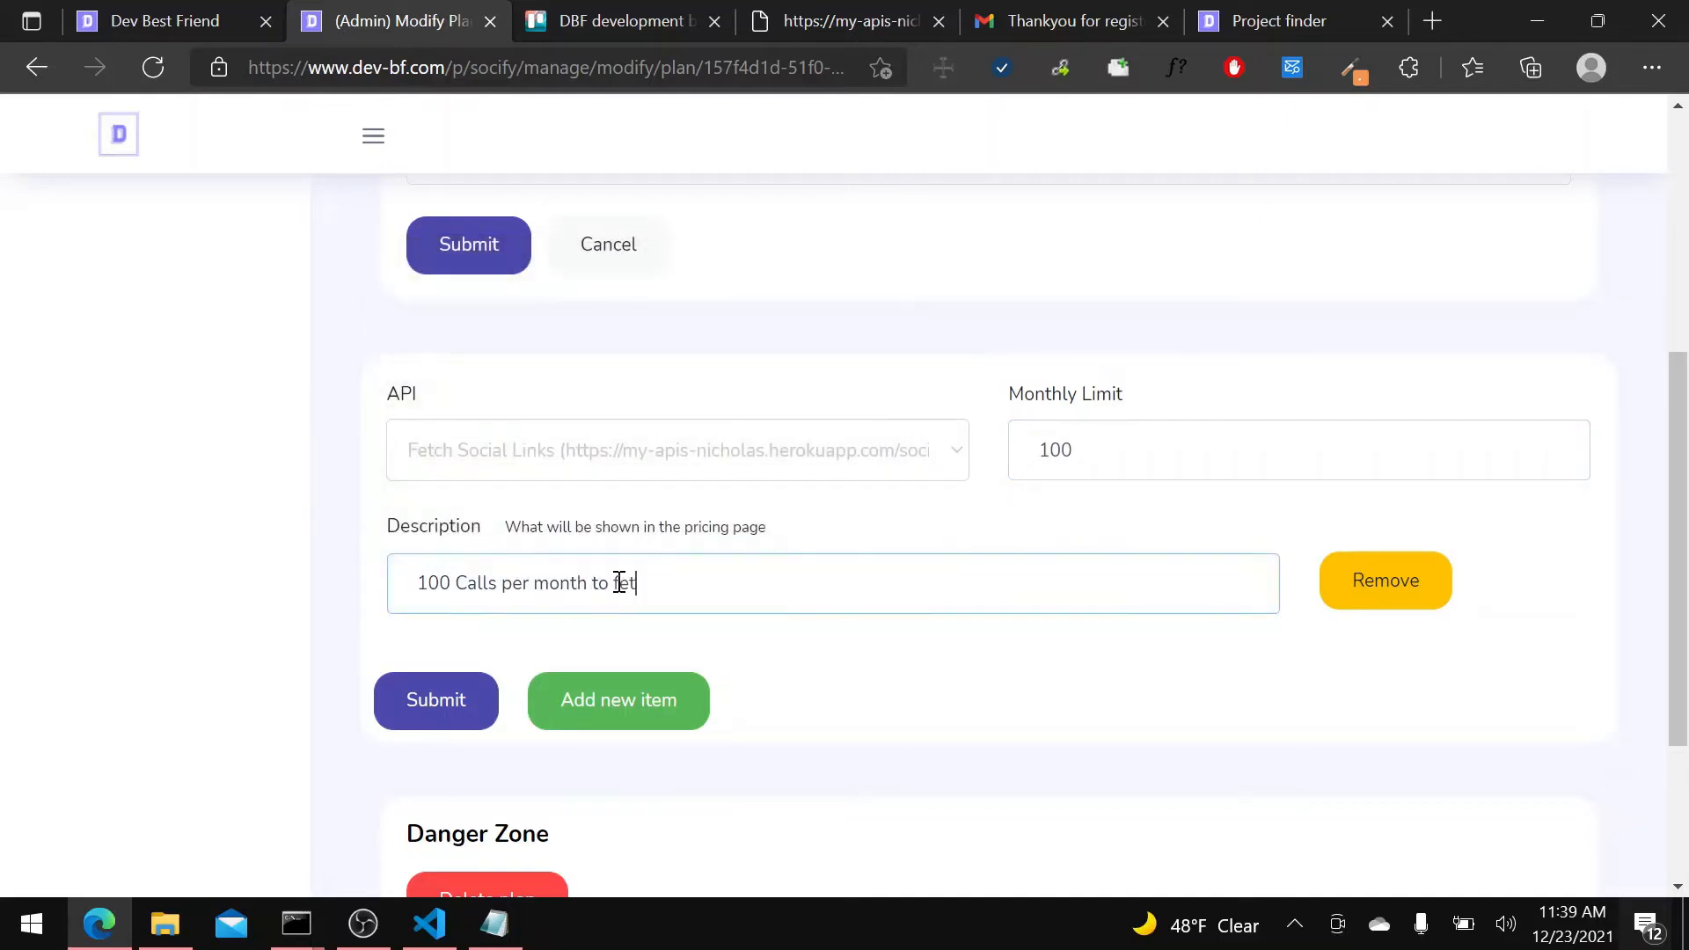
{"action": "type", "text": "ch social links"}
{"action": "scroll", "coordinate": [452, 577], "scroll_direction": "down", "scroll_amount": 3}
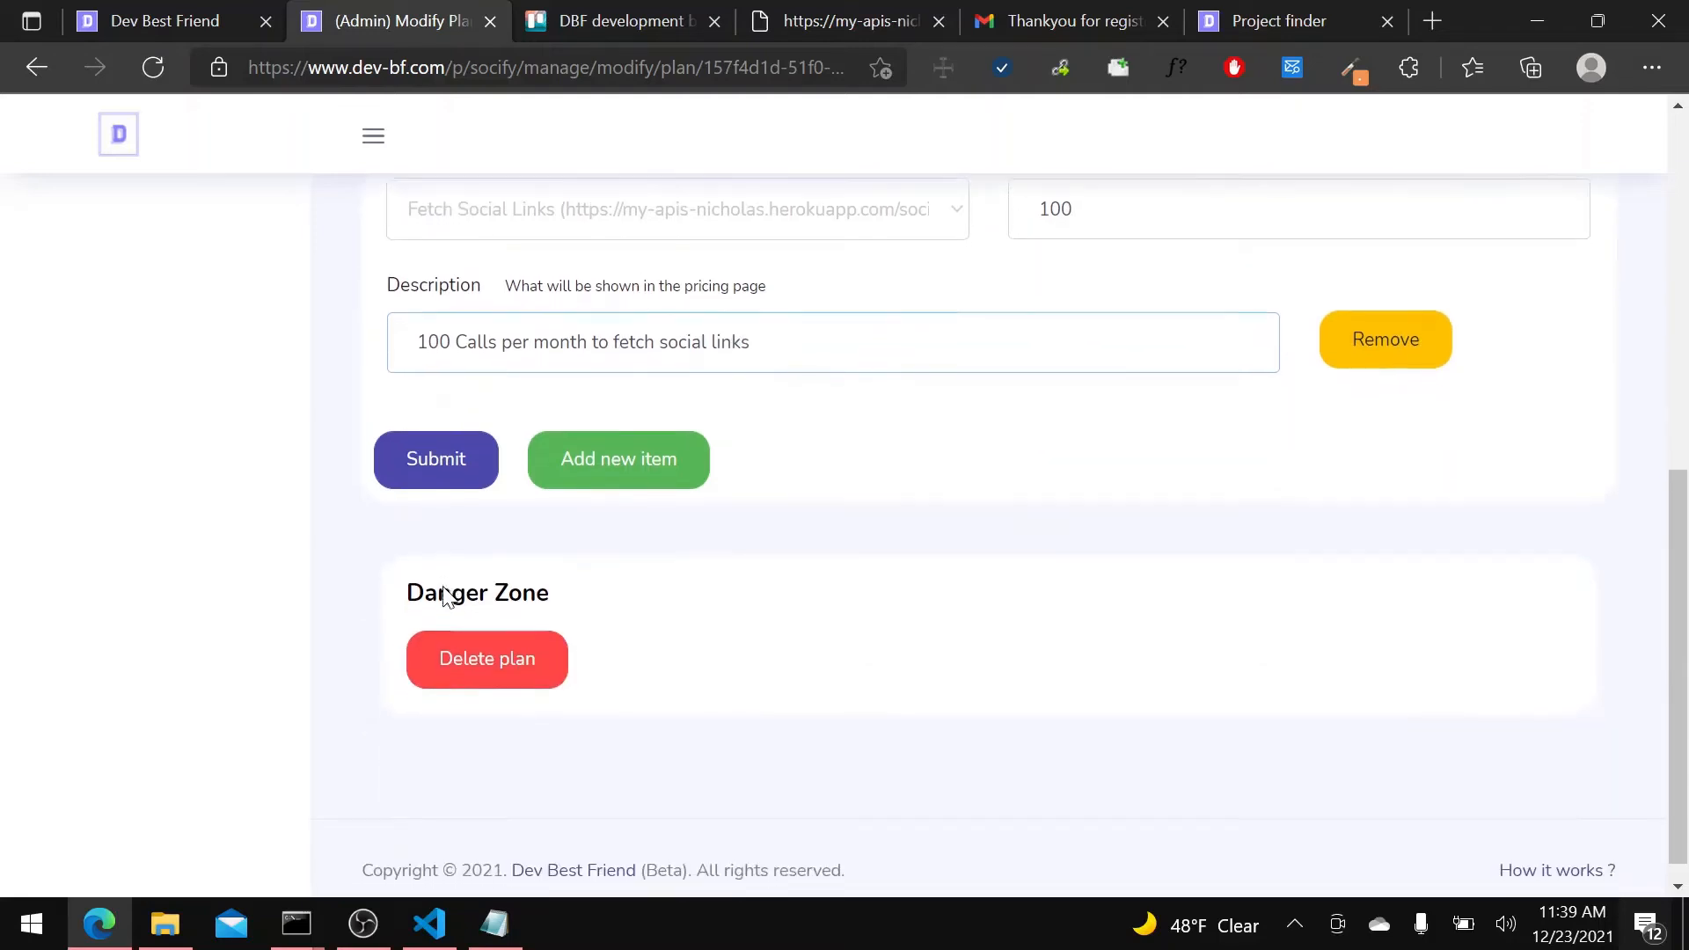
{"action": "left_click", "coordinate": [464, 472]}
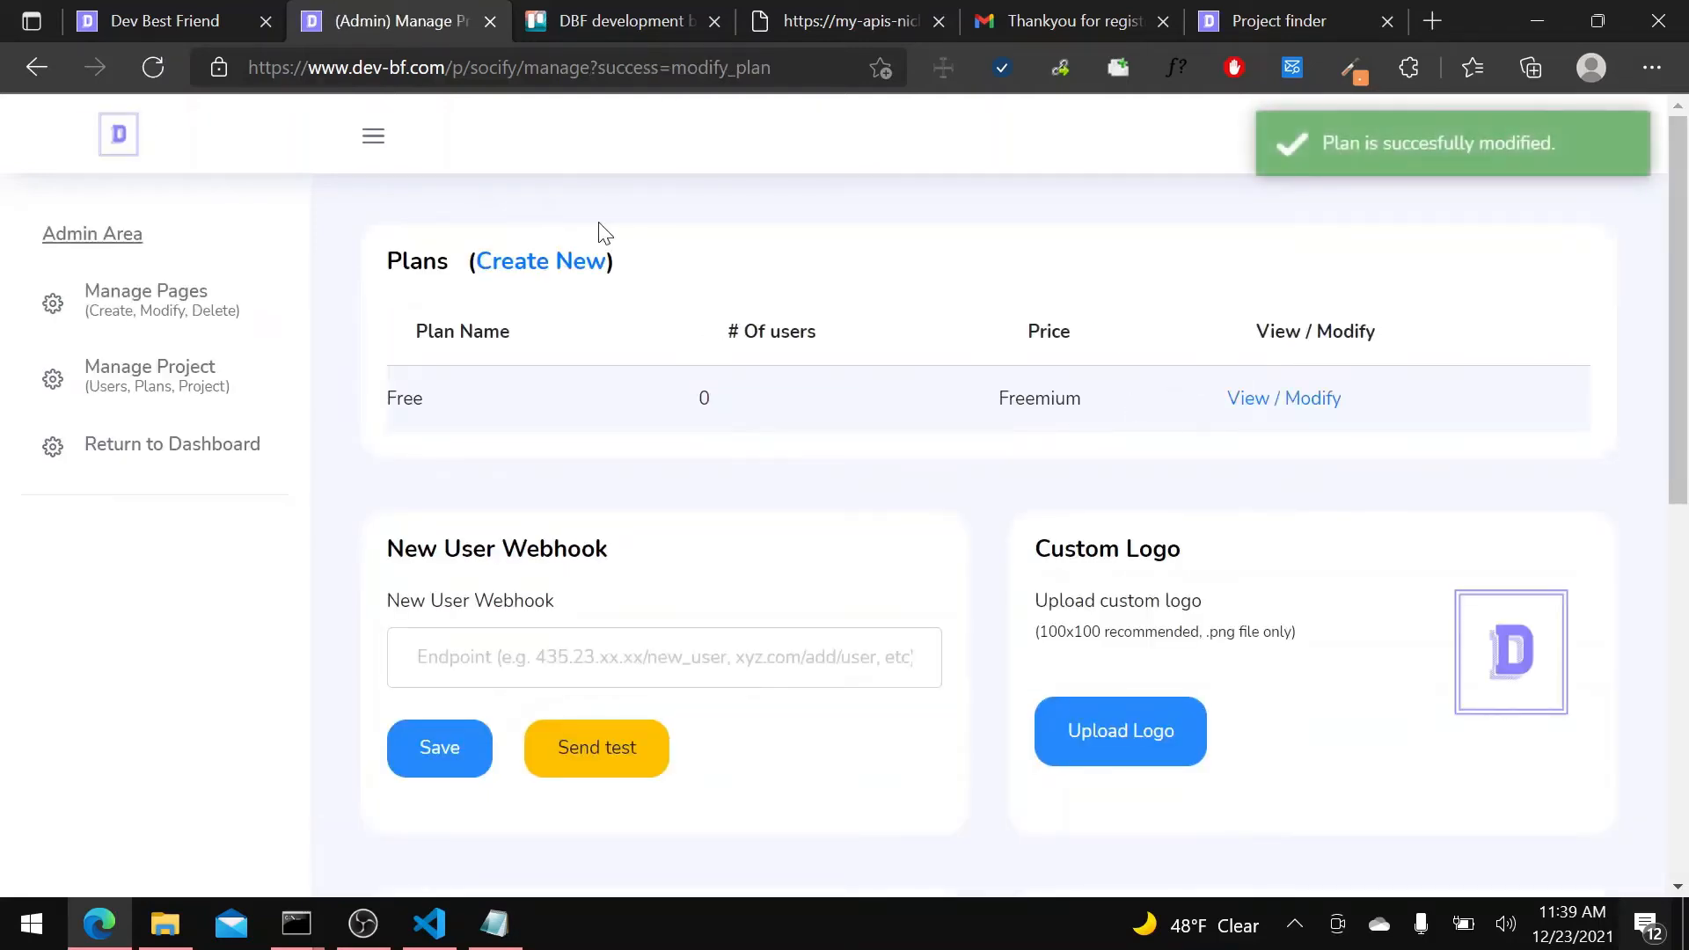
Start another new plan labelled "Pro" and set its price to 10 €.
{"action": "left_click", "coordinate": [573, 269]}
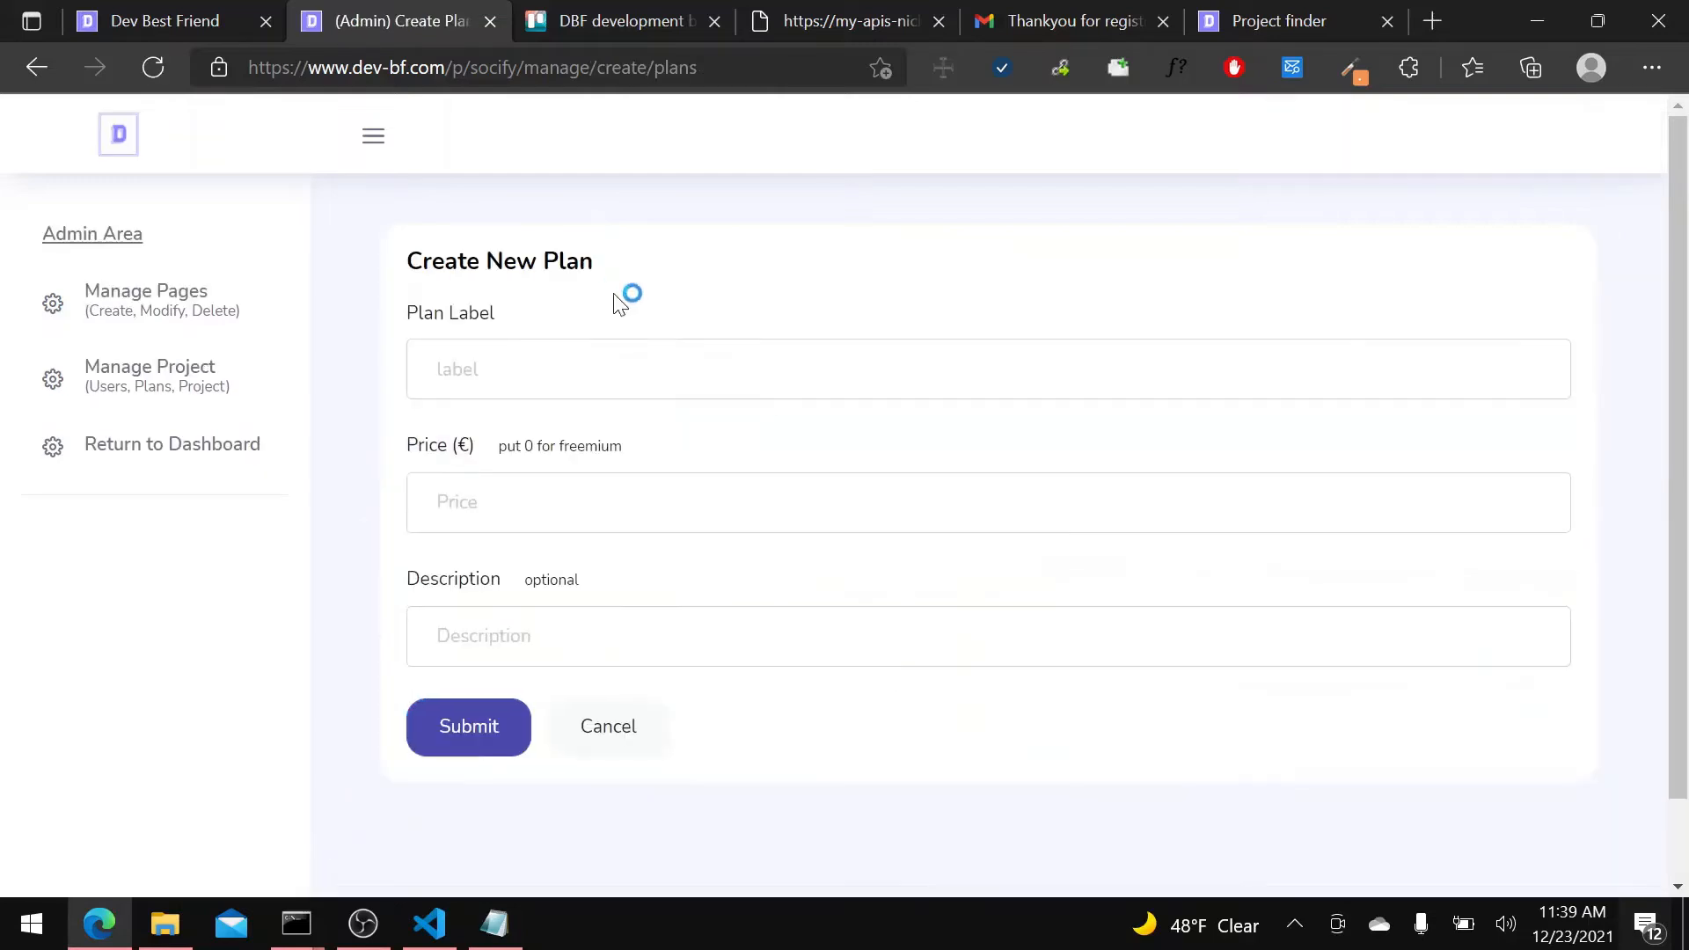
{"action": "left_click", "coordinate": [717, 362]}
{"action": "type", "text": "Pro"}
{"action": "left_click", "coordinate": [534, 491]}
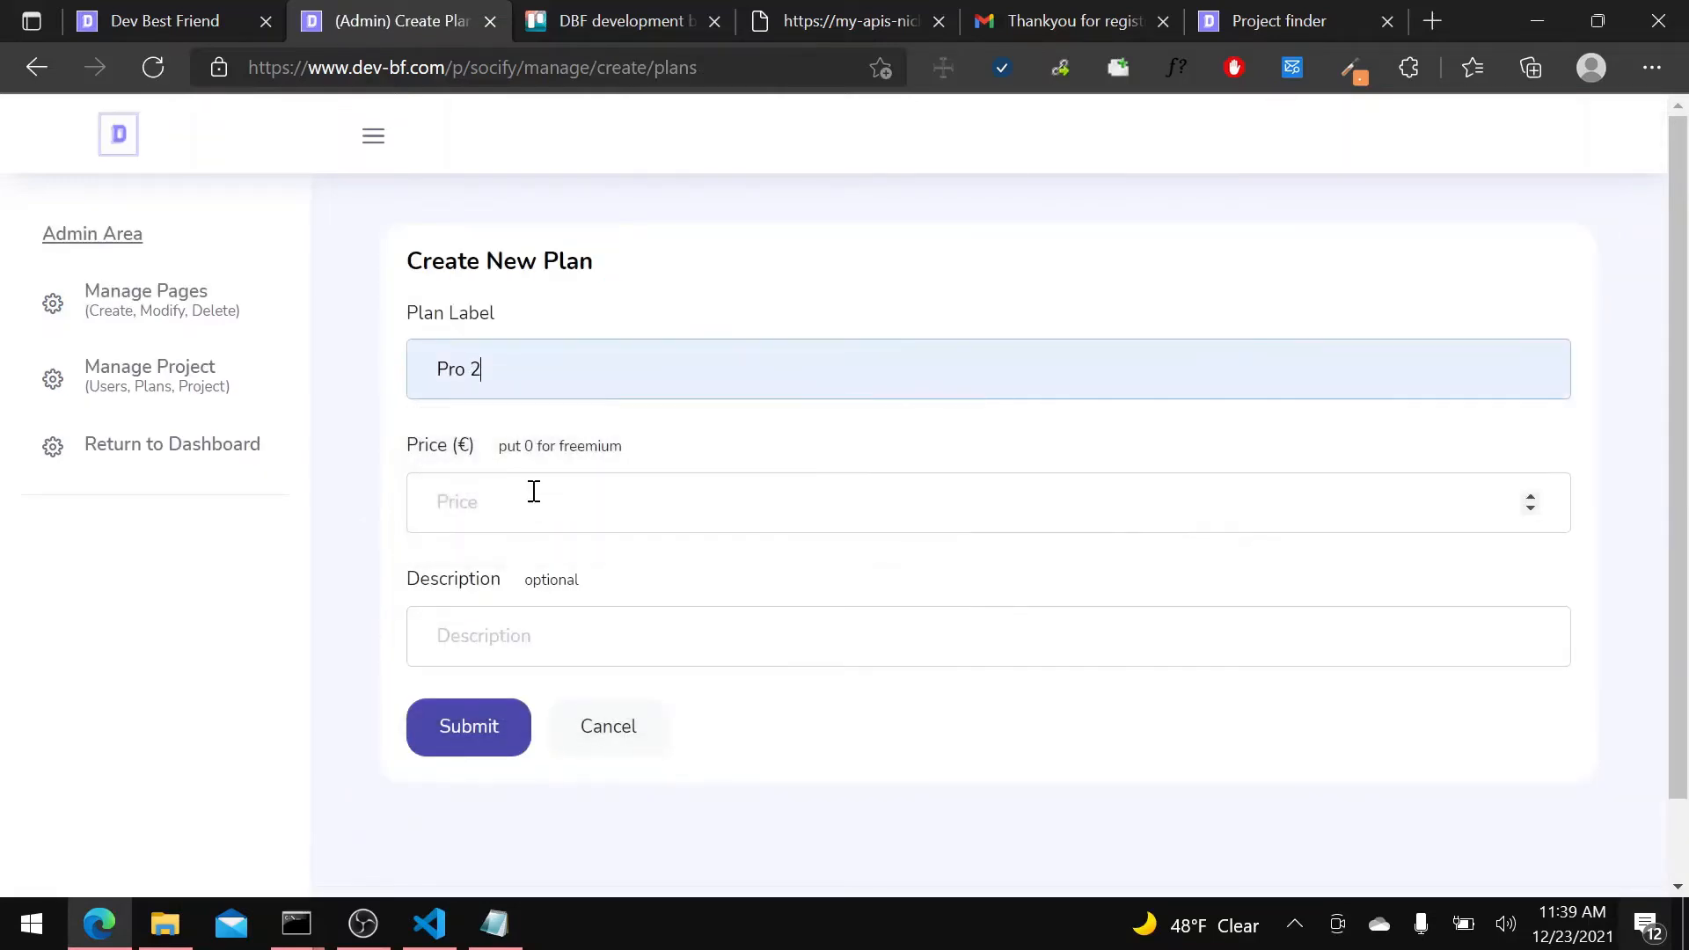
{"action": "key", "text": "BackSpace"}
{"action": "key", "text": "BackSpace"}
{"action": "left_click", "coordinate": [611, 409]}
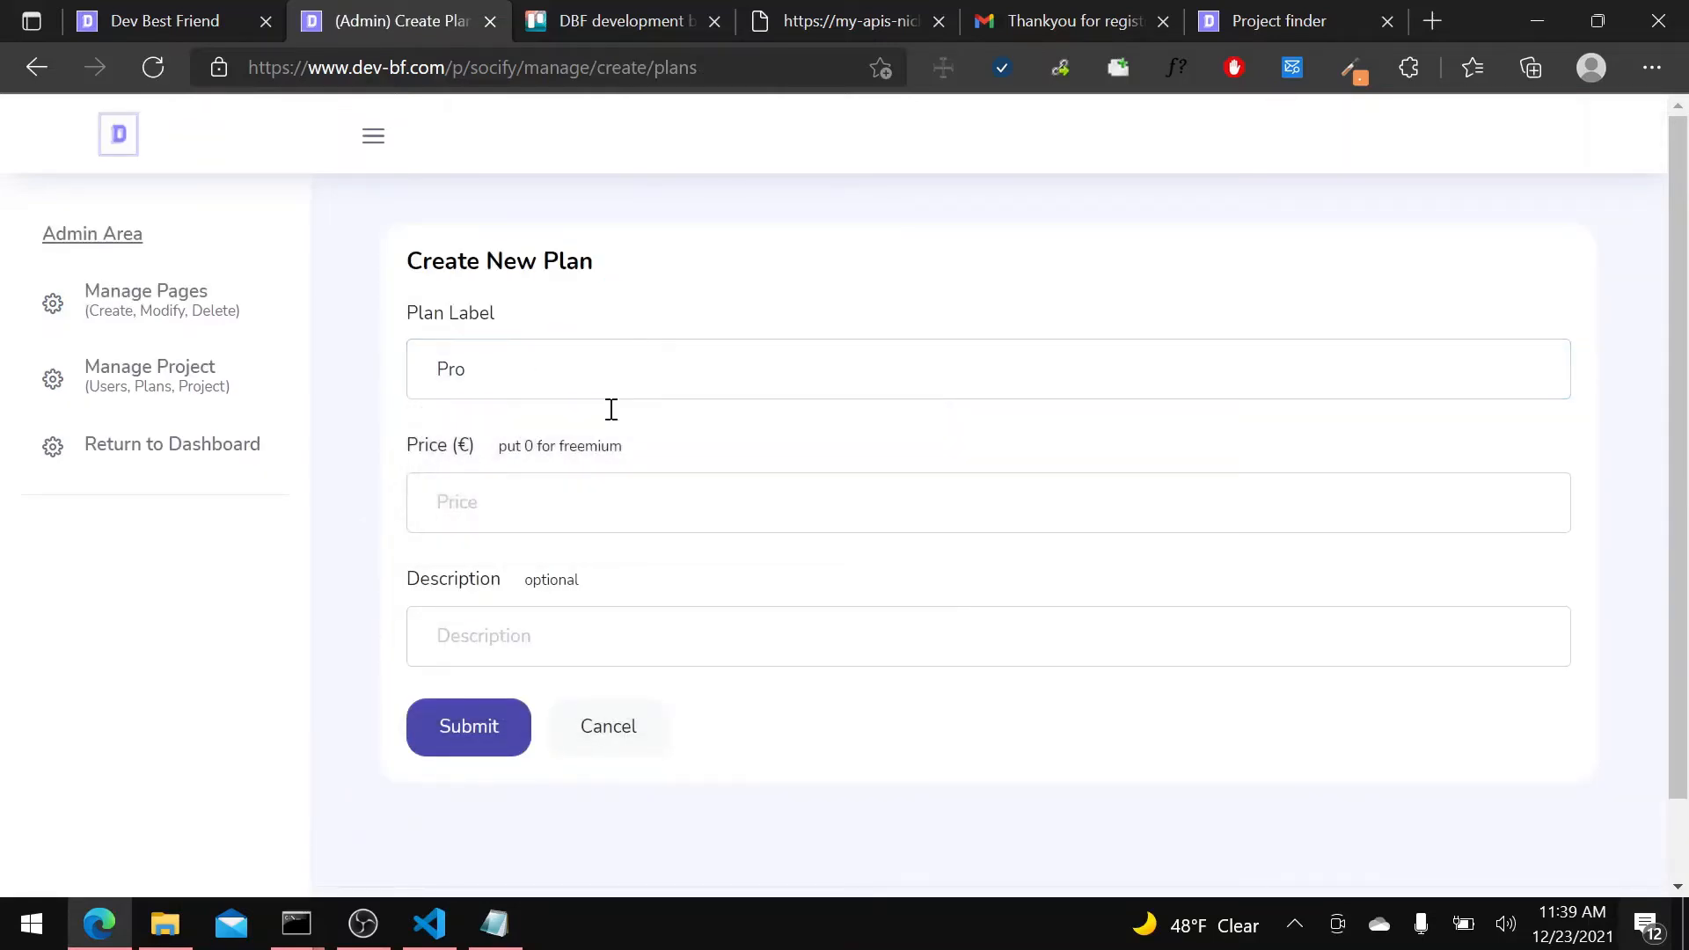
{"action": "left_click", "coordinate": [568, 516]}
{"action": "type", "text": "10"}
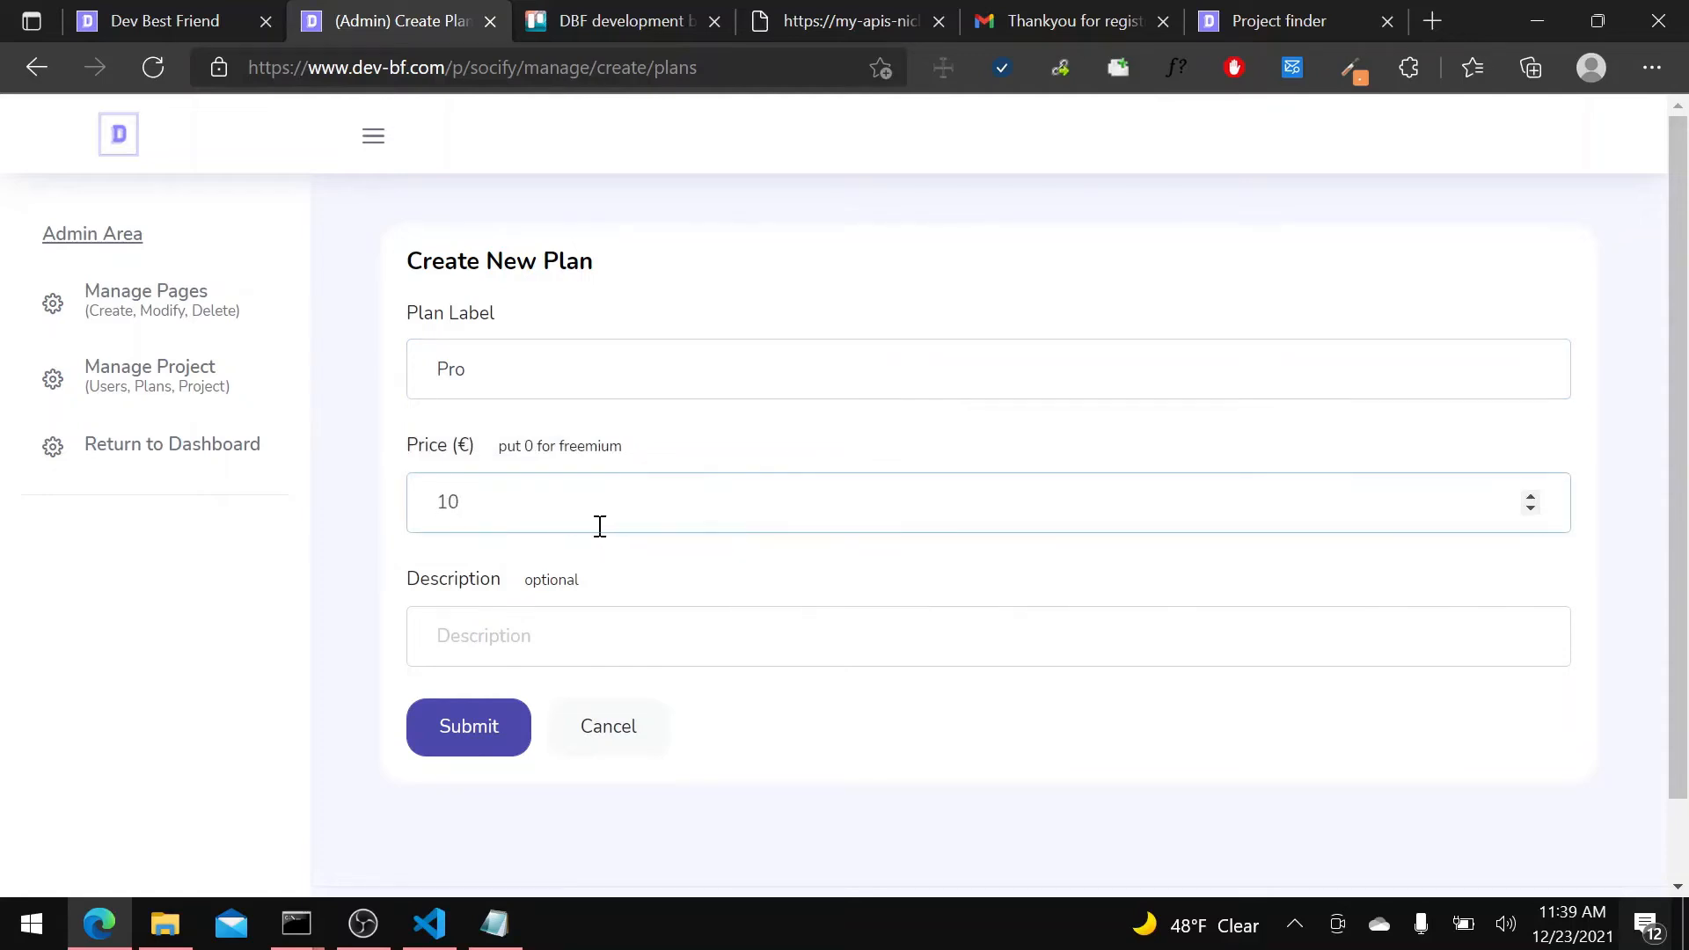
Describe the Pro plan as "For scaler" and submit it.
{"action": "left_click", "coordinate": [551, 648]}
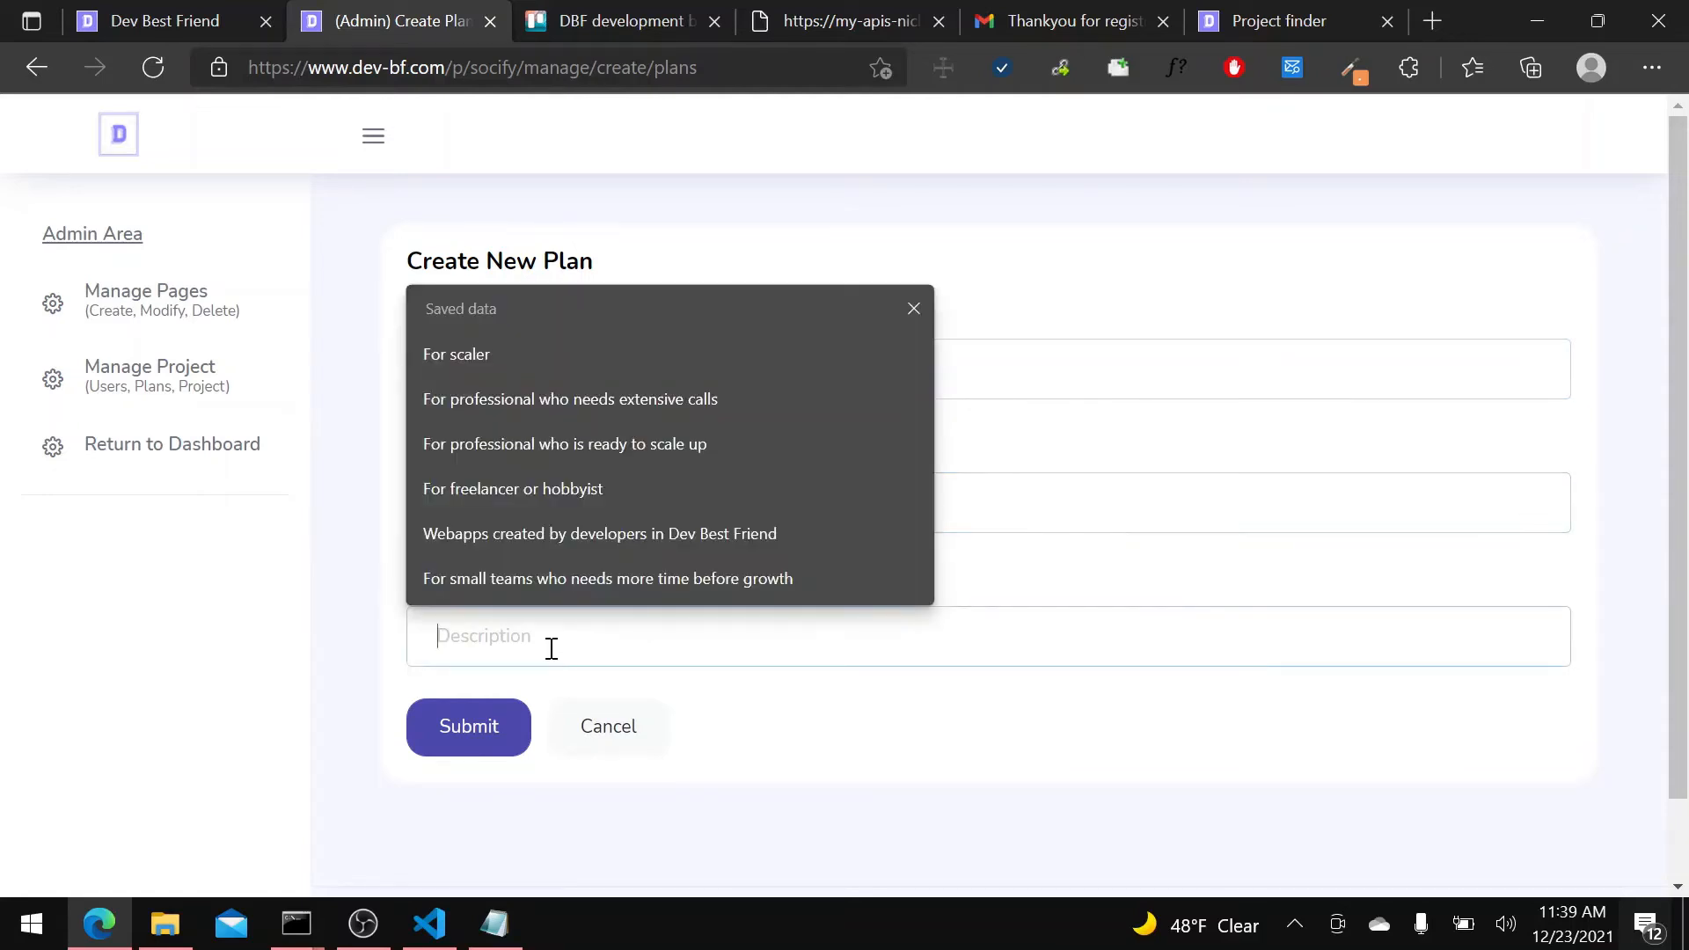
{"action": "left_click", "coordinate": [589, 356]}
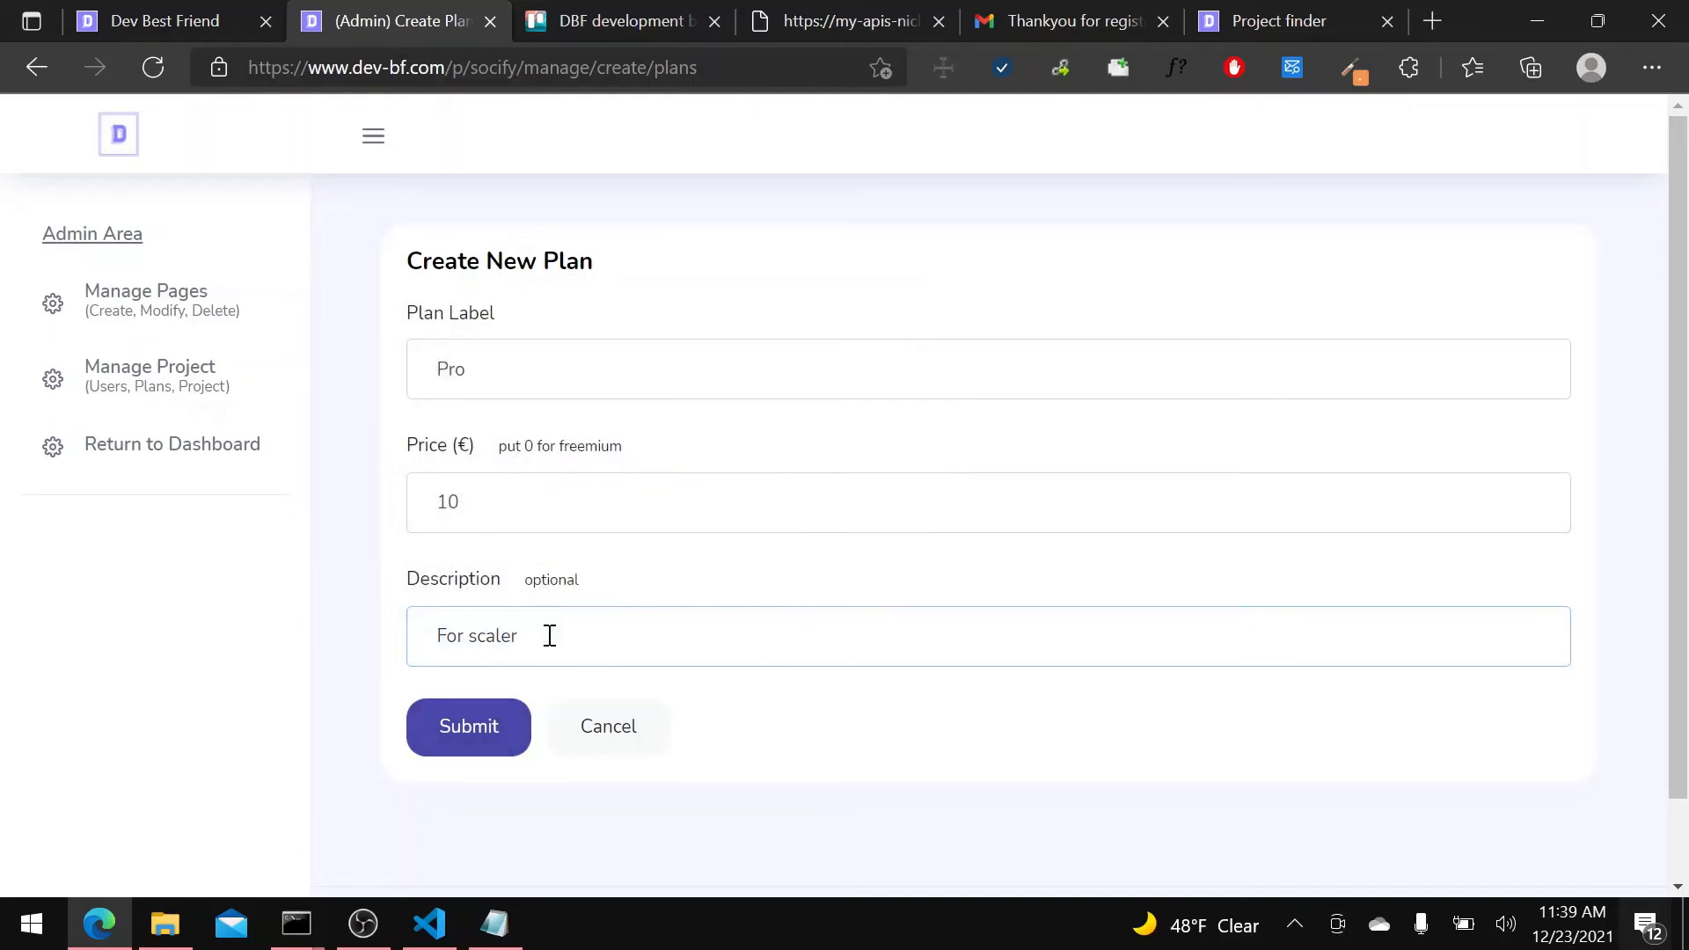
{"action": "left_click", "coordinate": [490, 729]}
Set the Pro plan's monthly limit for the Fetch Social Links API to 500.
{"action": "scroll", "coordinate": [678, 604], "scroll_direction": "down", "scroll_amount": 5}
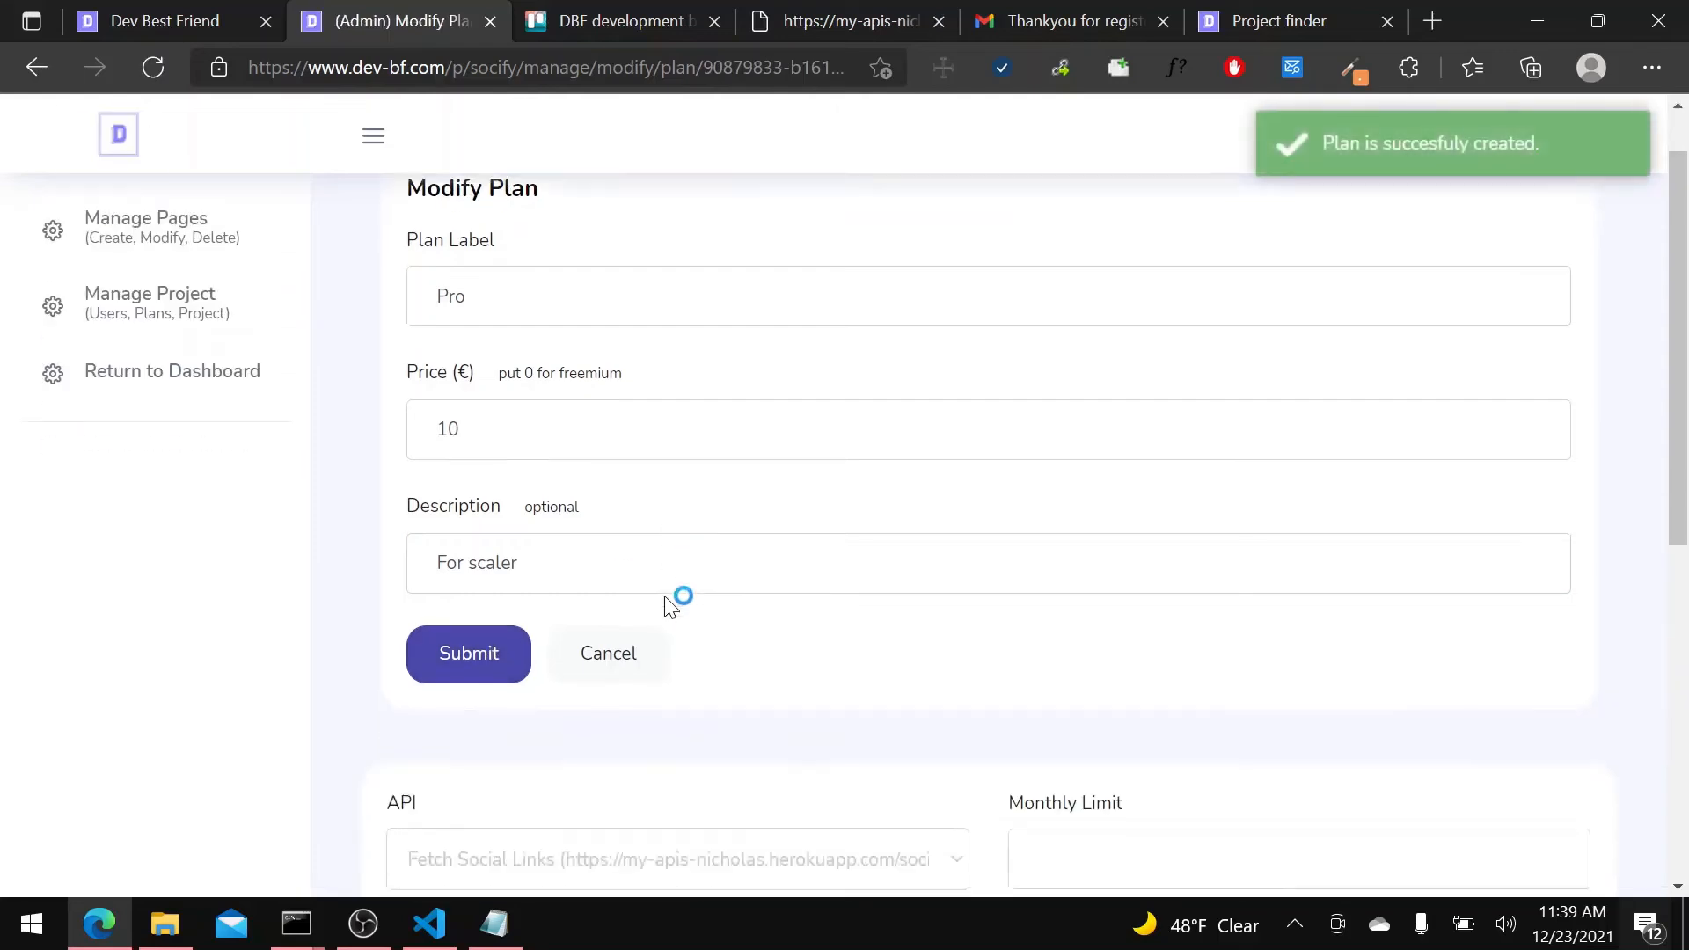
{"action": "left_click", "coordinate": [1159, 461]}
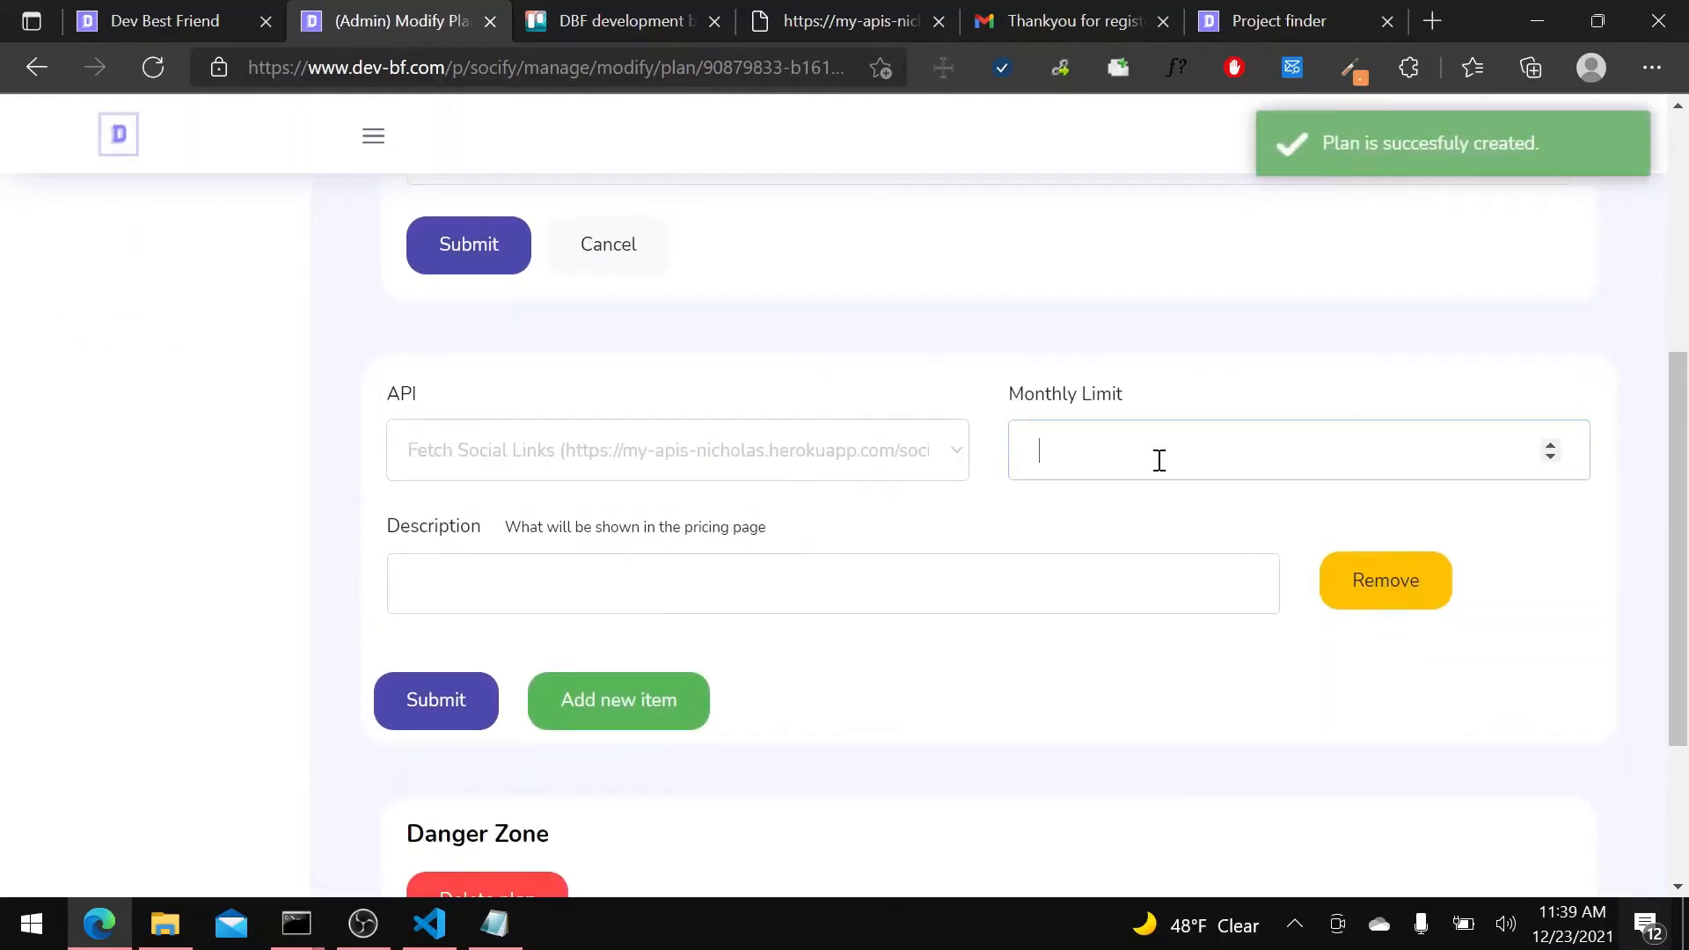
{"action": "type", "text": "500"}
Describe the Pro plan's API item as "500 Calls per month to fetch social link" and submit the plan's API limits.
{"action": "left_click", "coordinate": [917, 585]}
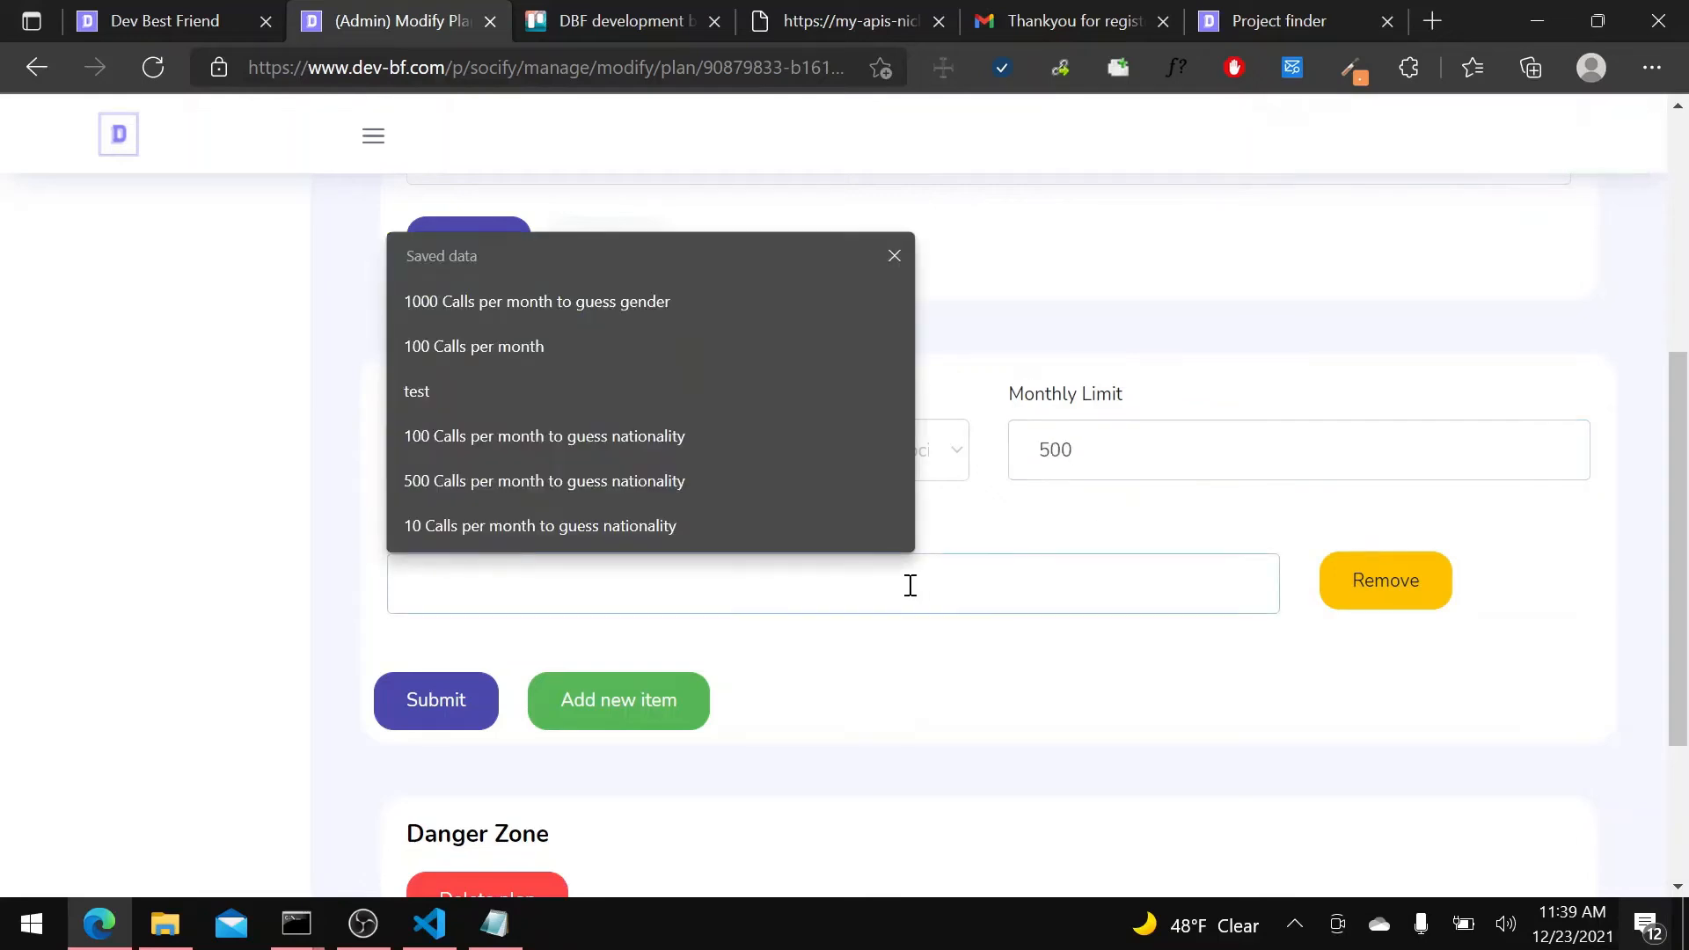
{"action": "left_click", "coordinate": [784, 480]}
{"action": "left_click", "coordinate": [613, 582]}
{"action": "key", "text": "shift+End"}
{"action": "key", "text": "BackSpace"}
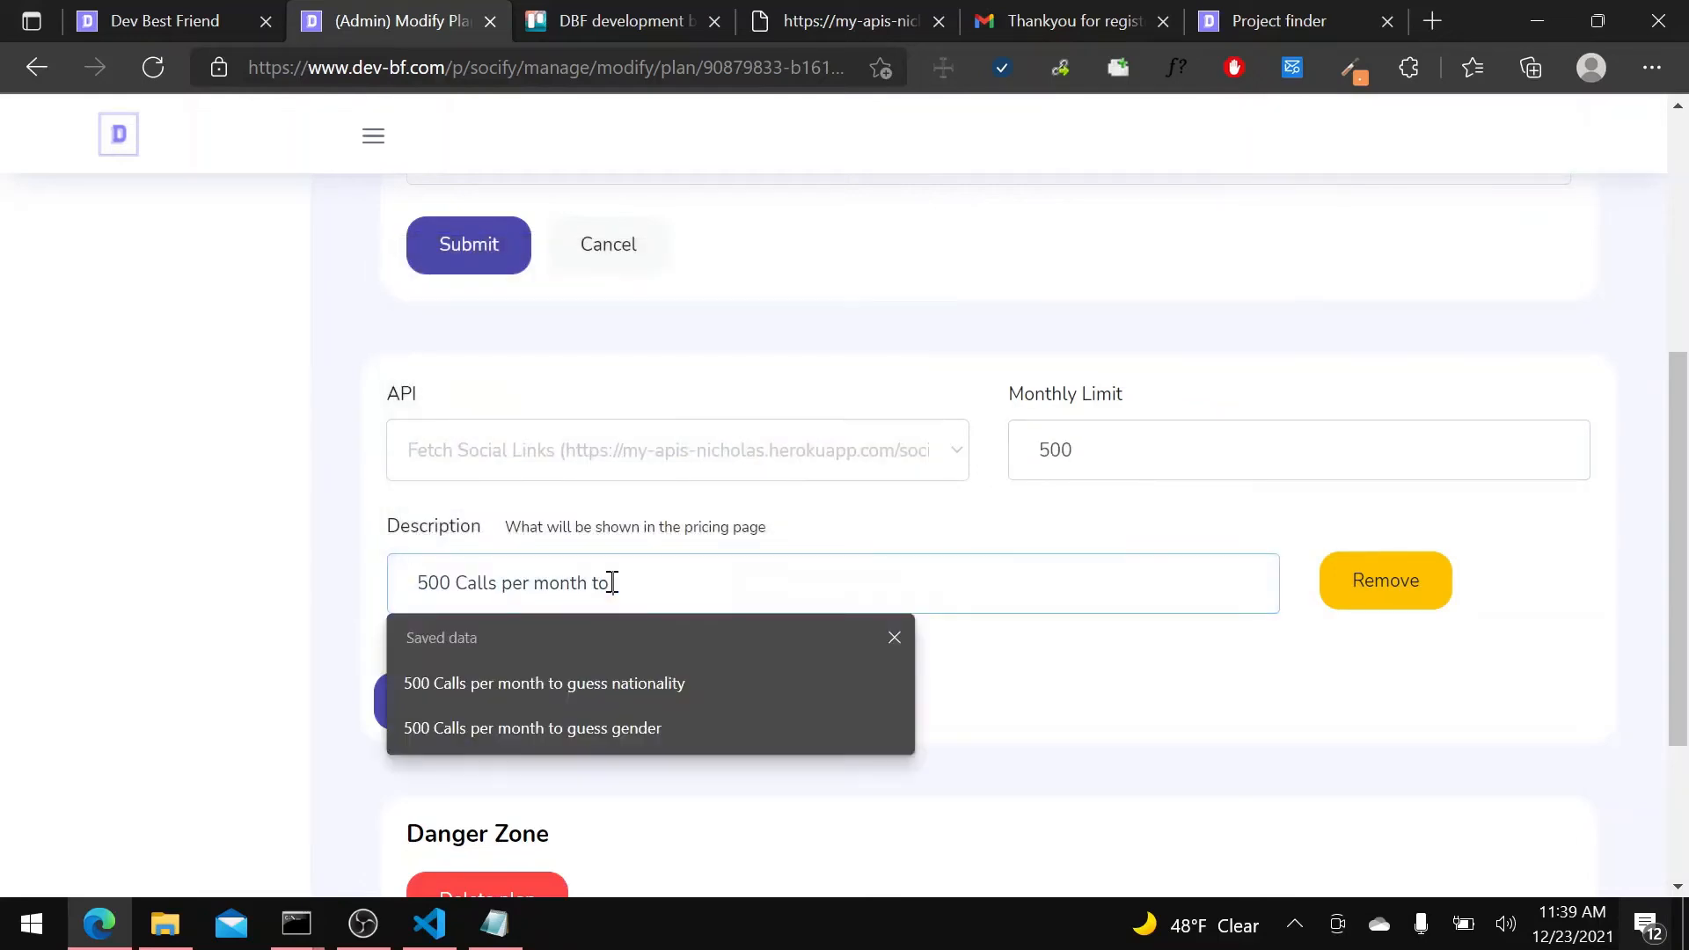
{"action": "type", "text": "fetch social l"}
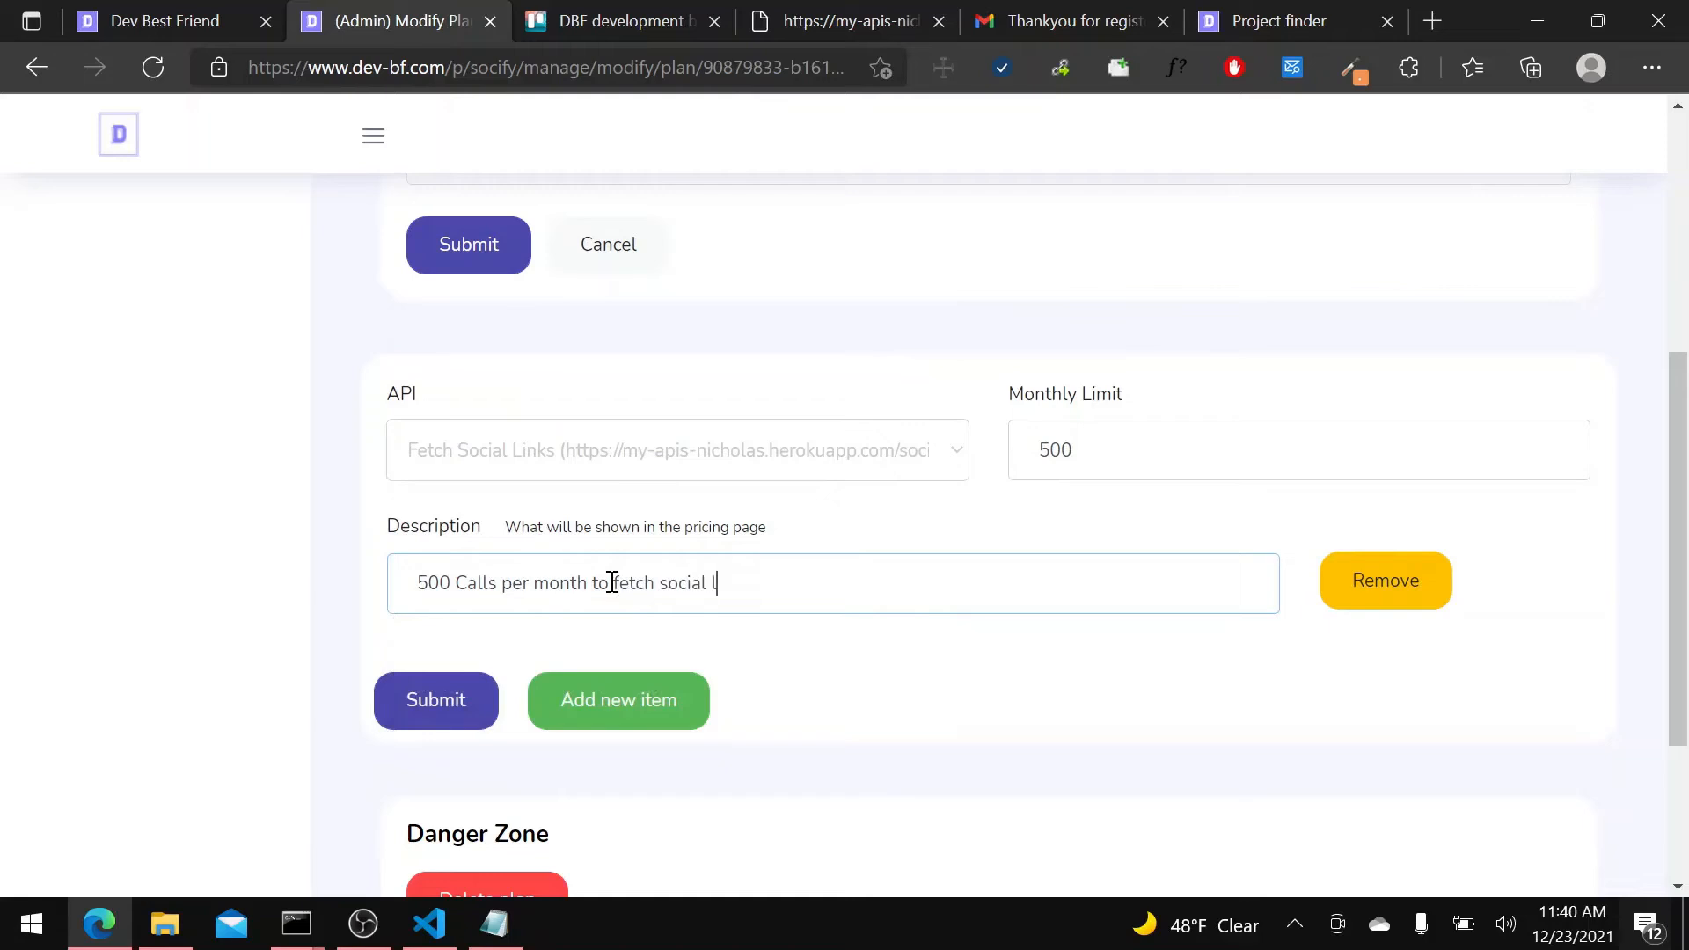
{"action": "type", "text": "inks"}
{"action": "scroll", "coordinate": [528, 642], "scroll_direction": "down", "scroll_amount": 3}
{"action": "left_click", "coordinate": [441, 459]}
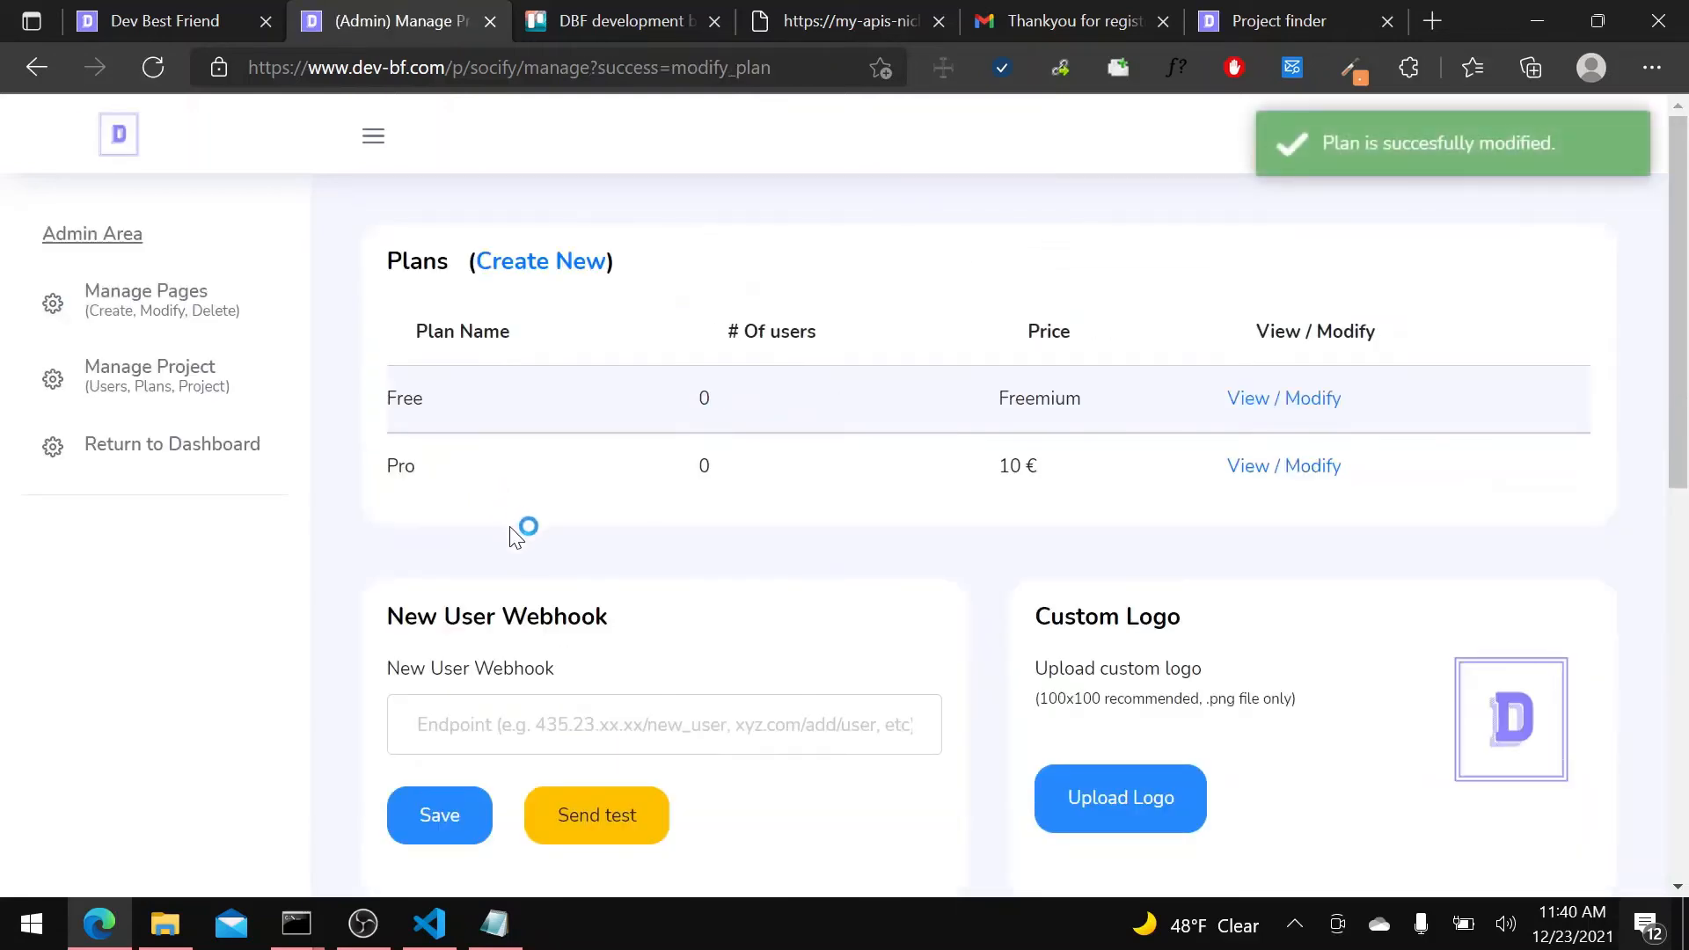
Start a third new plan labelled "Premium" with a price of 25 €.
{"action": "left_click", "coordinate": [566, 265]}
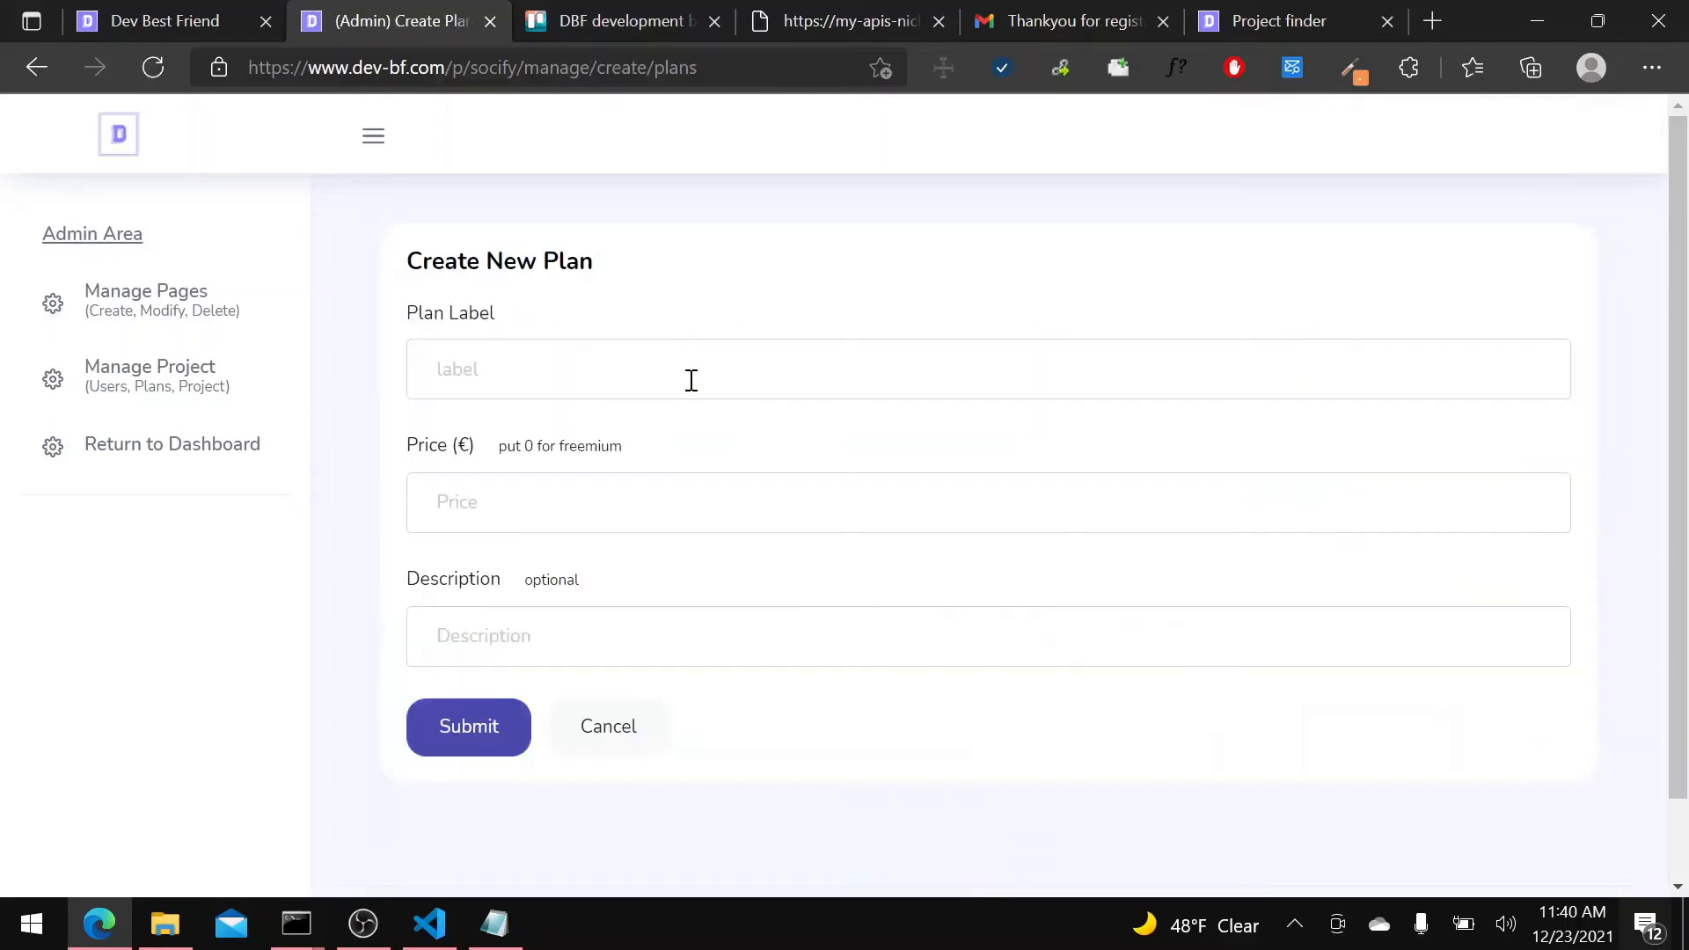
{"action": "left_click", "coordinate": [705, 367]}
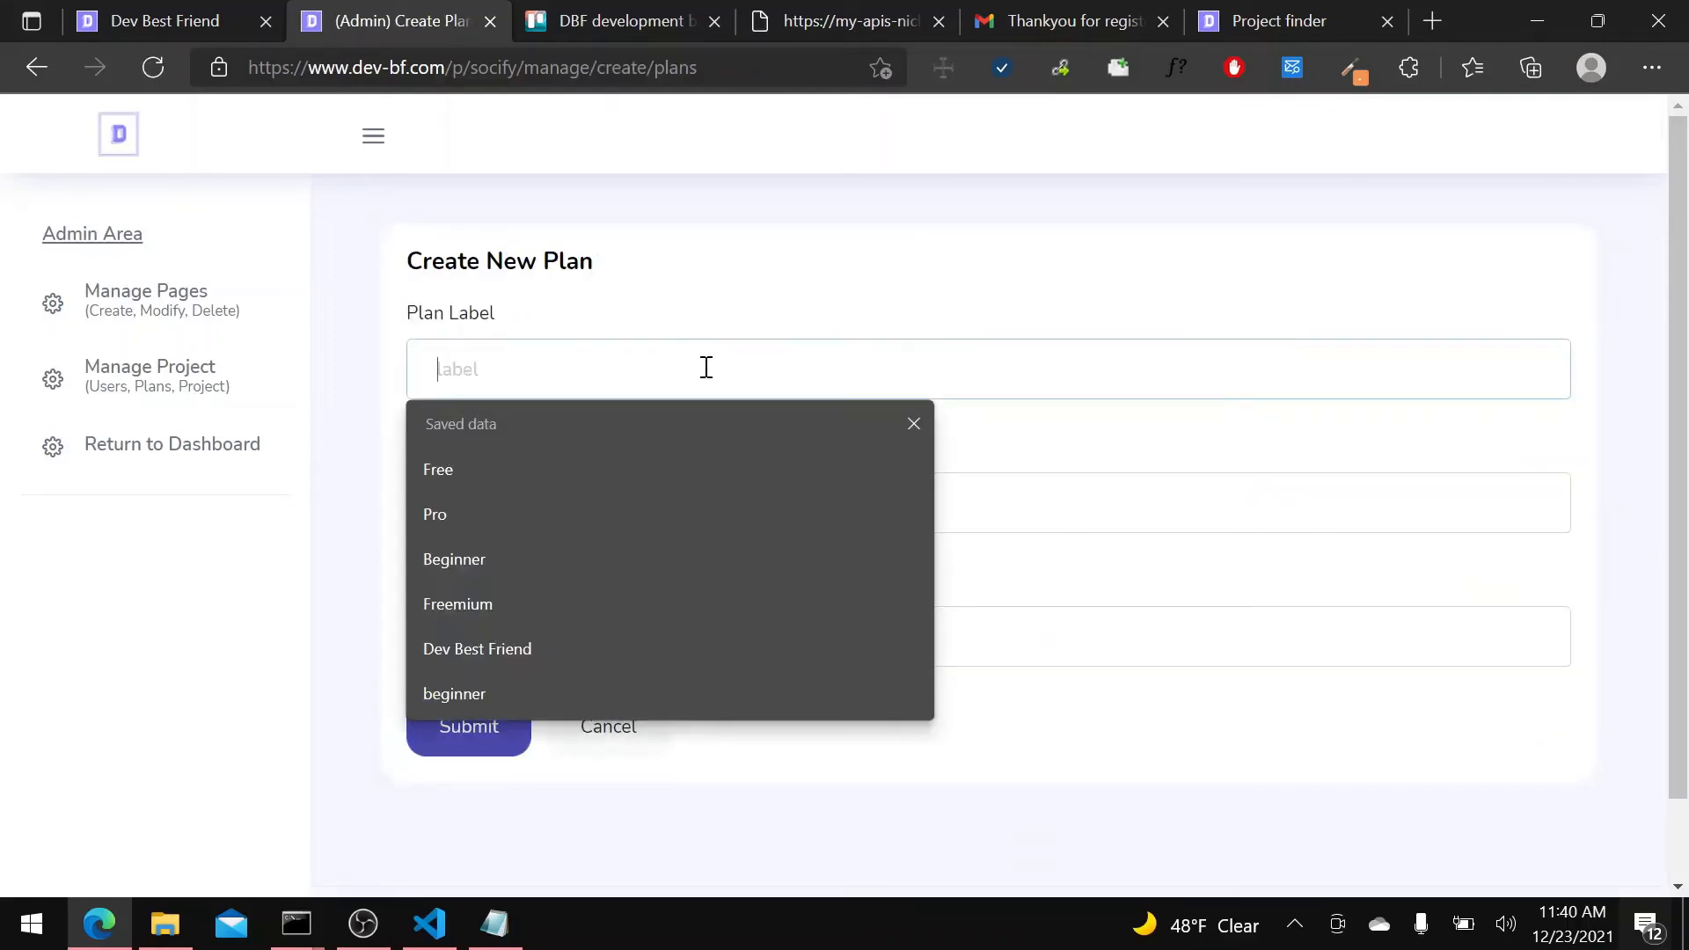
{"action": "type", "text": "Premium"}
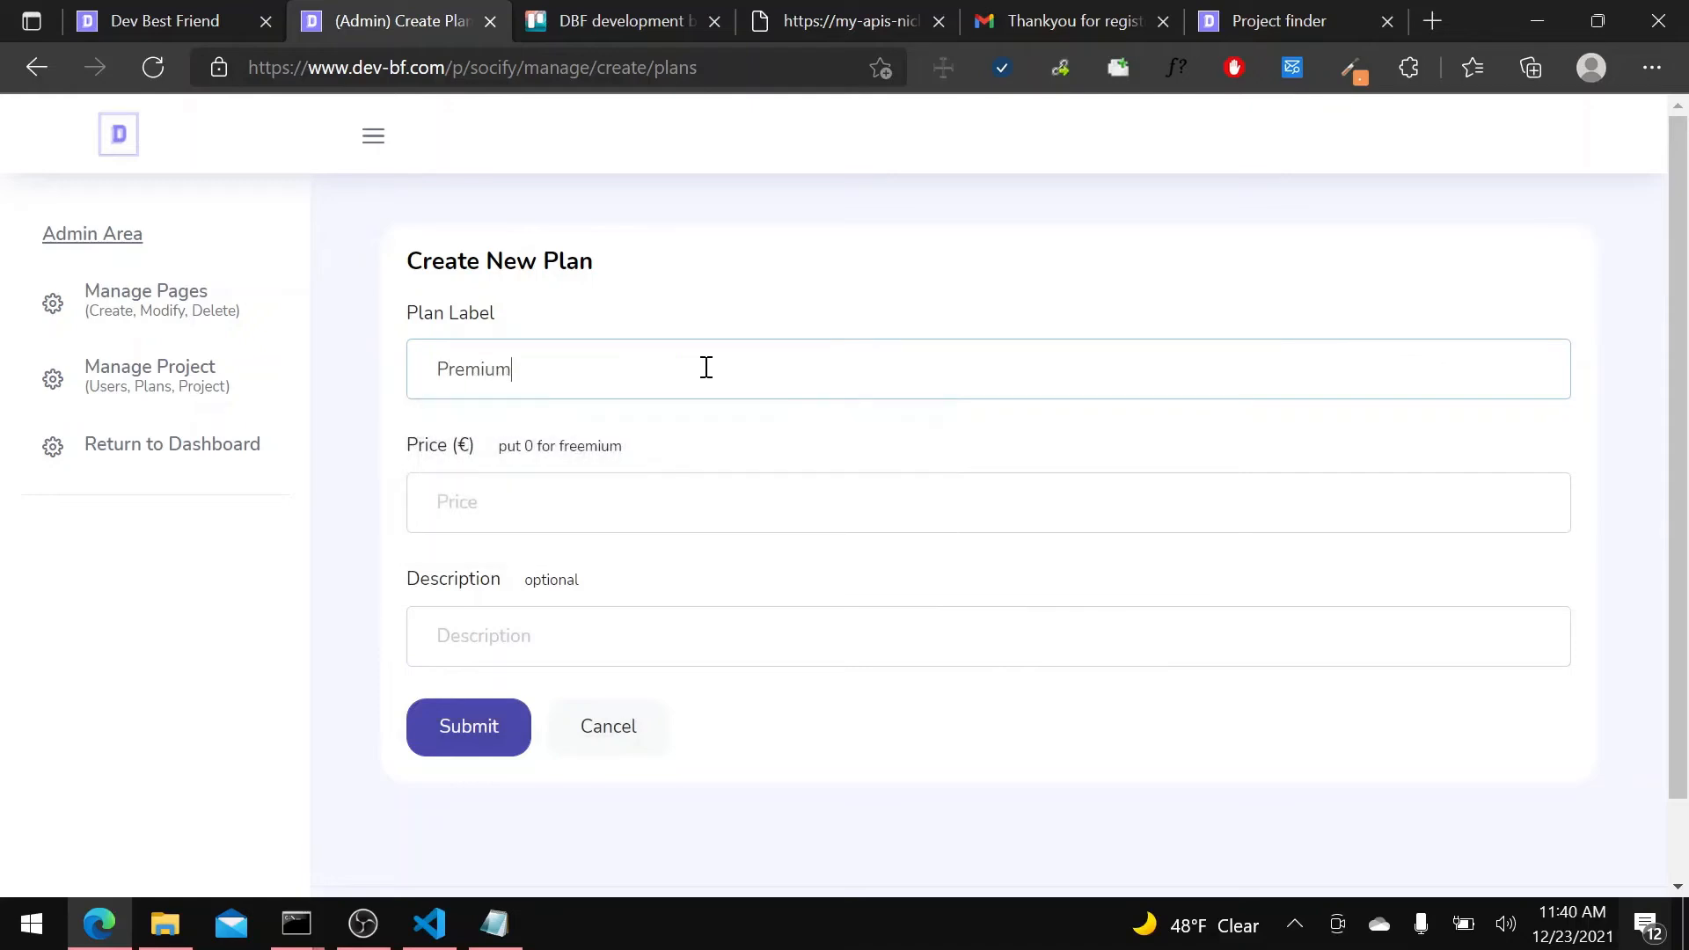
{"action": "left_click", "coordinate": [632, 502]}
{"action": "type", "text": "29"}
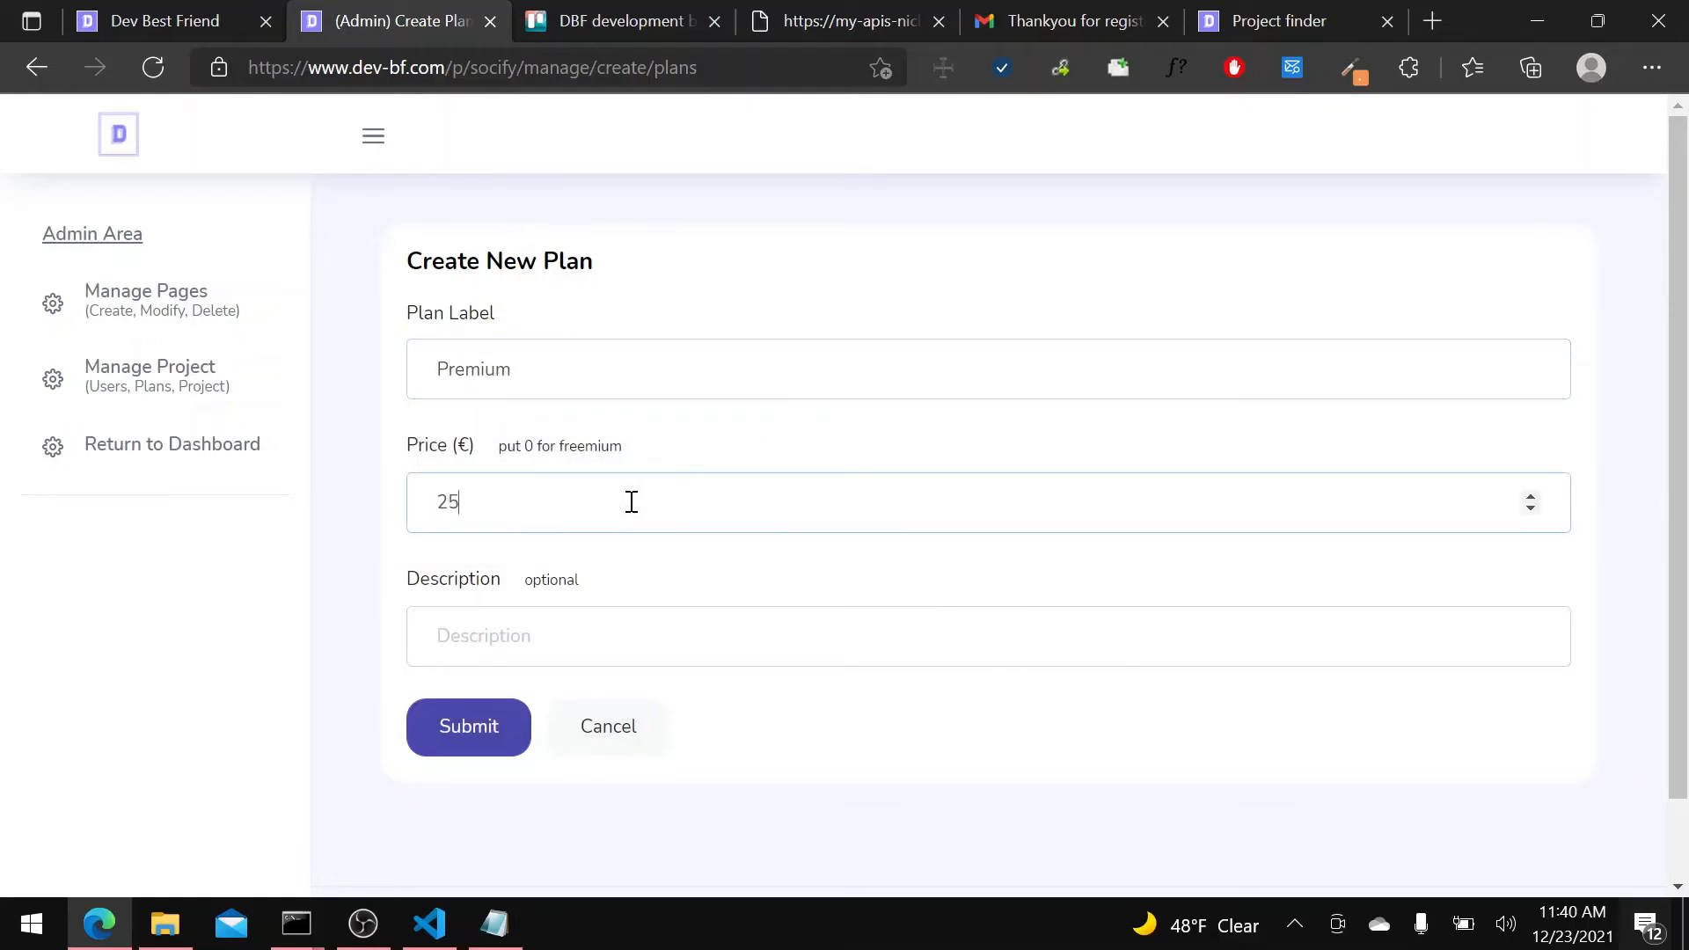
Describe the Premium plan as "For big enterprise" and submit it.
{"action": "left_click", "coordinate": [584, 639]}
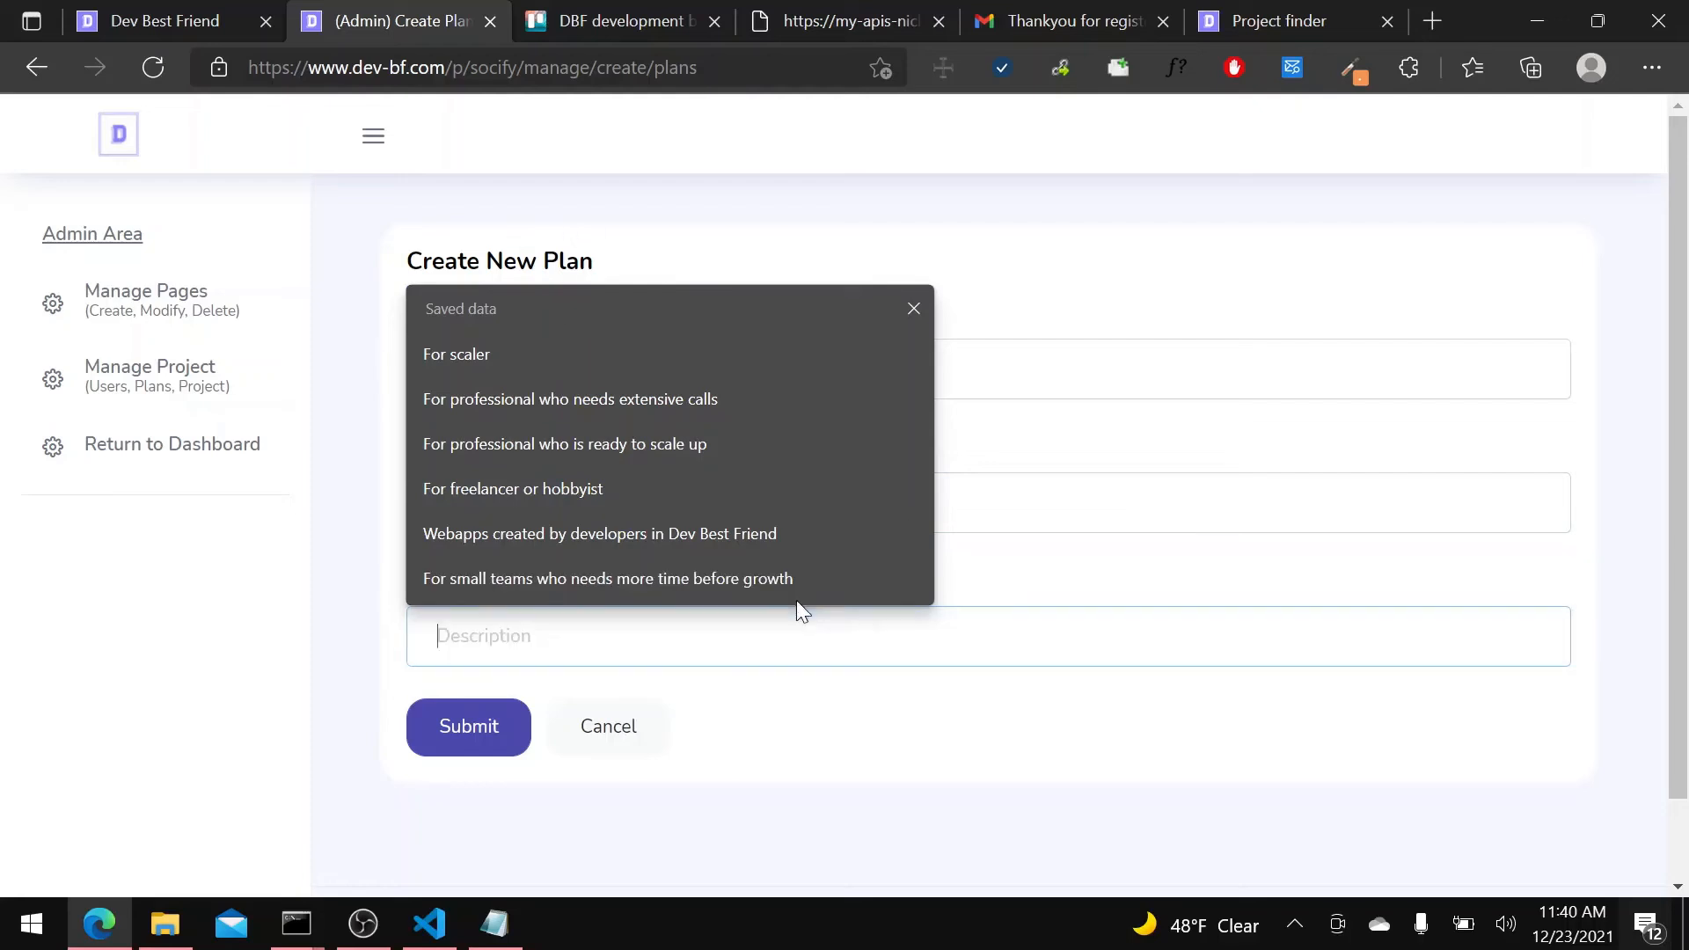
{"action": "type", "text": "For "}
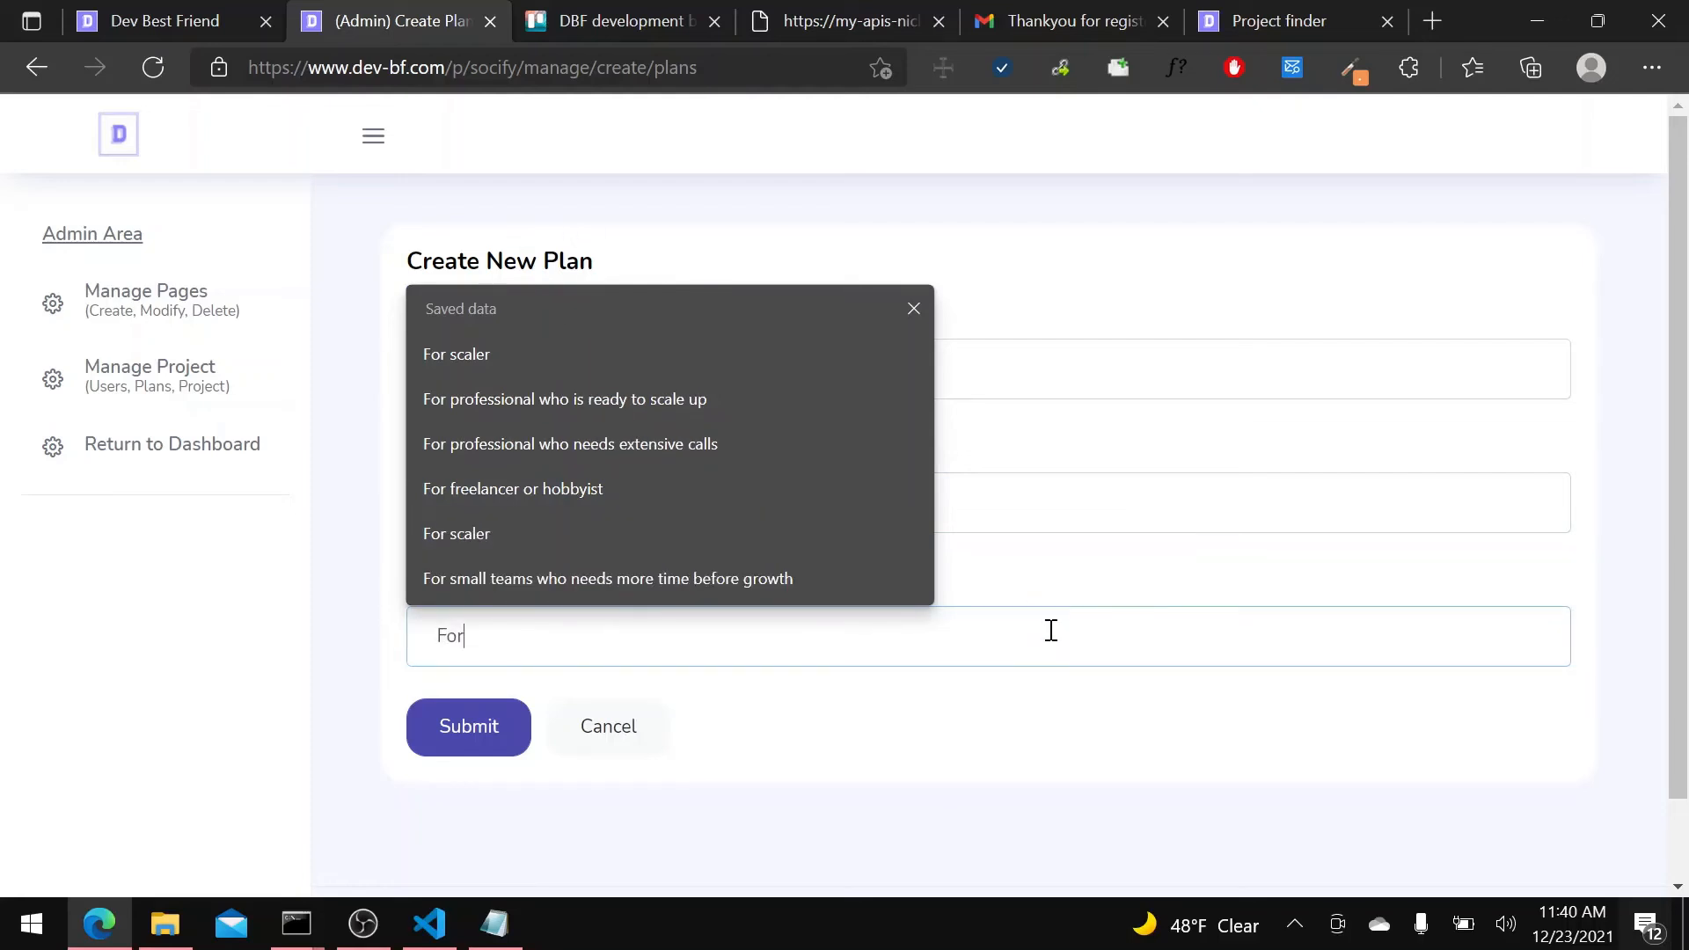
{"action": "type", "text": "big "}
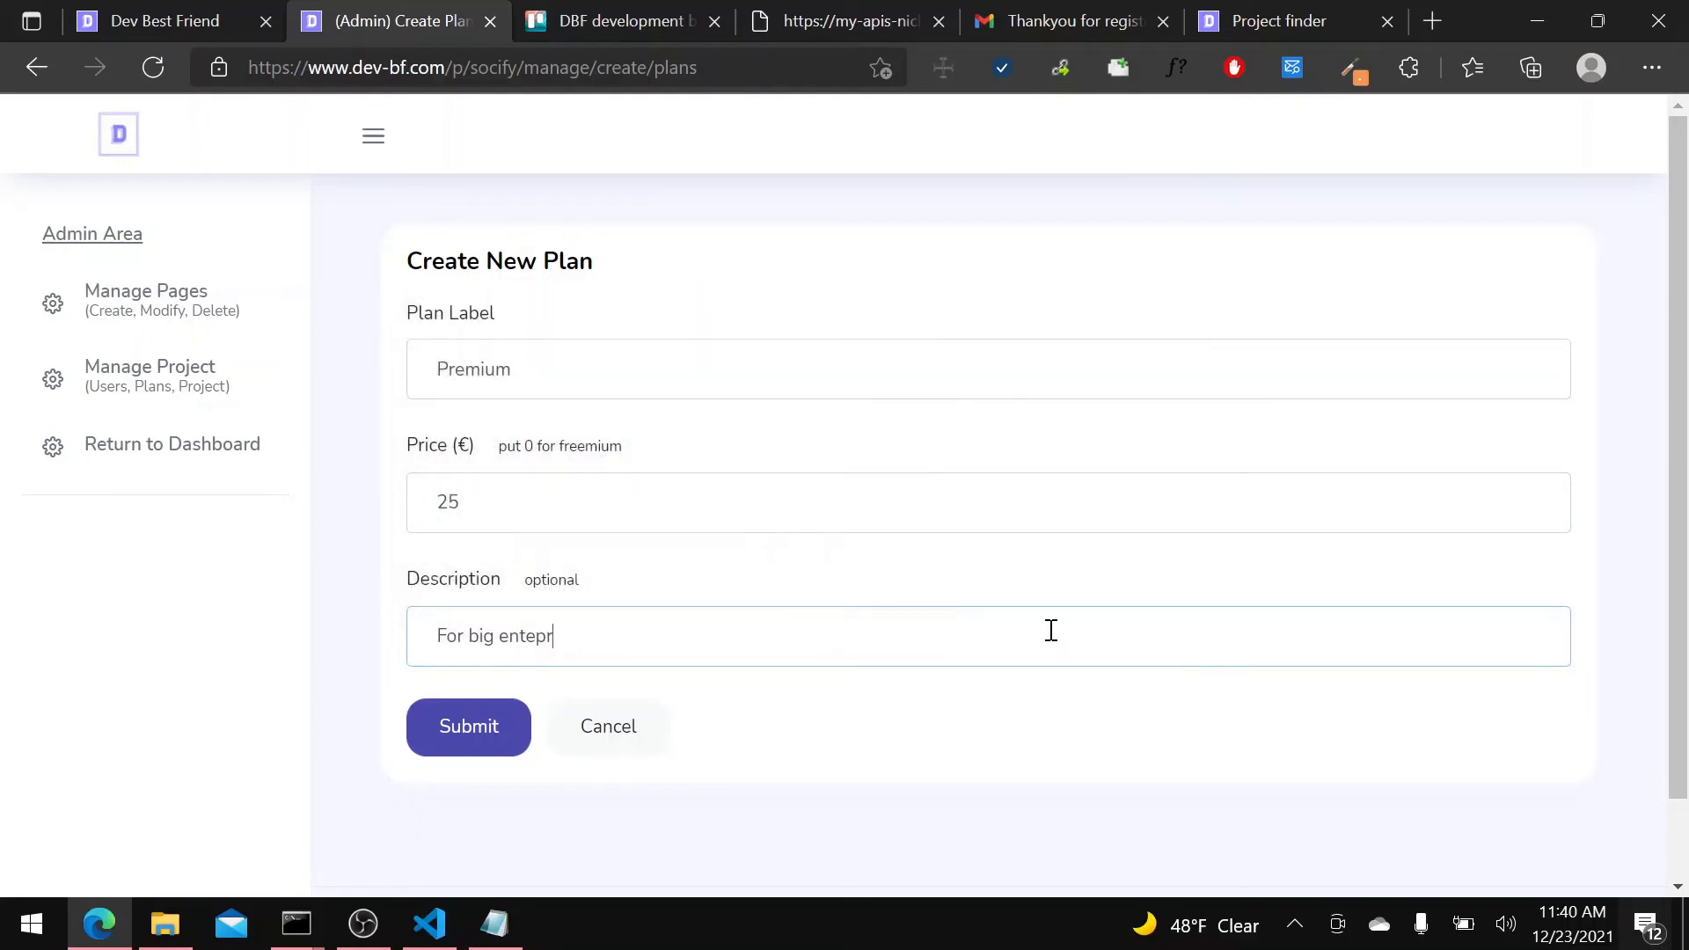
{"action": "type", "text": "enterprise"}
{"action": "left_click", "coordinate": [502, 751]}
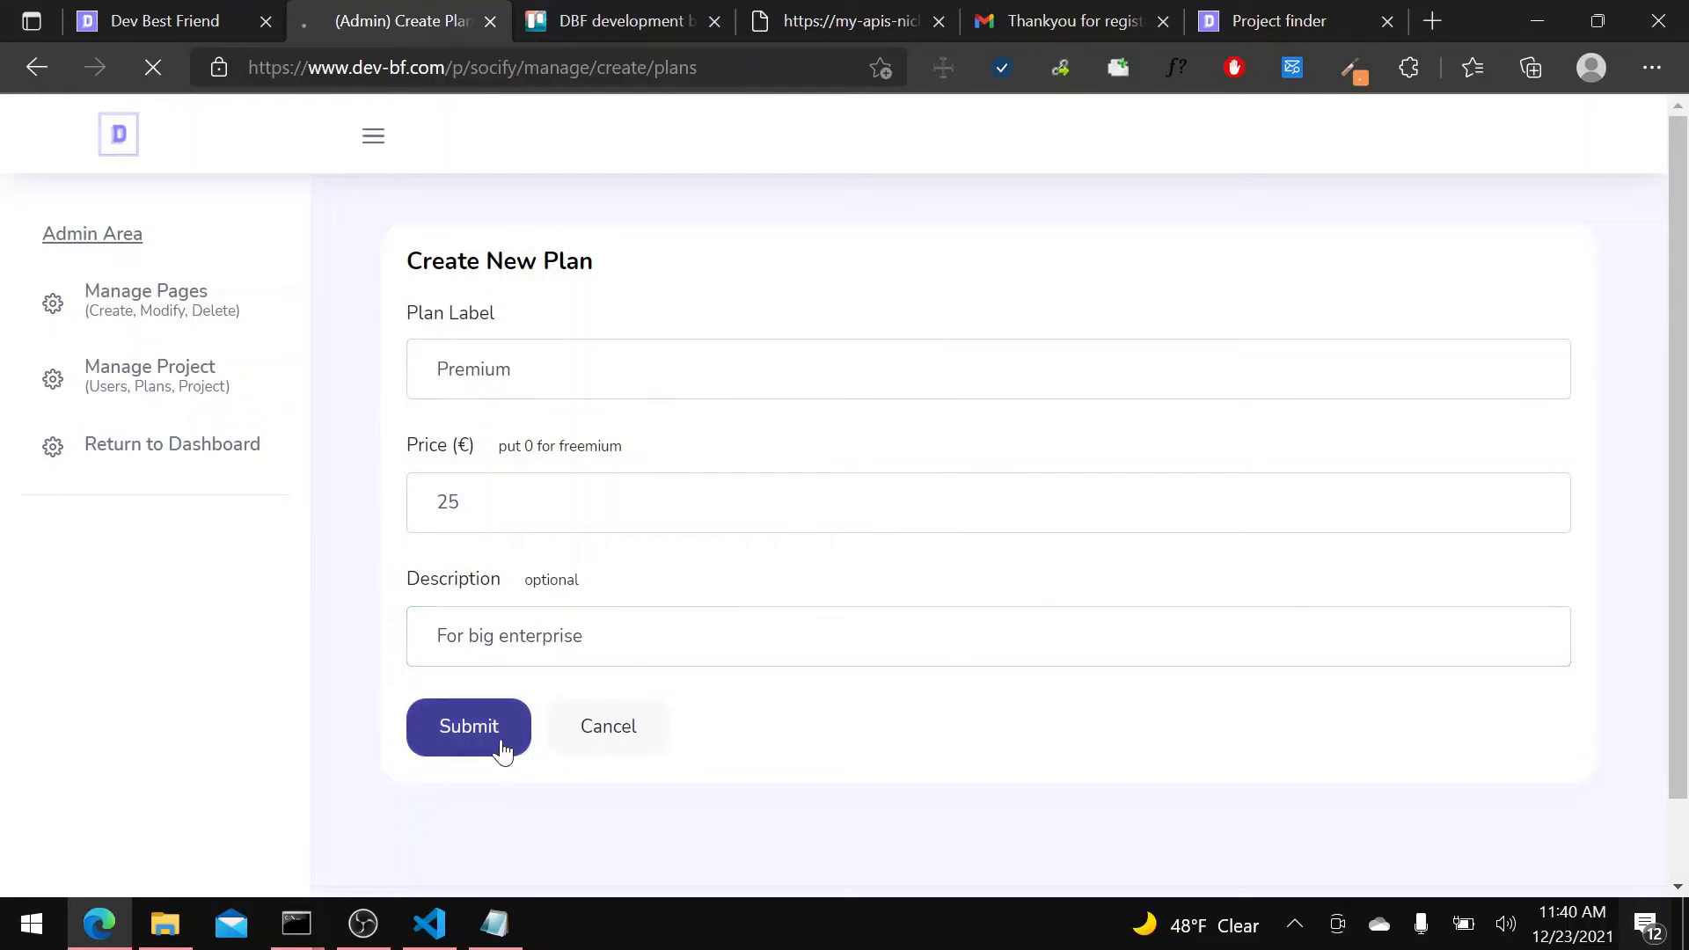
Set the Premium plan's monthly limit for the Fetch Social Links API to 1000.
{"action": "scroll", "coordinate": [563, 562], "scroll_direction": "down", "scroll_amount": 5}
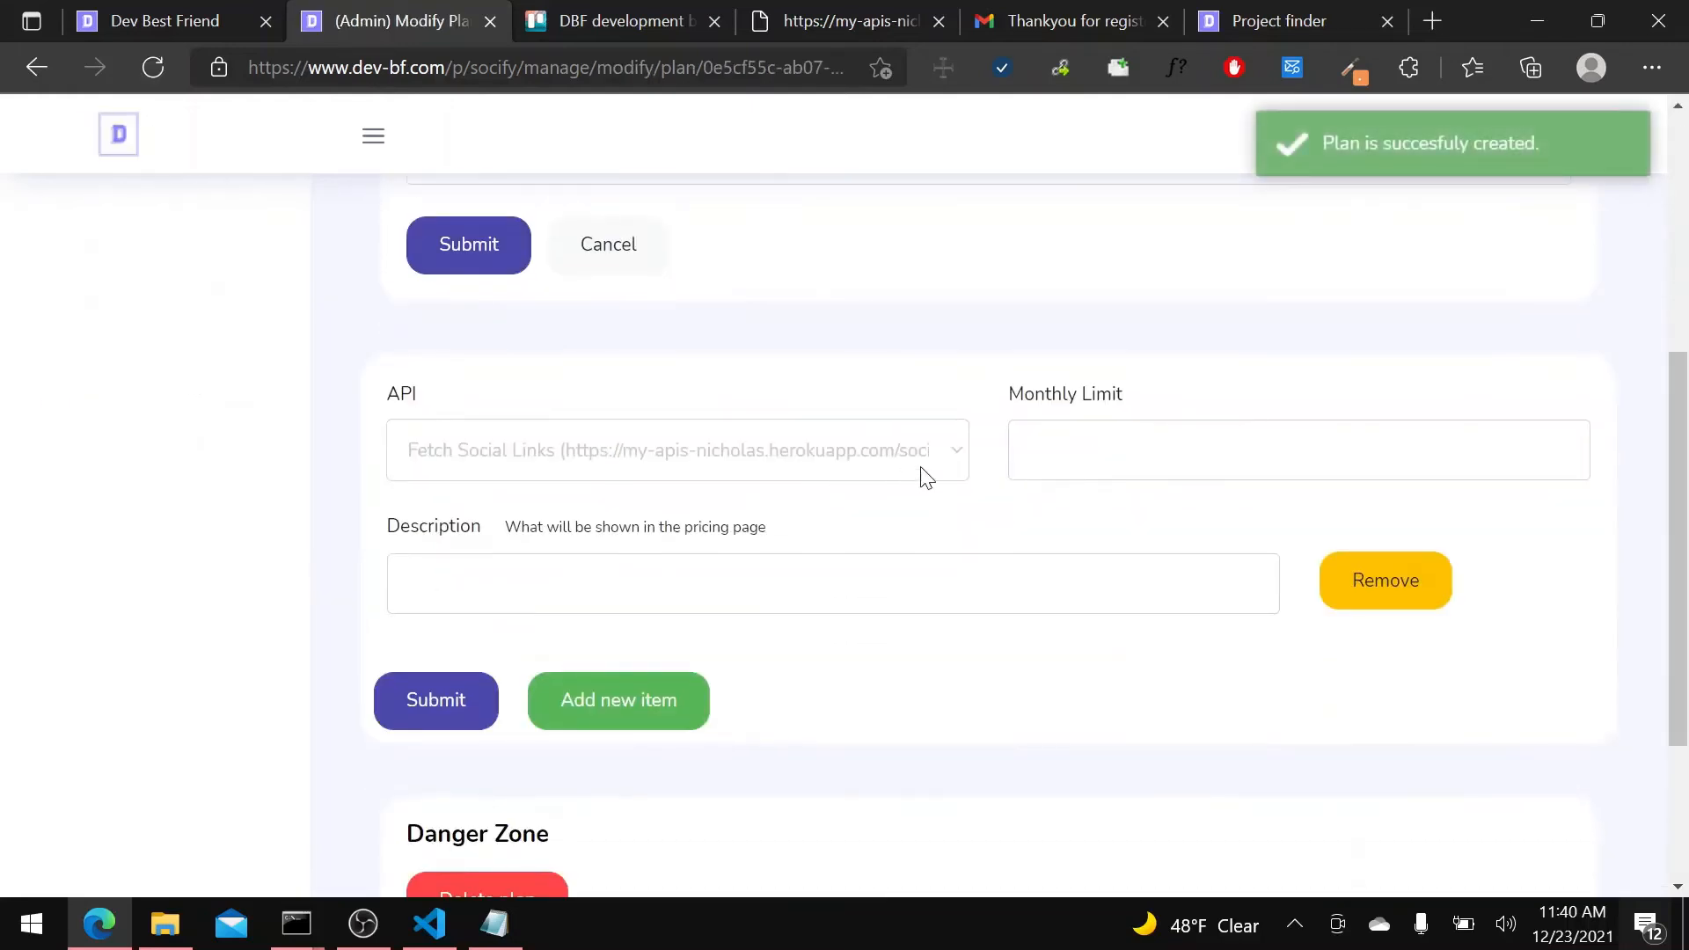
{"action": "left_click", "coordinate": [1090, 440]}
{"action": "type", "text": "1000"}
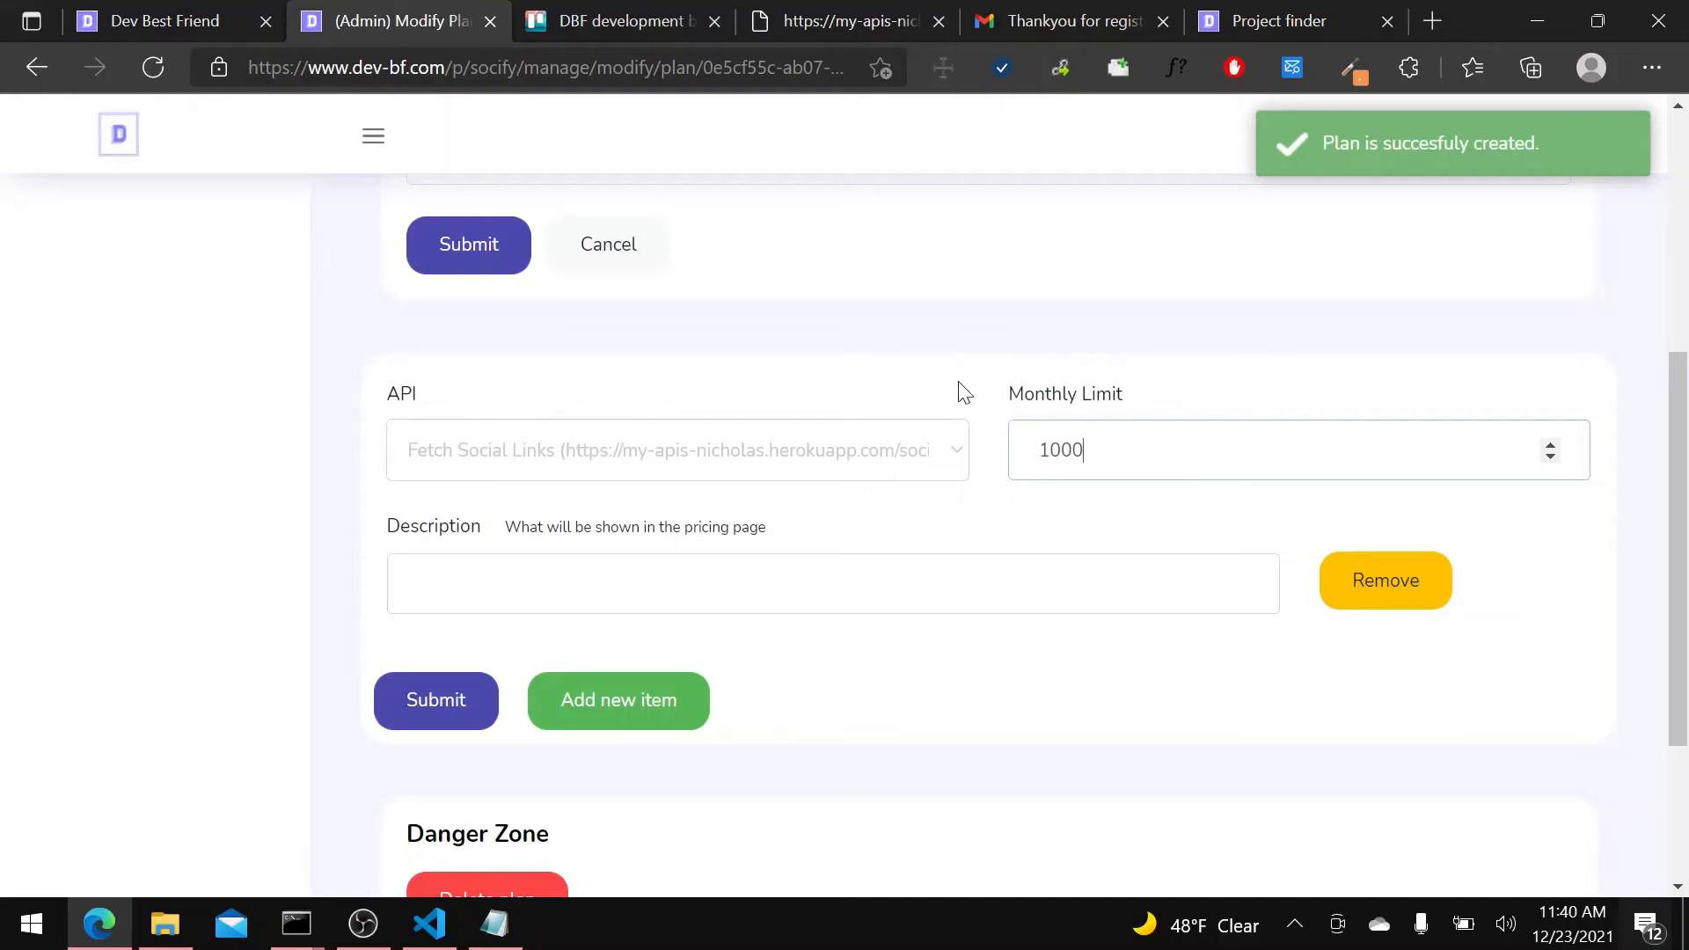
Give the Premium plan's API item a description beginning with "1000 calls to" and submit the plan's API limits.
{"action": "left_click", "coordinate": [816, 599]}
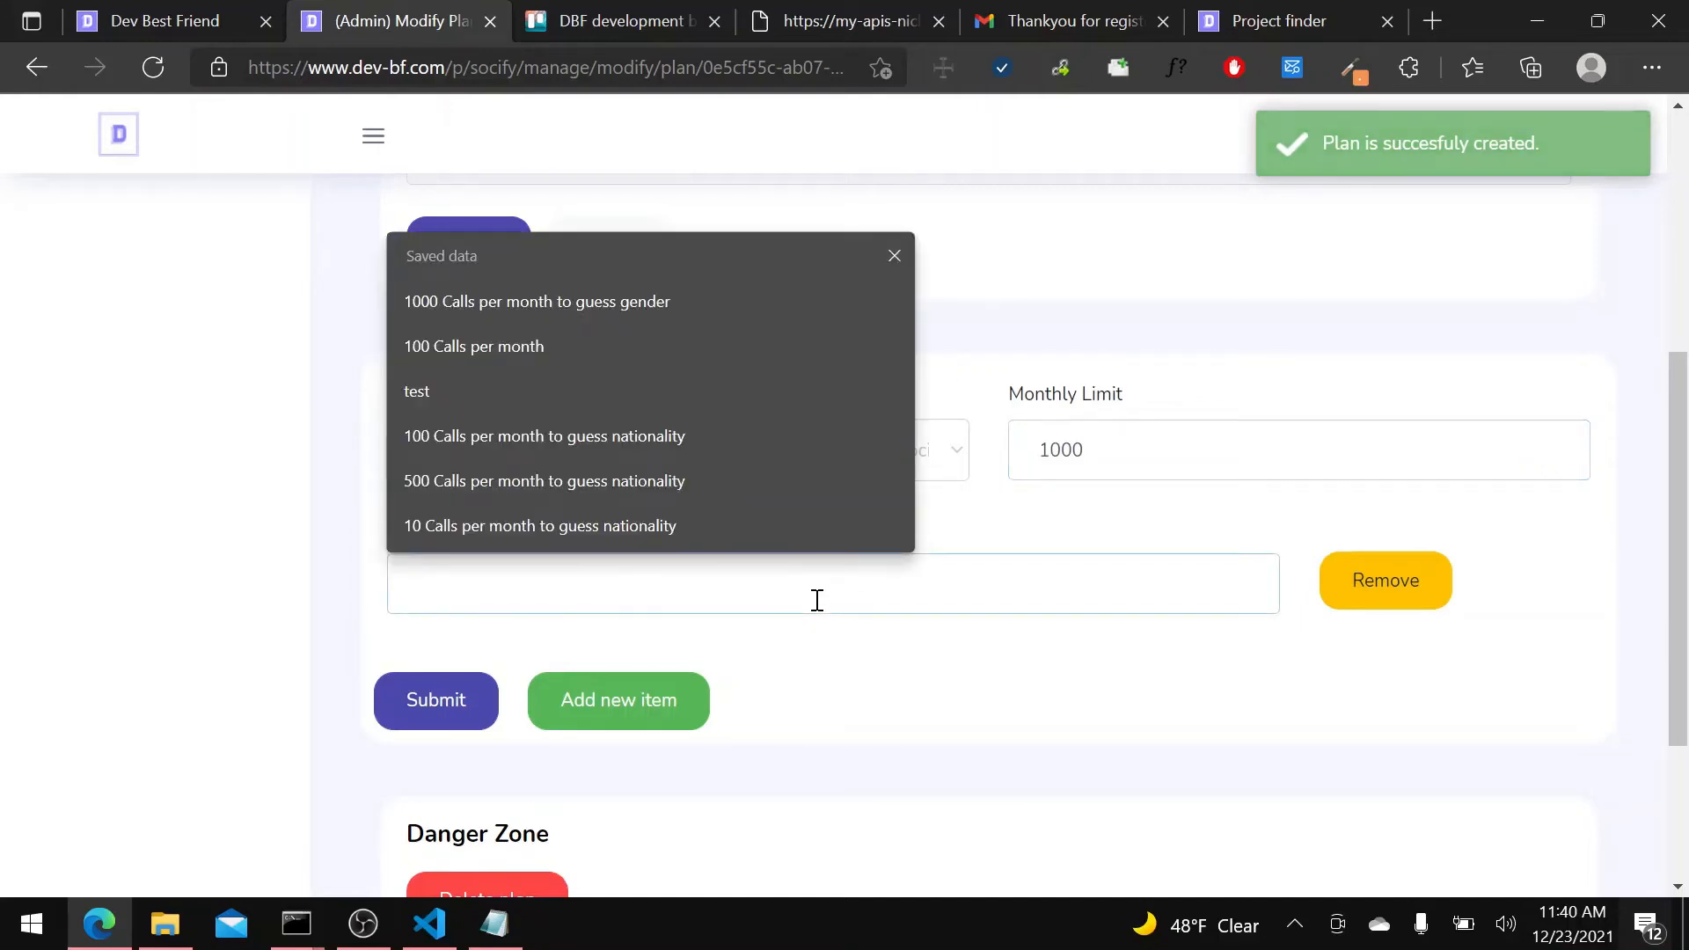
{"action": "type", "text": "1000 calls to "}
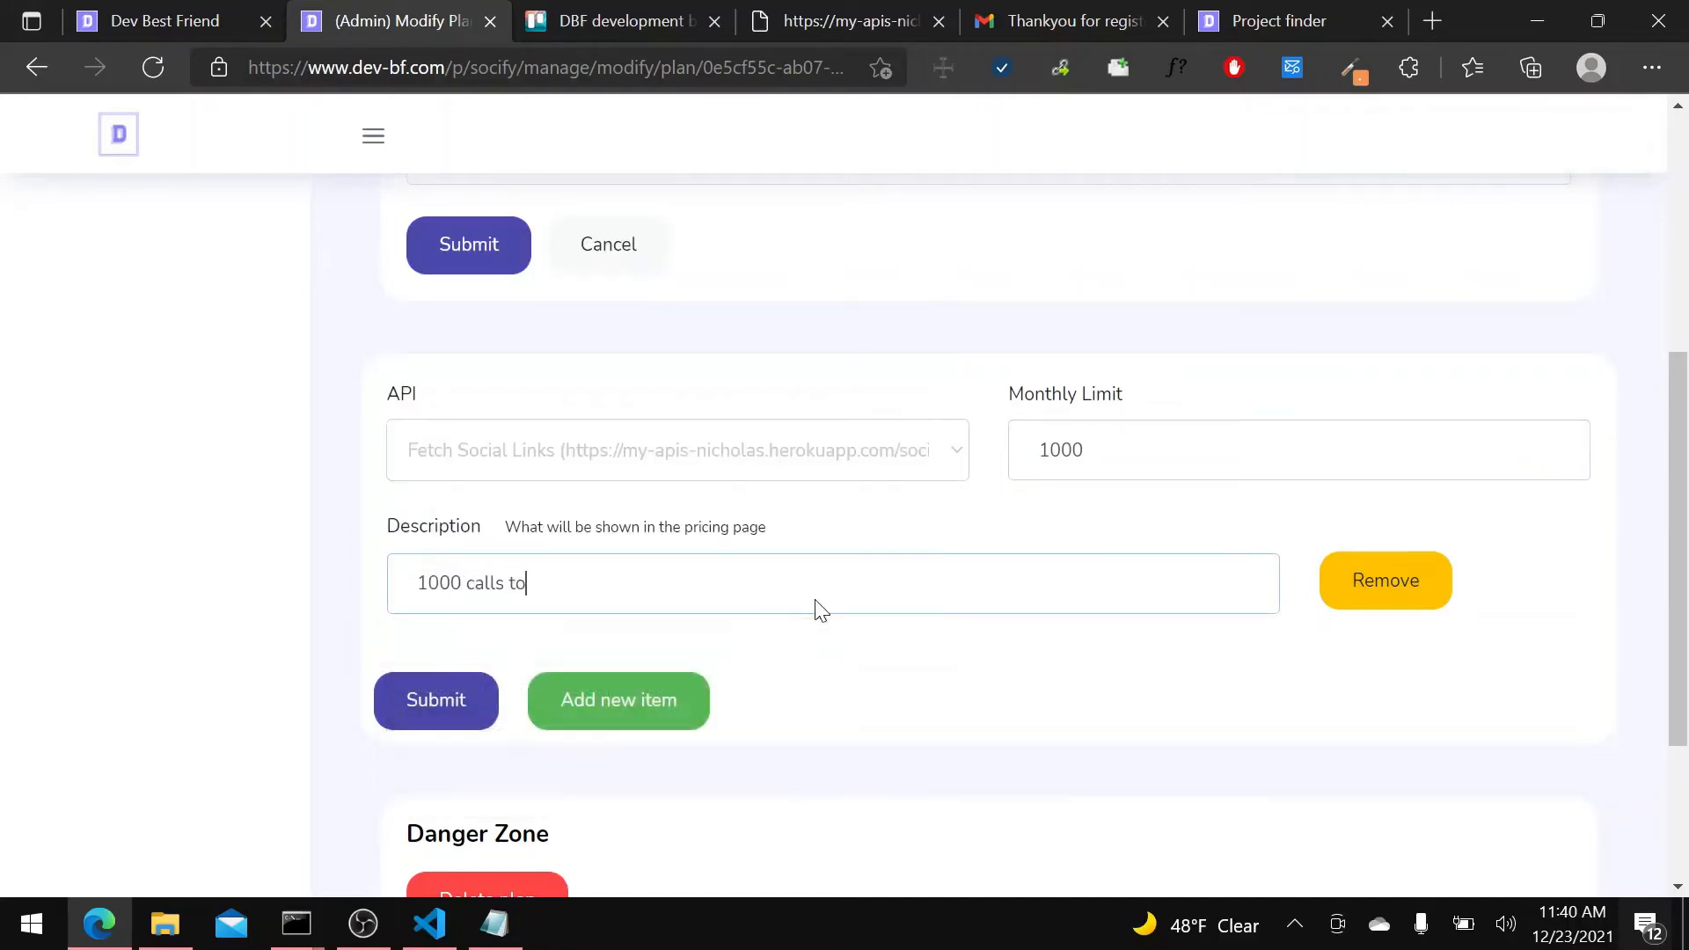
{"action": "type", "text": "ftech"}
{"action": "key", "text": "BackSpace"}
{"action": "key", "text": "BackSpace"}
{"action": "key", "text": "BackSpace"}
{"action": "key", "text": "BackSpace"}
{"action": "left_click", "coordinate": [445, 719]}
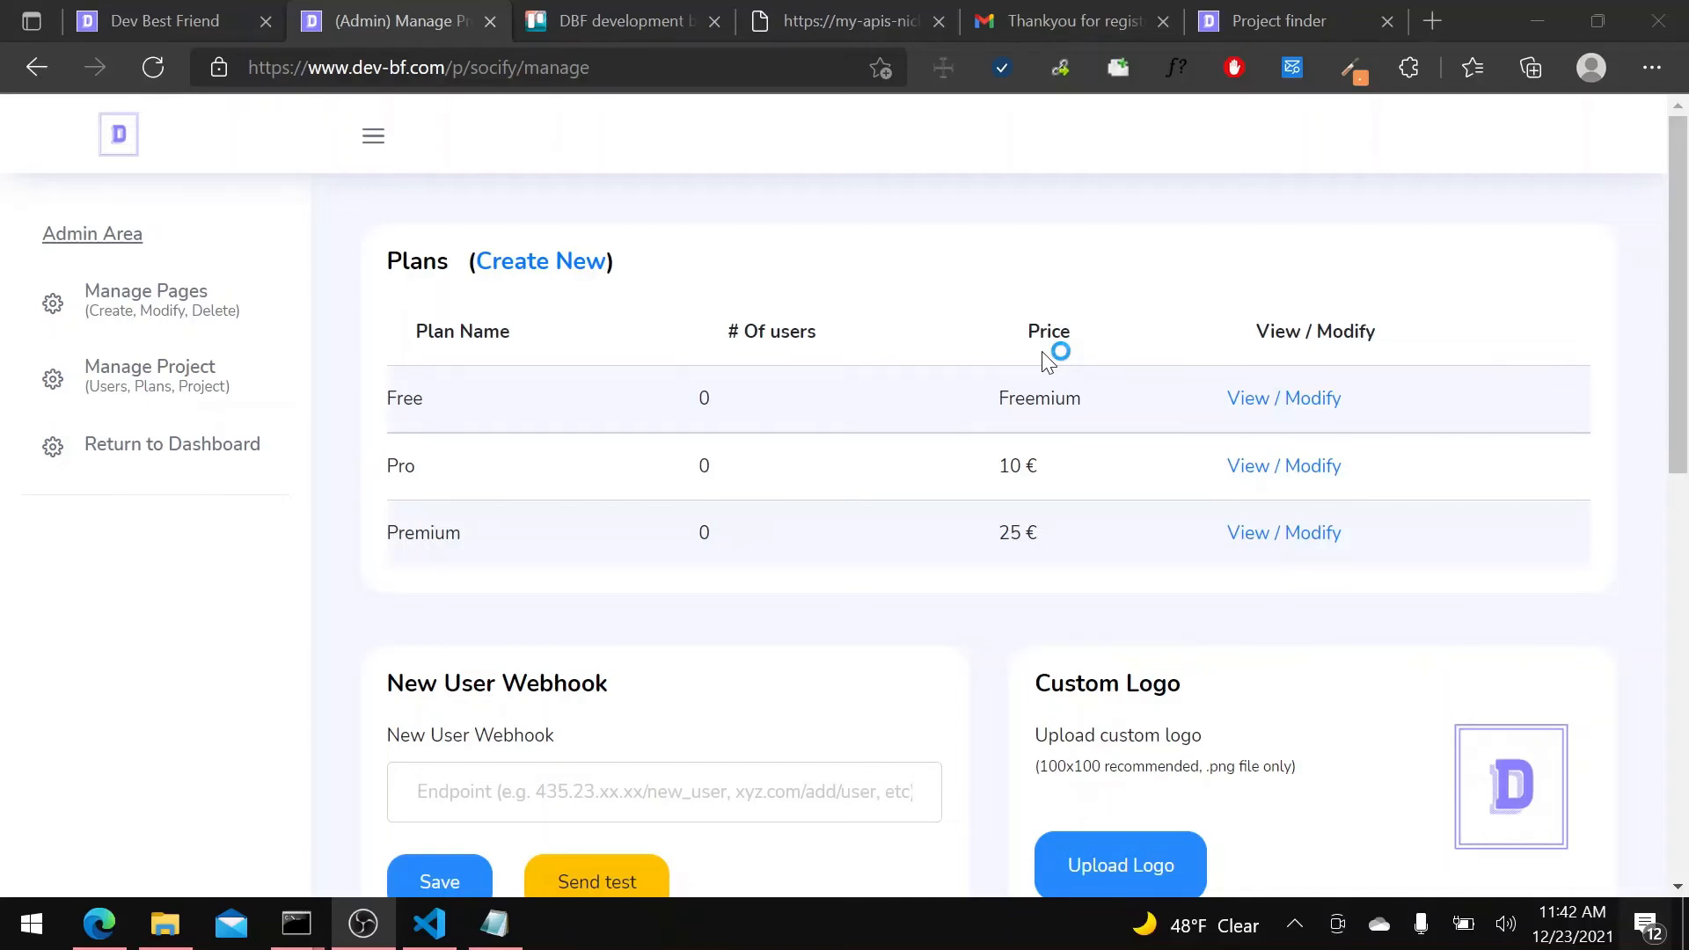
Start a new page for the Socify project and name it "API Playground".
{"action": "left_click", "coordinate": [224, 327]}
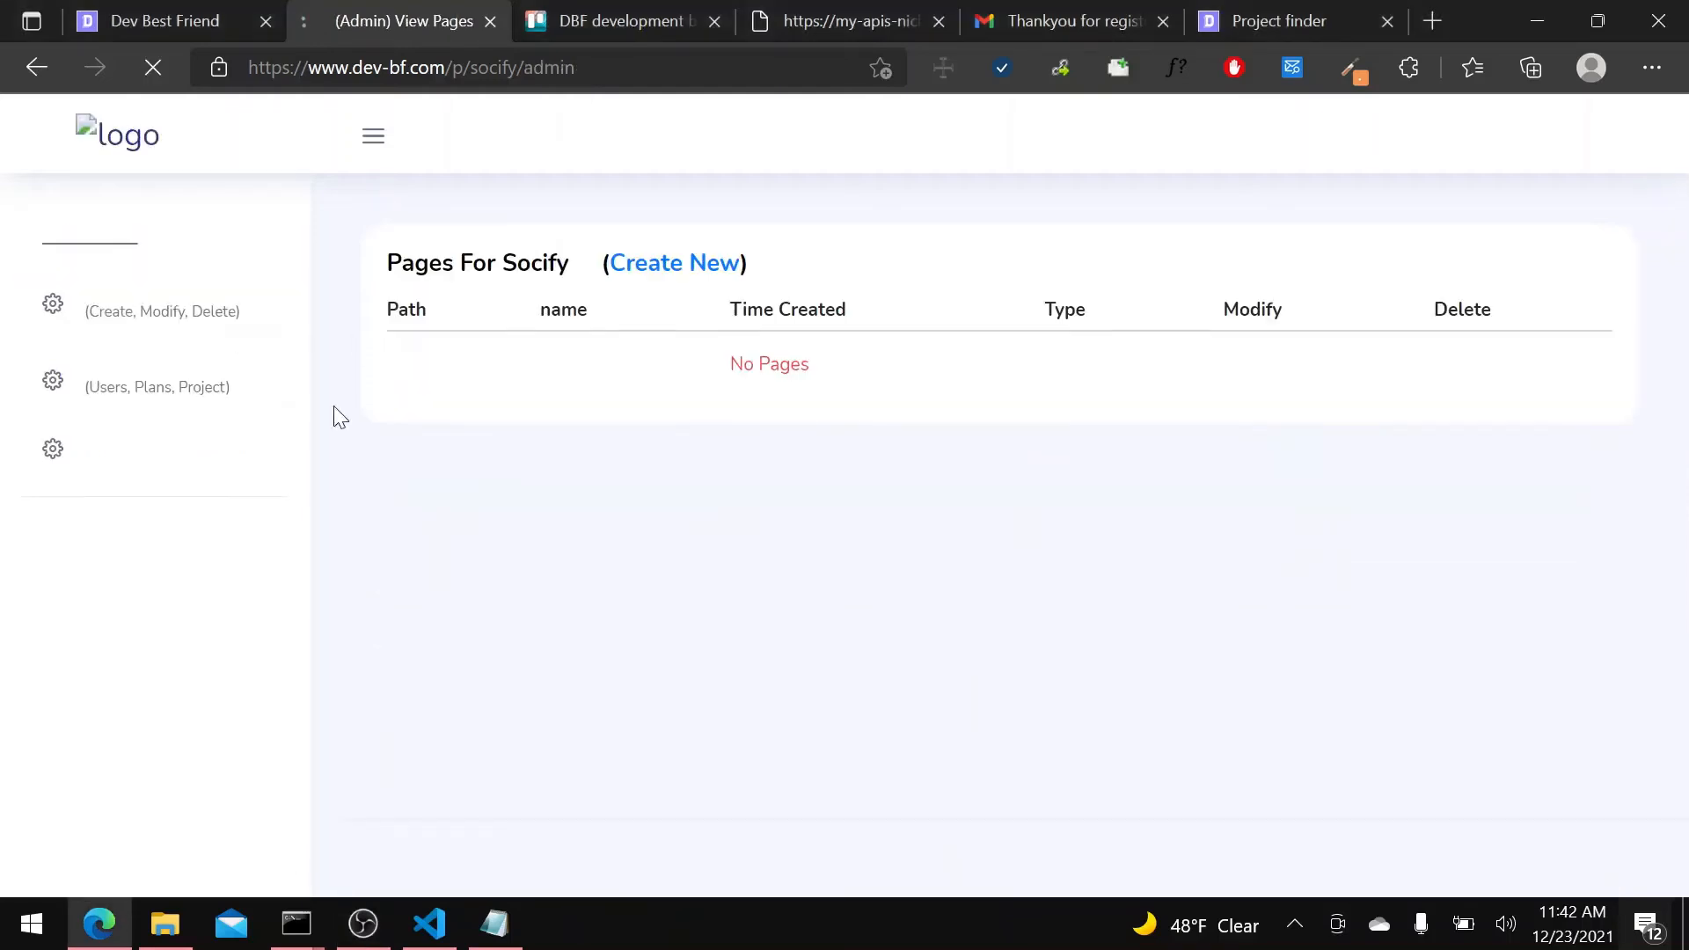
{"action": "left_click", "coordinate": [691, 266]}
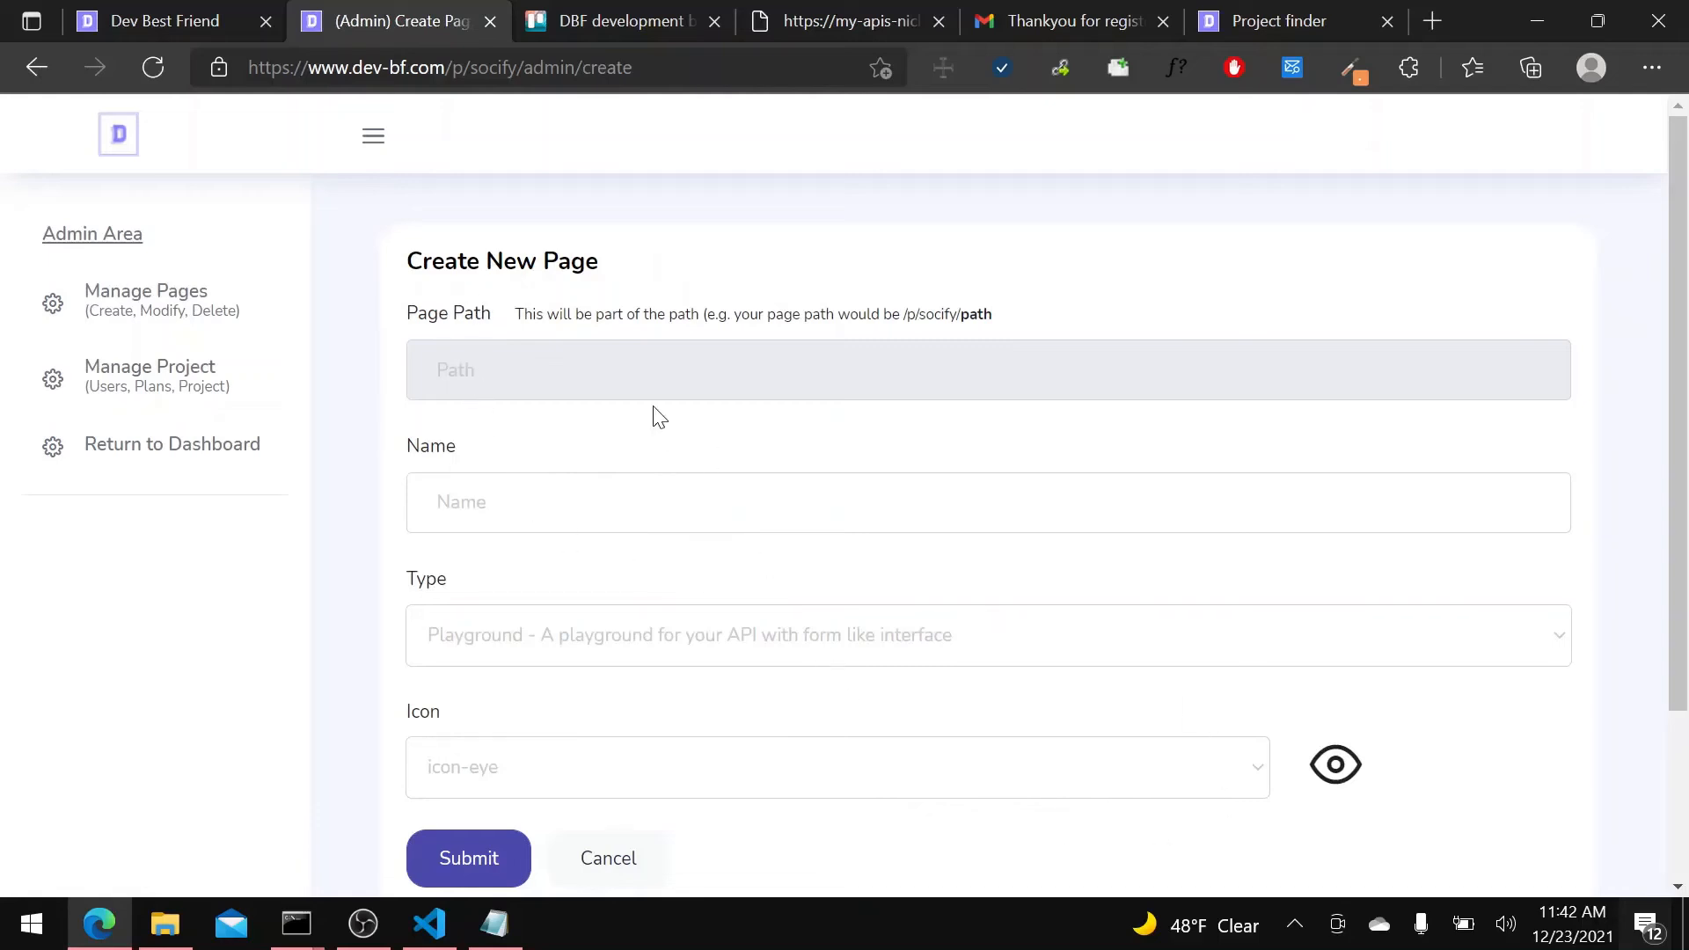
{"action": "left_click_drag", "start_coordinate": [435, 321], "coordinate": [1042, 317]}
{"action": "left_click", "coordinate": [508, 502]}
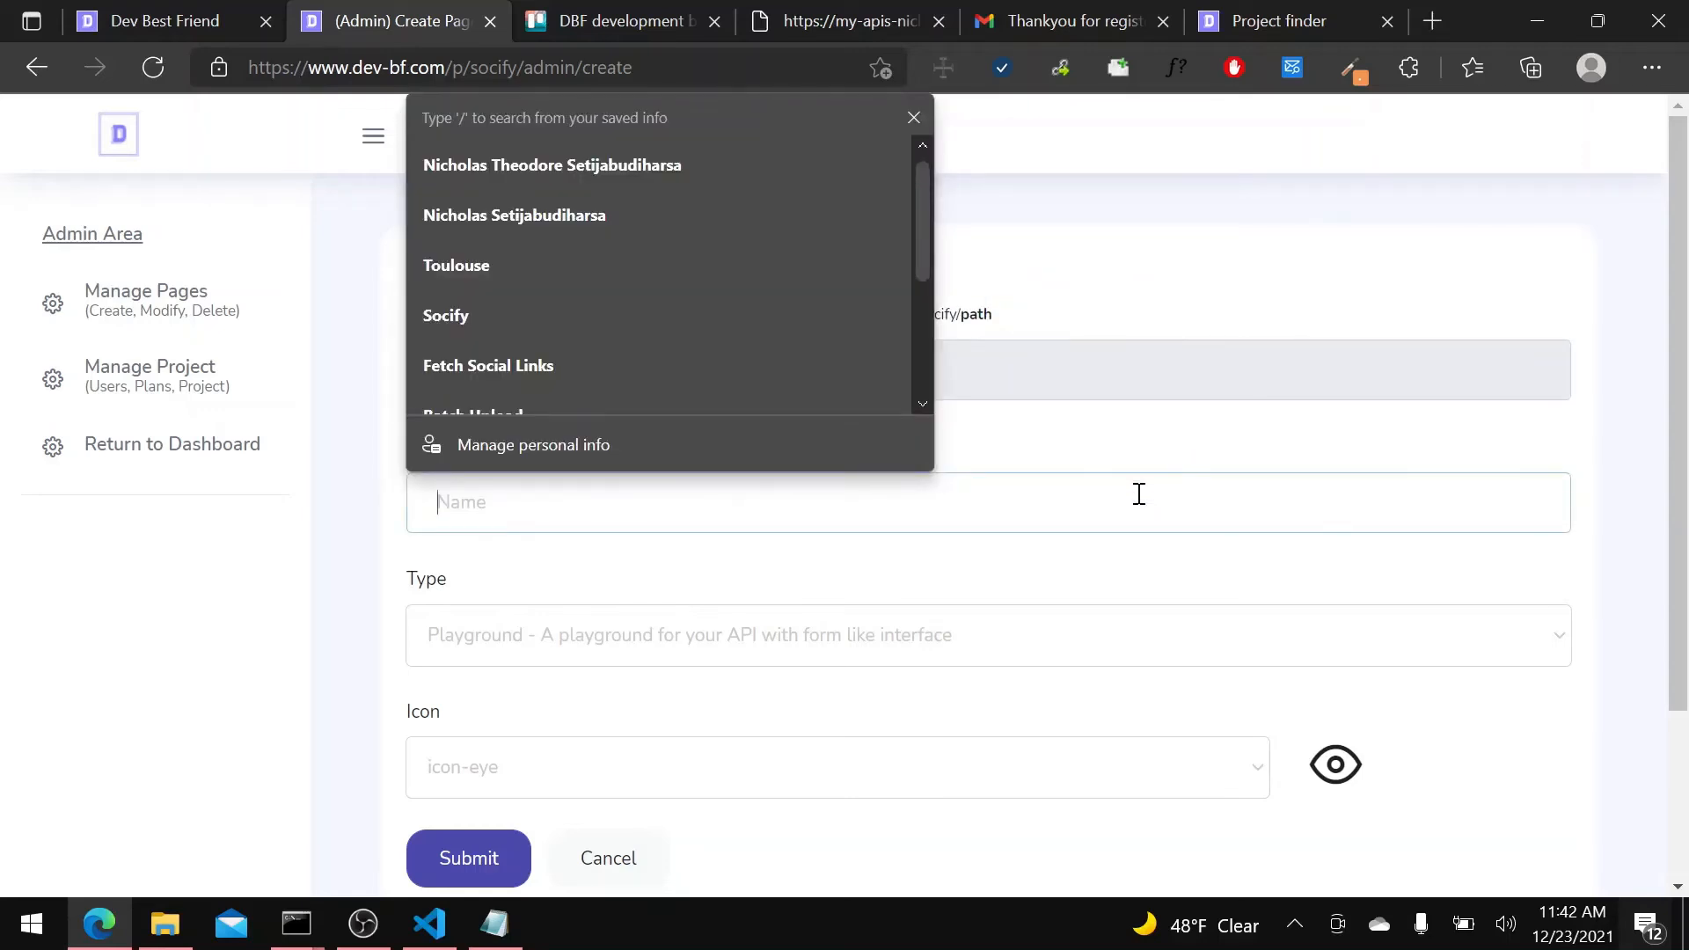
{"action": "type", "text": "API"}
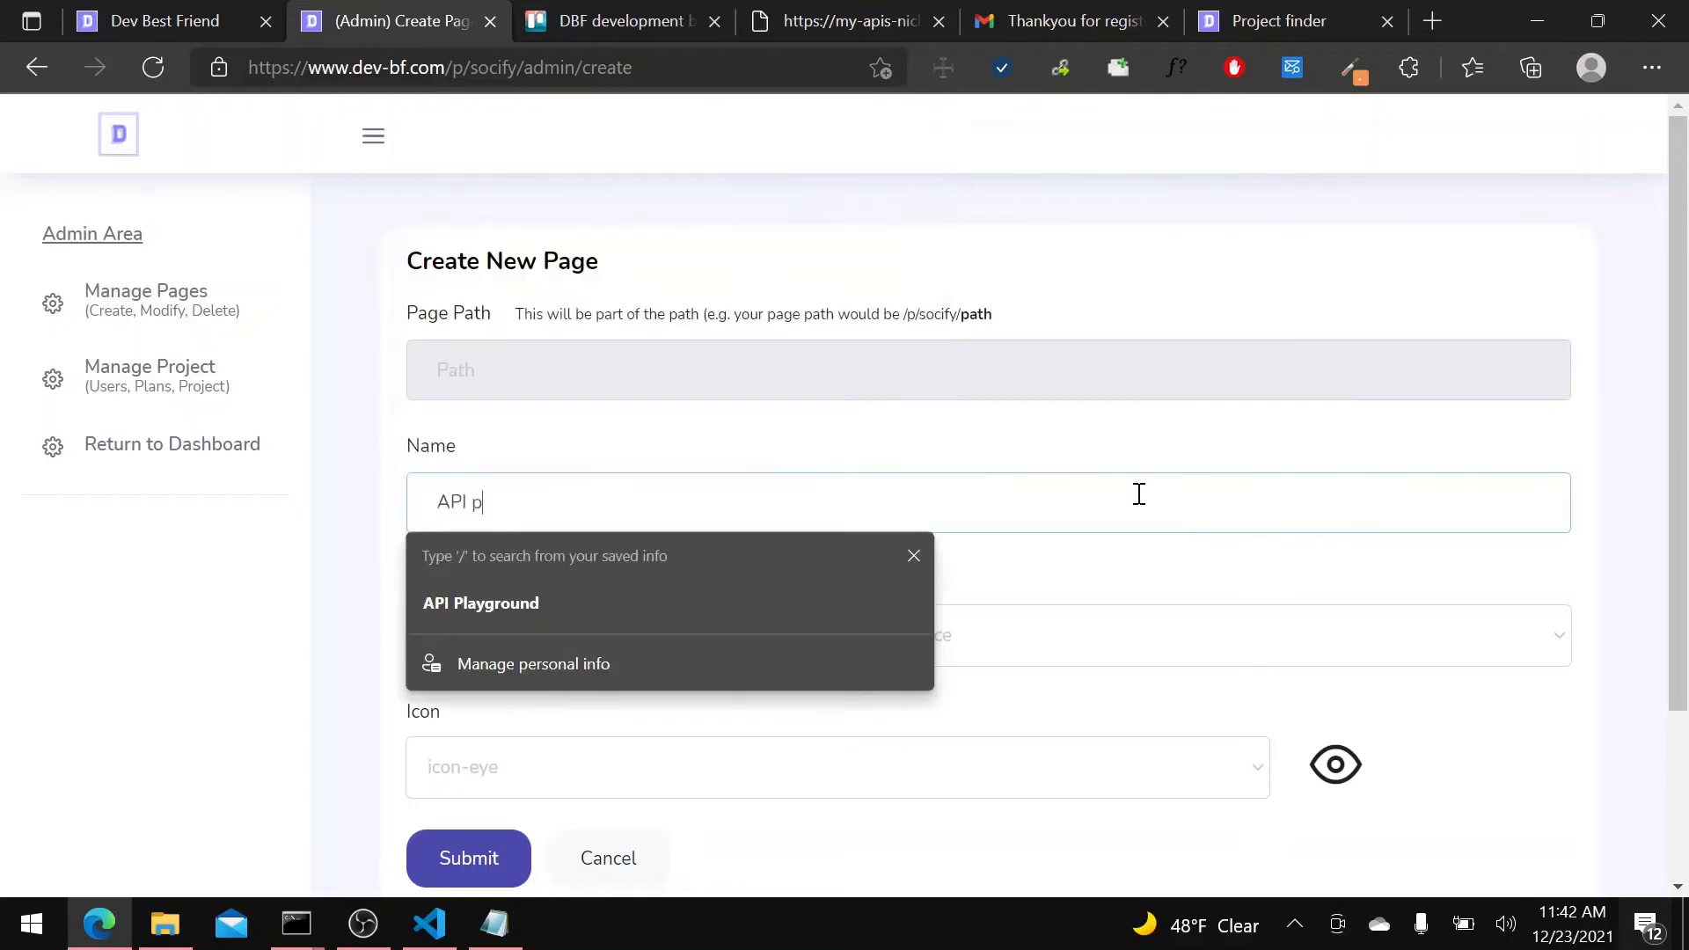
{"action": "key", "text": "Down"}
{"action": "key", "text": "Return"}
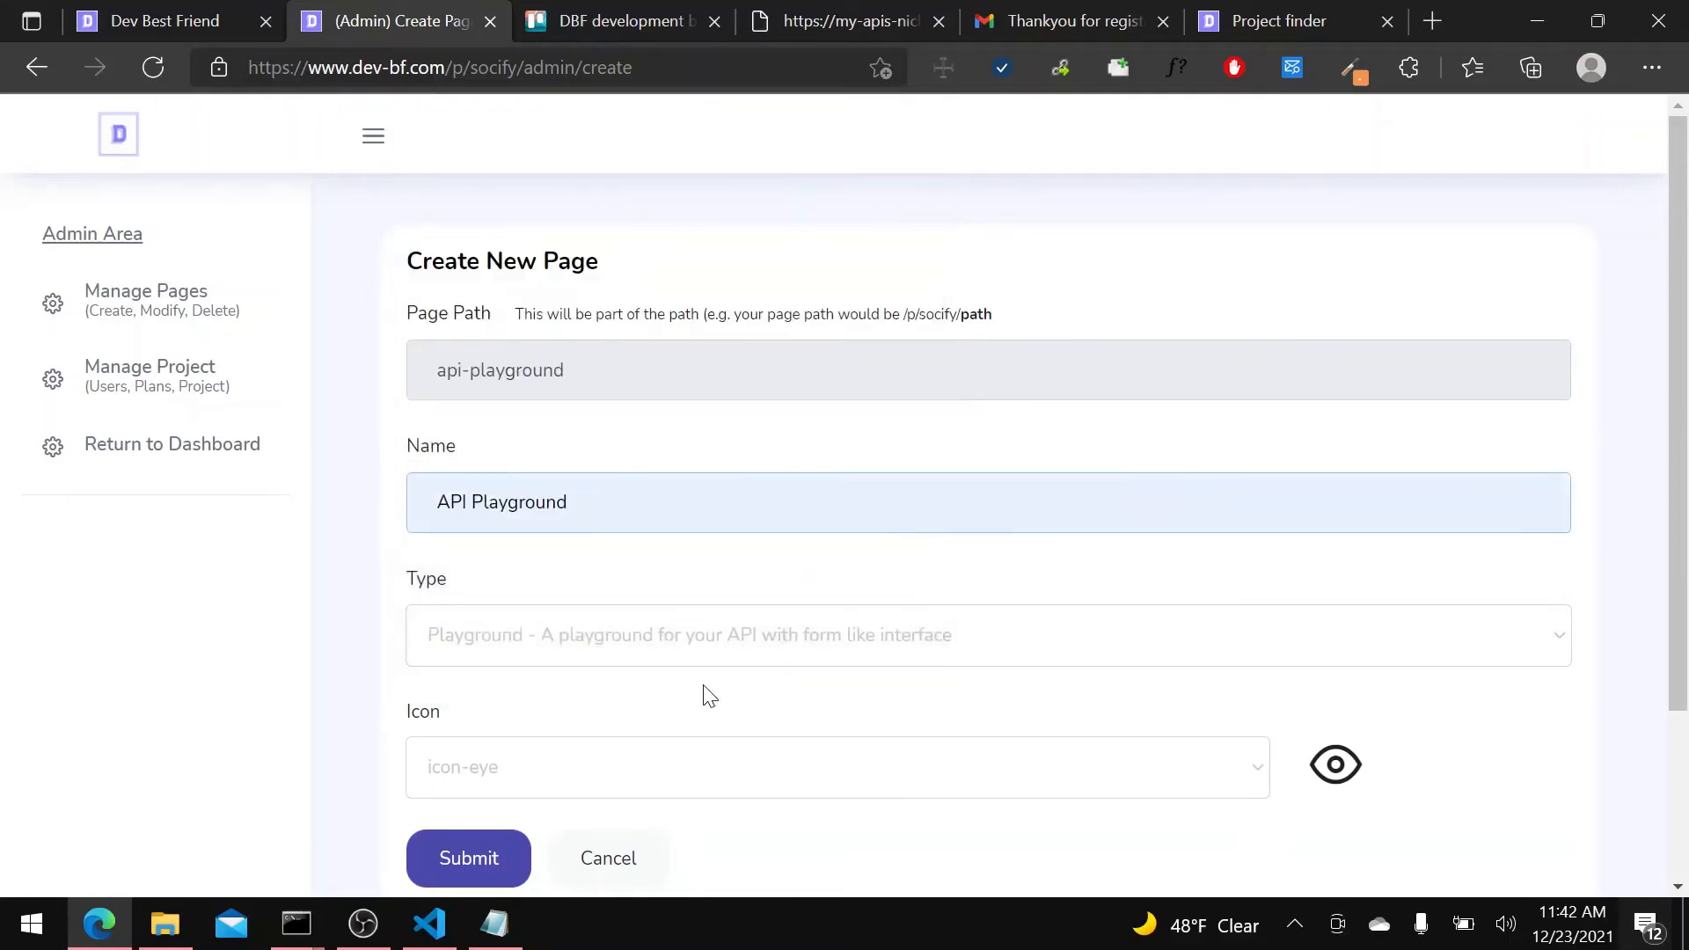
Choose Playground, the form-like interface for the API, as the new page's type.
{"action": "left_click", "coordinate": [542, 655]}
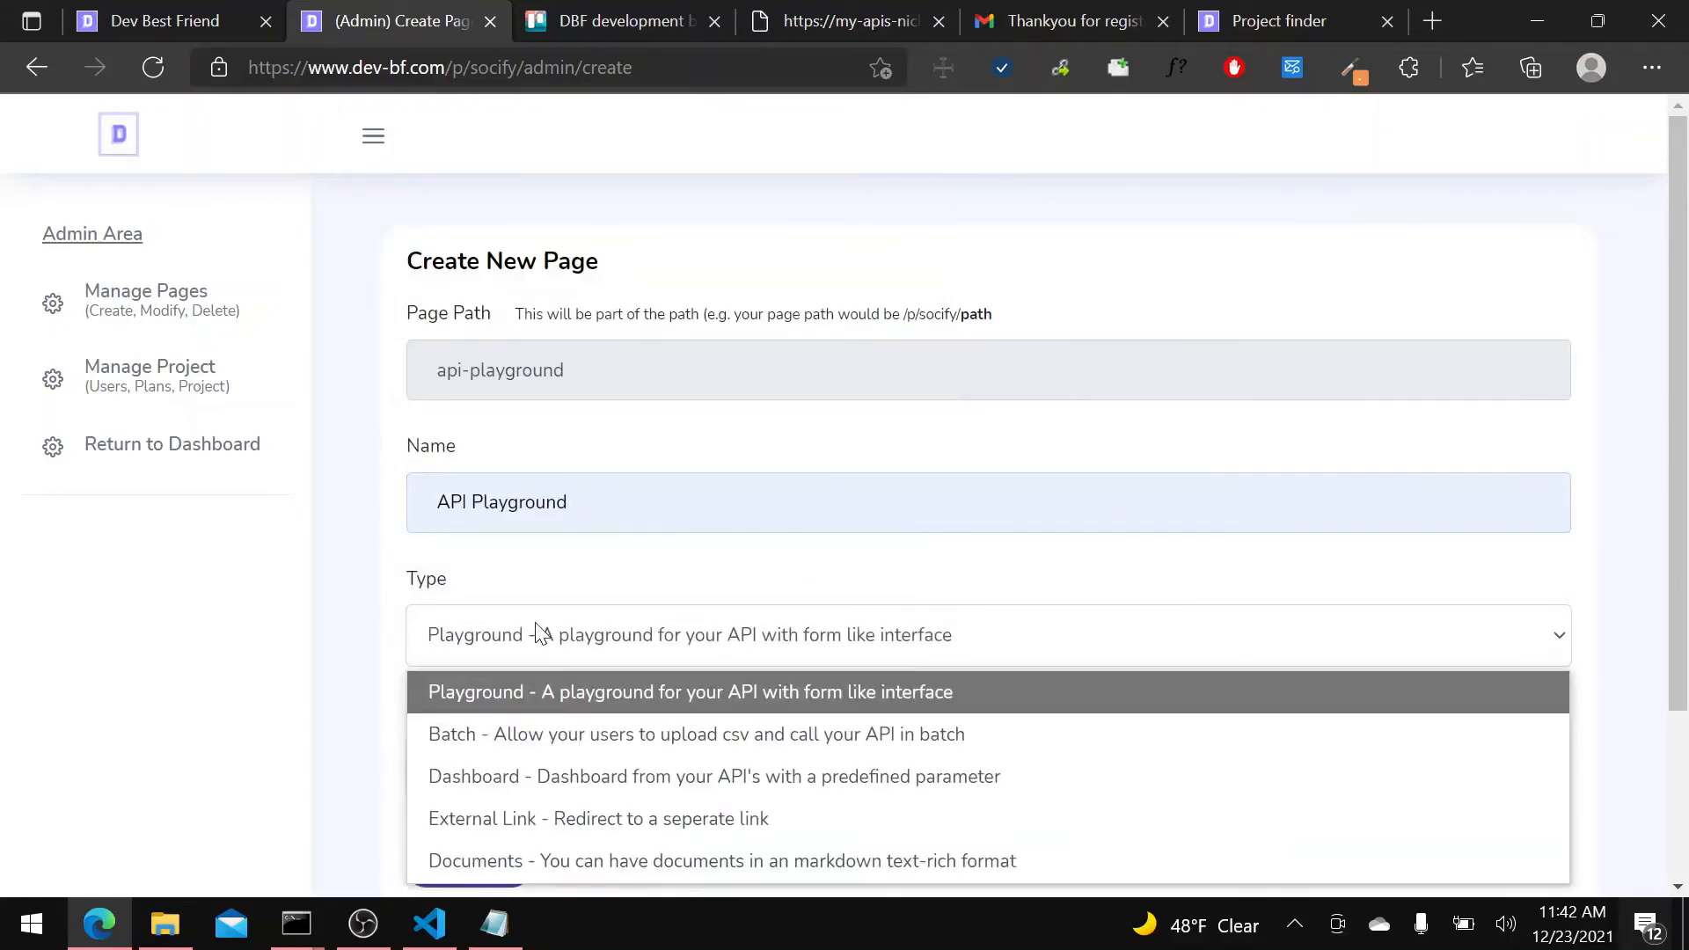
{"action": "scroll", "coordinate": [536, 642], "scroll_direction": "down", "scroll_amount": 2}
{"action": "left_click", "coordinate": [537, 542]}
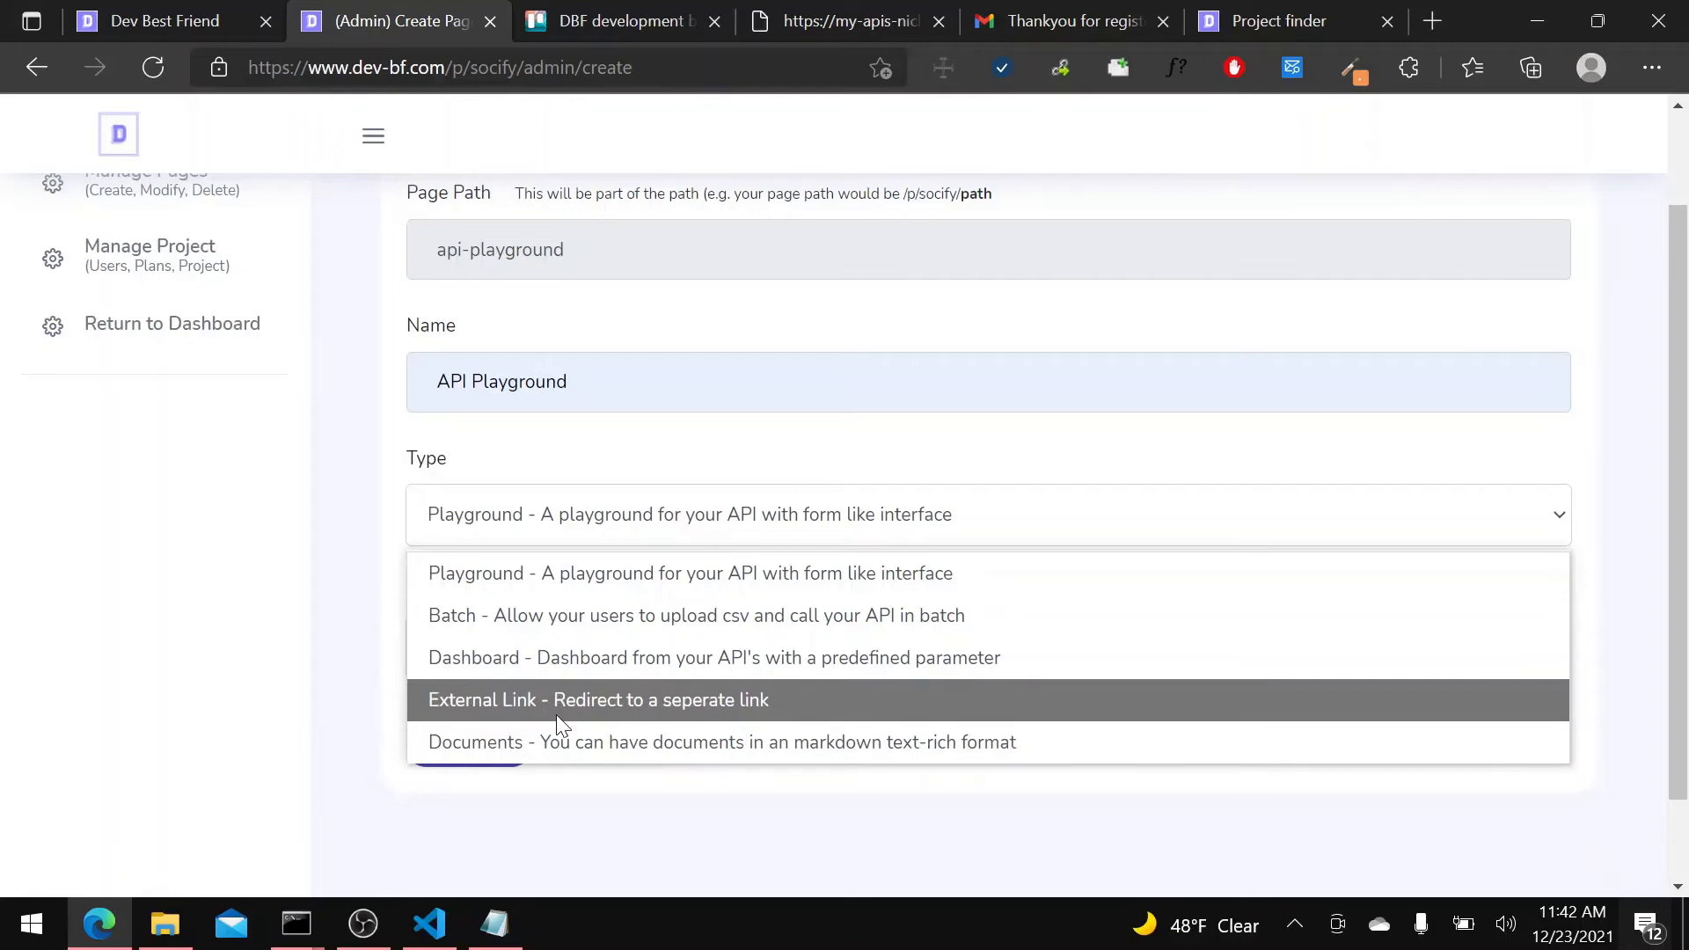
{"action": "left_click", "coordinate": [567, 576]}
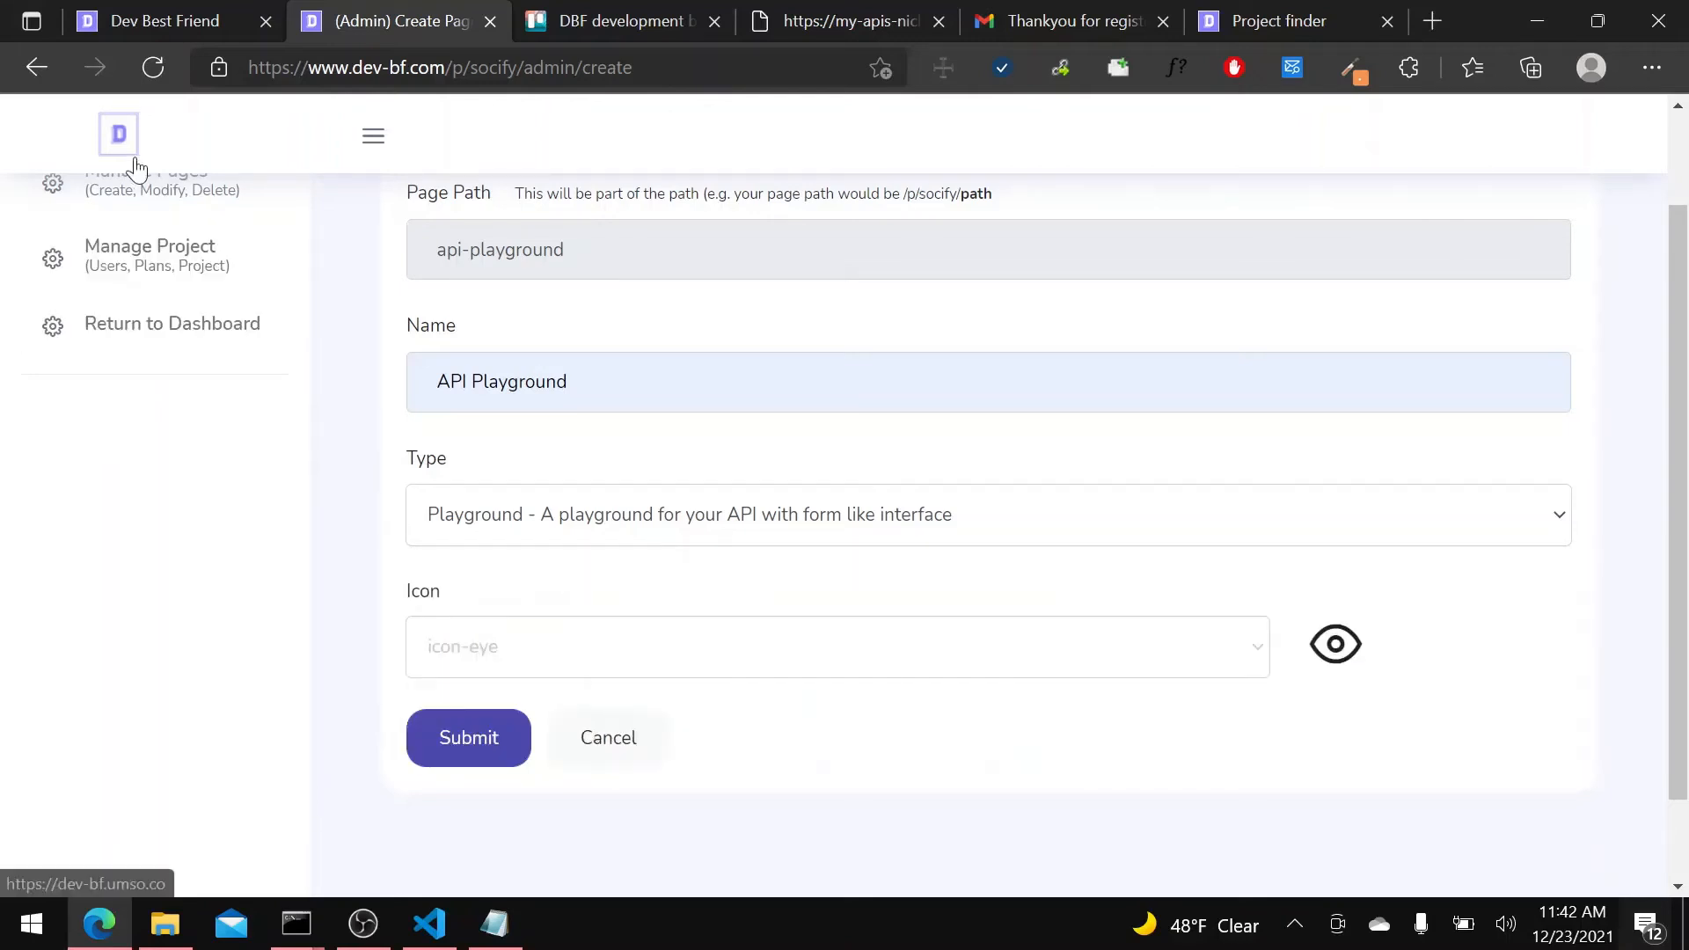
{"action": "left_click", "coordinate": [150, 27]}
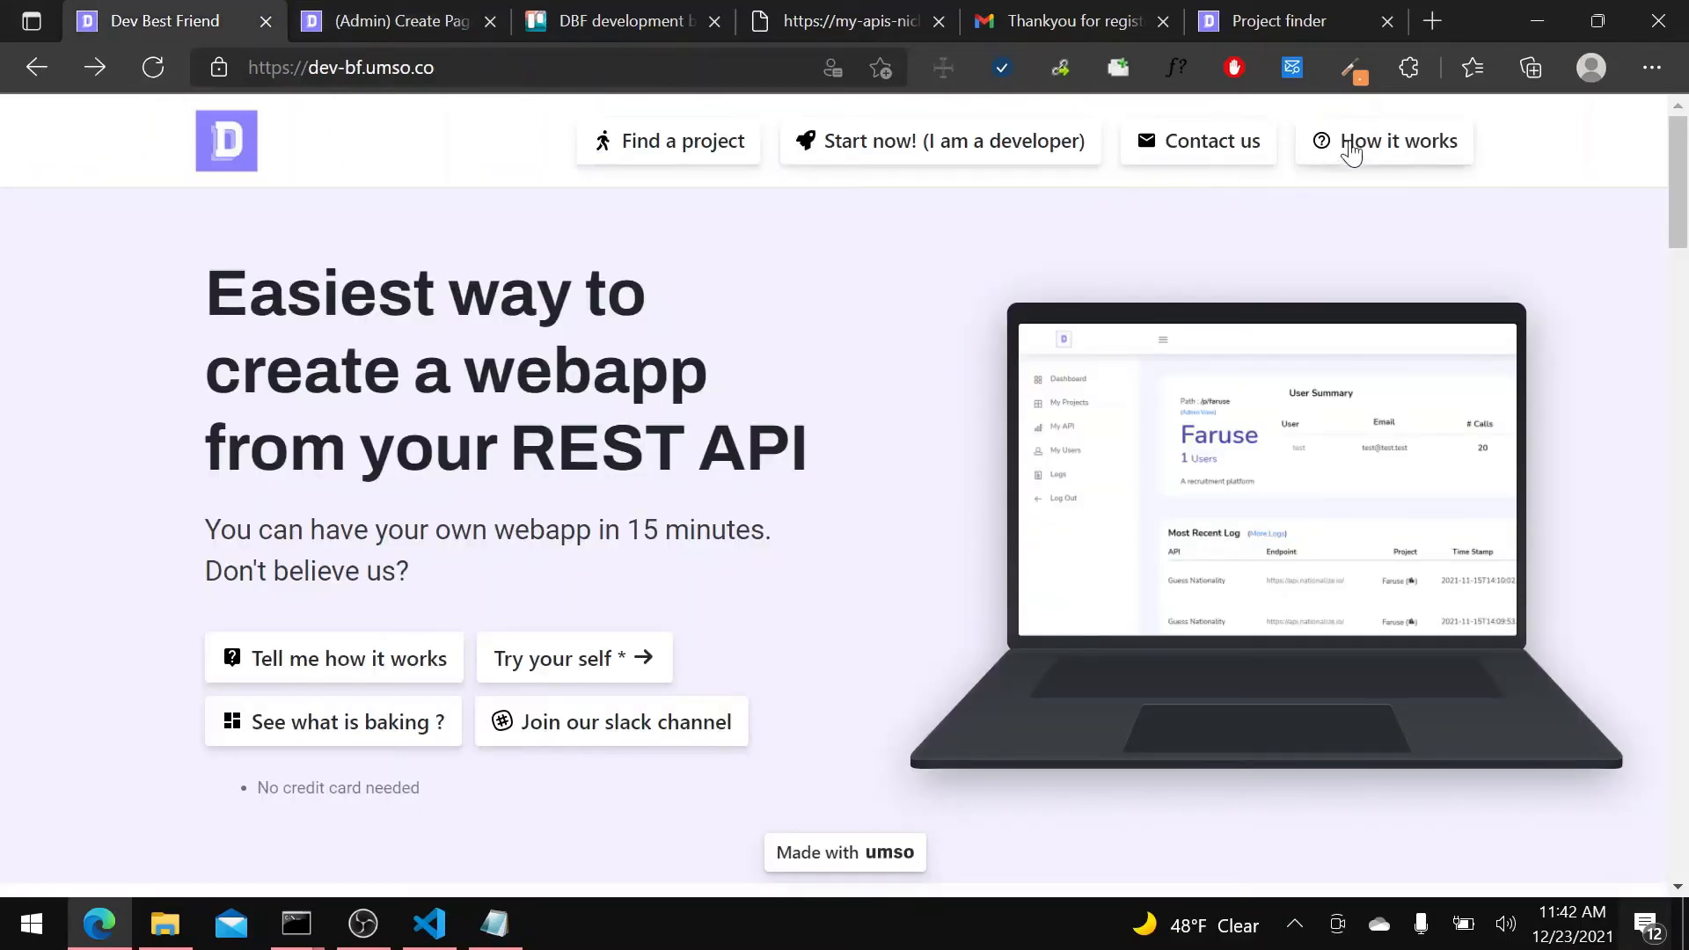
{"action": "scroll", "coordinate": [475, 403], "scroll_direction": "down", "scroll_amount": 10}
{"action": "scroll", "coordinate": [226, 387], "scroll_direction": "up", "scroll_amount": 8}
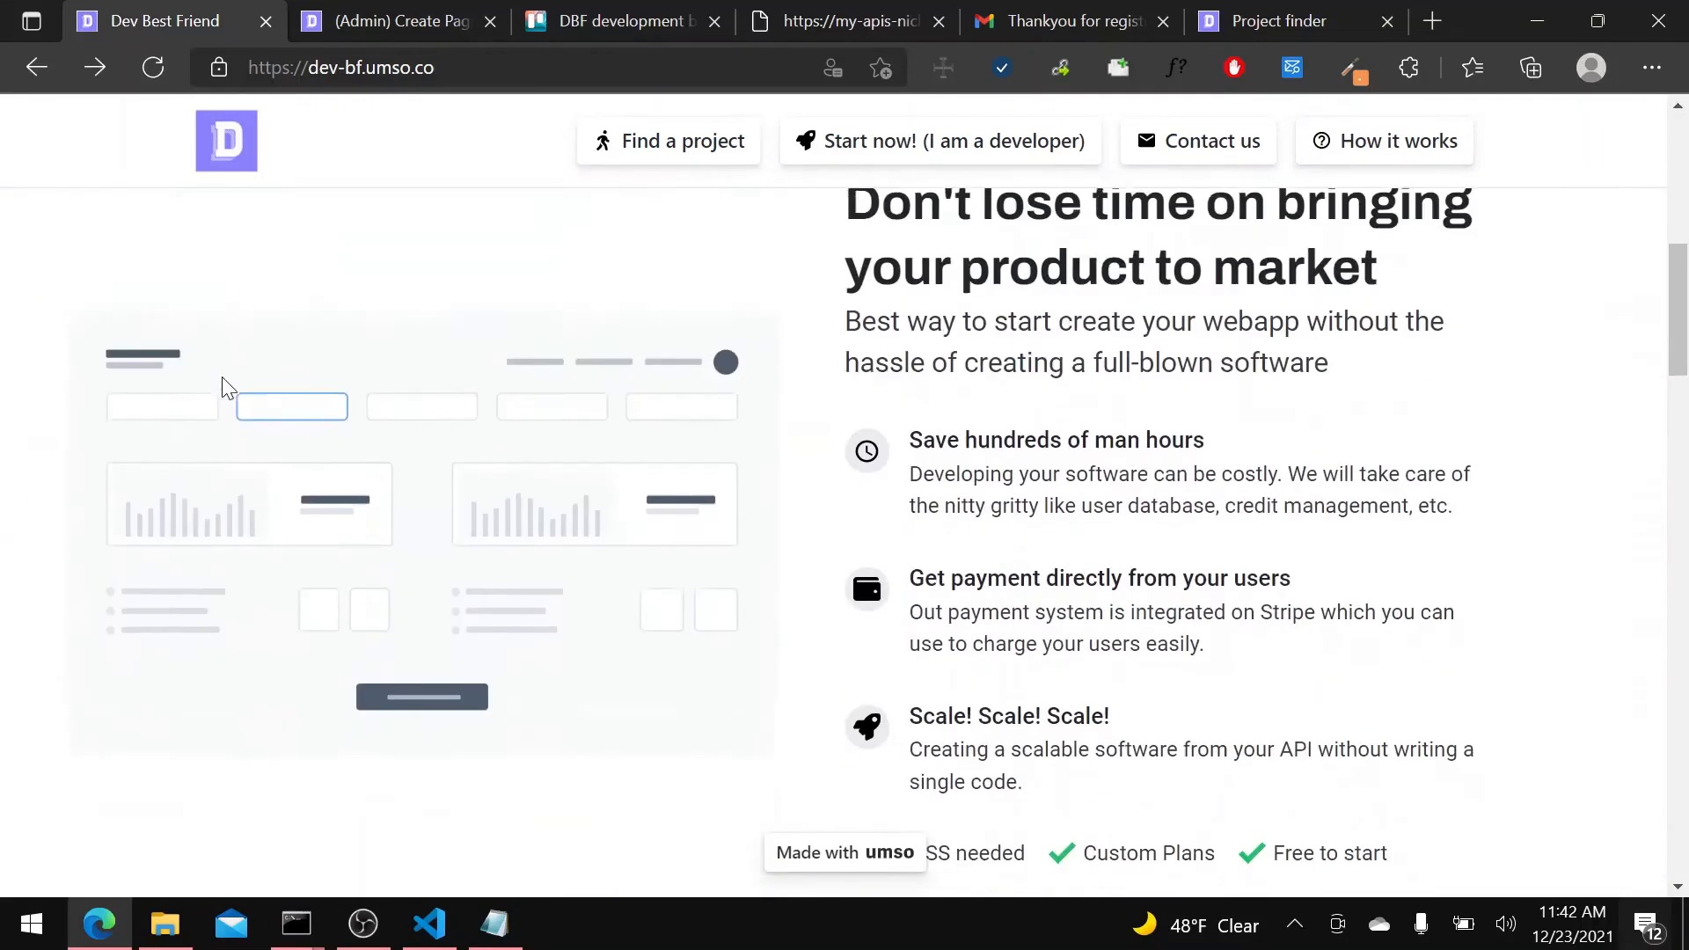
{"action": "left_click", "coordinate": [408, 10]}
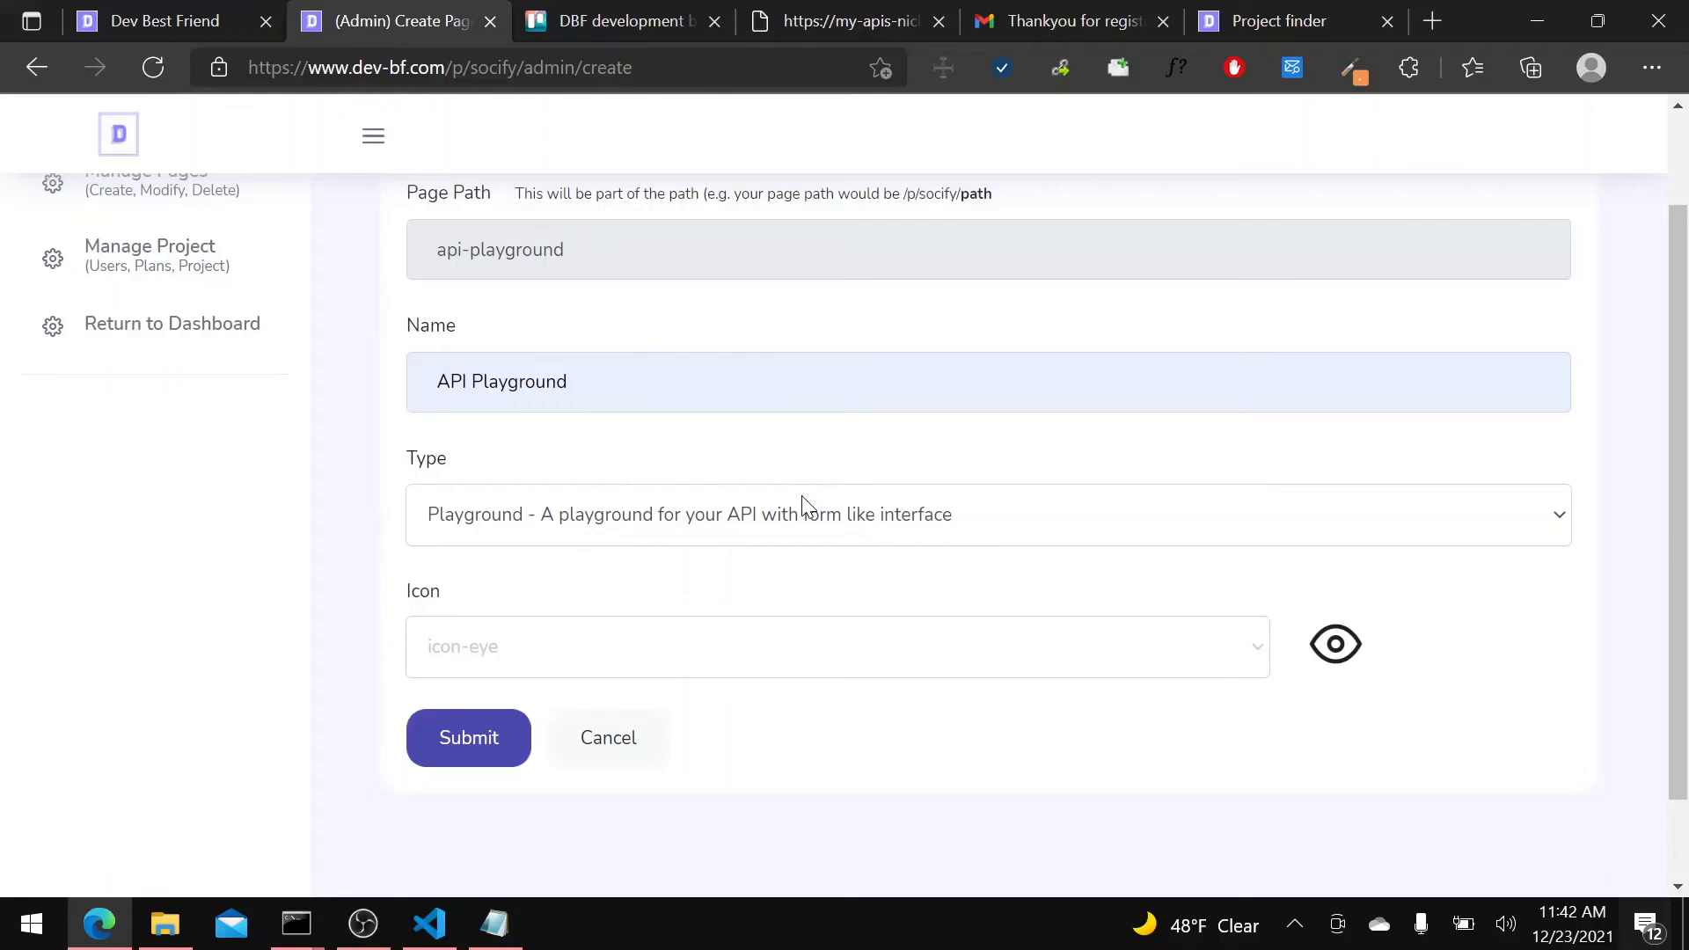
Give the API Playground page the icon-monitor icon and submit the new page.
{"action": "left_click", "coordinate": [736, 633]}
{"action": "scroll", "coordinate": [524, 413], "scroll_direction": "down", "scroll_amount": 1}
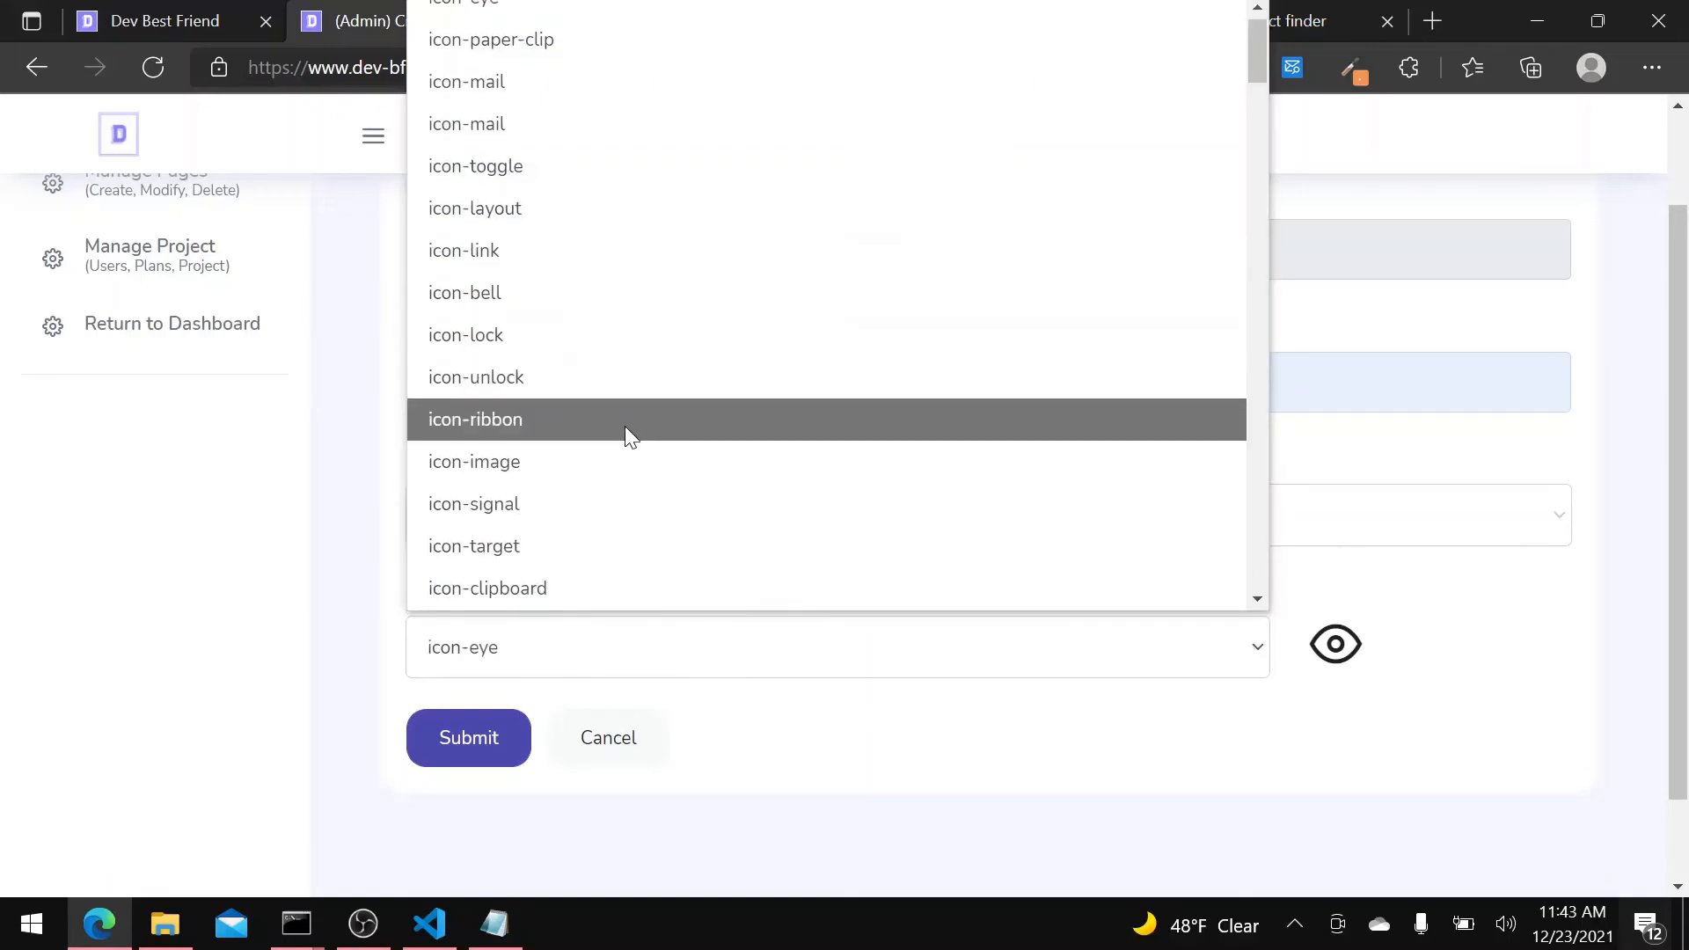
{"action": "scroll", "coordinate": [626, 431], "scroll_direction": "down", "scroll_amount": 5}
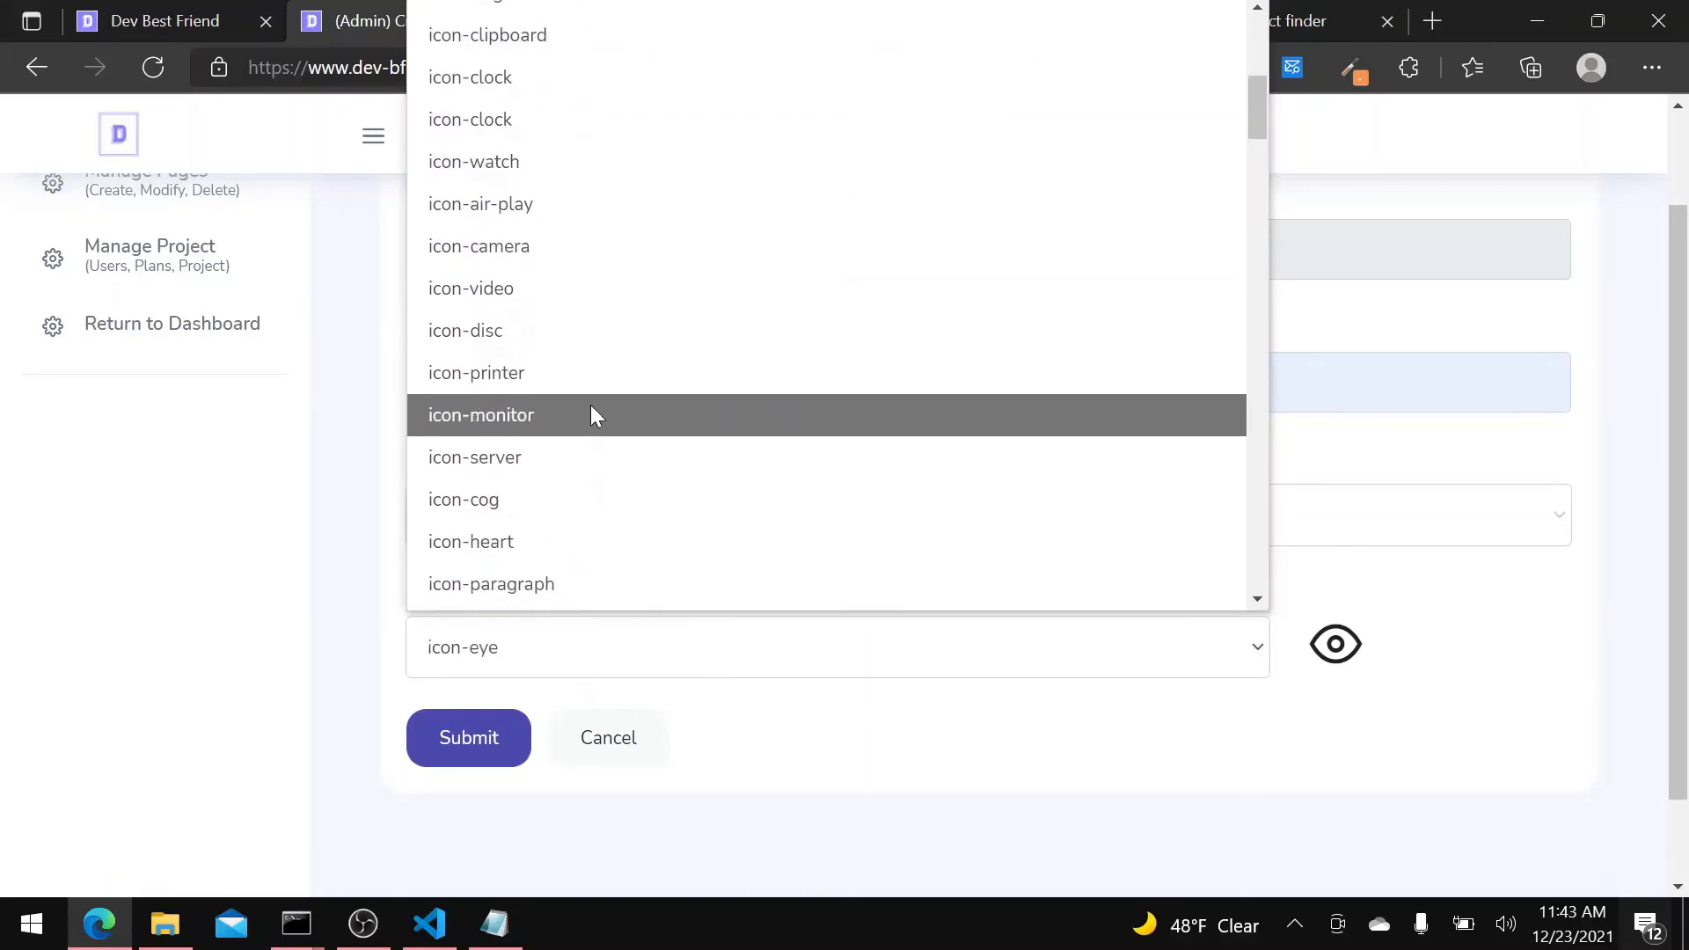
{"action": "left_click", "coordinate": [591, 410]}
{"action": "left_click", "coordinate": [496, 753]}
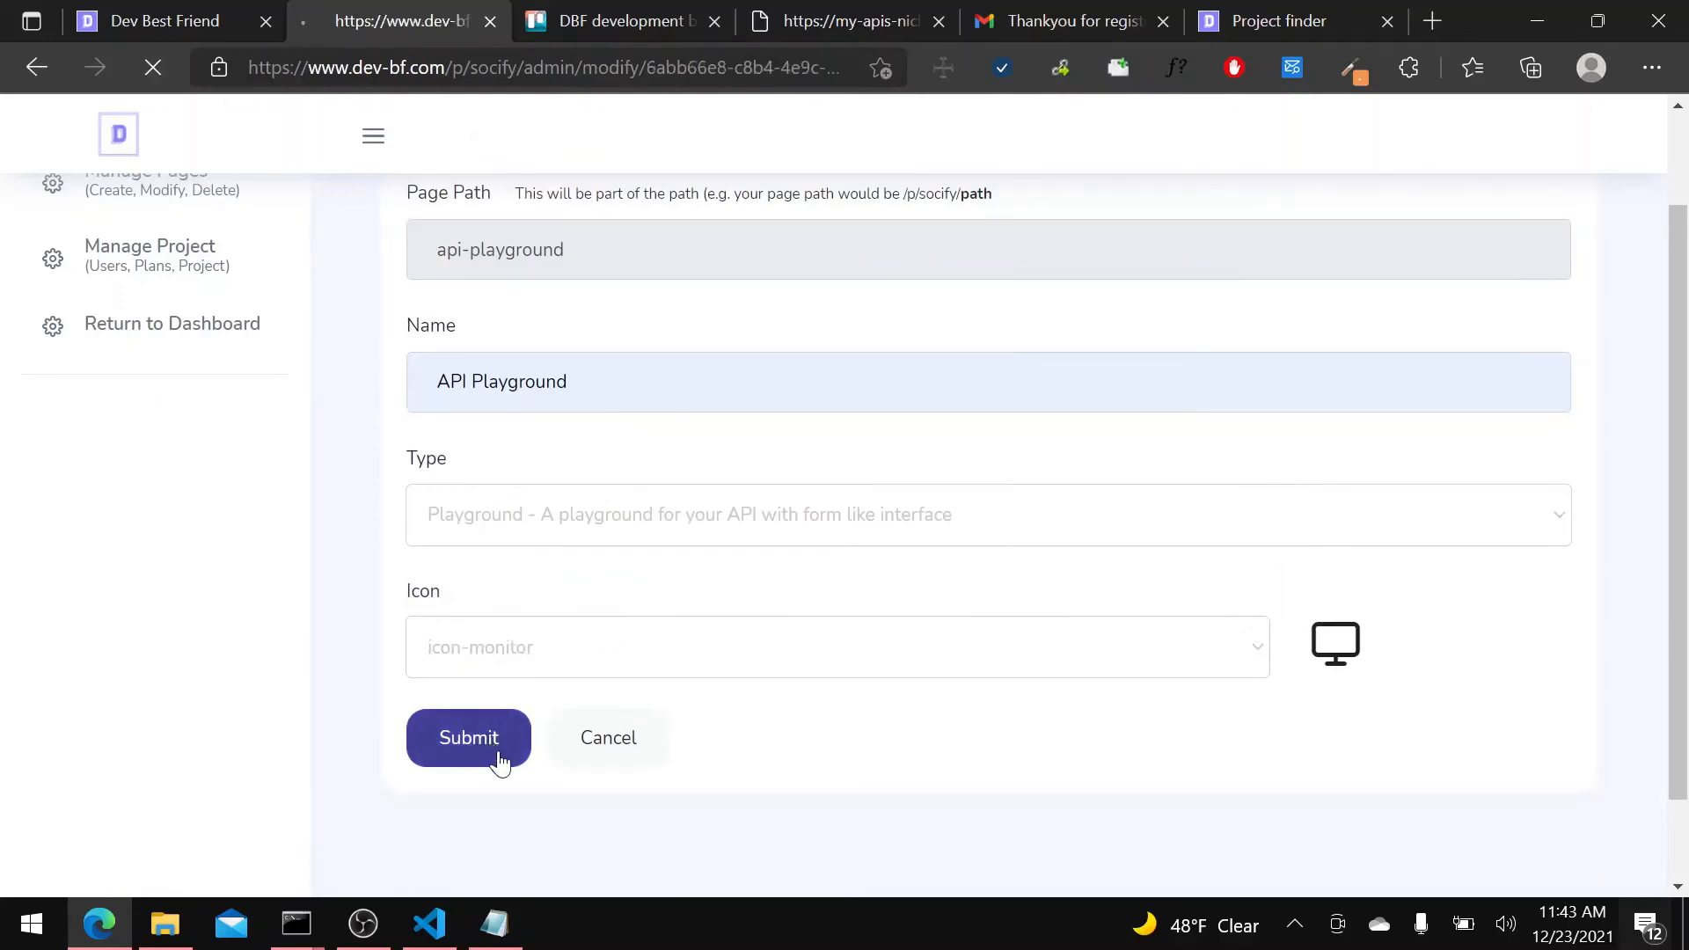
Select Fetch Social Links as the API used by the playground page.
{"action": "scroll", "coordinate": [1191, 498], "scroll_direction": "down", "scroll_amount": 5}
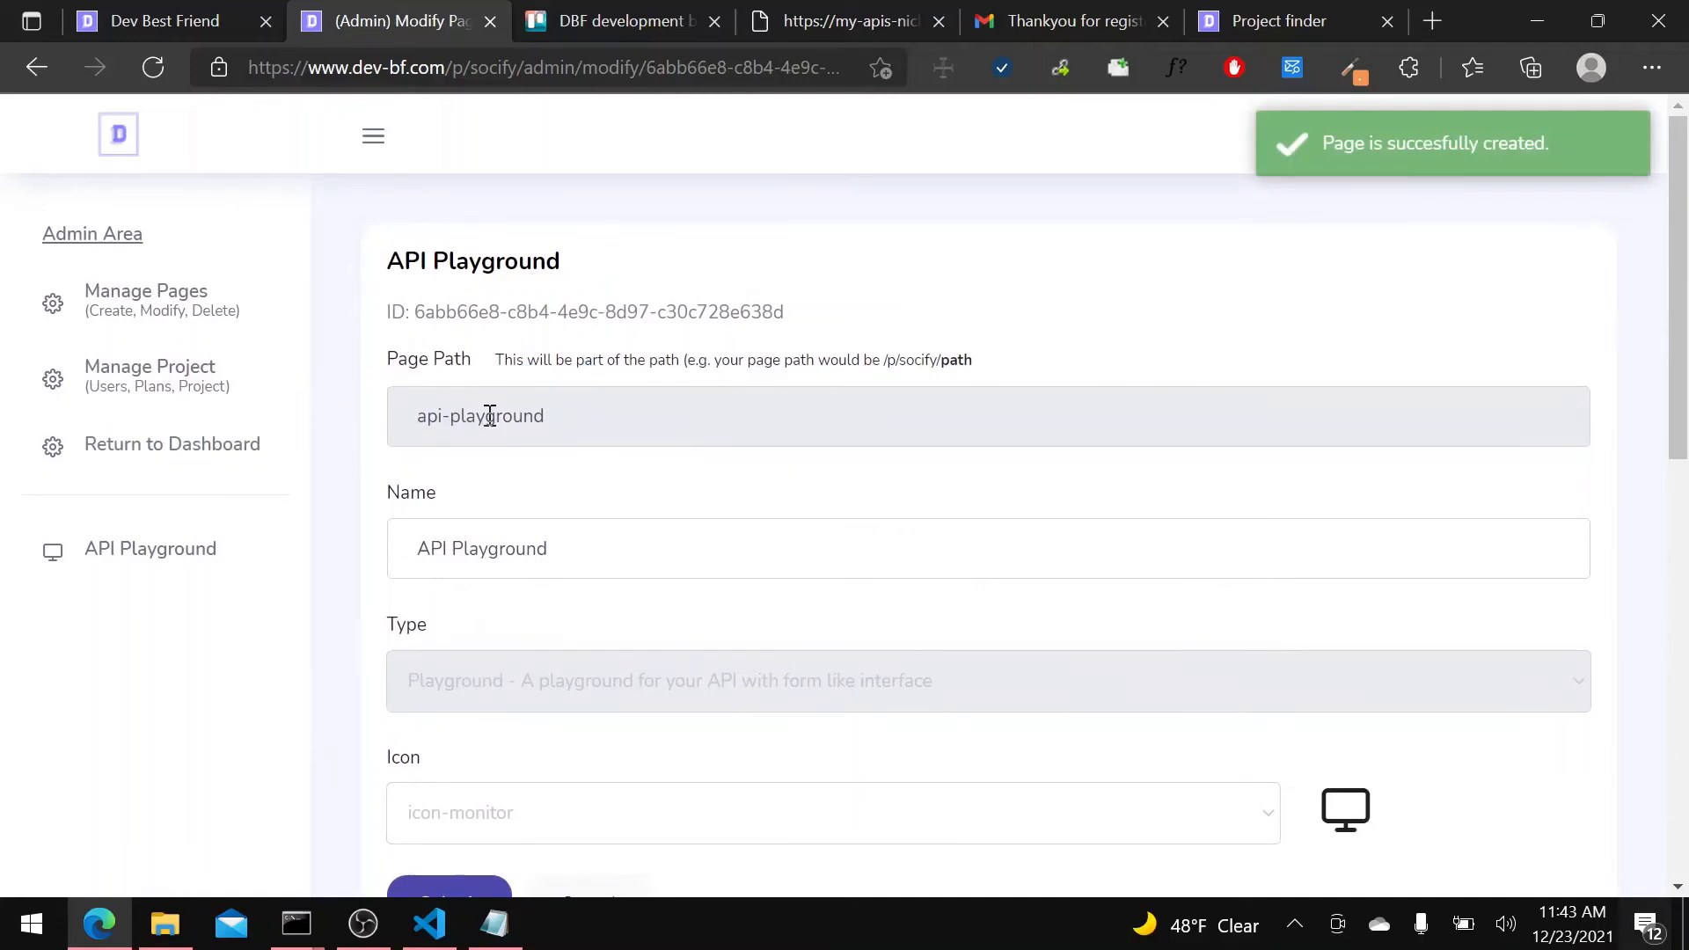
{"action": "scroll", "coordinate": [490, 415], "scroll_direction": "down", "scroll_amount": 6}
{"action": "left_click", "coordinate": [505, 532]}
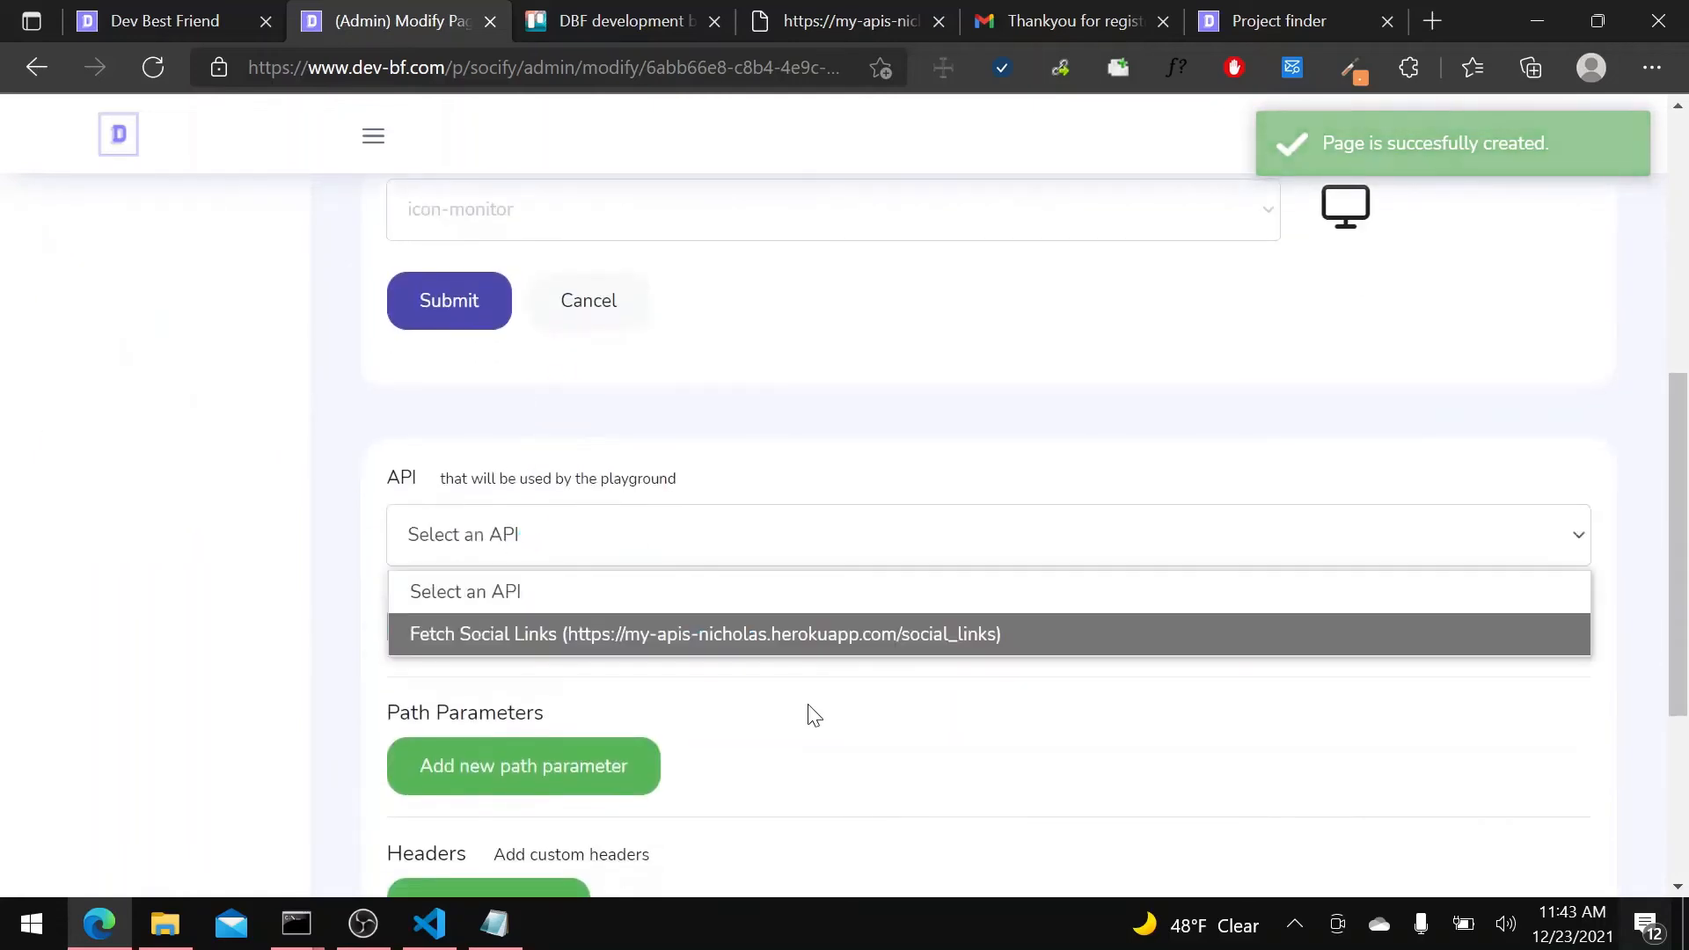
{"action": "left_click", "coordinate": [775, 634]}
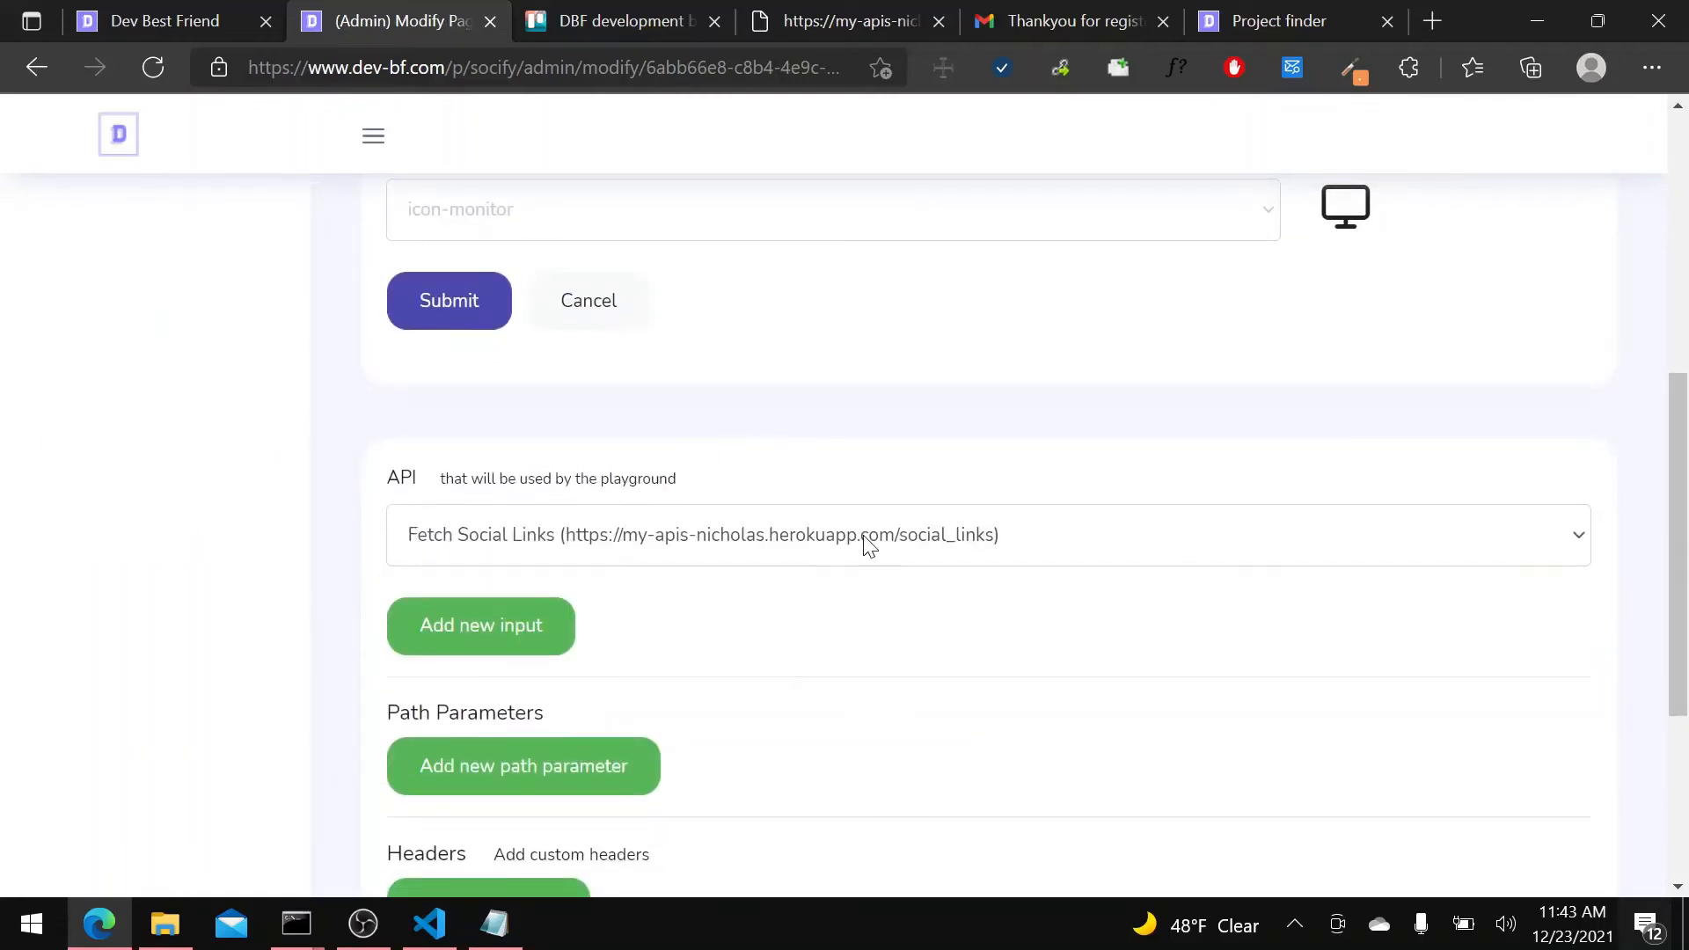
Import the API's default structure into the playground's inputs.
{"action": "scroll", "coordinate": [792, 537], "scroll_direction": "down", "scroll_amount": 4}
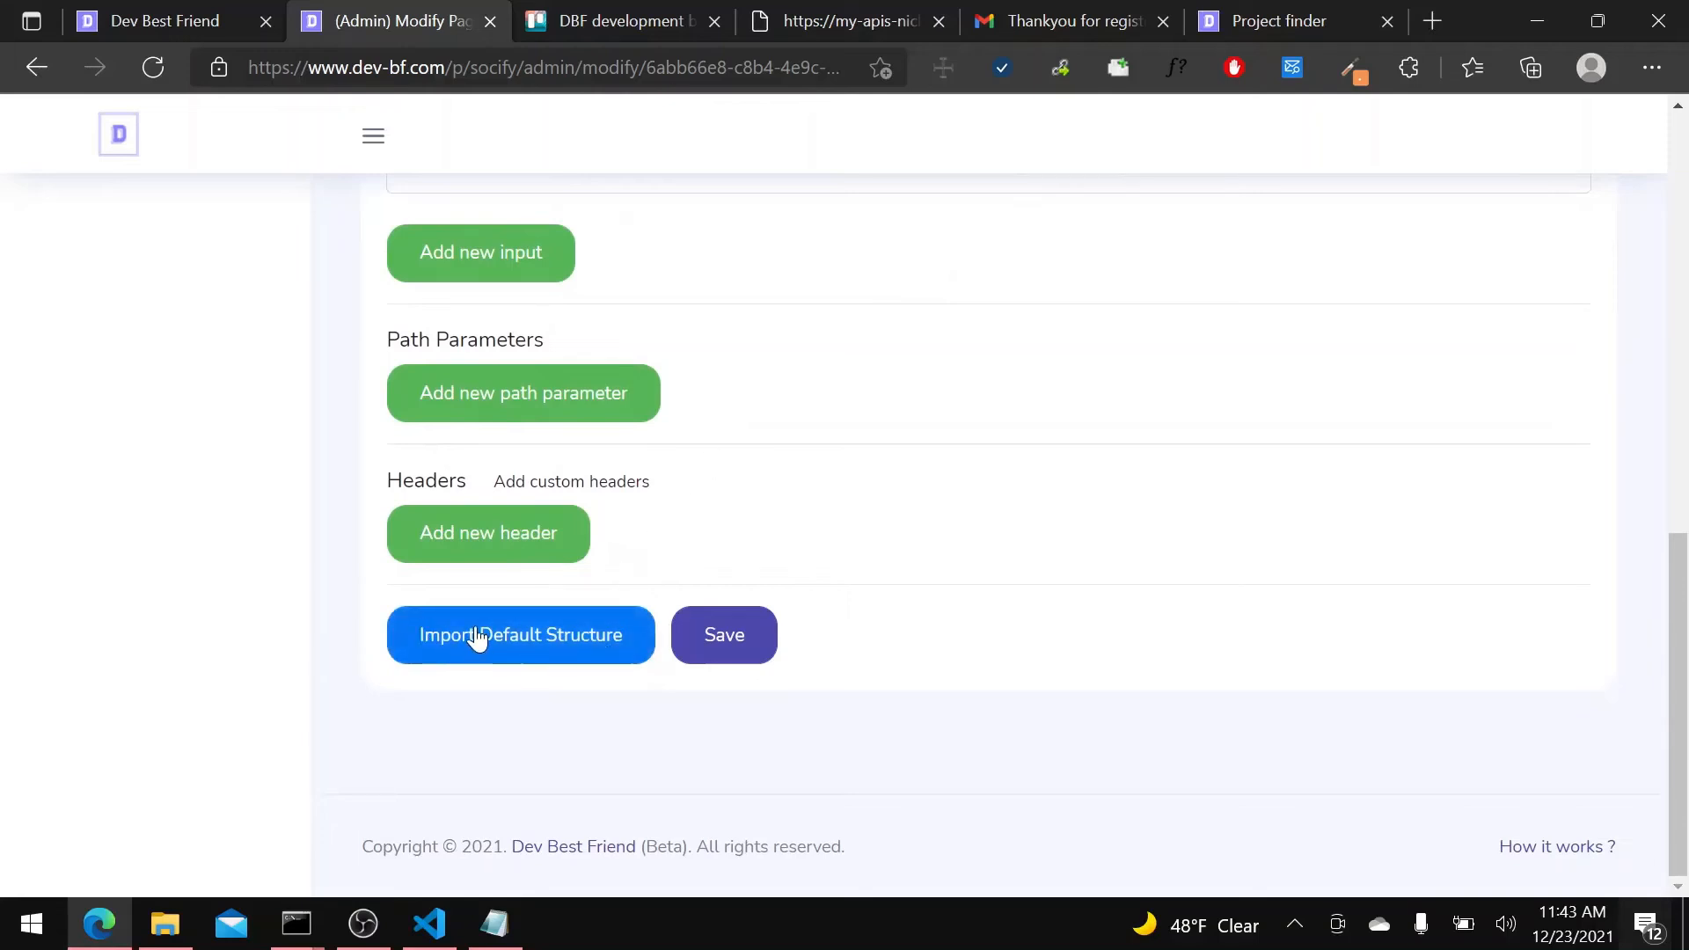
{"action": "scroll", "coordinate": [510, 673], "scroll_direction": "up", "scroll_amount": 2}
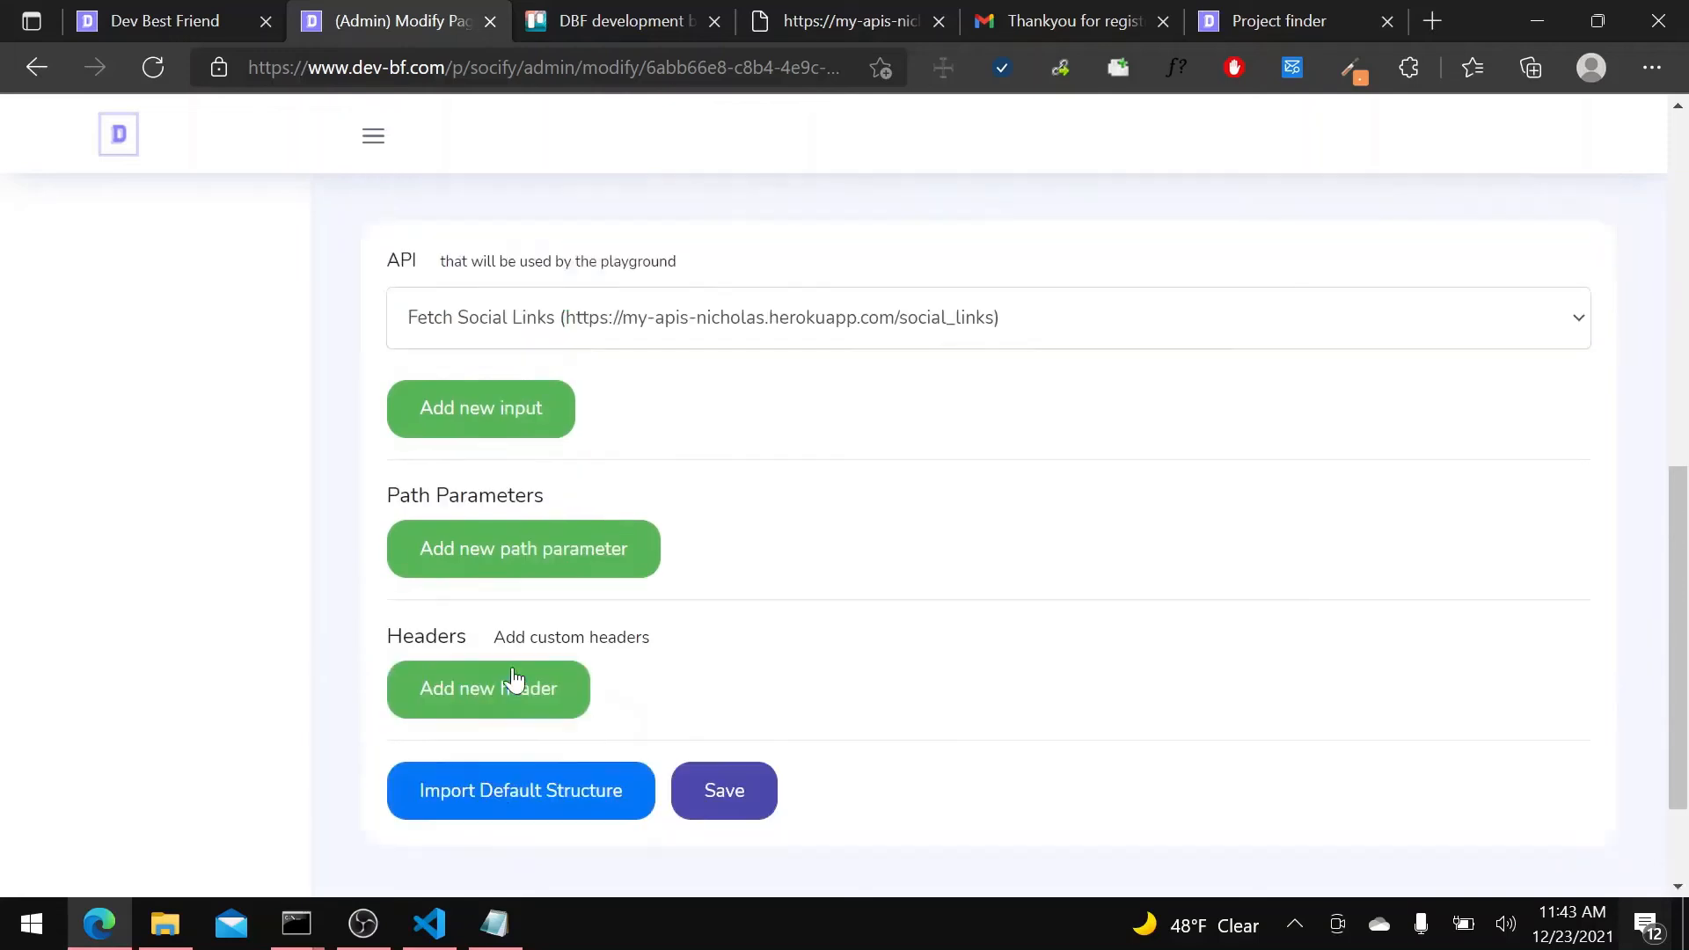
{"action": "scroll", "coordinate": [527, 669], "scroll_direction": "up", "scroll_amount": 2}
{"action": "scroll", "coordinate": [547, 651], "scroll_direction": "down", "scroll_amount": 4}
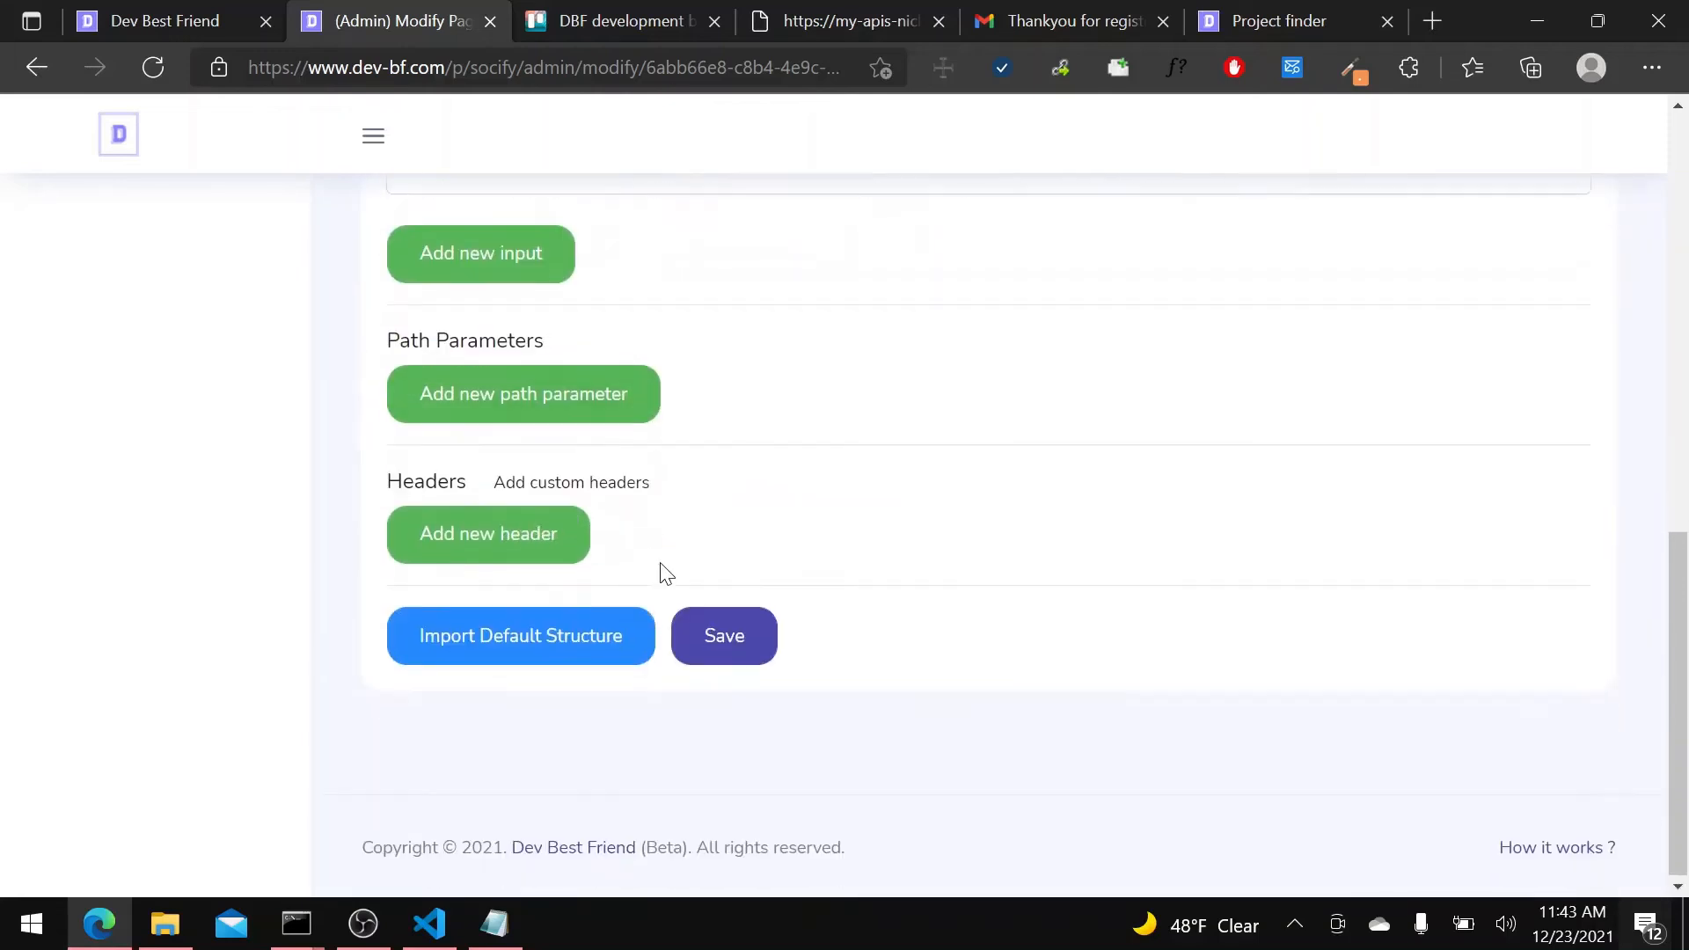
{"action": "left_click", "coordinate": [606, 673]}
{"action": "scroll", "coordinate": [704, 704], "scroll_direction": "up", "scroll_amount": 2}
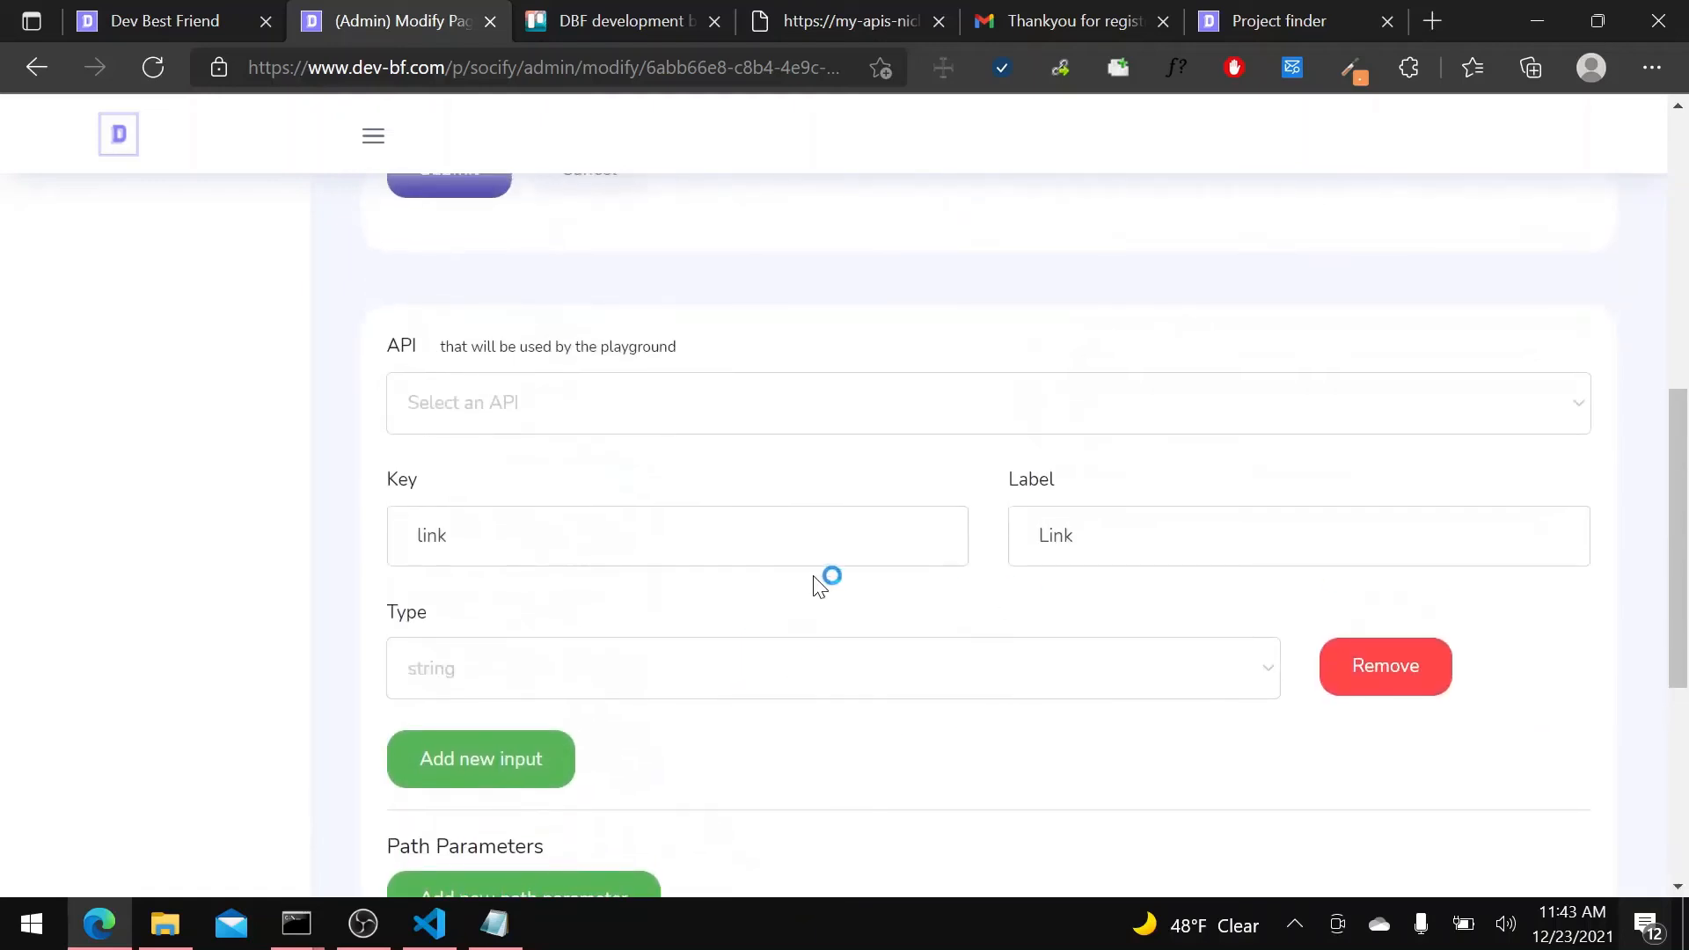
Review the imported link input of the playground and save the playground contents.
{"action": "scroll", "coordinate": [707, 554], "scroll_direction": "down", "scroll_amount": 3}
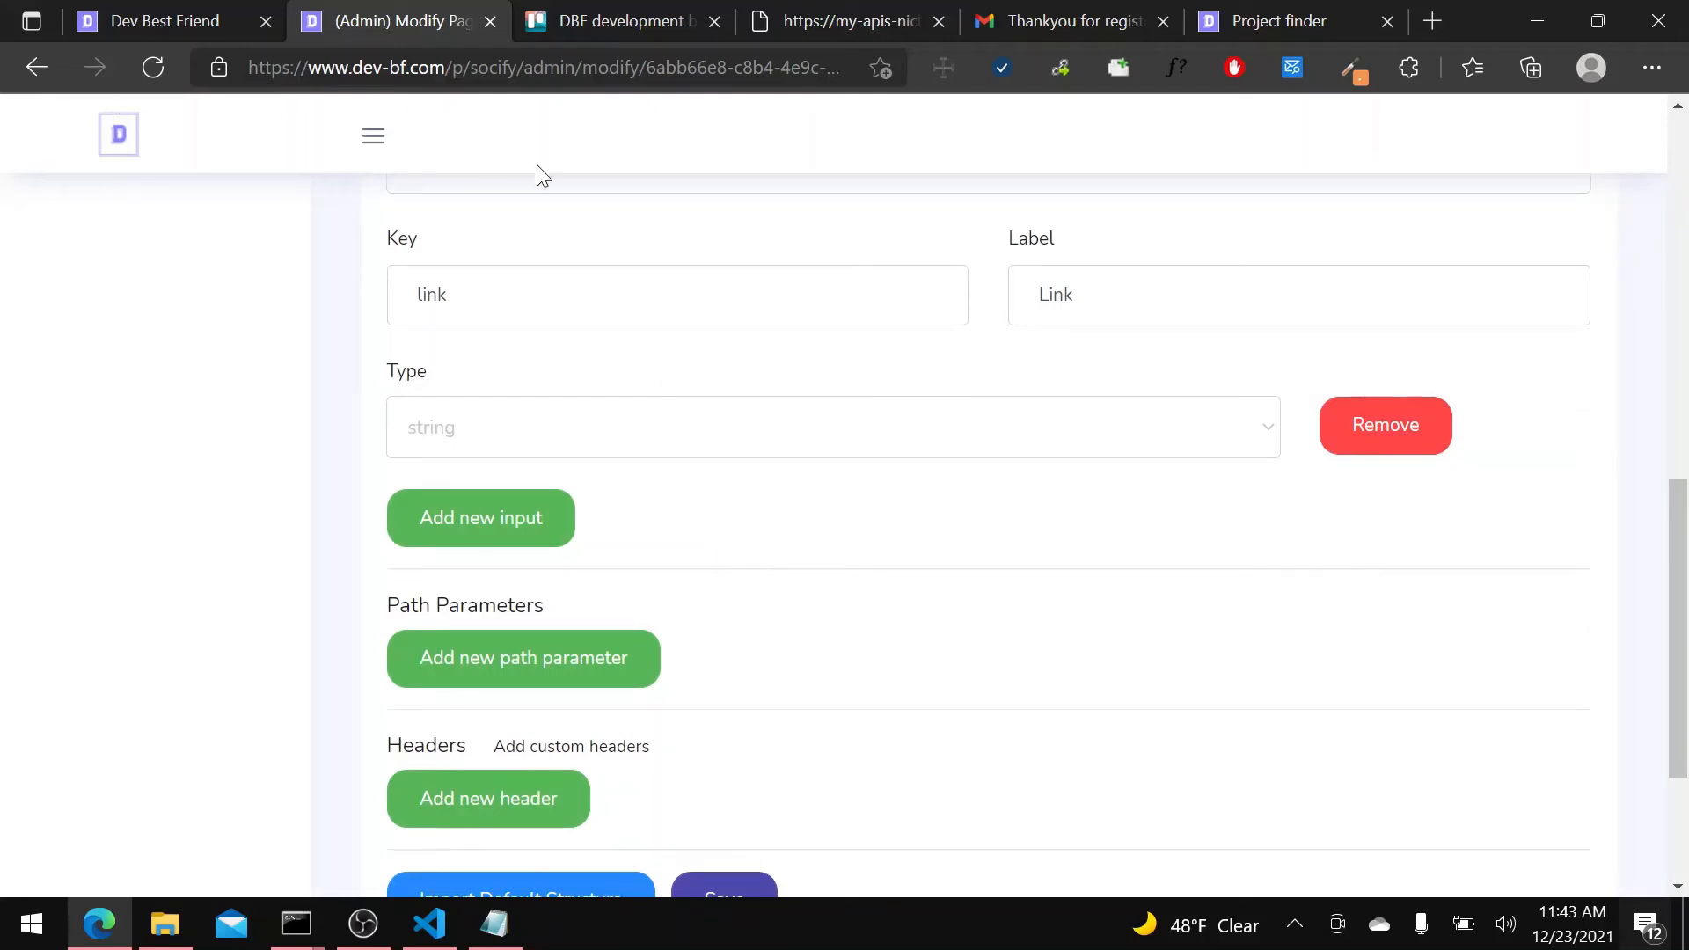
{"action": "scroll", "coordinate": [699, 234], "scroll_direction": "up", "scroll_amount": 3}
{"action": "scroll", "coordinate": [618, 632], "scroll_direction": "down", "scroll_amount": 5}
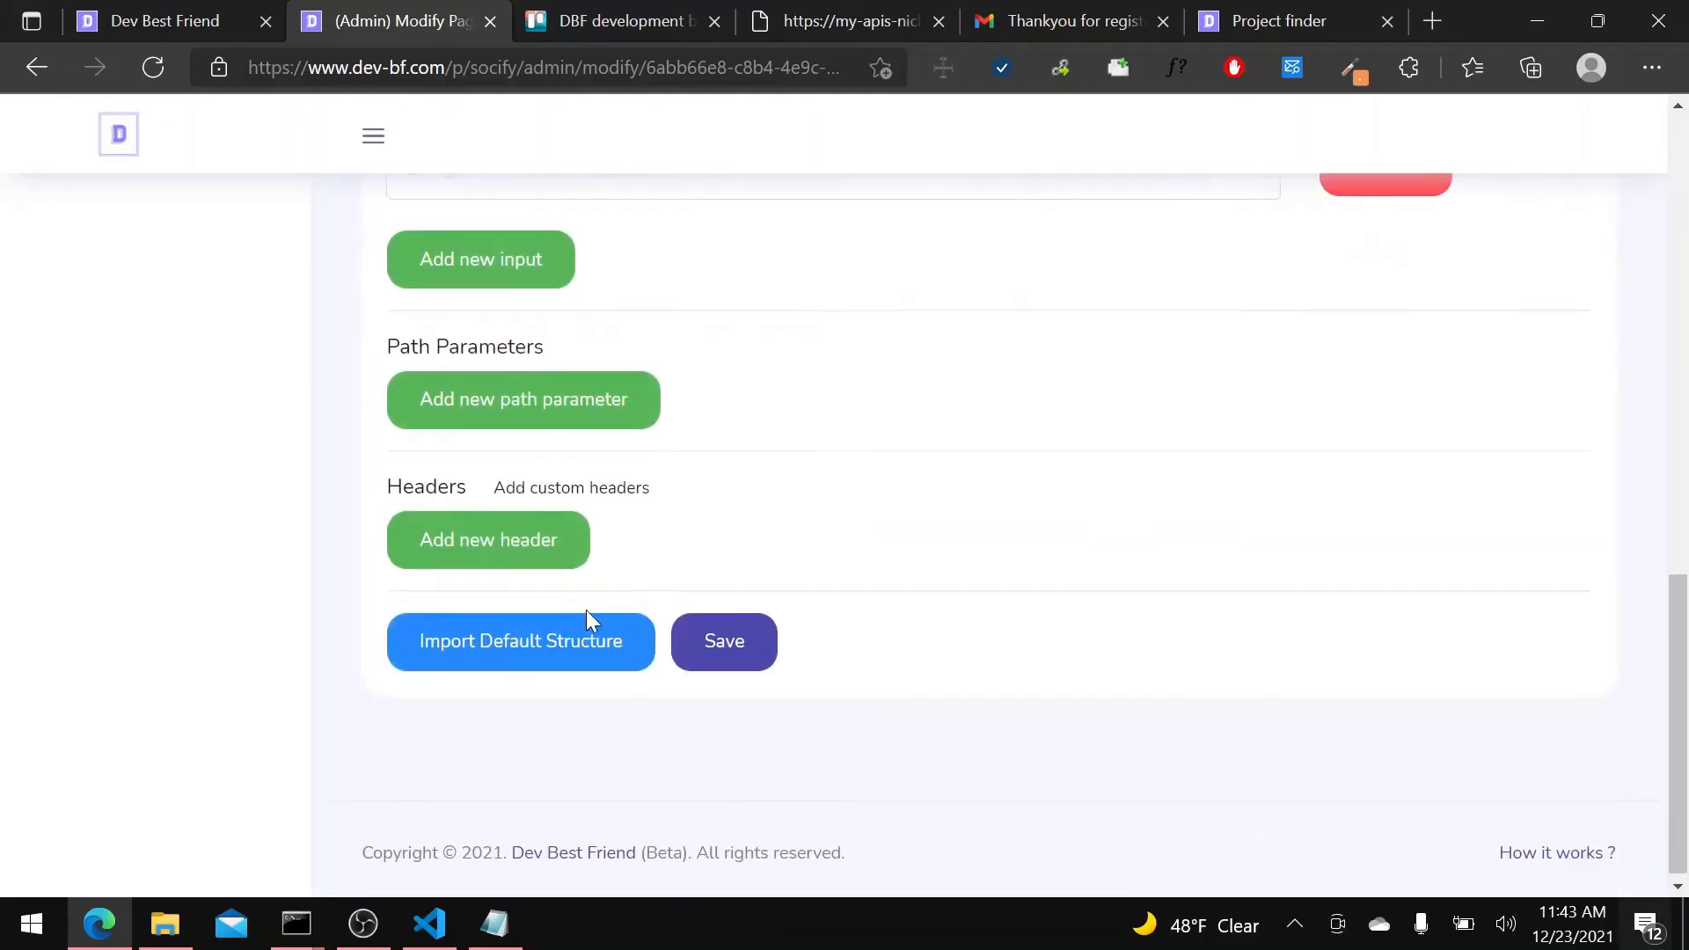
{"action": "scroll", "coordinate": [658, 354], "scroll_direction": "up", "scroll_amount": 3}
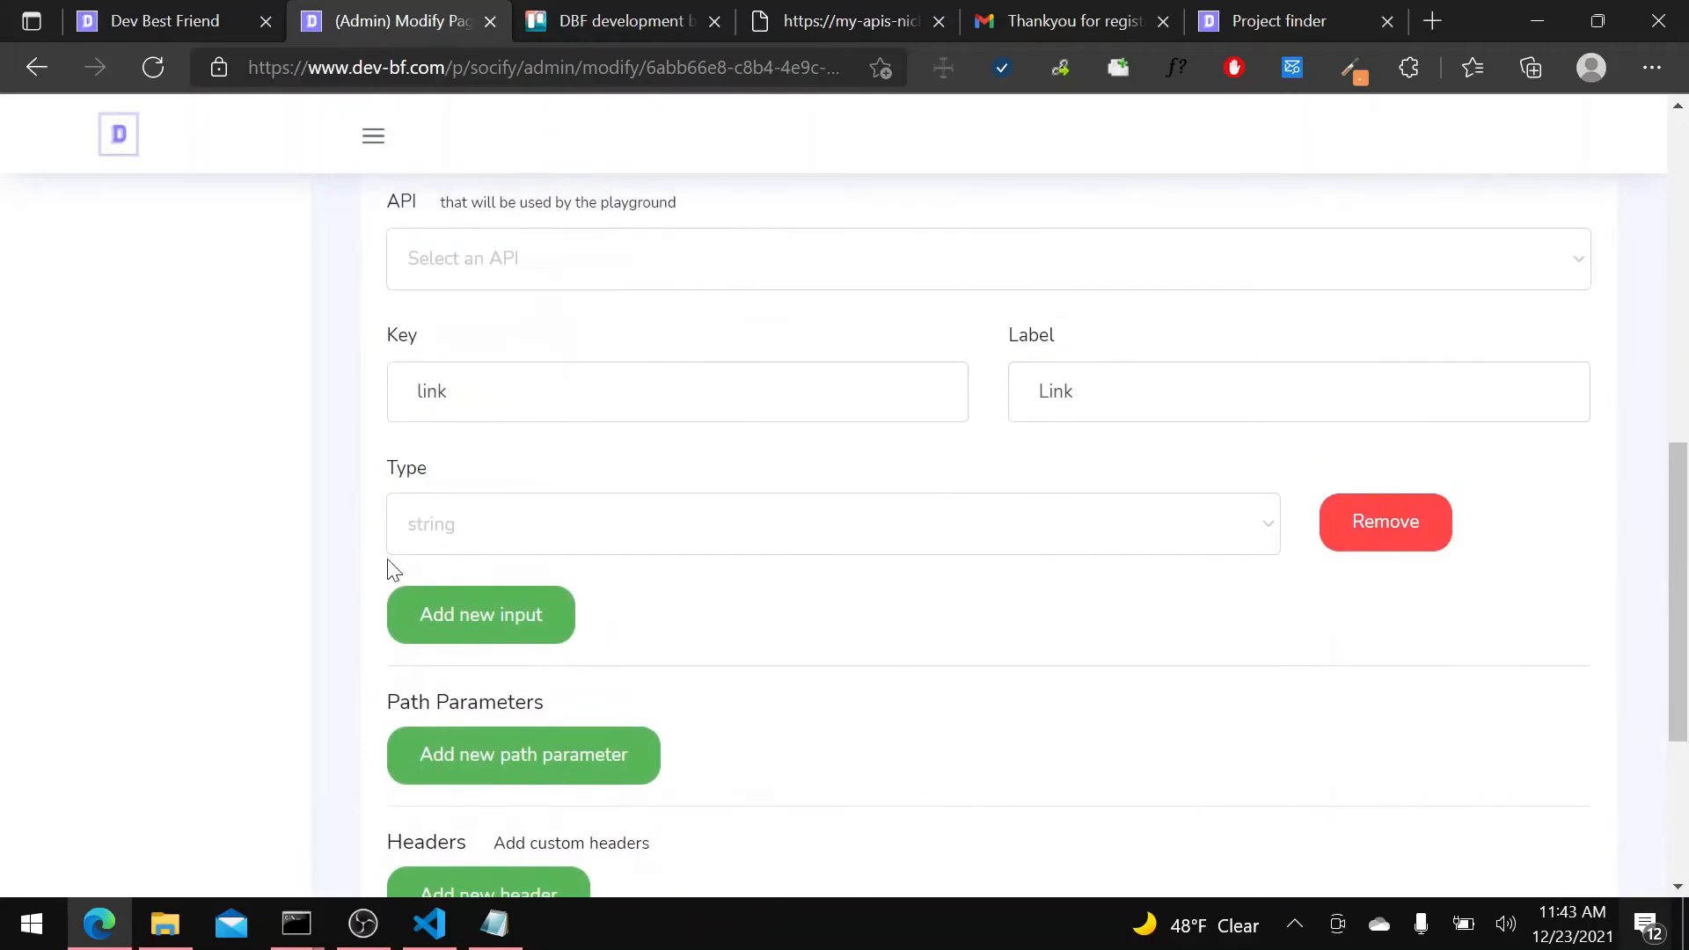
{"action": "scroll", "coordinate": [940, 557], "scroll_direction": "down", "scroll_amount": 5}
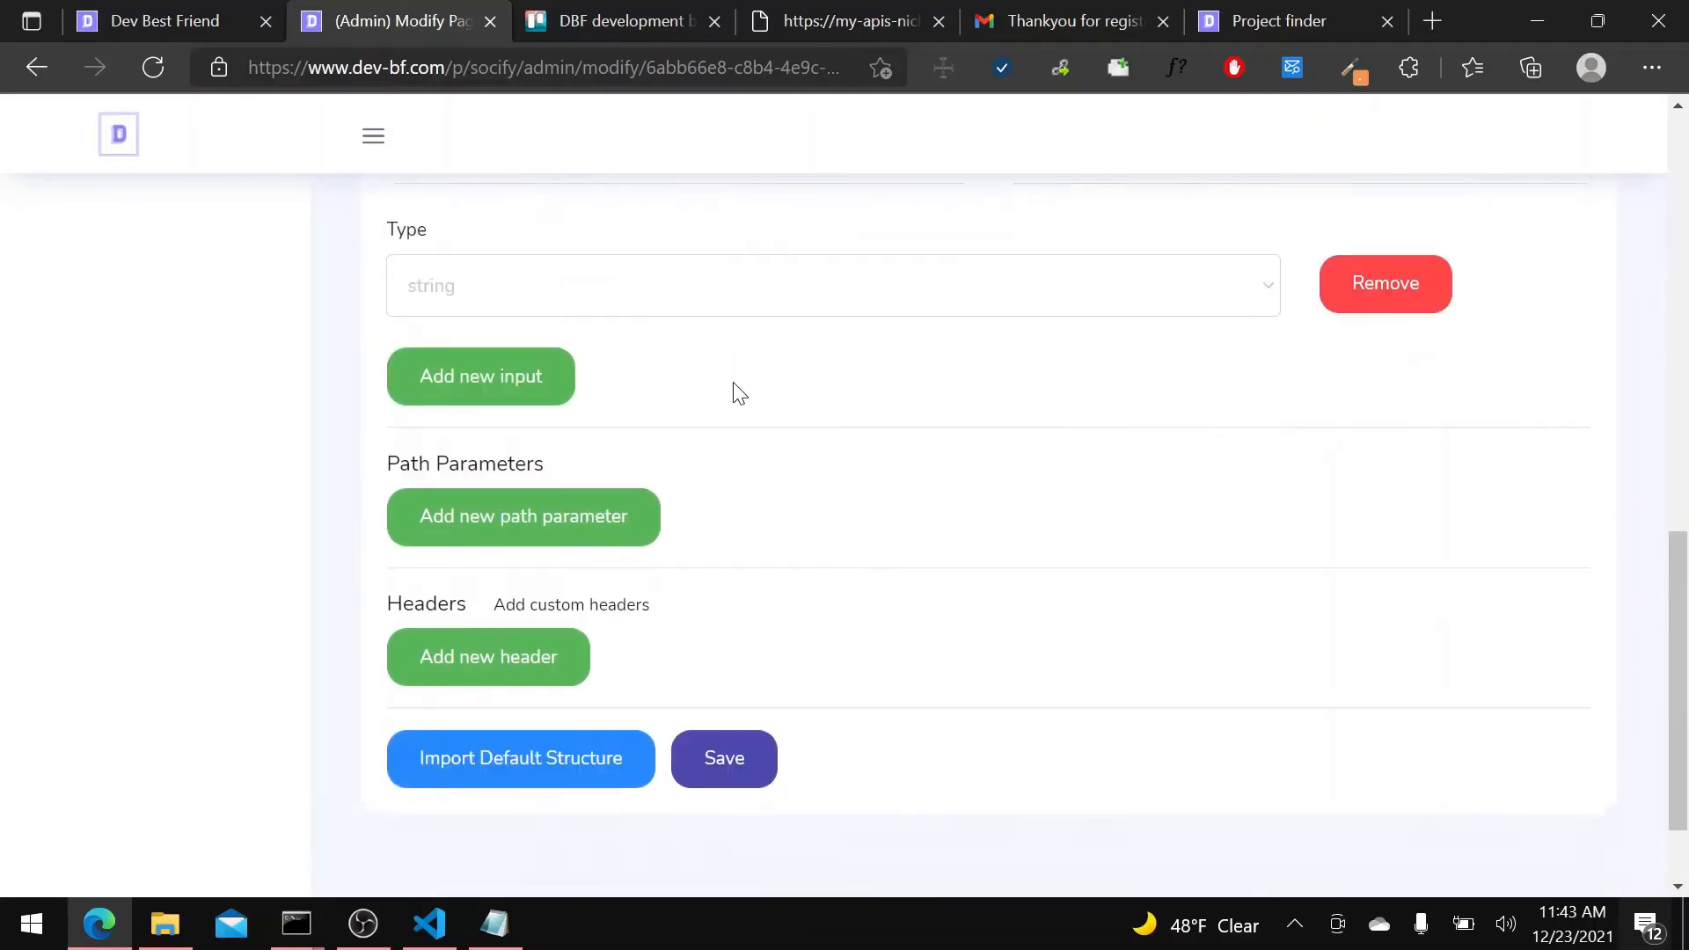
{"action": "left_click", "coordinate": [719, 642]}
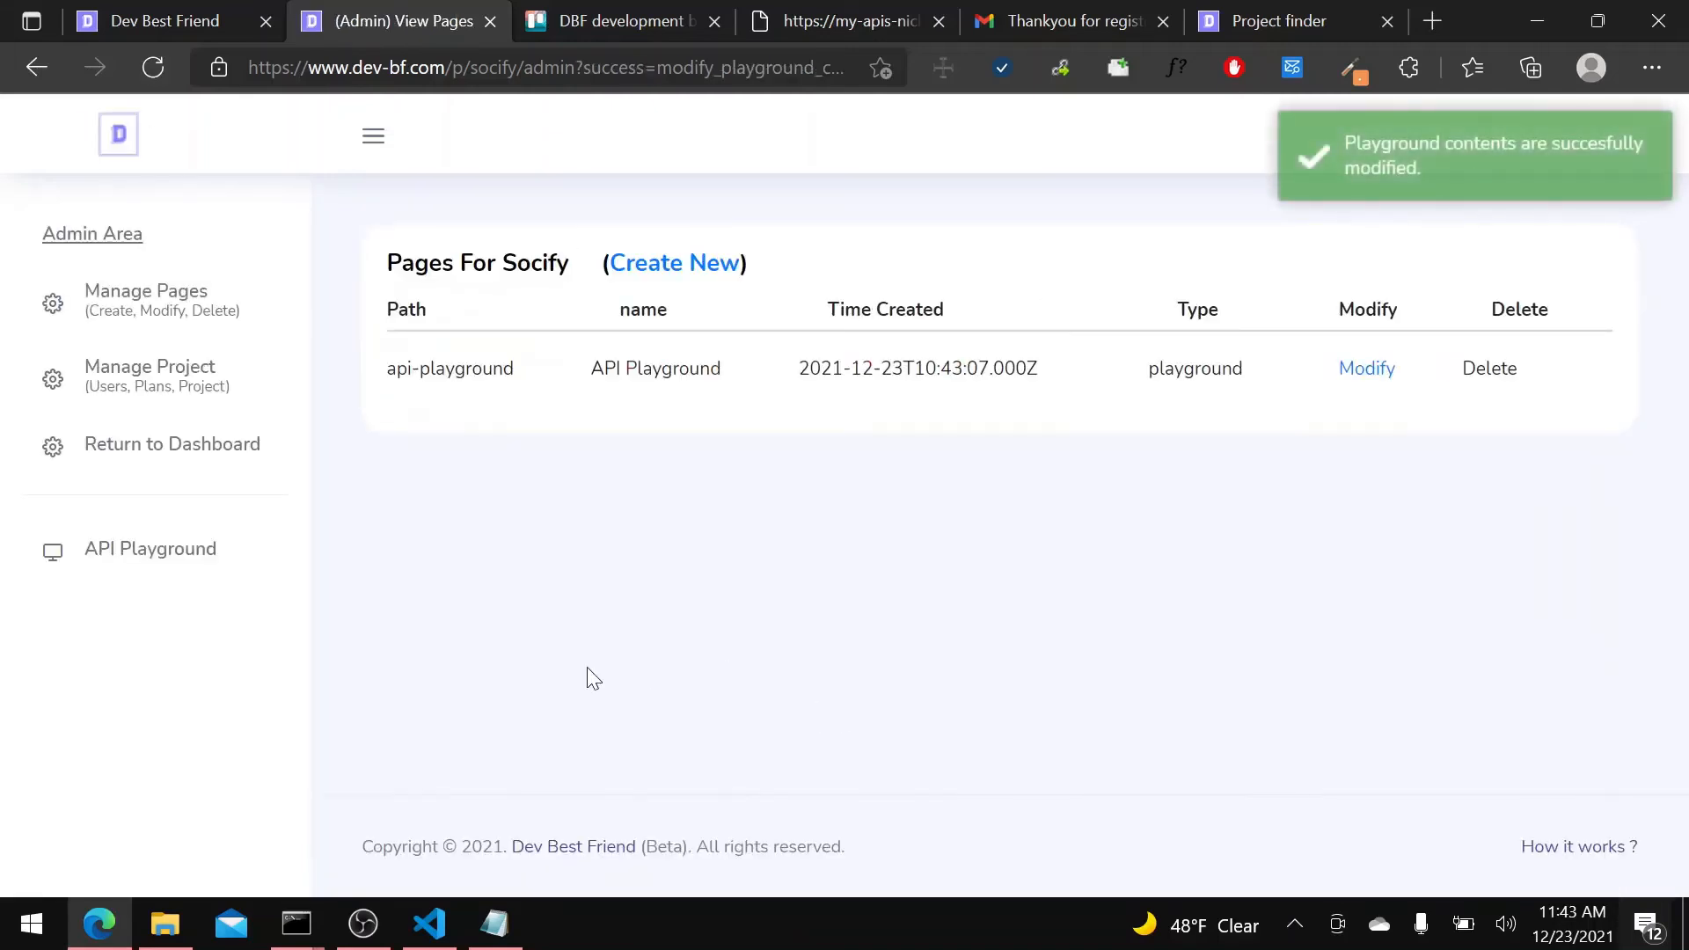
Open the API Playground page and copy the link parameter's value from the sample social_links request's address.
{"action": "left_click", "coordinate": [194, 568]}
{"action": "left_click", "coordinate": [742, 483]}
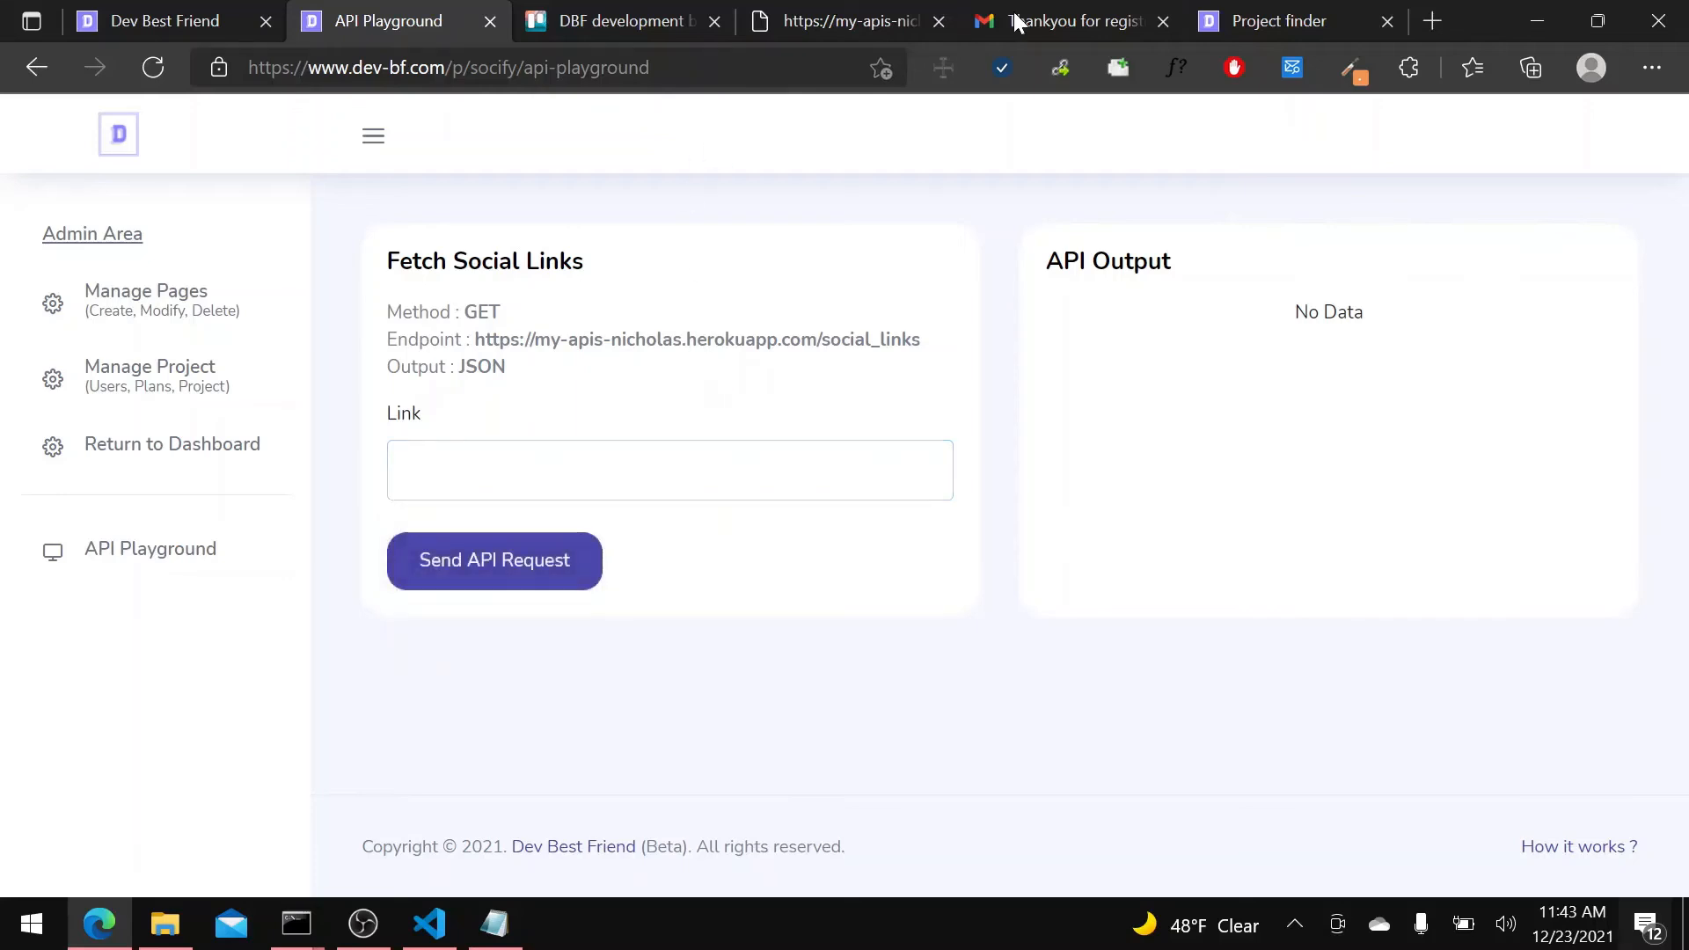
{"action": "left_click", "coordinate": [839, 25]}
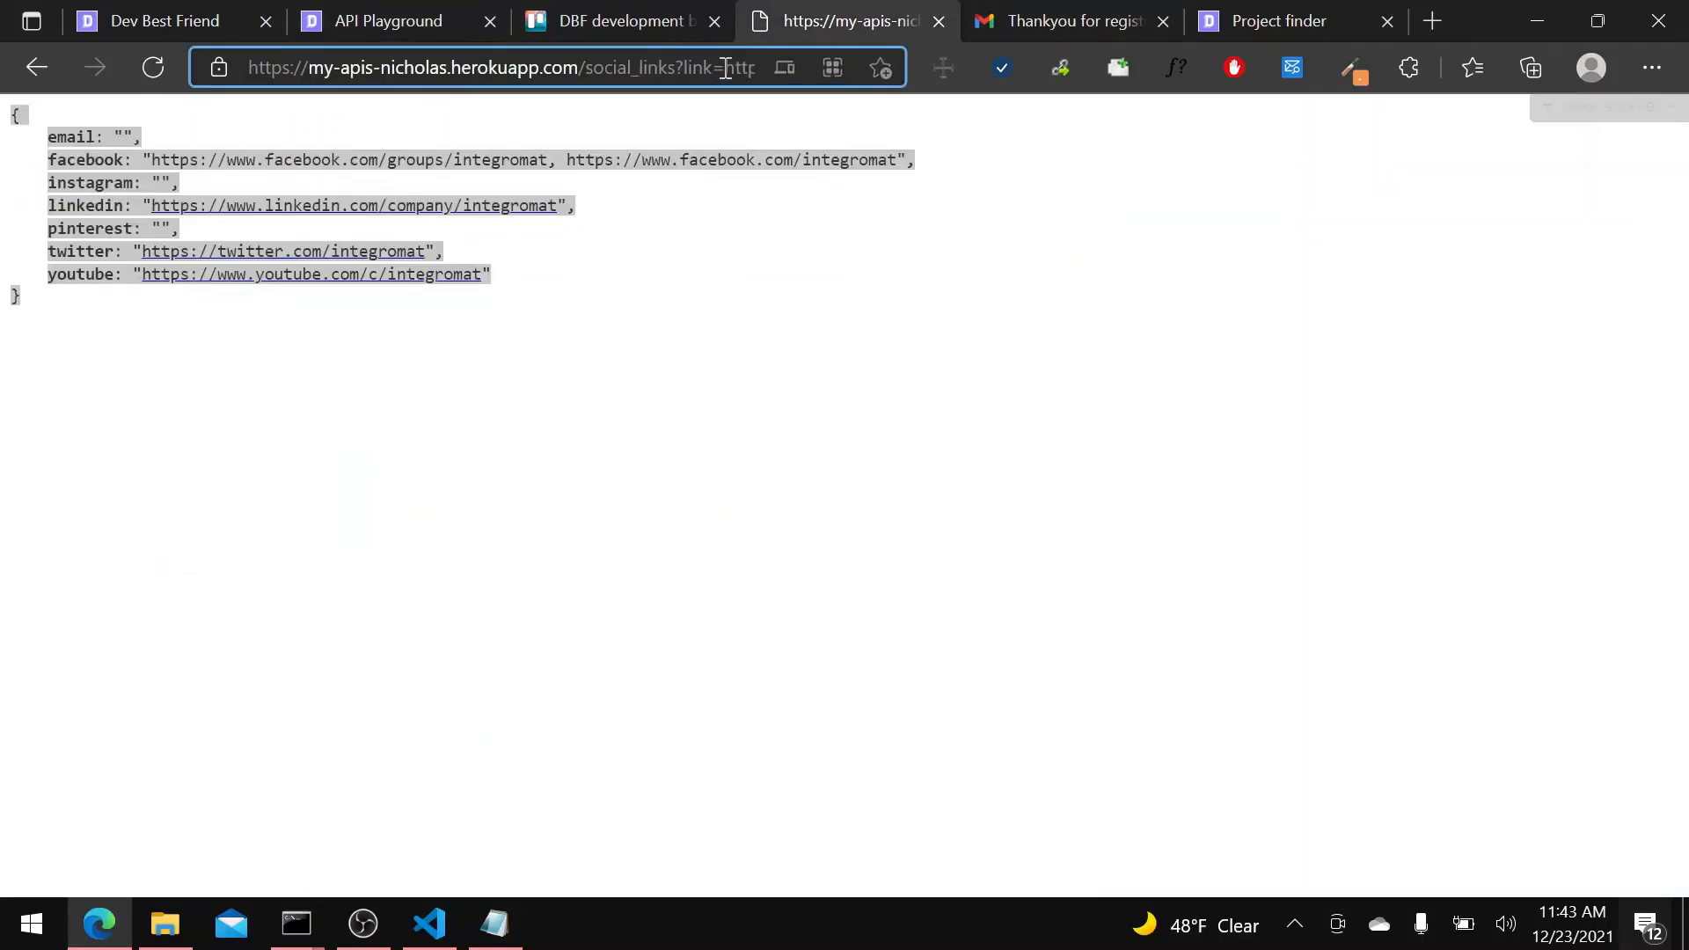
{"action": "left_click_drag", "start_coordinate": [725, 67], "coordinate": [981, 66]}
{"action": "key", "text": "ctrl+c"}
{"action": "left_click", "coordinate": [399, 20]}
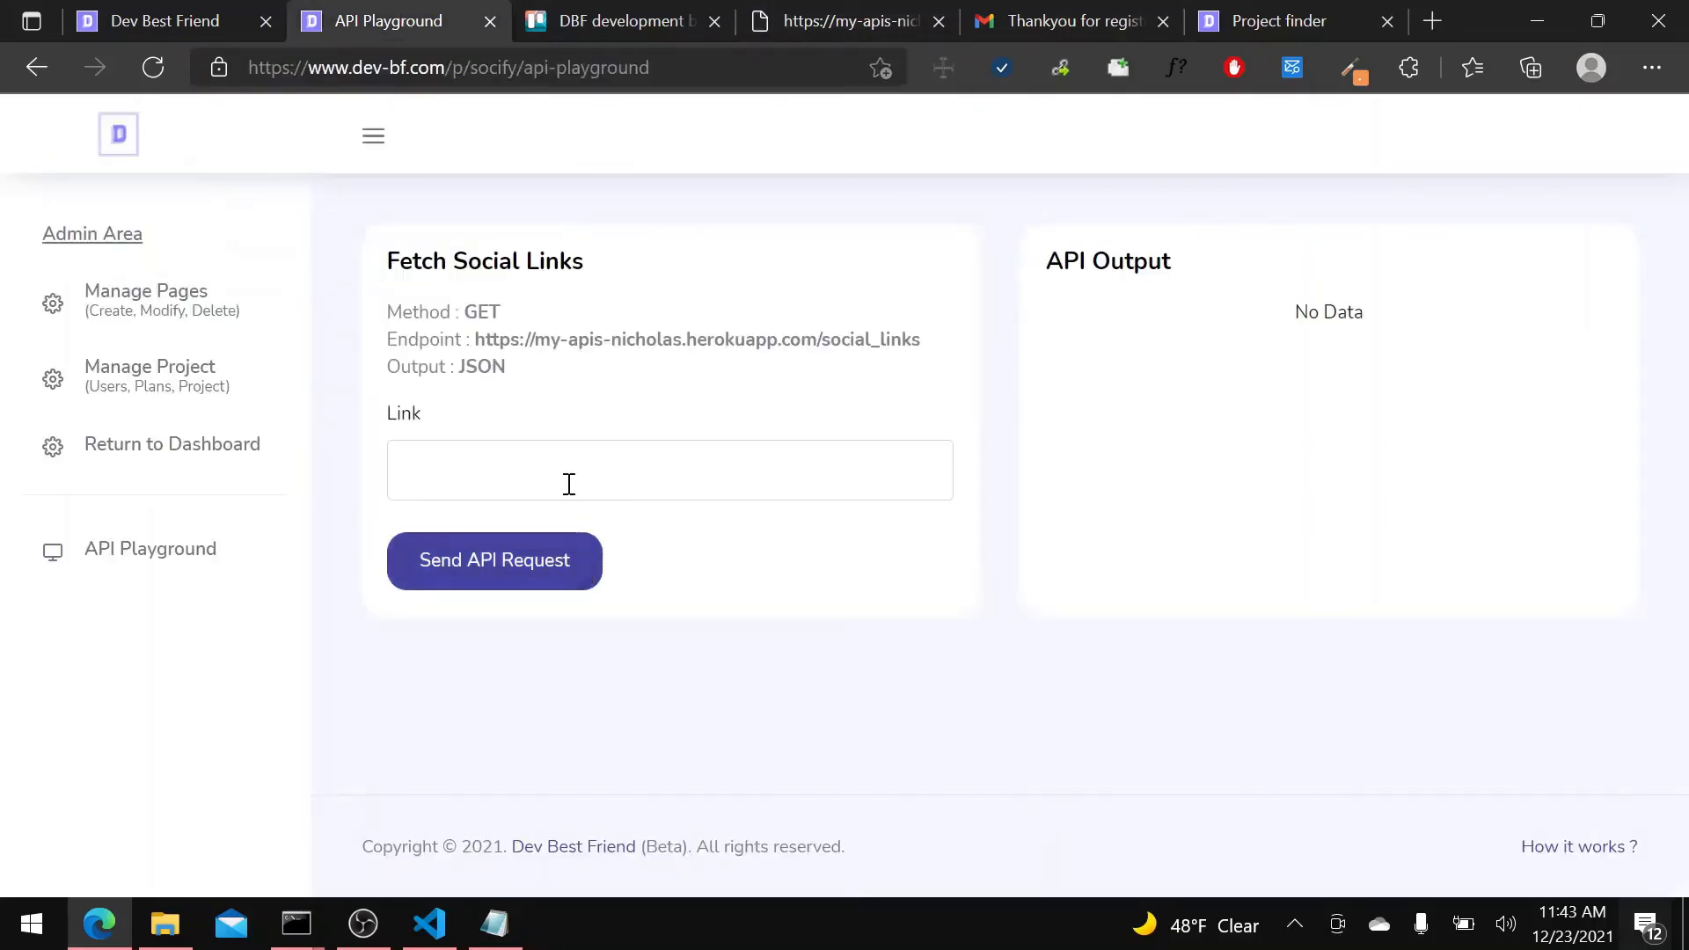
Paste the copied address into the playground's Link input and send the API request.
{"action": "left_click", "coordinate": [566, 483]}
{"action": "key", "text": "ctrl+v"}
{"action": "left_click", "coordinate": [554, 560]}
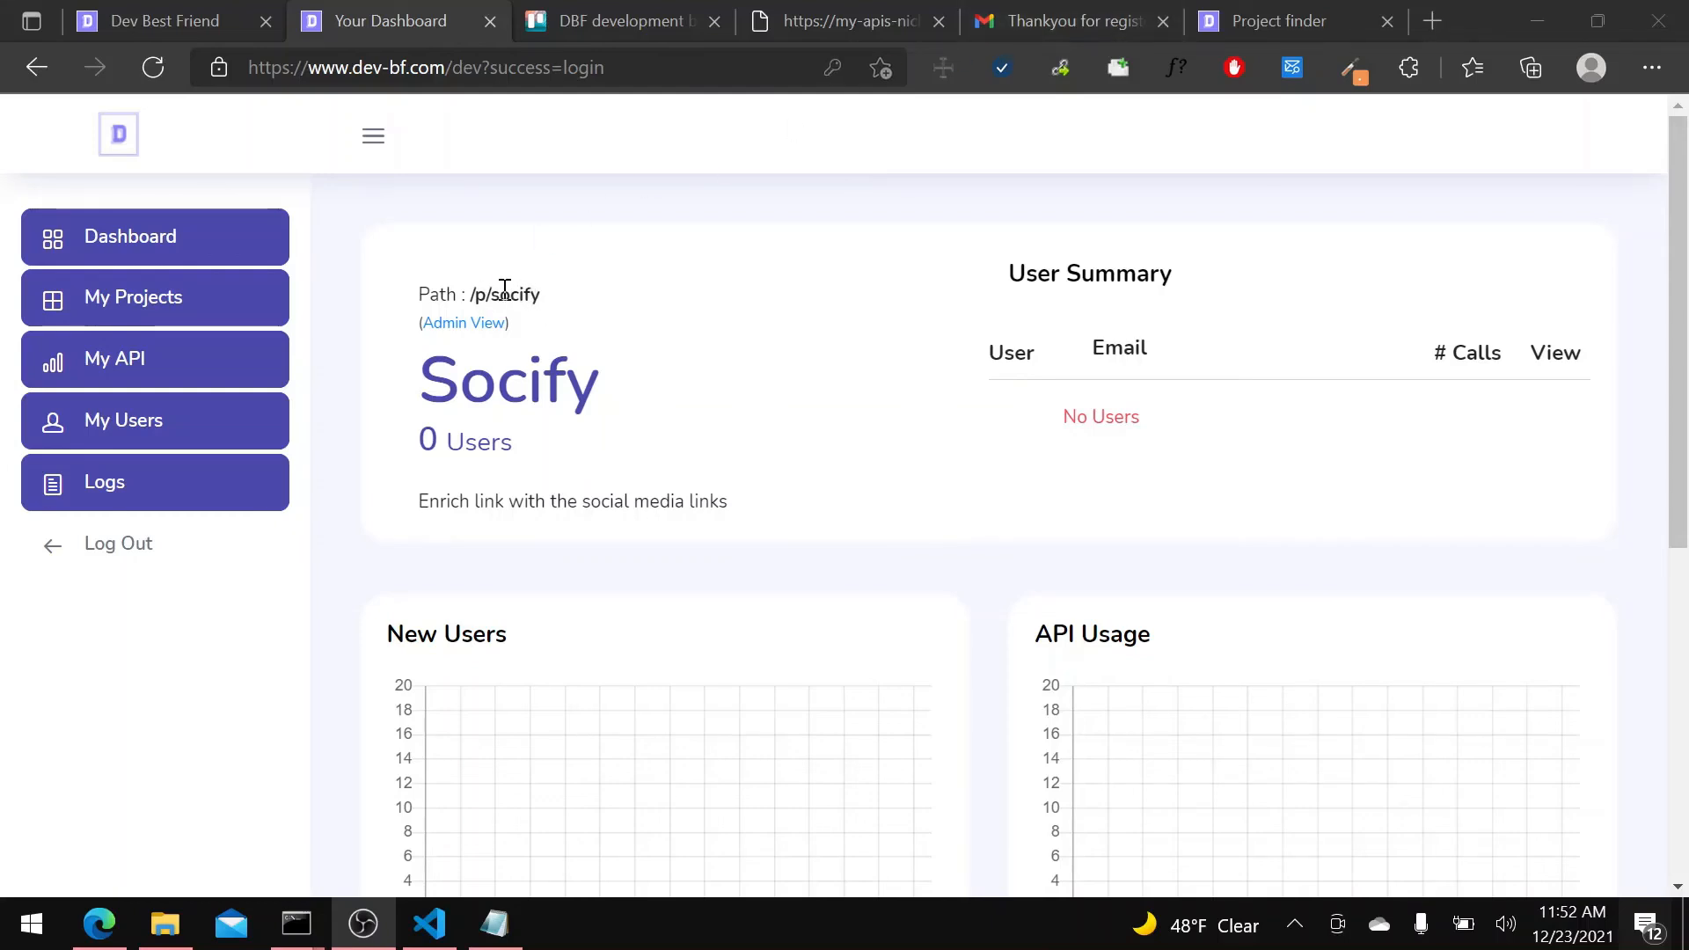
Log out of the developer account and open the login page of the project with ID socify.
{"action": "left_click_drag", "start_coordinate": [491, 293], "coordinate": [542, 295]}
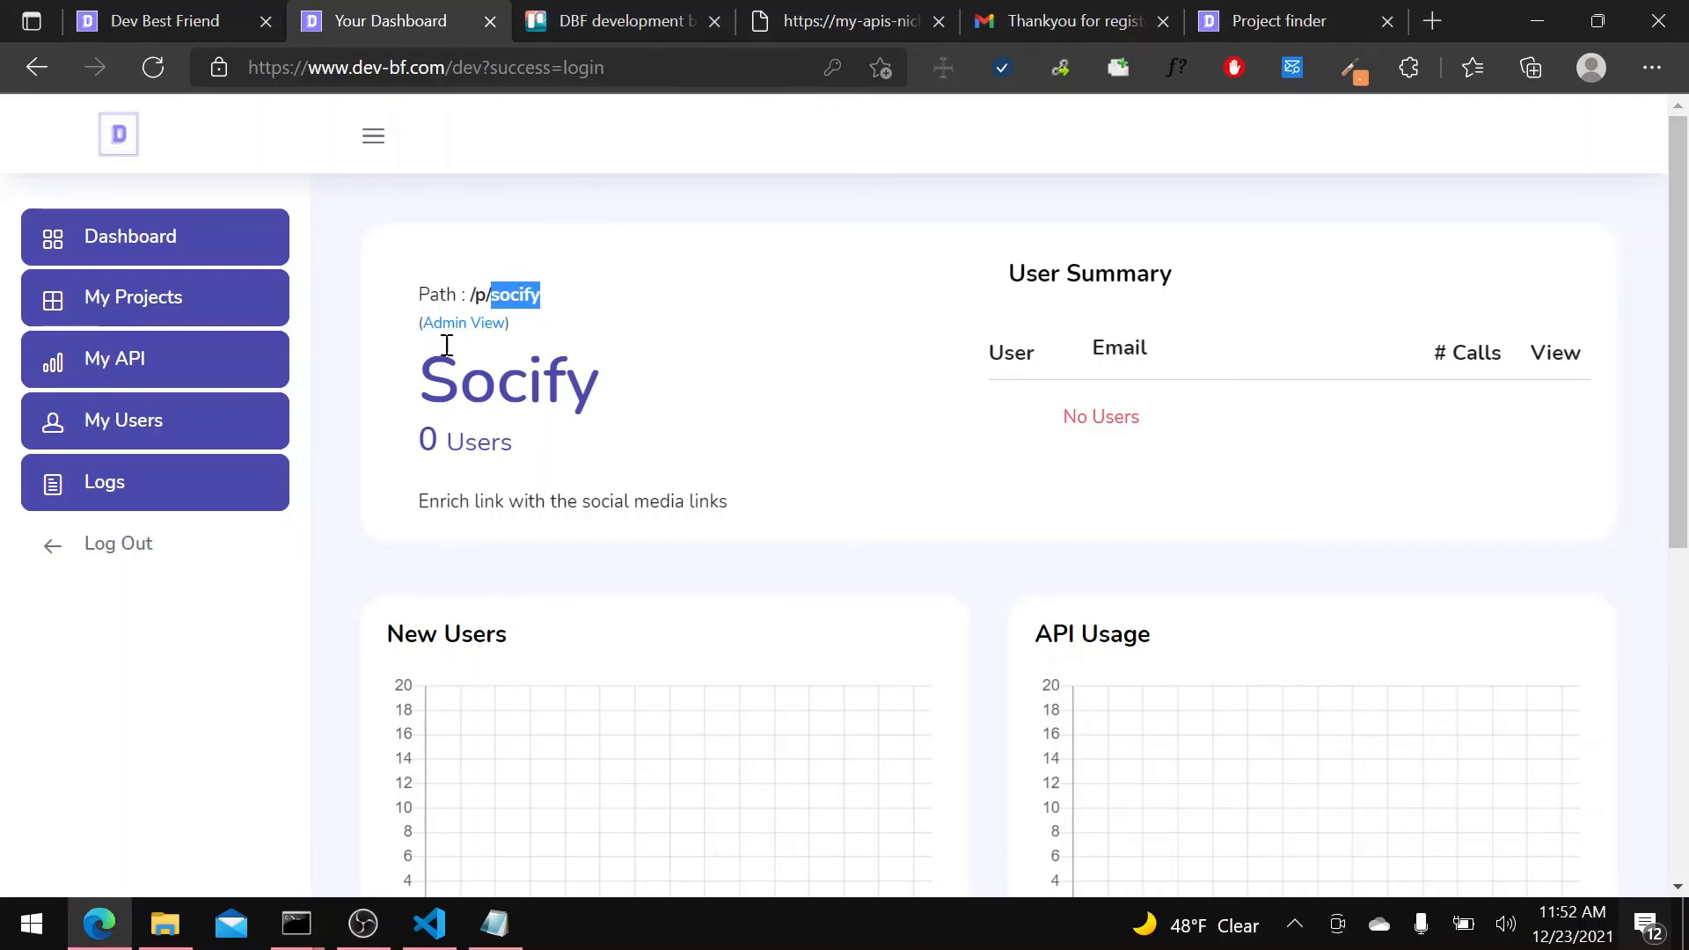
{"action": "left_click", "coordinate": [268, 547]}
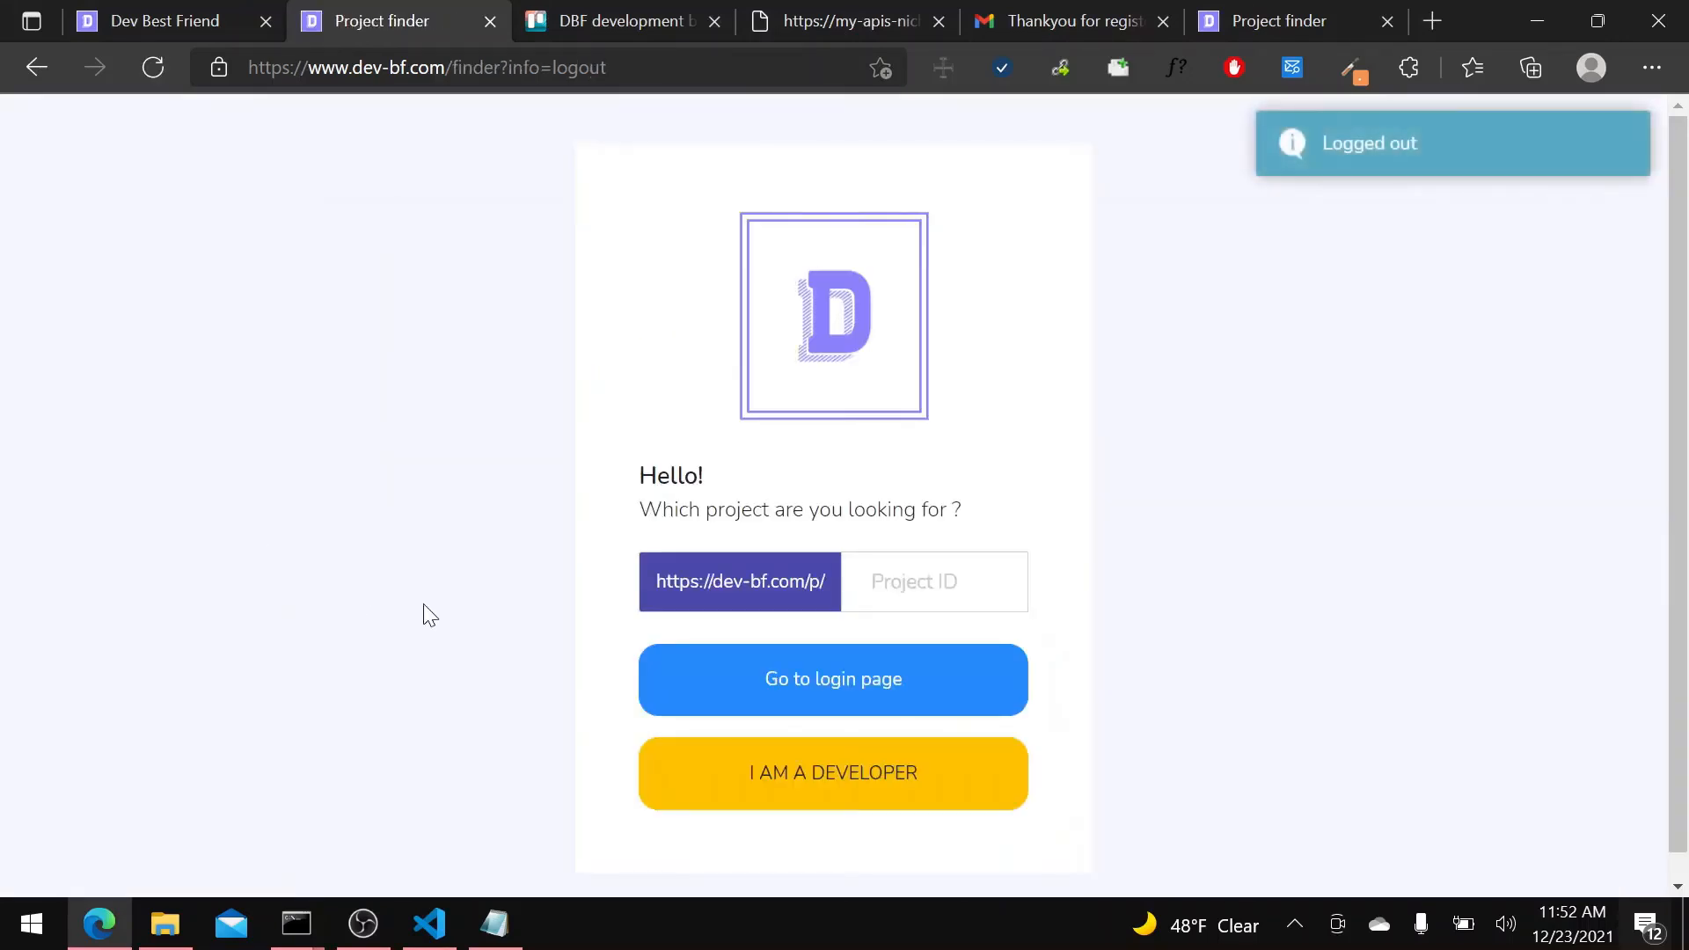
{"action": "left_click", "coordinate": [968, 569]}
{"action": "type", "text": "socify"}
{"action": "left_click", "coordinate": [879, 678]}
Replace login with register at the end of the Socify address and open the project's registration page.
{"action": "double_click", "coordinate": [506, 69]}
{"action": "left_click", "coordinate": [527, 70]}
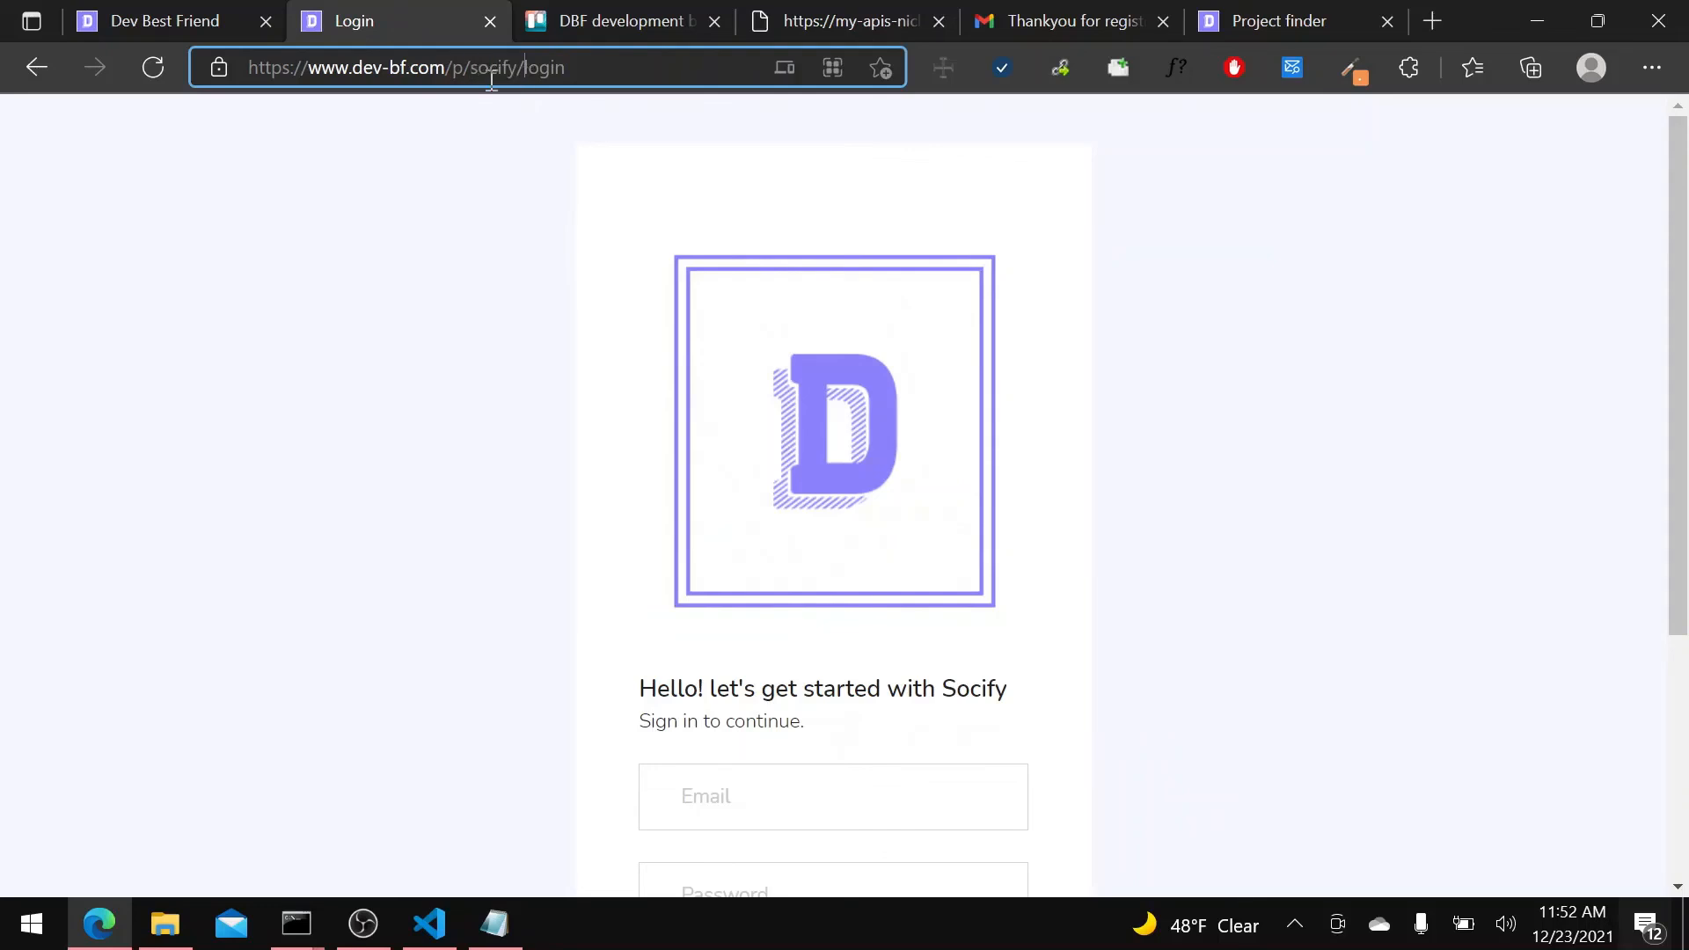
{"action": "left_click_drag", "start_coordinate": [519, 69], "coordinate": [454, 67]}
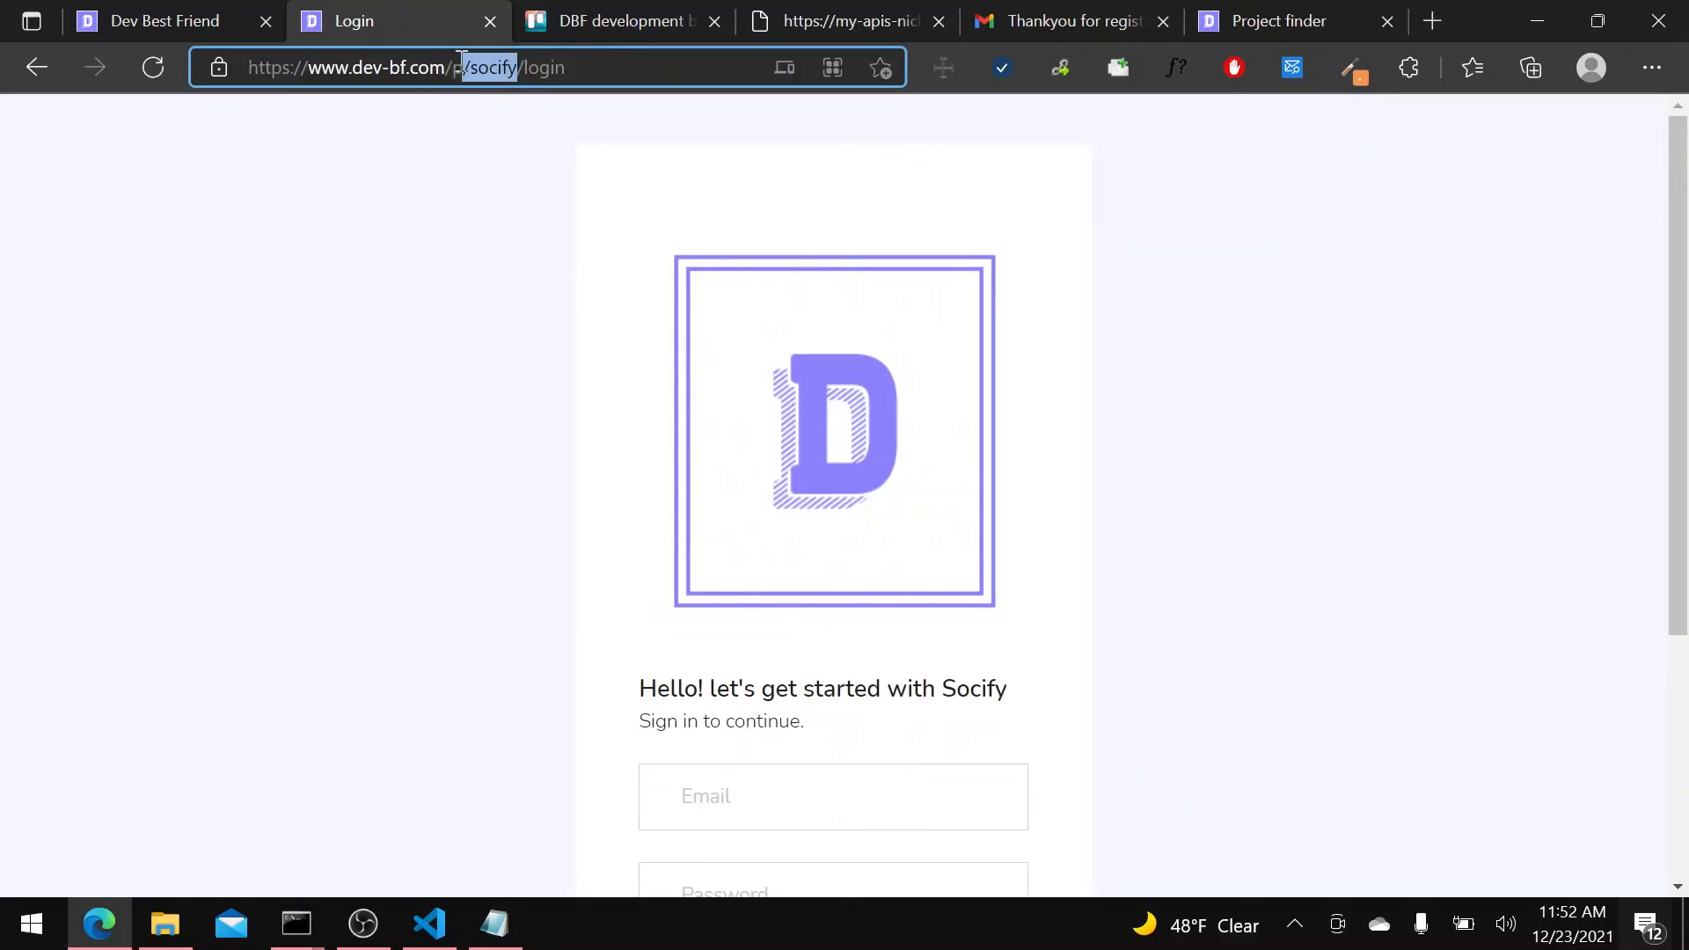
{"action": "left_click", "coordinate": [407, 69]}
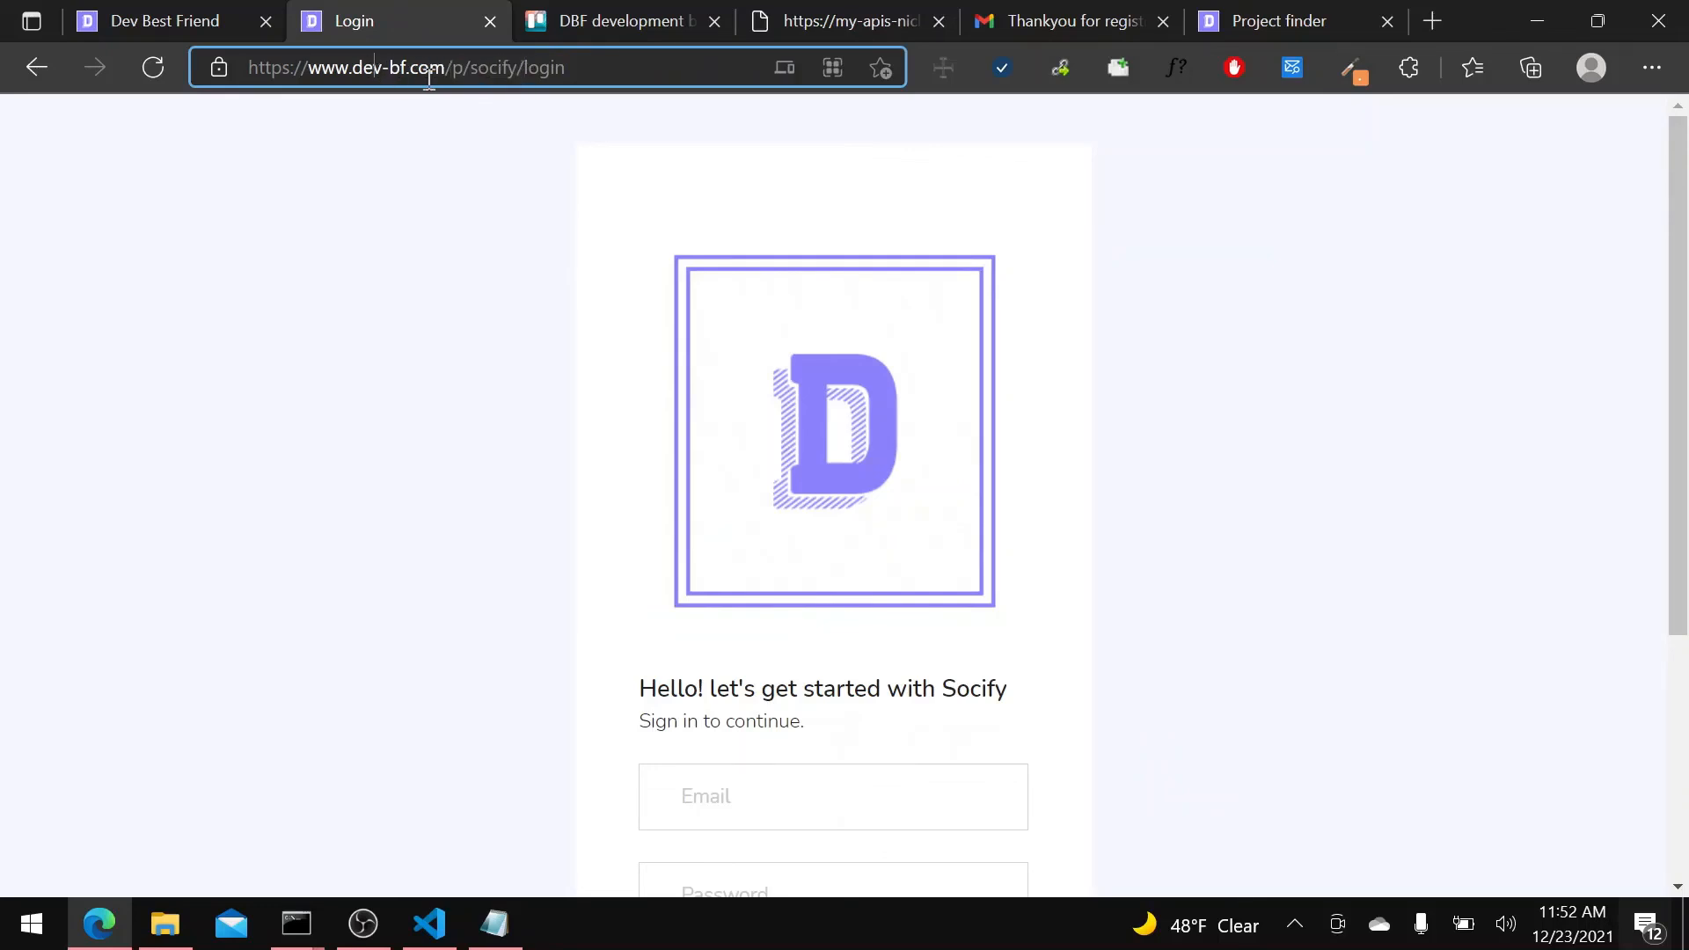
{"action": "double_click", "coordinate": [484, 68]}
{"action": "double_click", "coordinate": [543, 68]}
{"action": "type", "text": "register"}
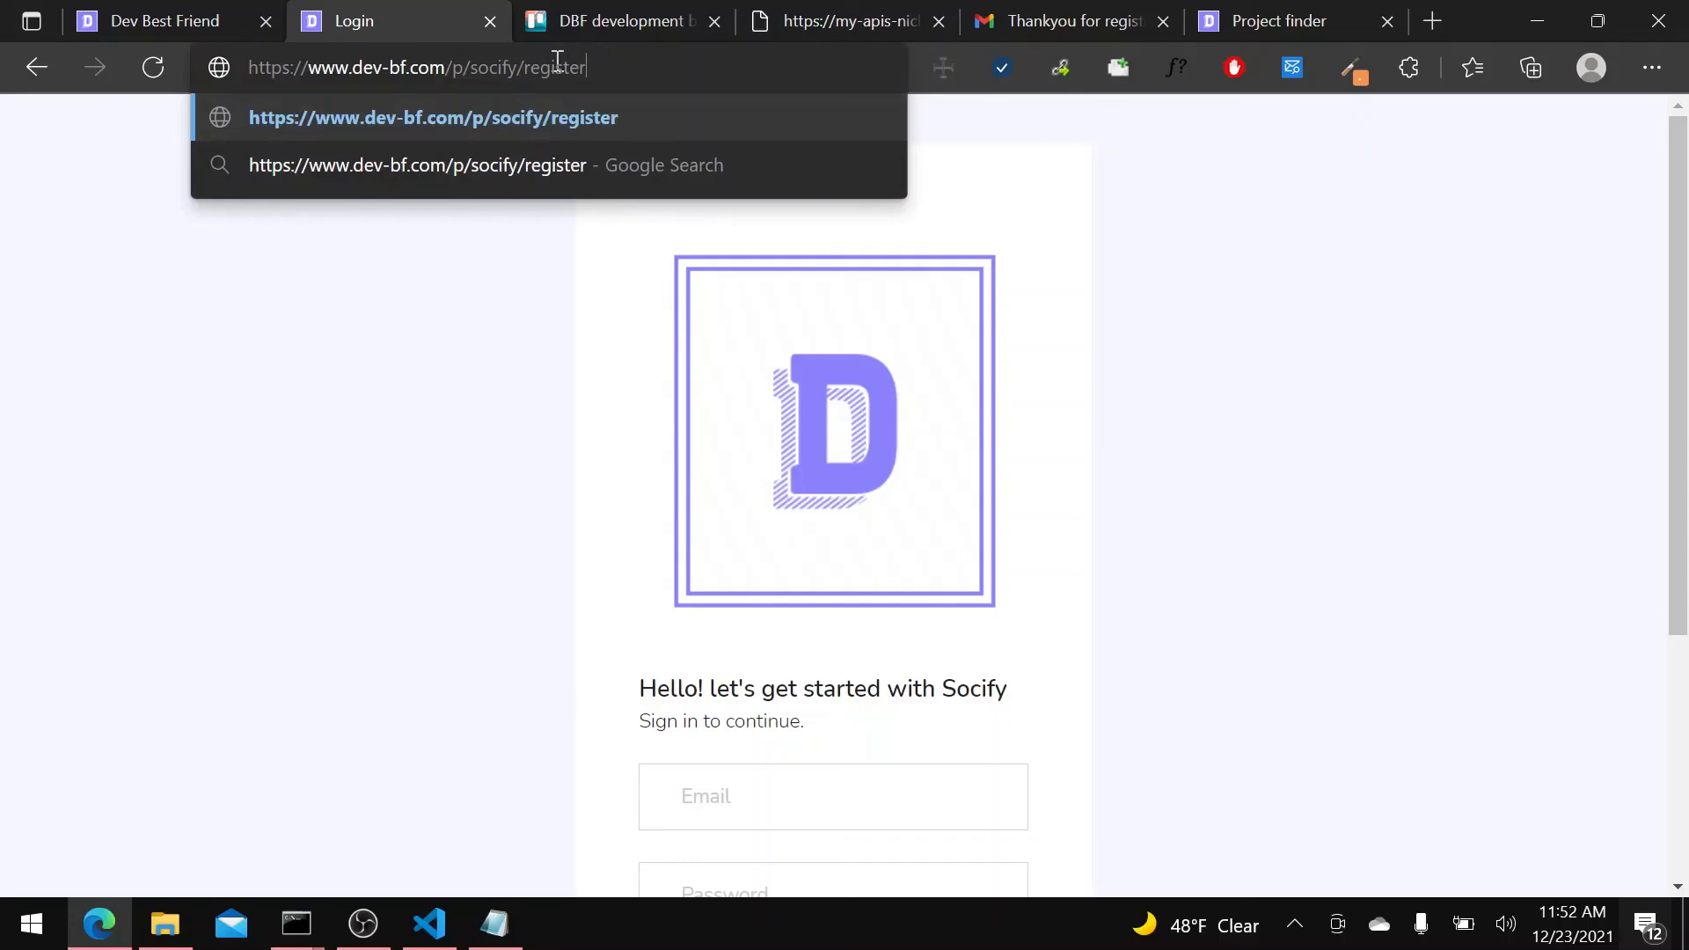
{"action": "key", "text": "Return"}
Check the links between Socify's sign-up and login pages by switching to the login page and back.
{"action": "scroll", "coordinate": [844, 478], "scroll_direction": "down", "scroll_amount": 5}
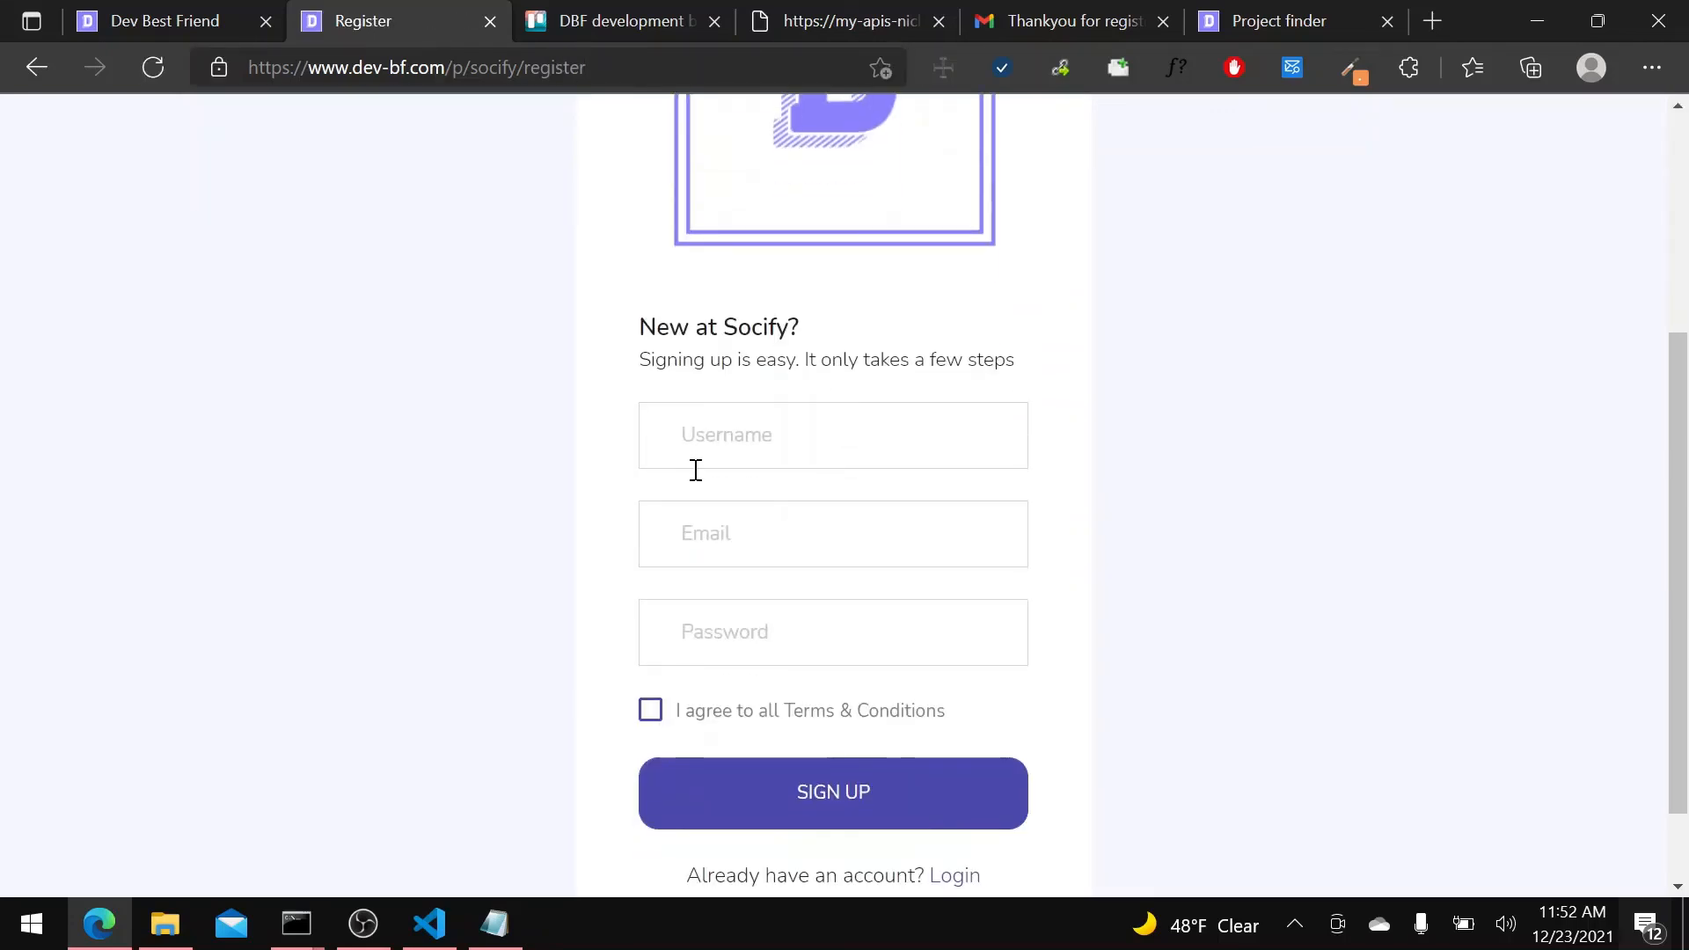
{"action": "left_click", "coordinate": [954, 772]}
{"action": "scroll", "coordinate": [965, 796], "scroll_direction": "down", "scroll_amount": 4}
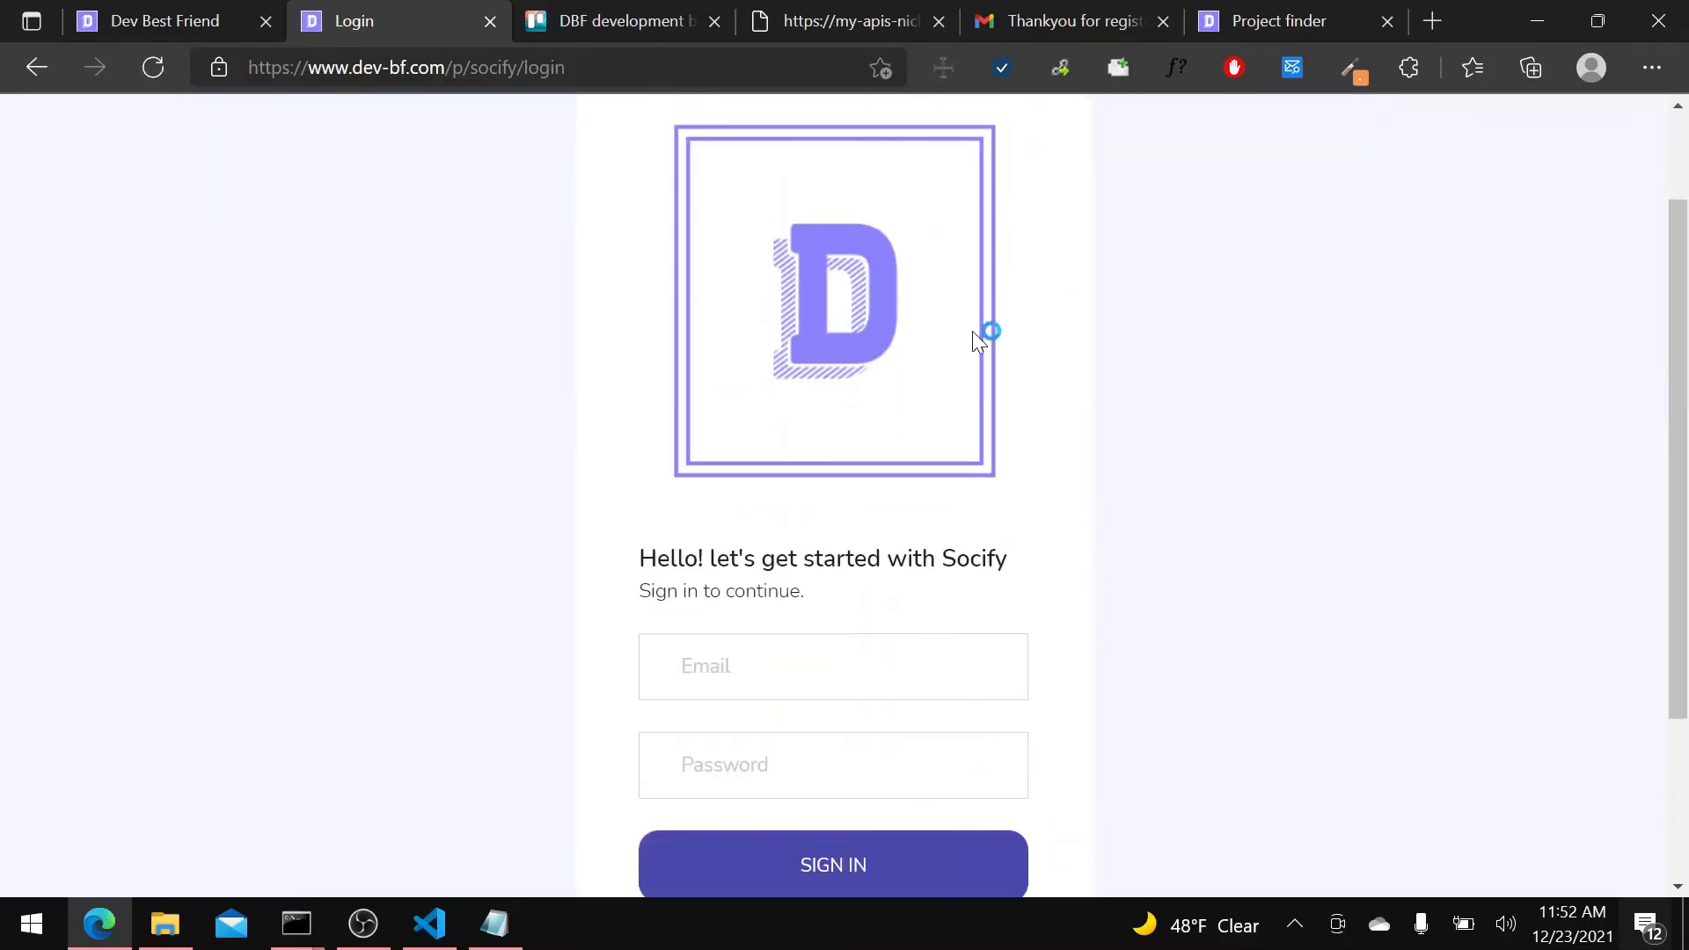
{"action": "left_click", "coordinate": [943, 783]}
{"action": "scroll", "coordinate": [950, 704], "scroll_direction": "down", "scroll_amount": 5}
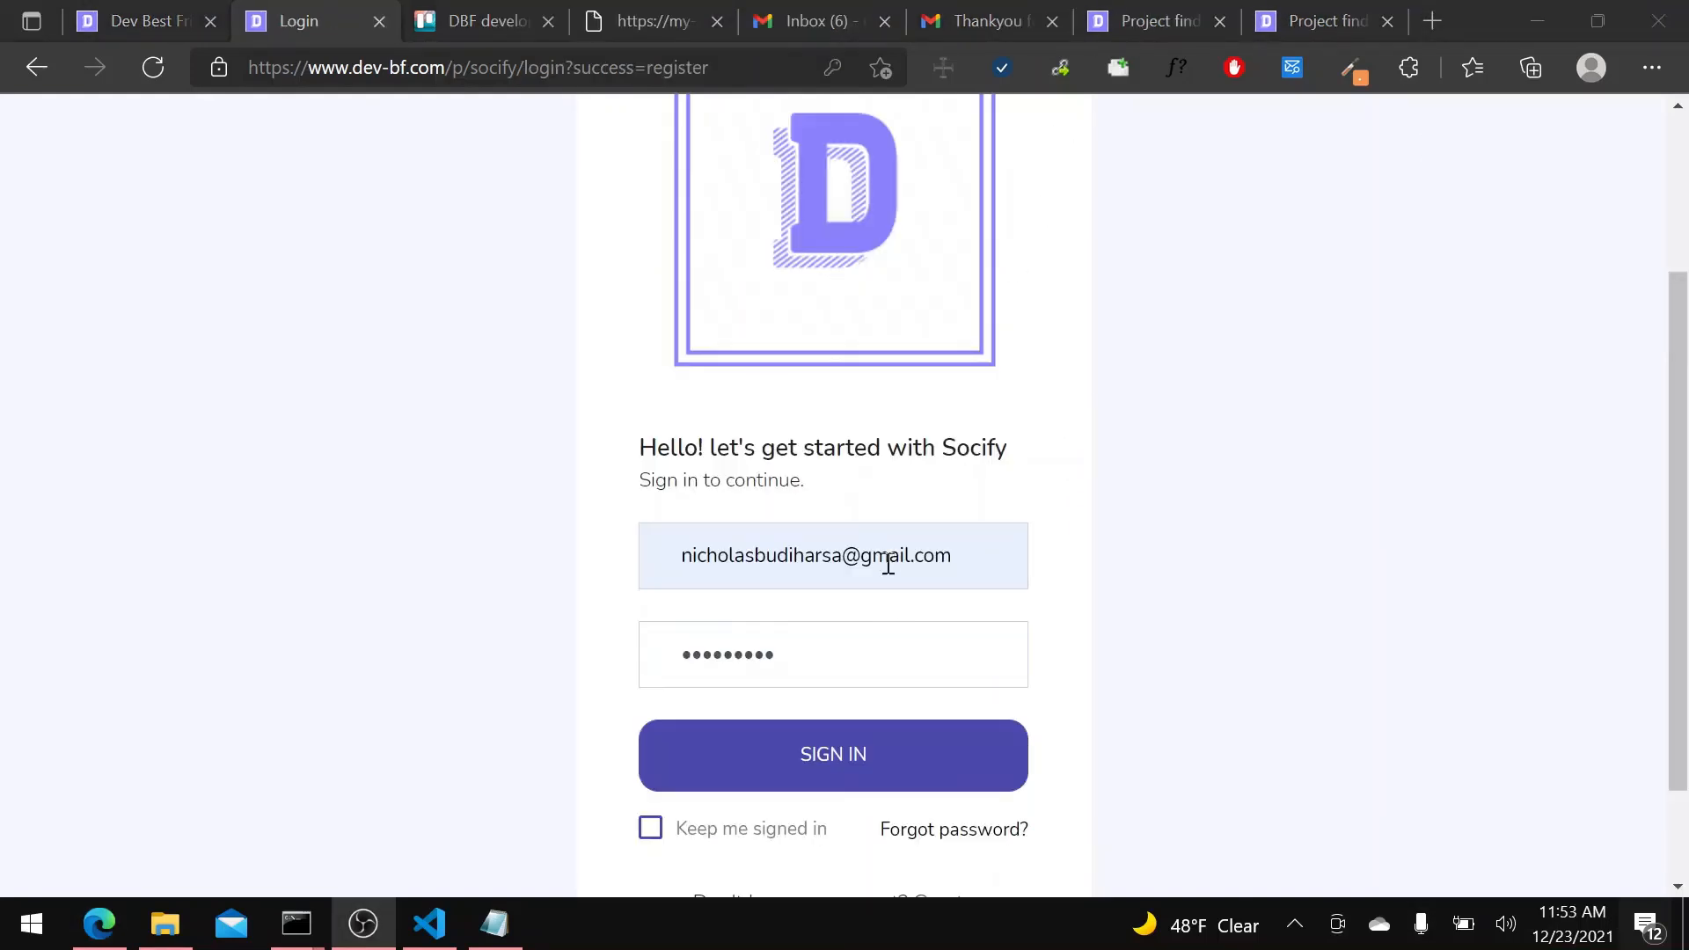
Sign in to Socify with the filled-in credentials, choose the Free plan and review the user details page.
{"action": "left_click", "coordinate": [800, 754]}
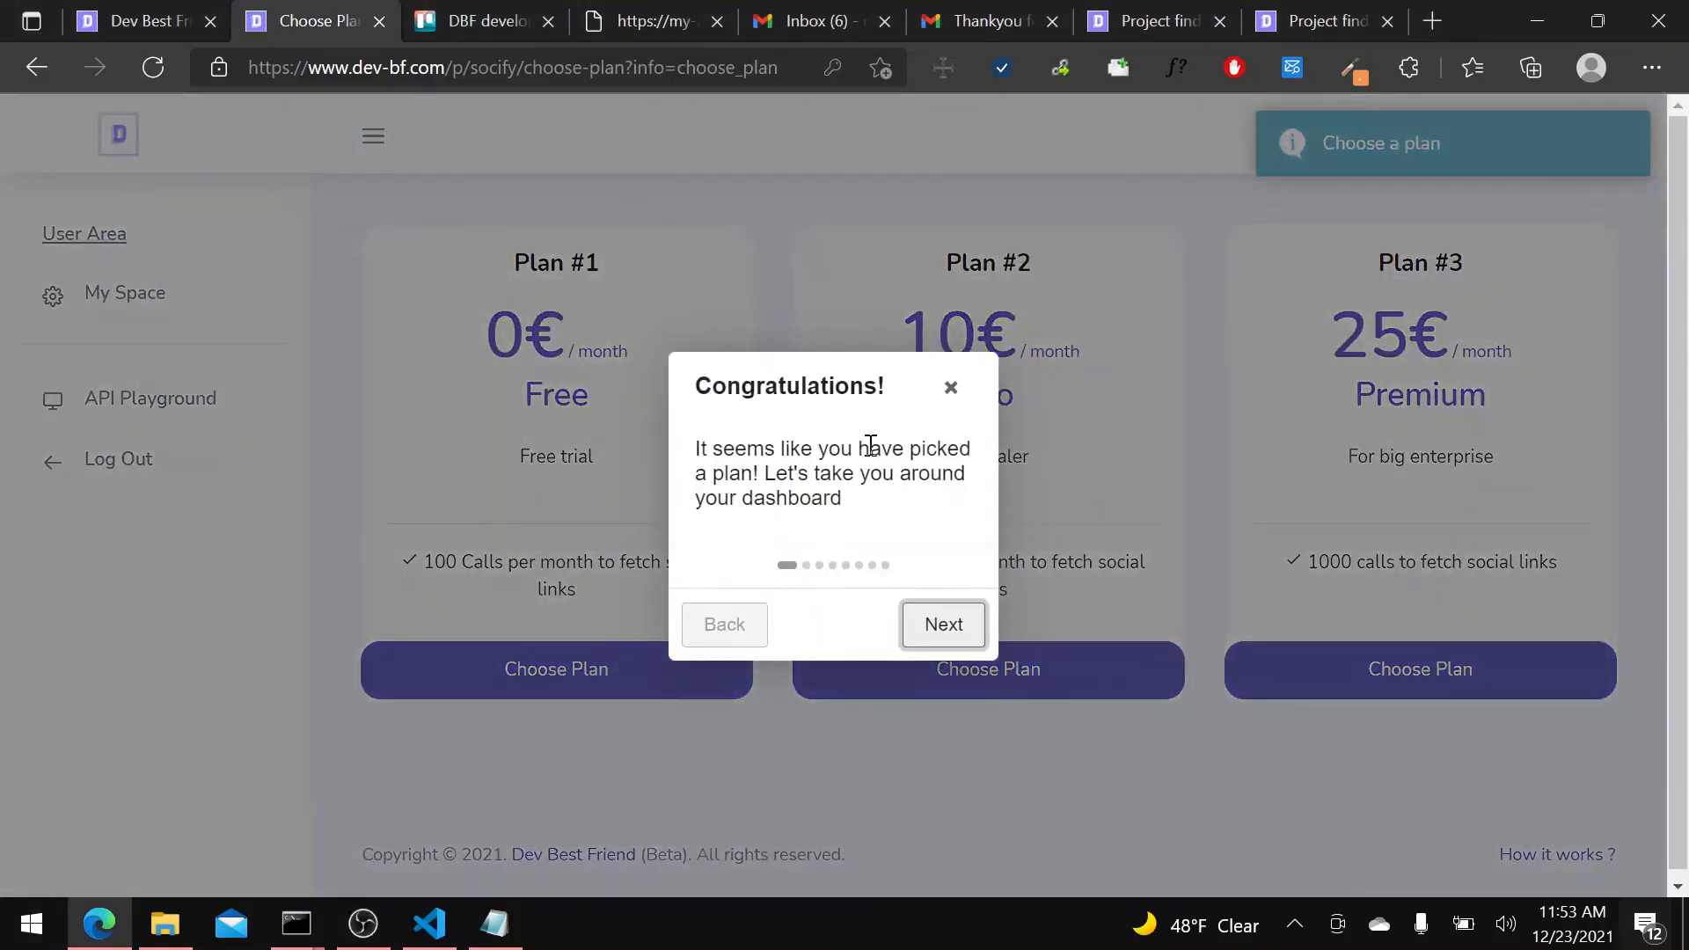
{"action": "left_click", "coordinate": [951, 387]}
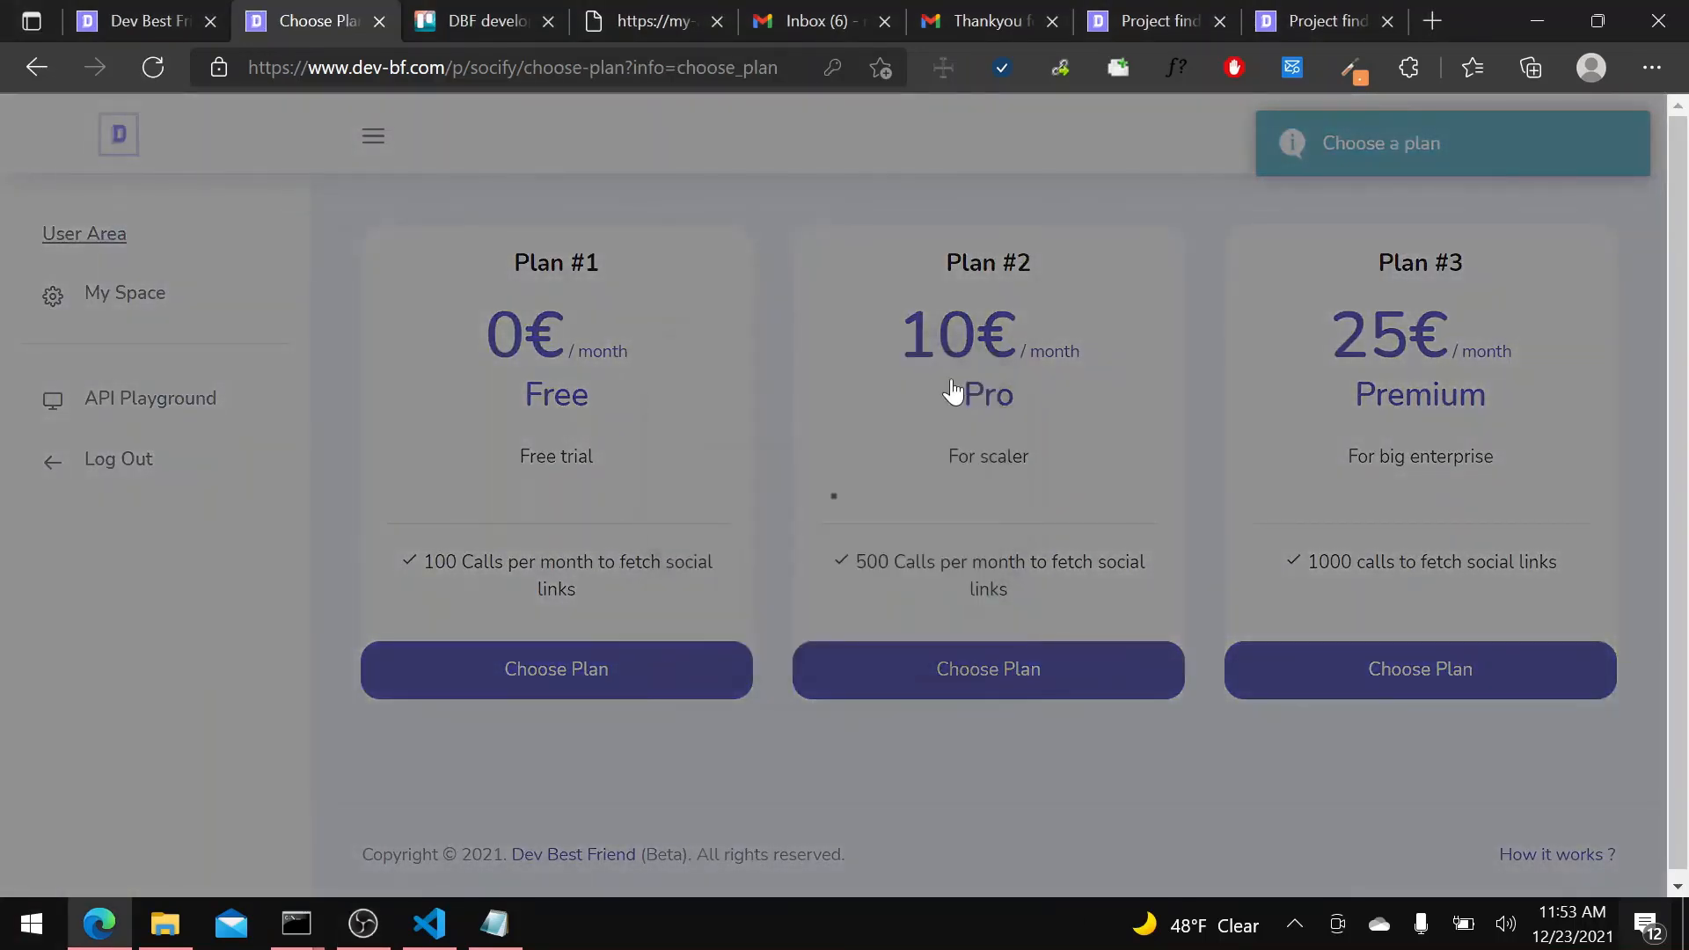
{"action": "left_click", "coordinate": [951, 348]}
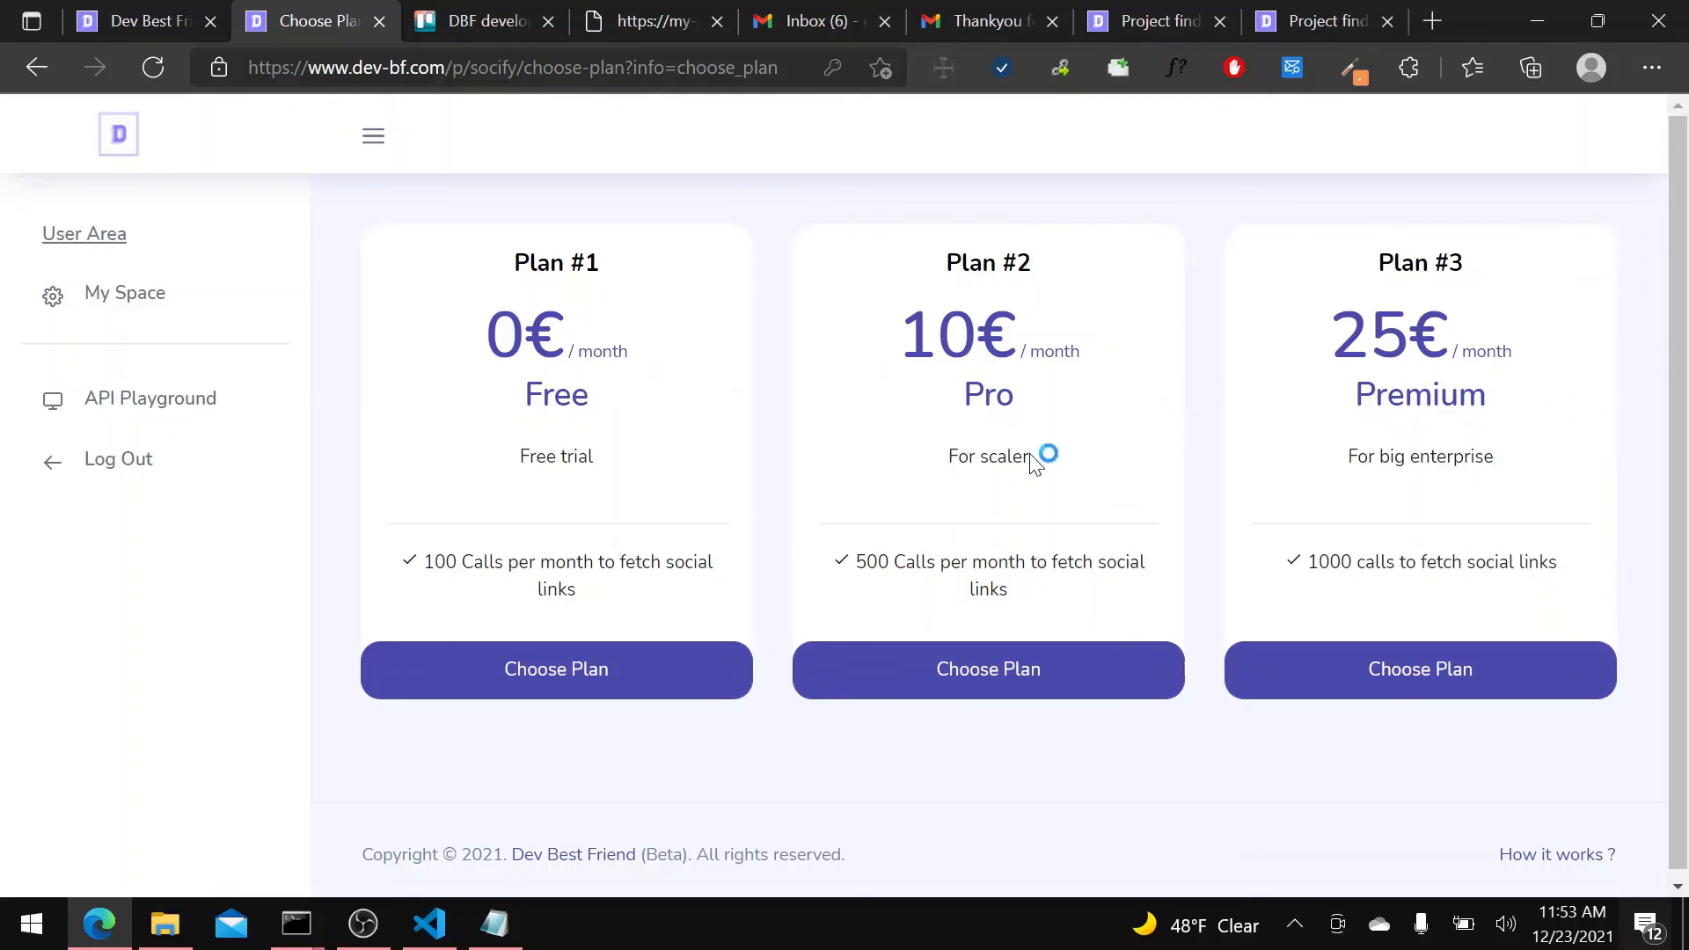
{"action": "left_click", "coordinate": [605, 691]}
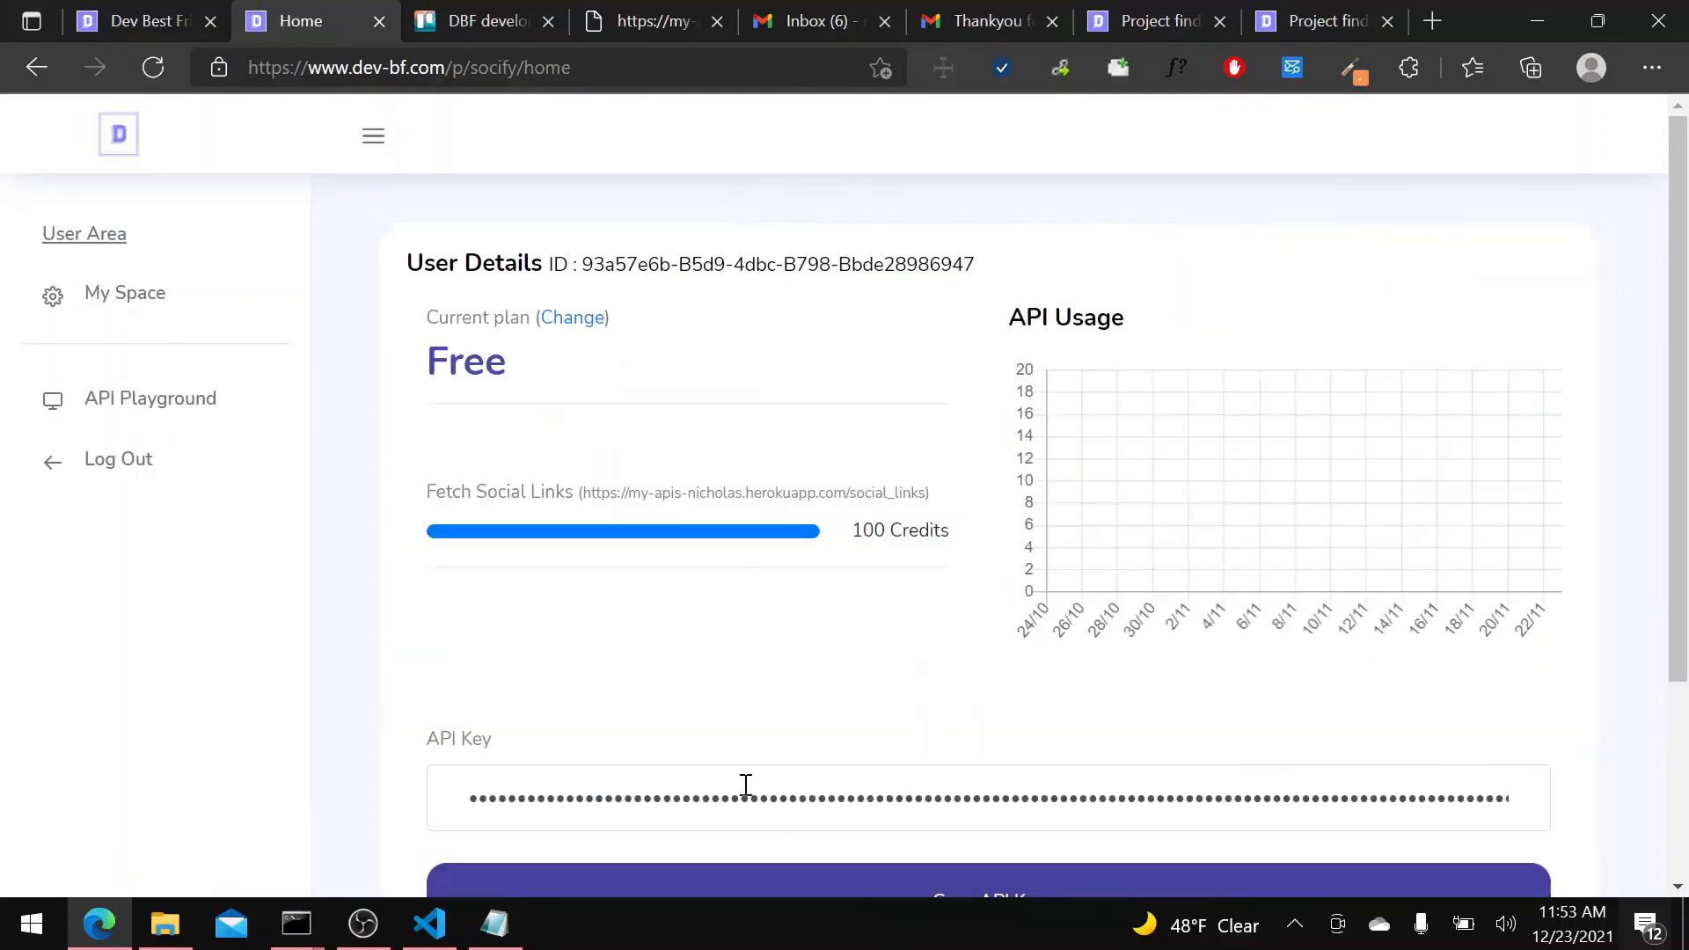
{"action": "scroll", "coordinate": [836, 536], "scroll_direction": "down", "scroll_amount": 3}
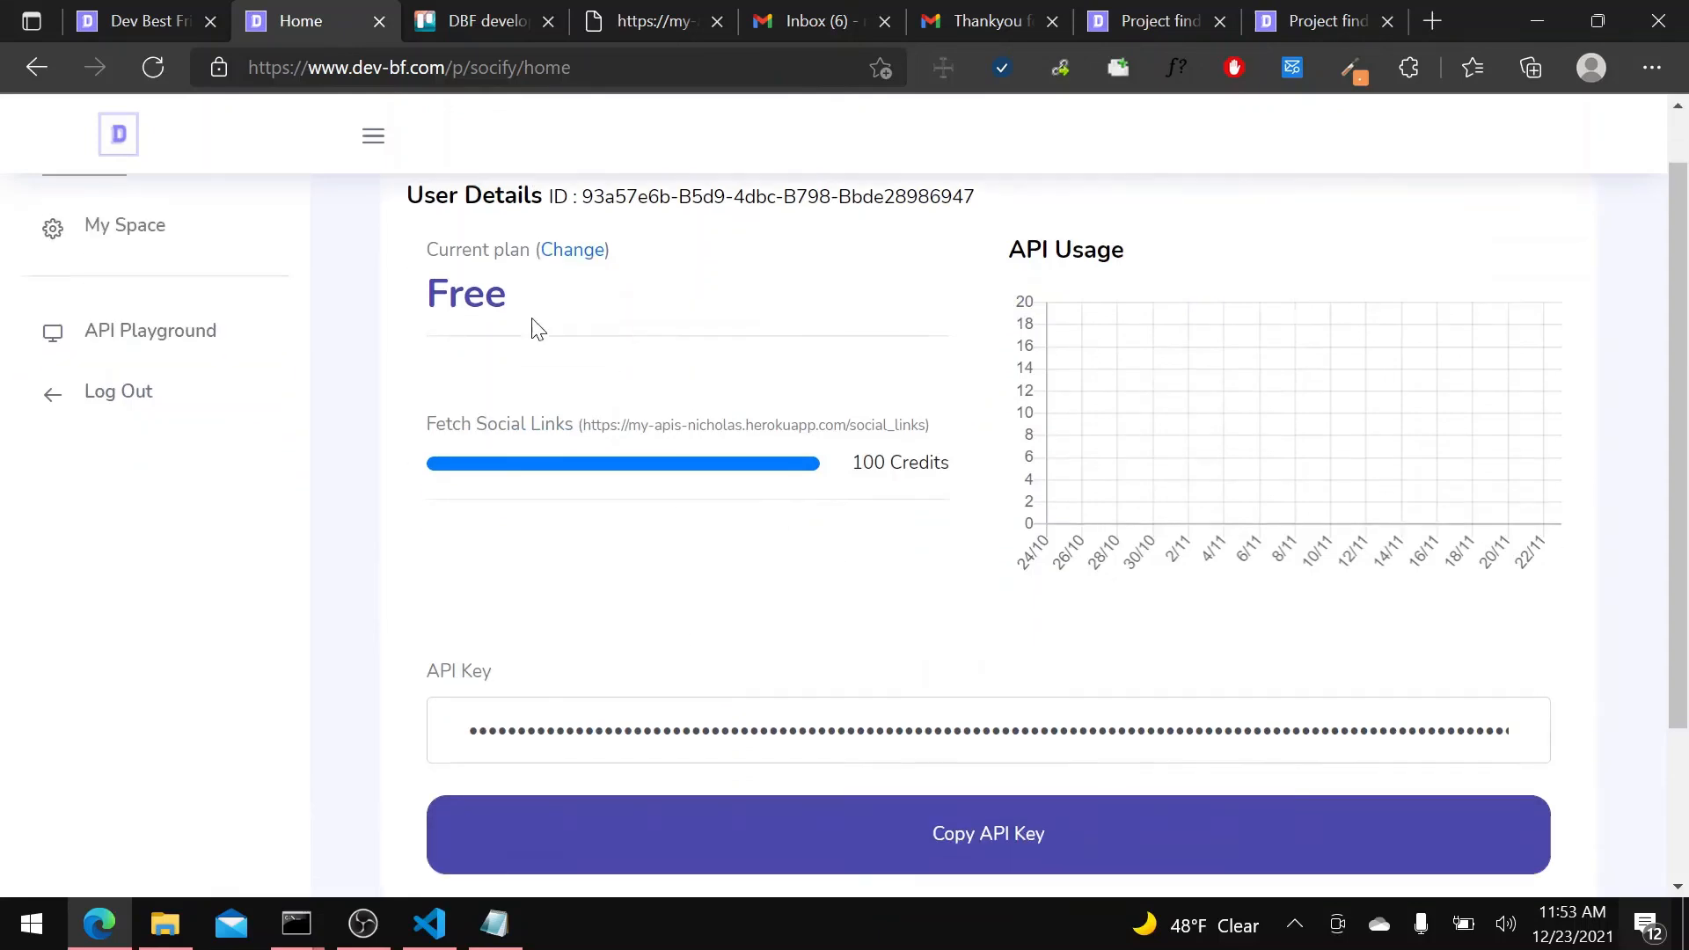
{"action": "scroll", "coordinate": [738, 686], "scroll_direction": "up", "scroll_amount": 3}
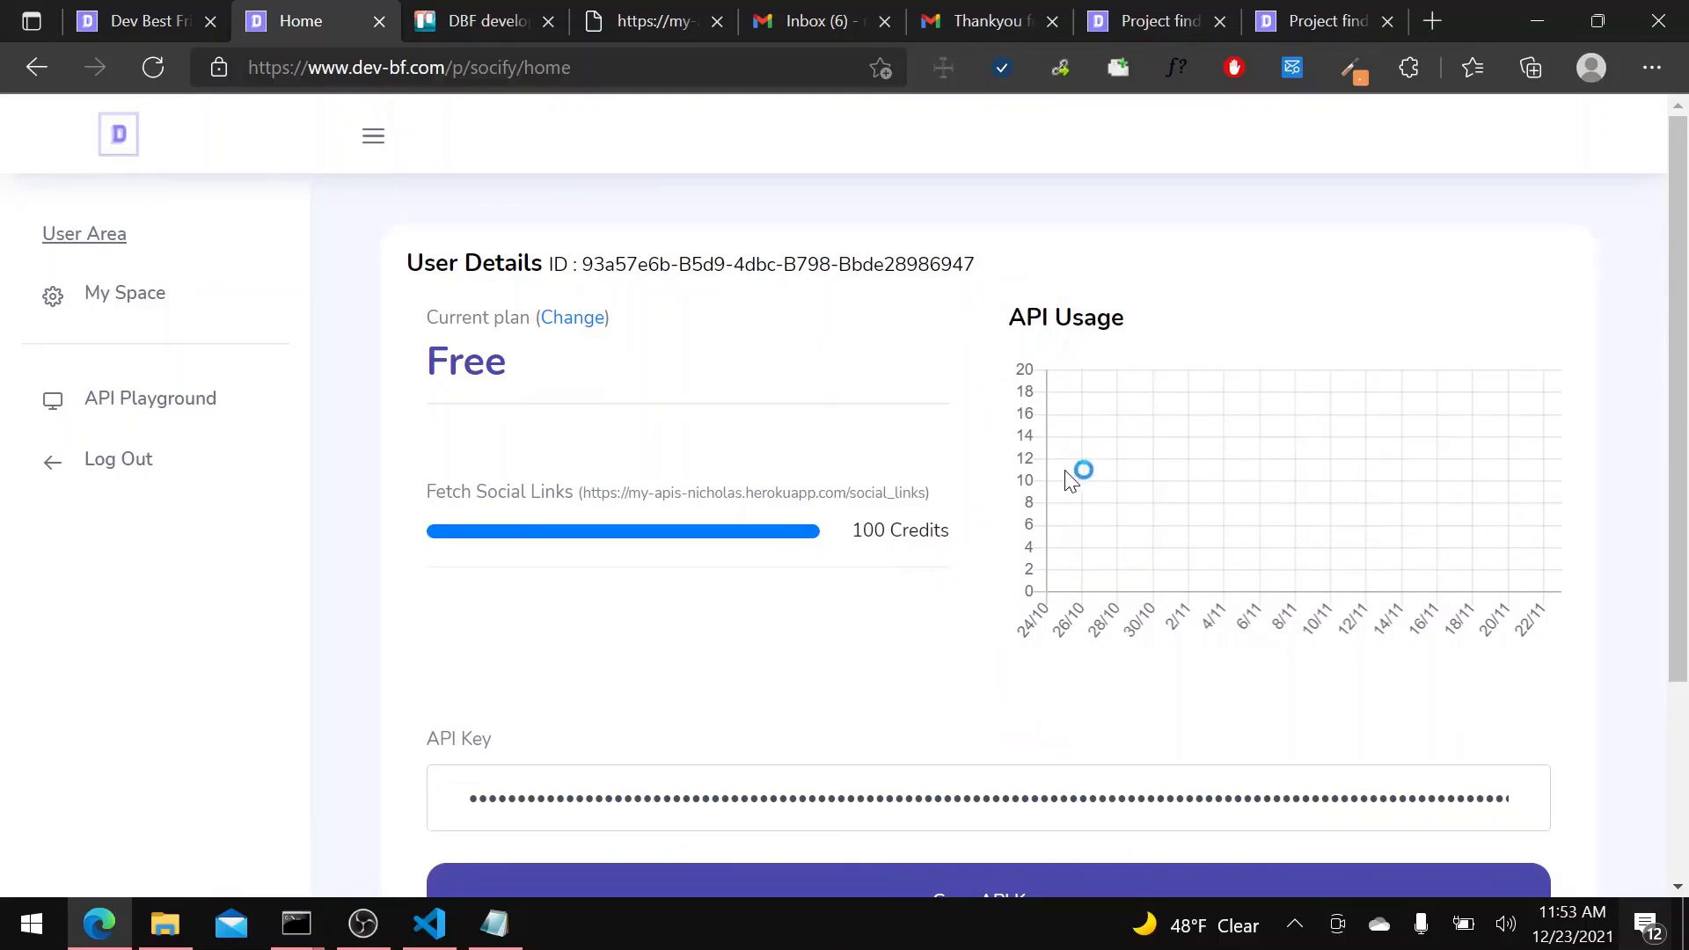
Log out of the Socify user account and return to the Dev Best Friend landing page.
{"action": "left_click", "coordinate": [127, 471]}
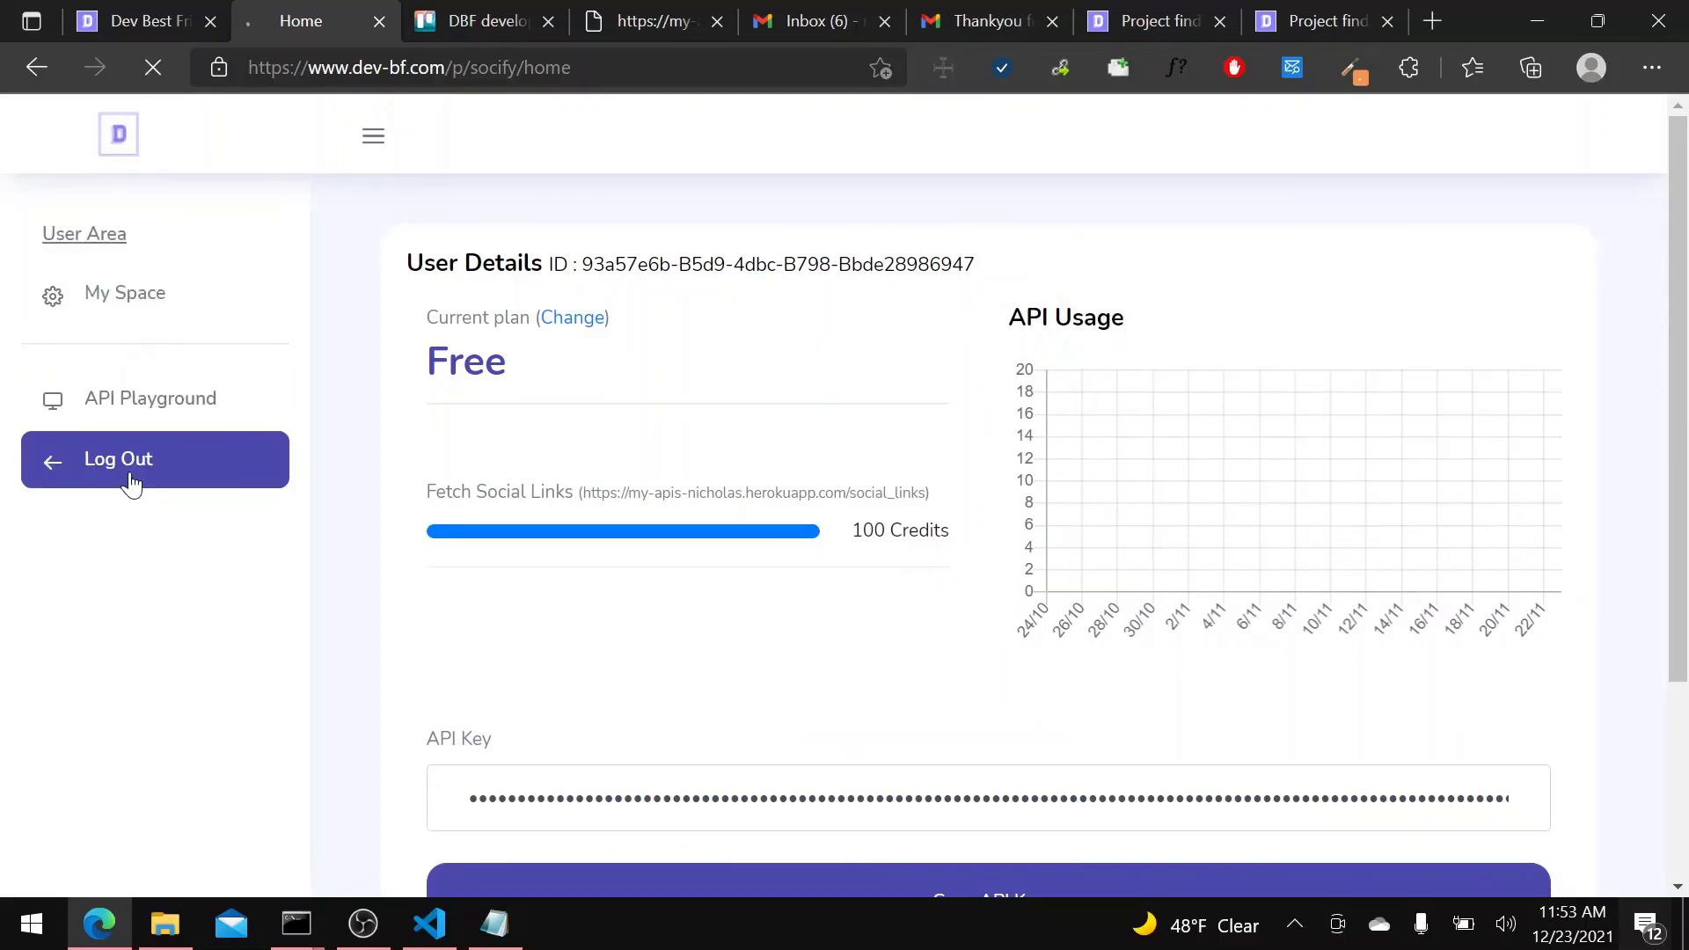
{"action": "left_click", "coordinate": [133, 21]}
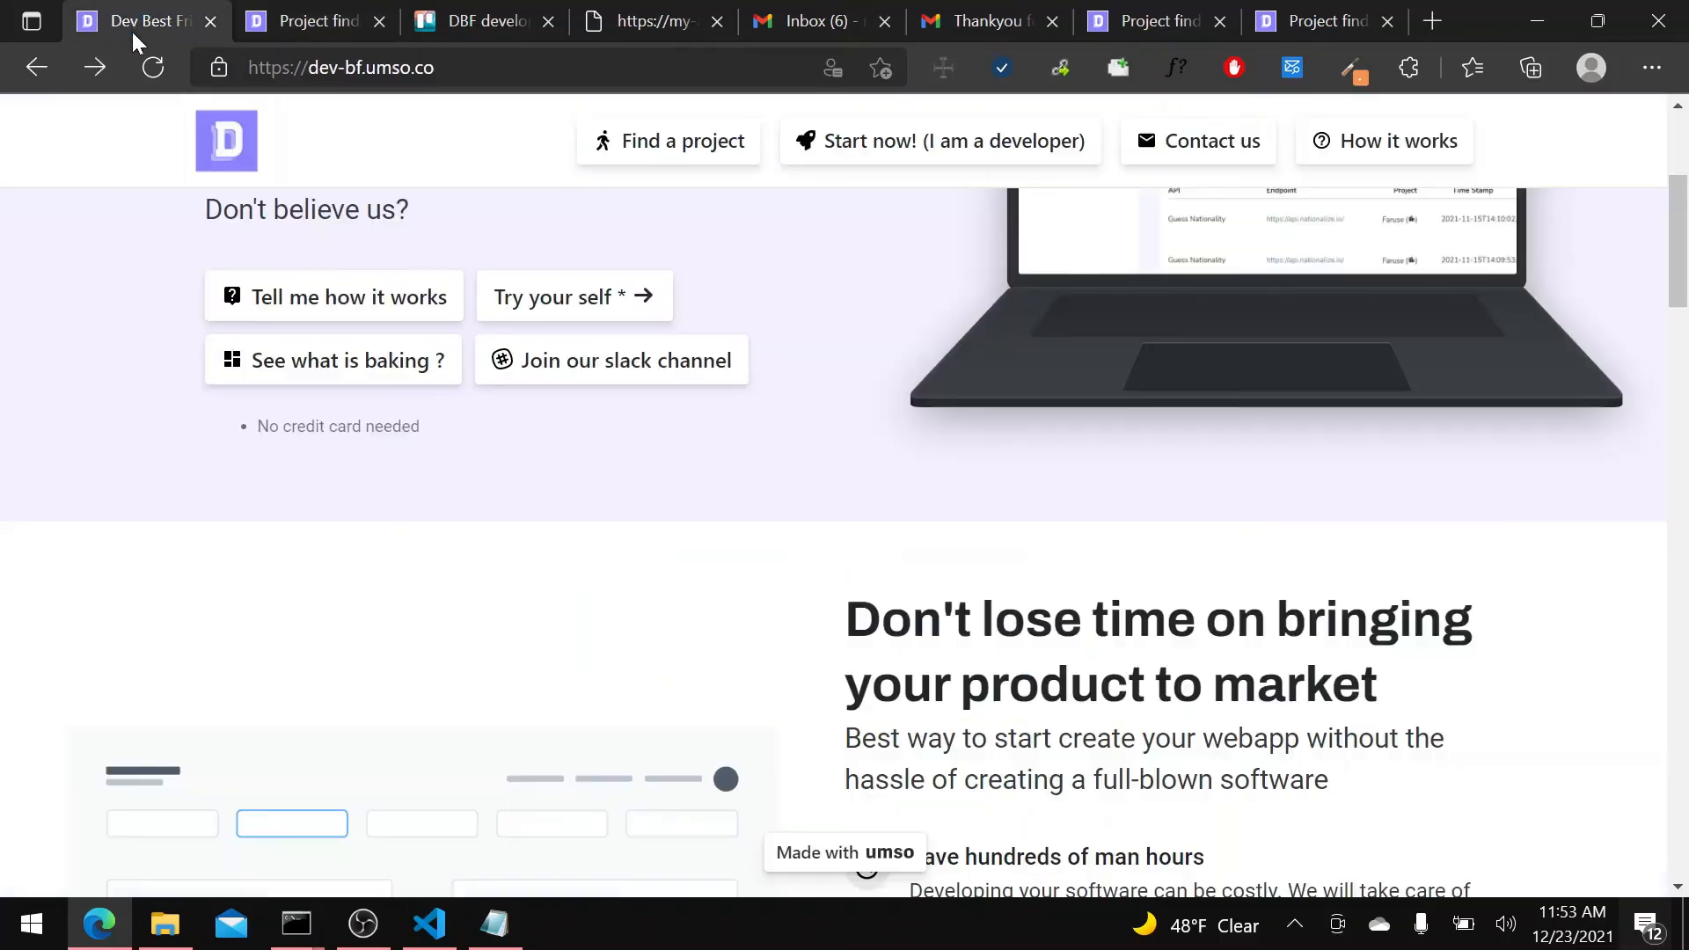
{"action": "scroll", "coordinate": [754, 396], "scroll_direction": "up", "scroll_amount": 4}
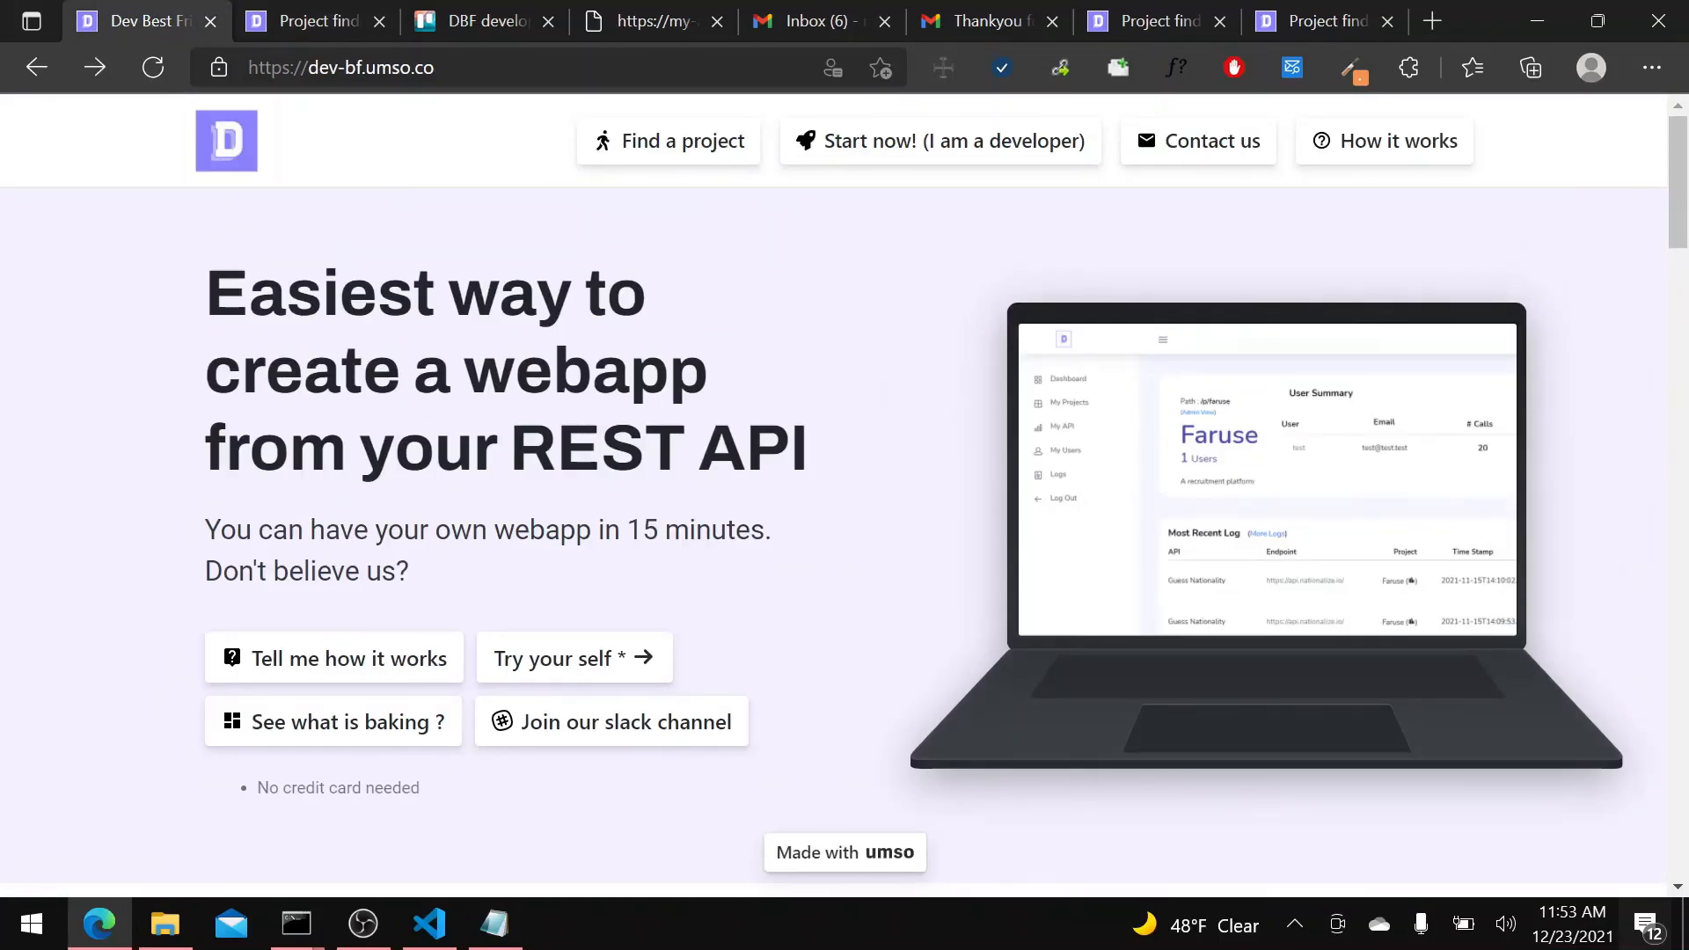